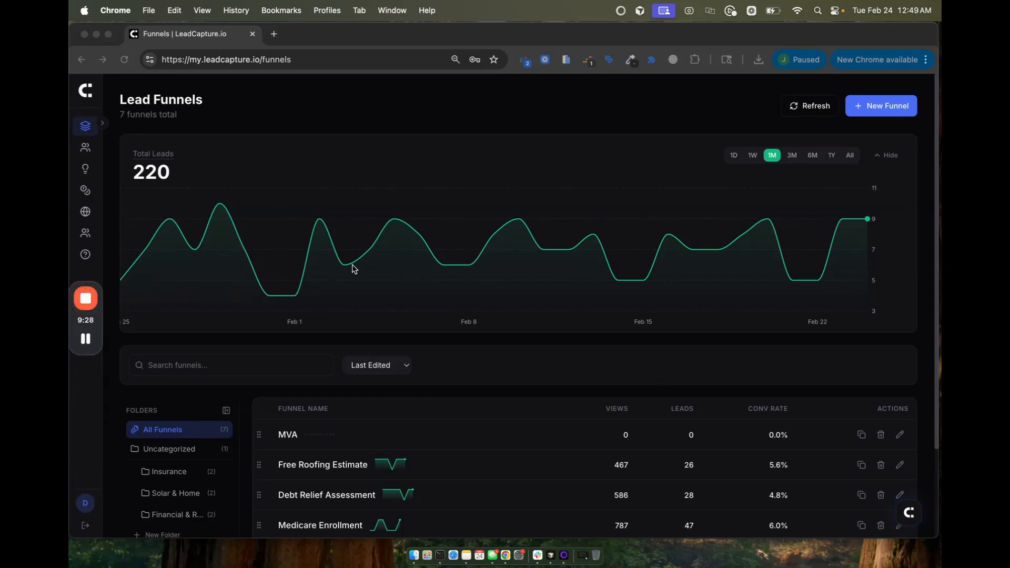
# Step: Switch the leads chart to the last day, then the last week, then back to the last month
pyautogui.scroll(-3, 481, 312)
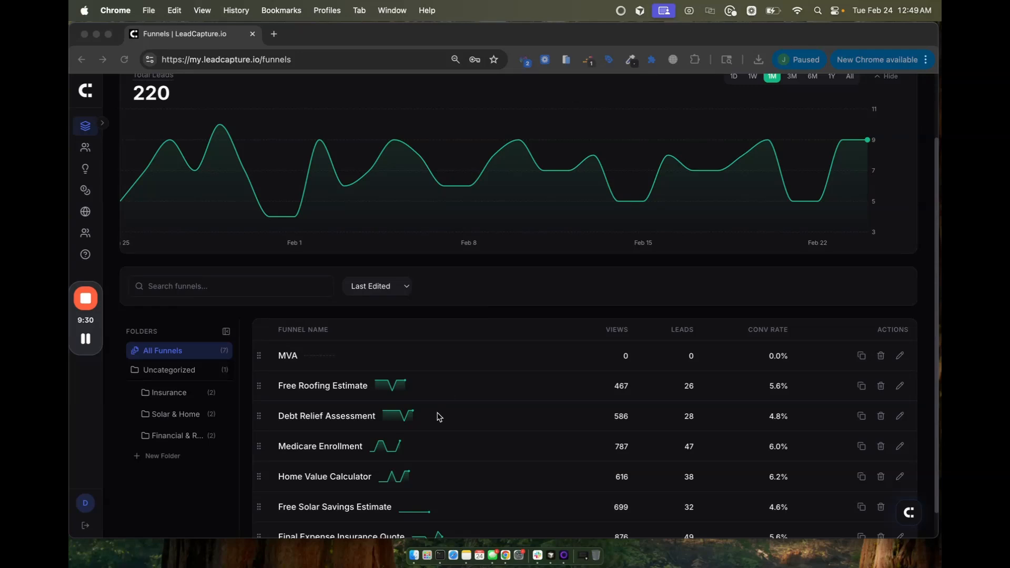
pyautogui.scroll(3, 439, 416)
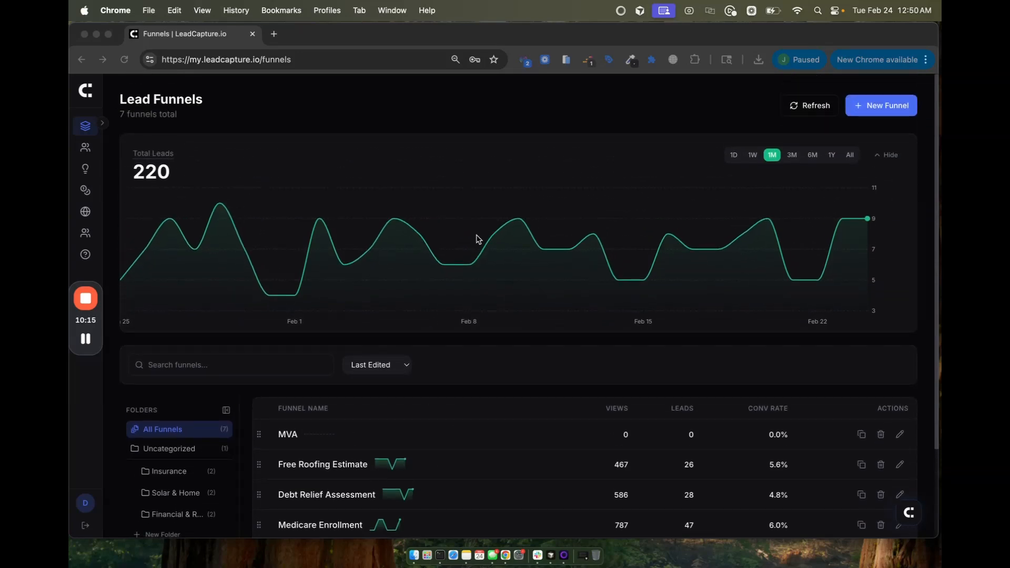
pyautogui.click(734, 154)
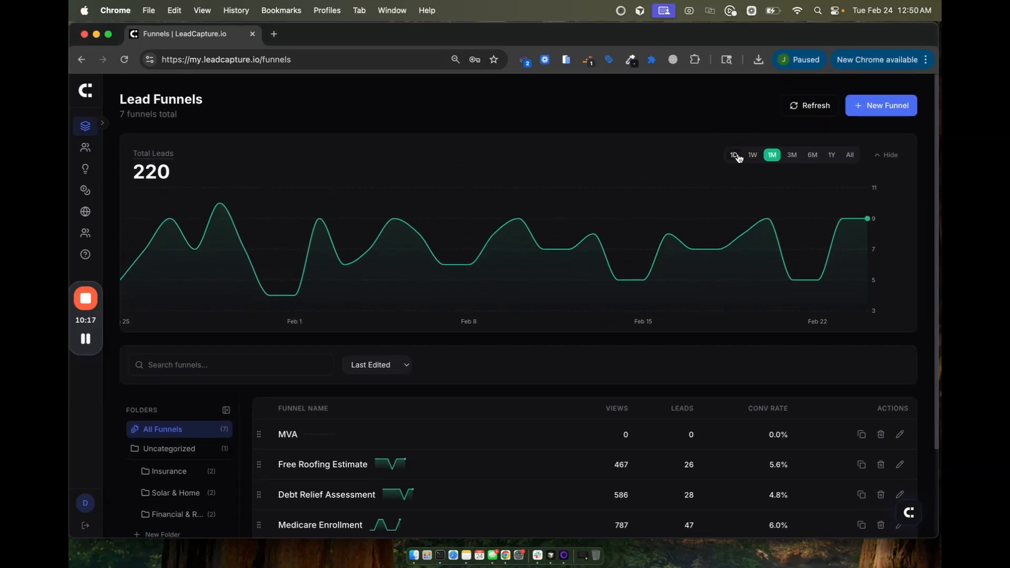
pyautogui.click(753, 155)
pyautogui.click(771, 154)
# Step: Scroll the dashboard, then open and close the AI Intelligence assistant chat
pyautogui.moveTo(784, 243)
pyautogui.scroll(-1, 782, 245)
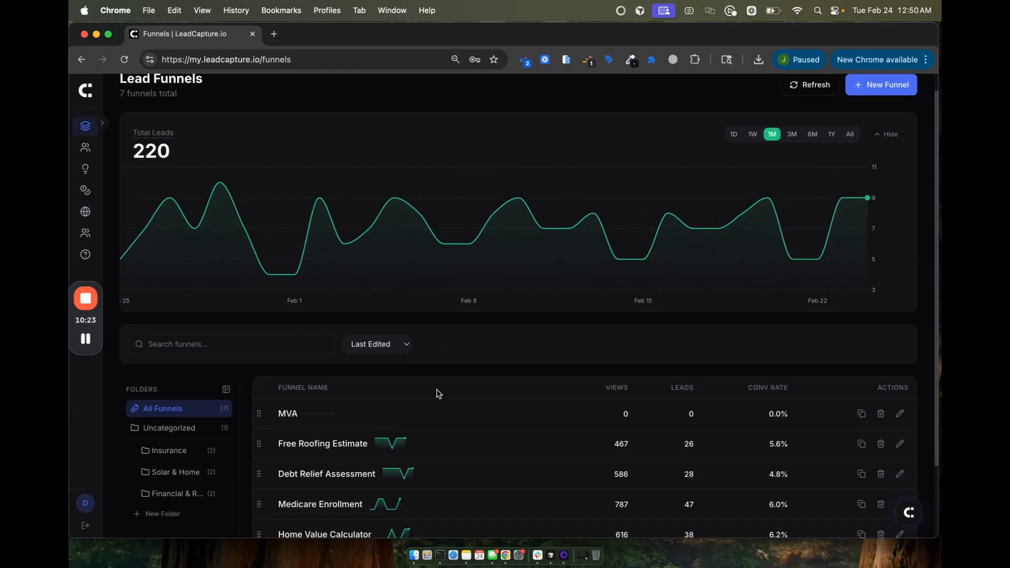
pyautogui.scroll(-4, 436, 393)
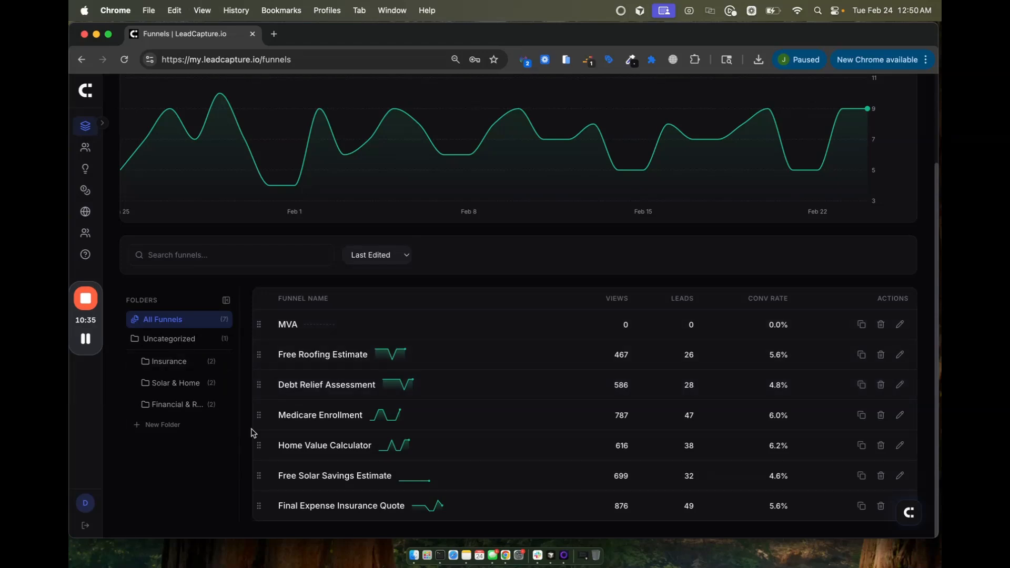
pyautogui.scroll(3, 555, 403)
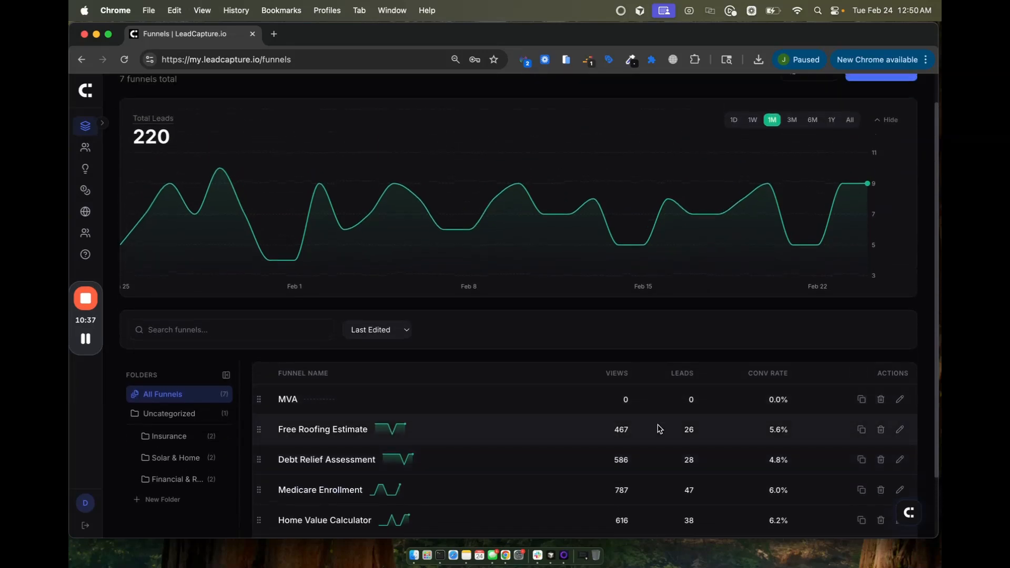
pyautogui.click(910, 513)
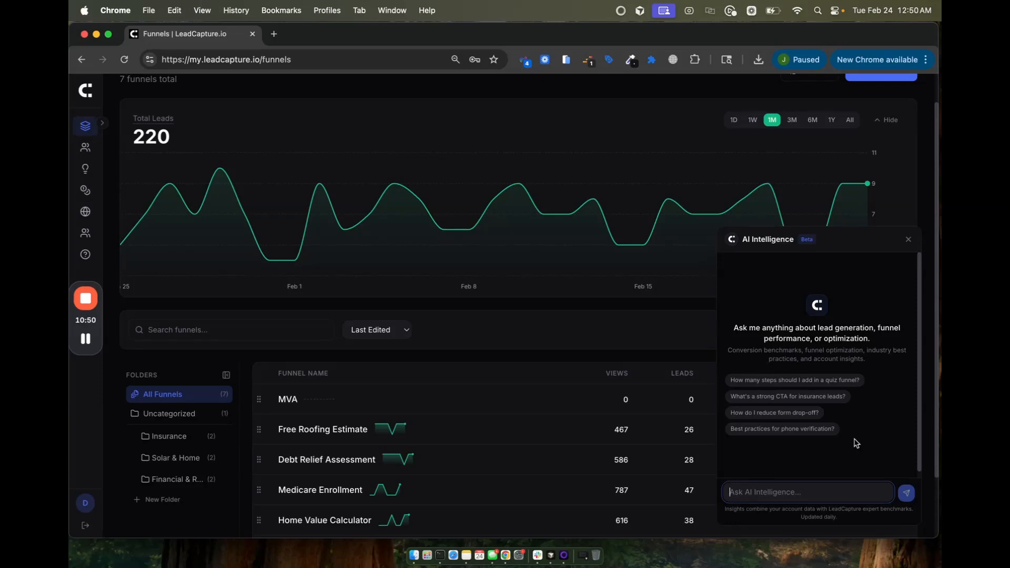
pyautogui.click(908, 241)
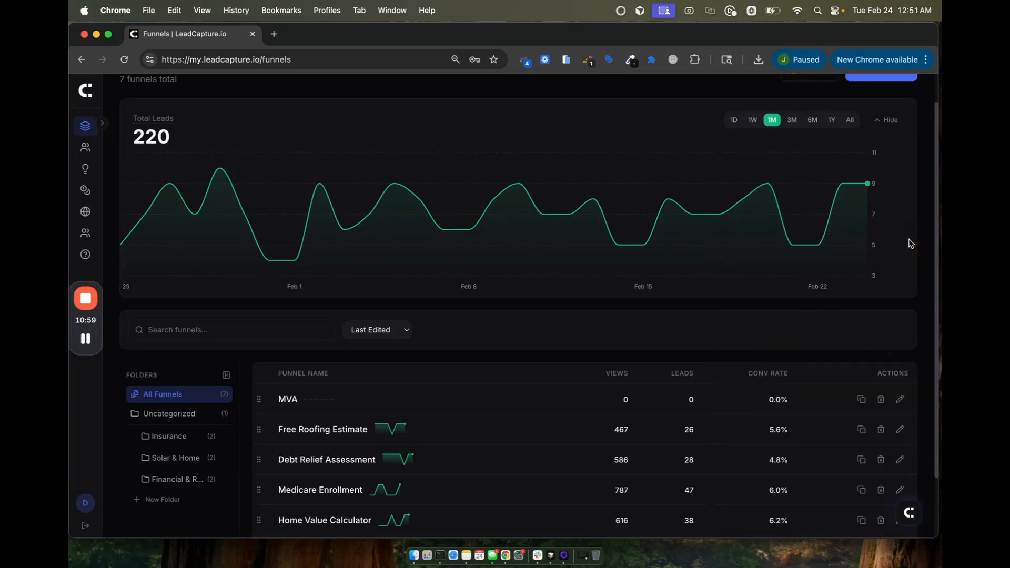
pyautogui.scroll(2, 839, 252)
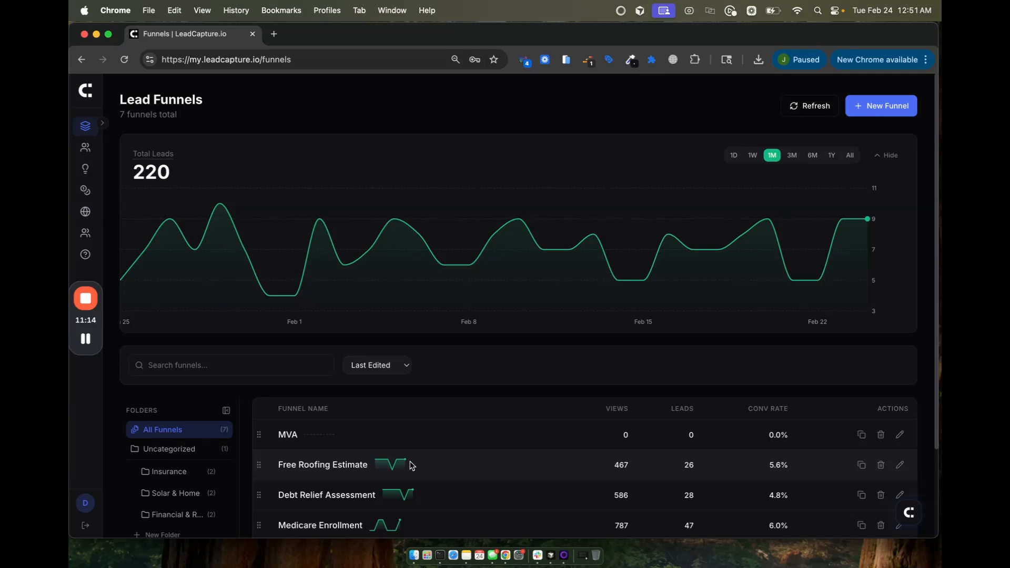
# Step: Open Debt Relief Assessment, chart Conv Rate, and scroll to its four funnel steps
pyautogui.click(313, 496)
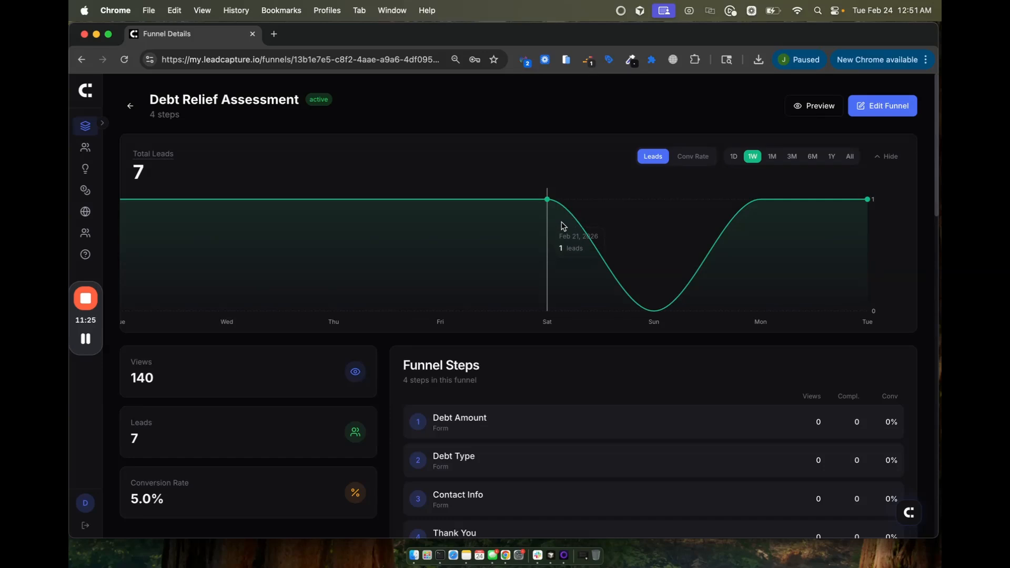
pyautogui.click(692, 159)
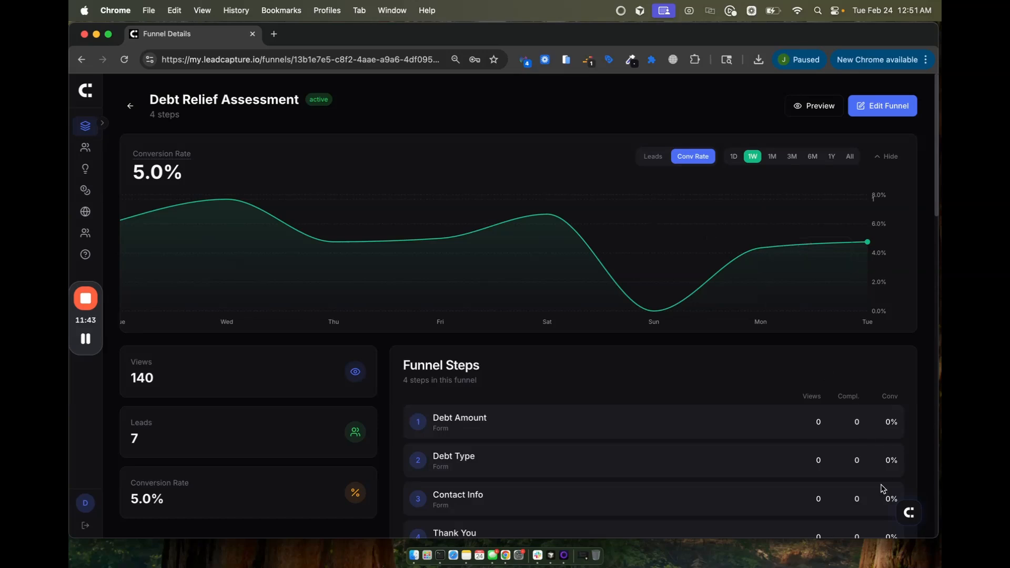
pyautogui.scroll(-1, 740, 387)
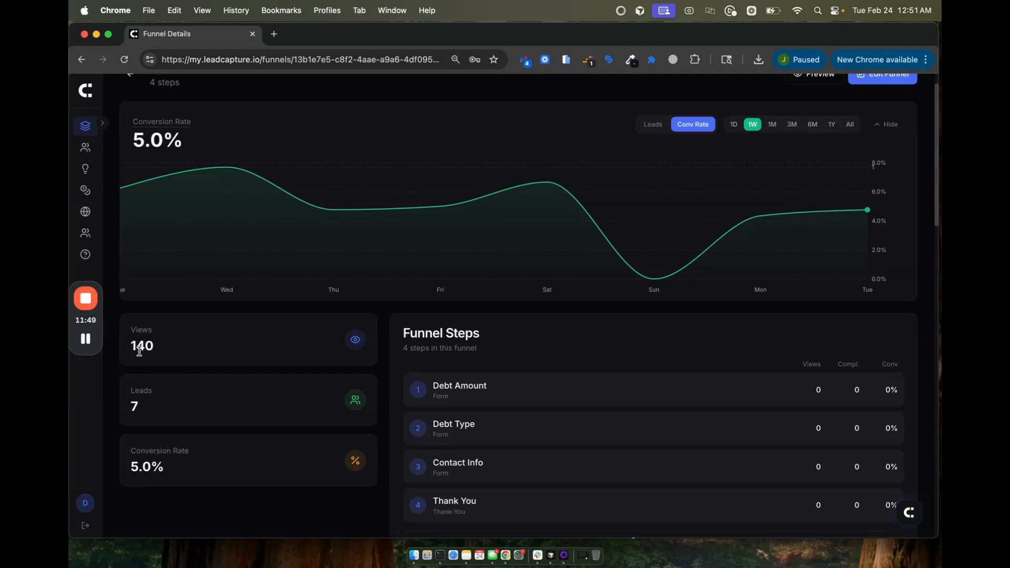
pyautogui.scroll(-1, 139, 352)
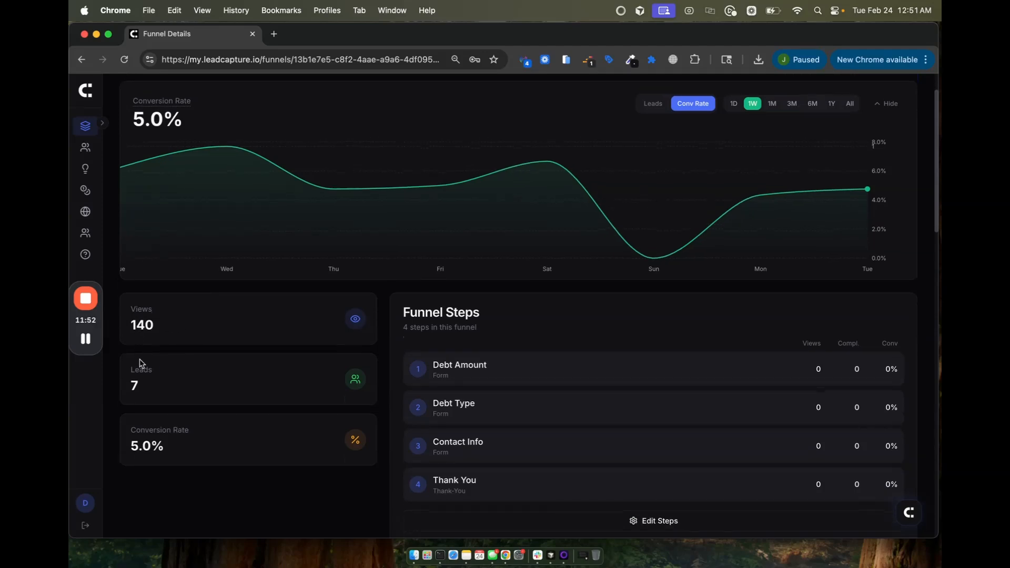
pyautogui.scroll(-1, 160, 387)
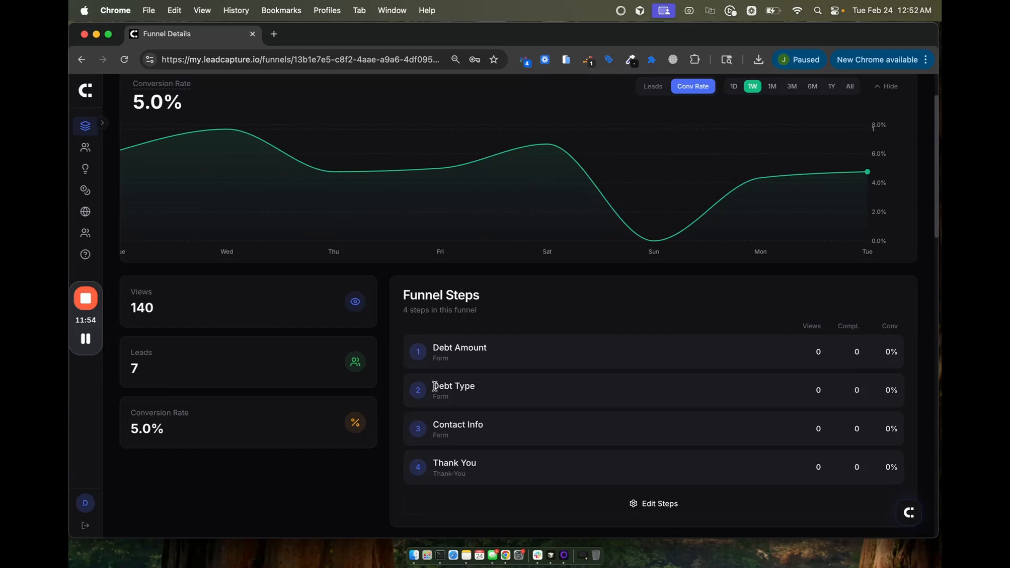
pyautogui.scroll(-2, 527, 399)
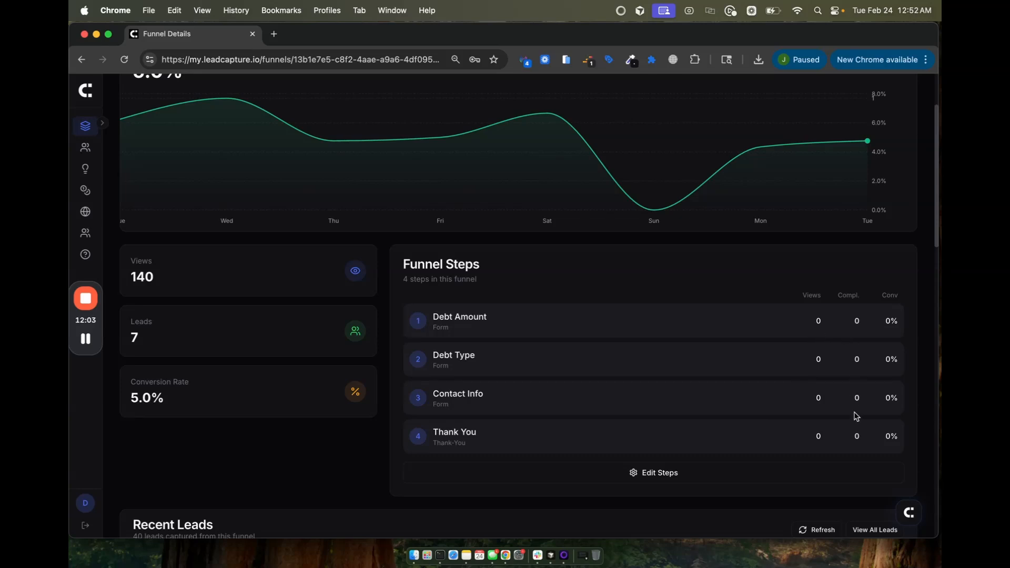
pyautogui.scroll(-5, 856, 417)
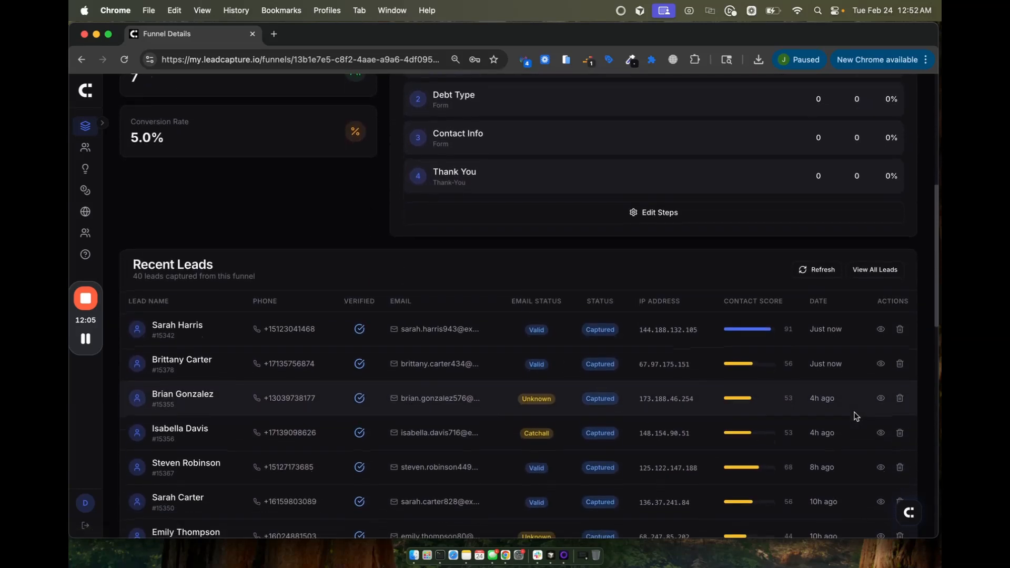
pyautogui.scroll(-3, 857, 417)
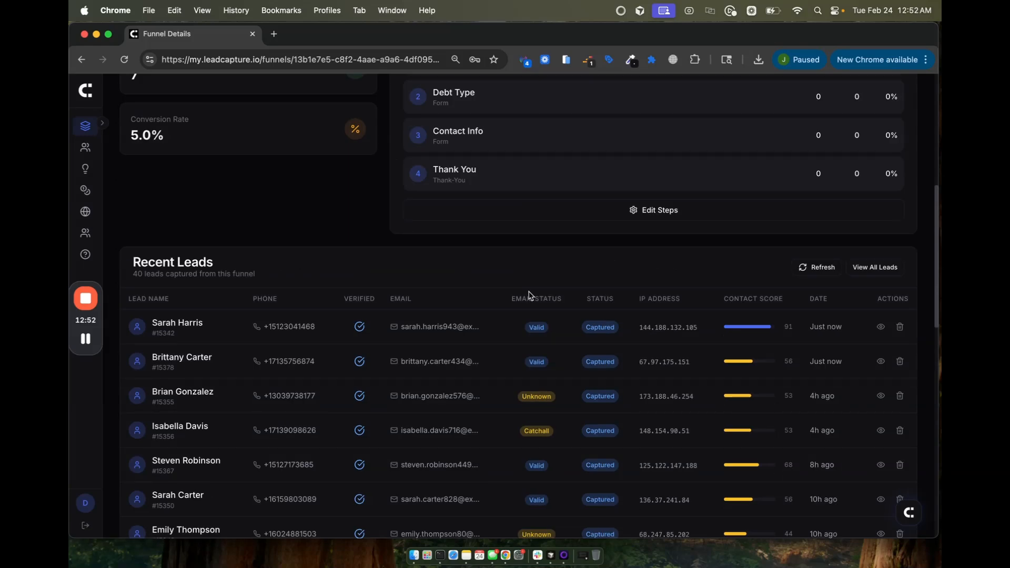
pyautogui.scroll(-3, 528, 295)
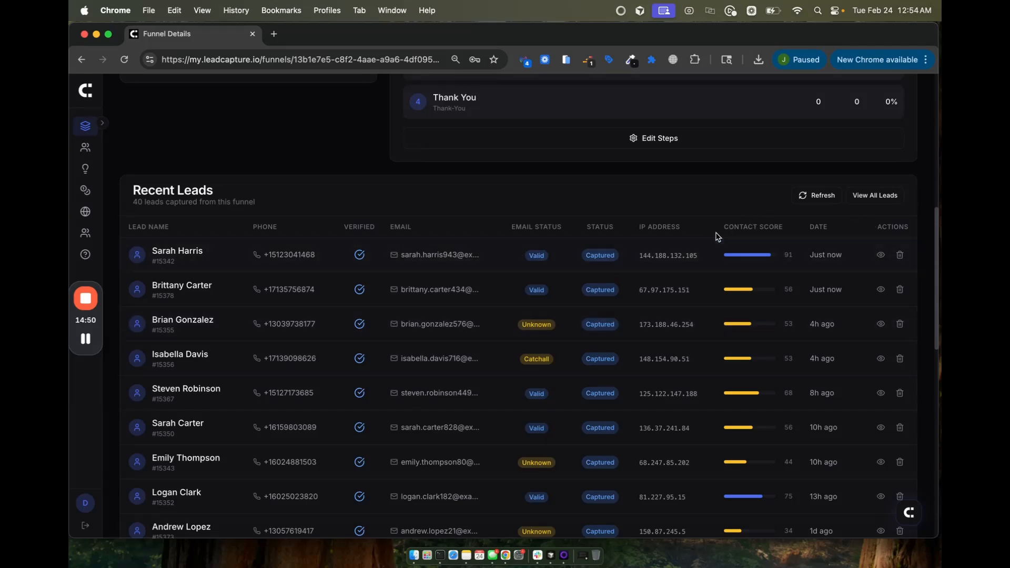
# Step: Open the top Recent Leads entry and browse its details: contact score 91, phone and email verified
pyautogui.click(159, 254)
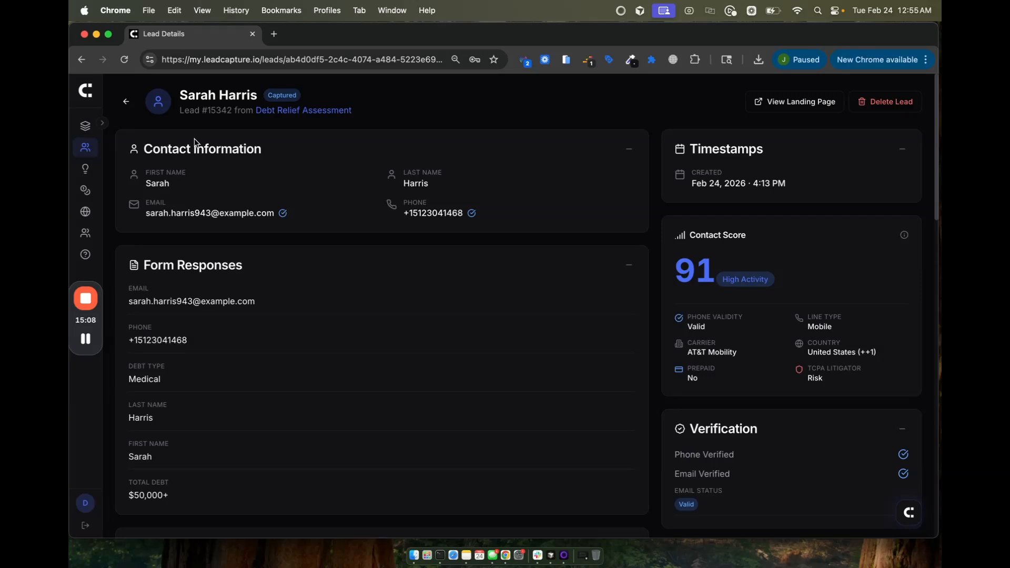
pyautogui.scroll(-1, 194, 137)
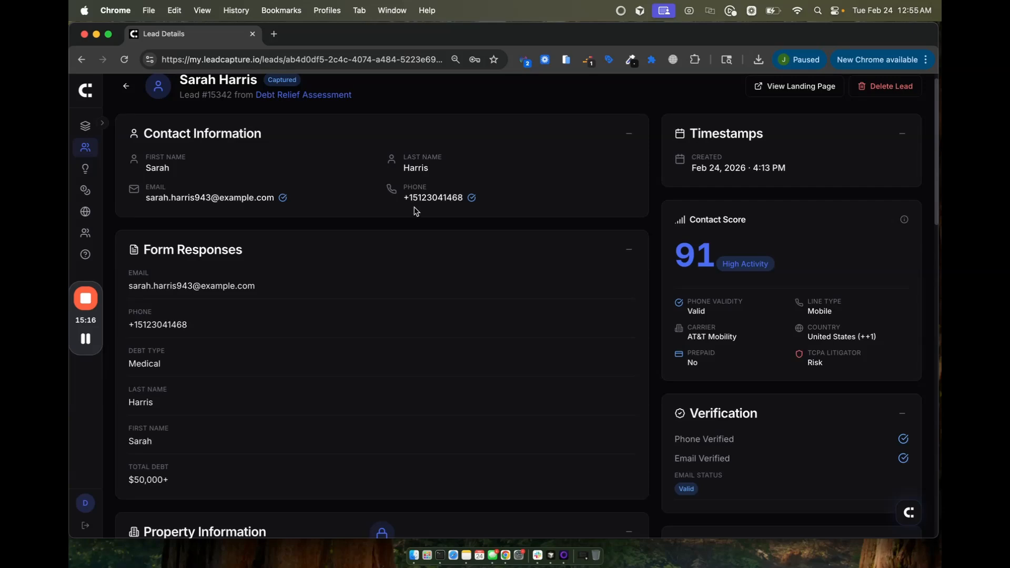
pyautogui.scroll(-3, 416, 211)
pyautogui.scroll(-5, 279, 415)
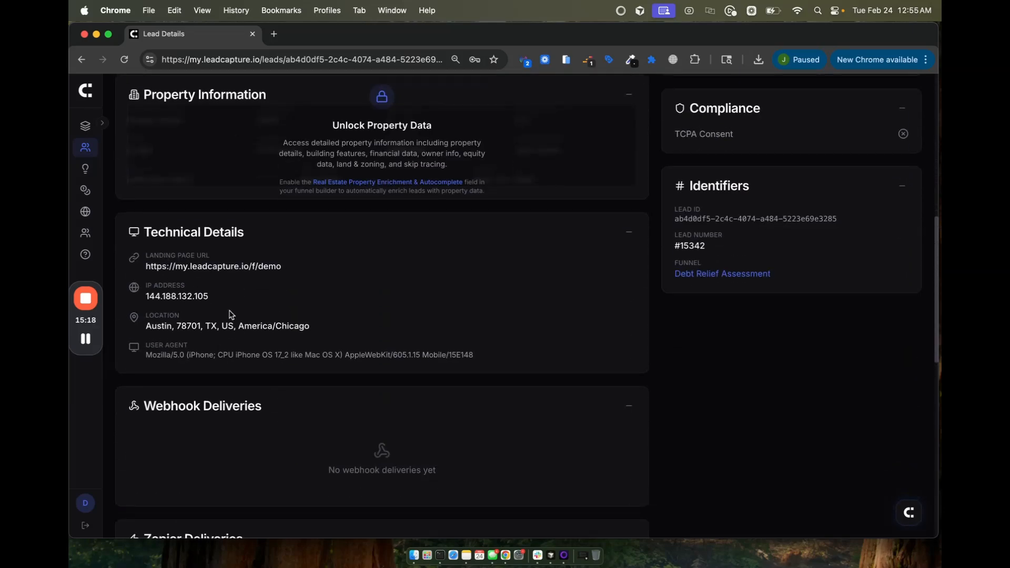
pyautogui.scroll(-5, 238, 363)
pyautogui.scroll(6, 239, 371)
pyautogui.scroll(-6, 240, 371)
pyautogui.scroll(-1, 233, 358)
pyautogui.scroll(1, 233, 358)
pyautogui.scroll(-3, 232, 355)
pyautogui.scroll(15, 232, 356)
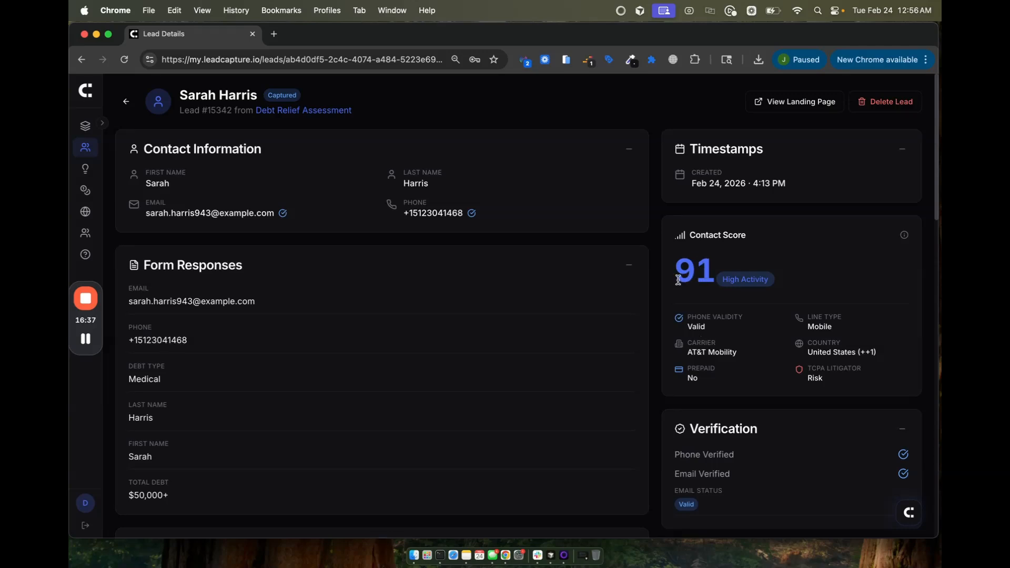
# Step: Check the Contact Score explanation and review the rest of the lead's page
pyautogui.moveTo(905, 239)
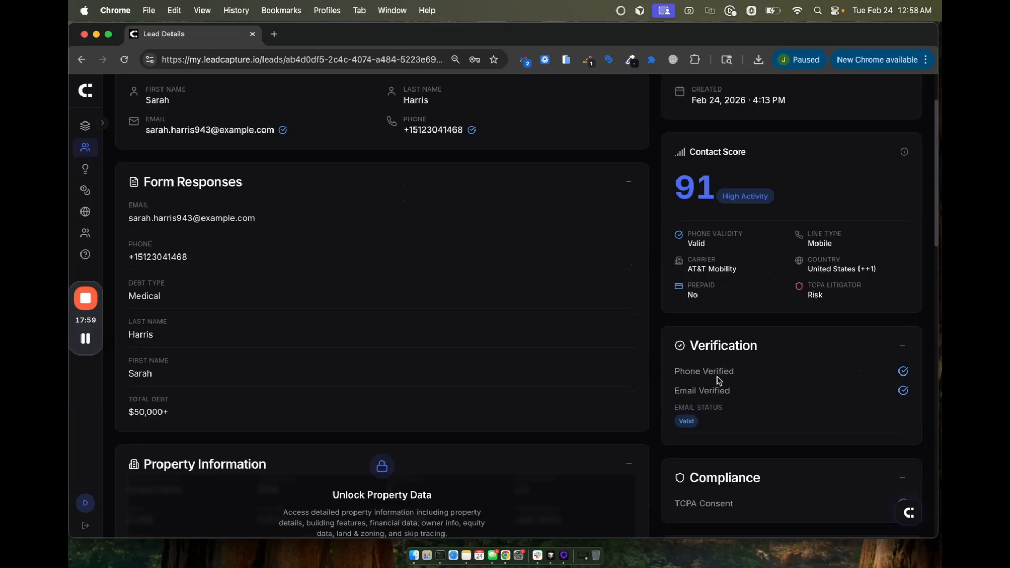
pyautogui.scroll(-1, 773, 371)
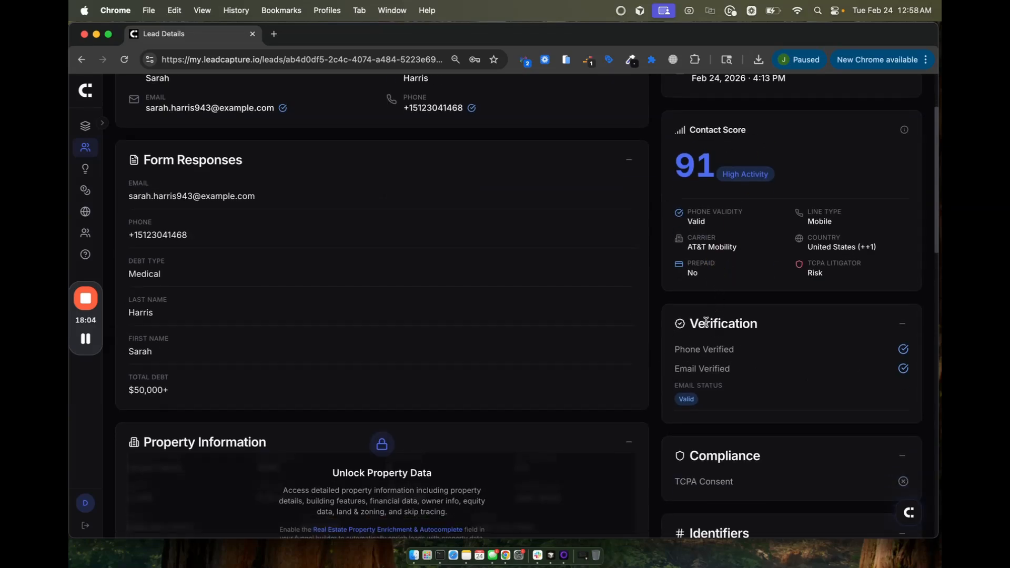
pyautogui.scroll(-6, 706, 321)
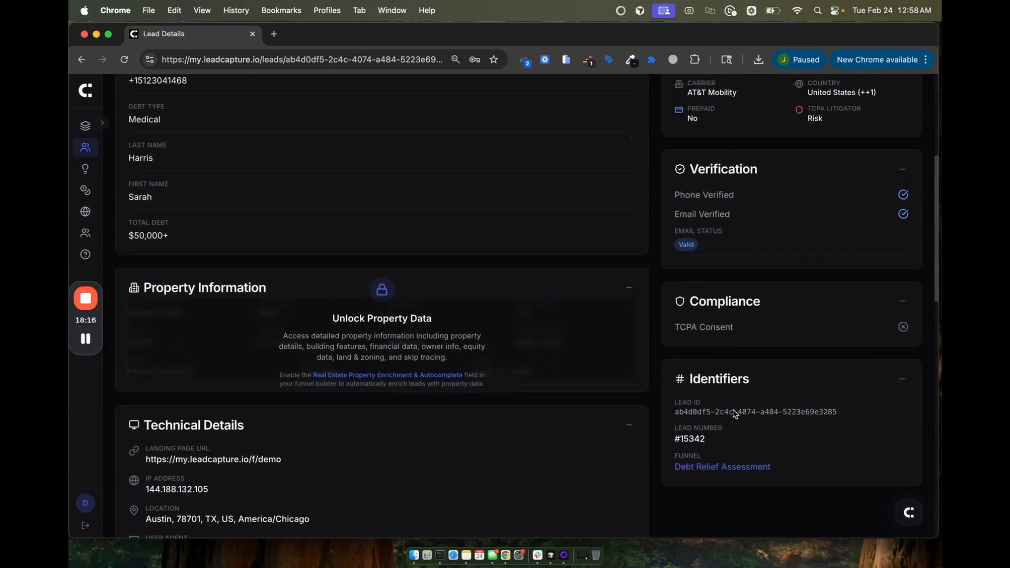
pyautogui.scroll(3, 713, 342)
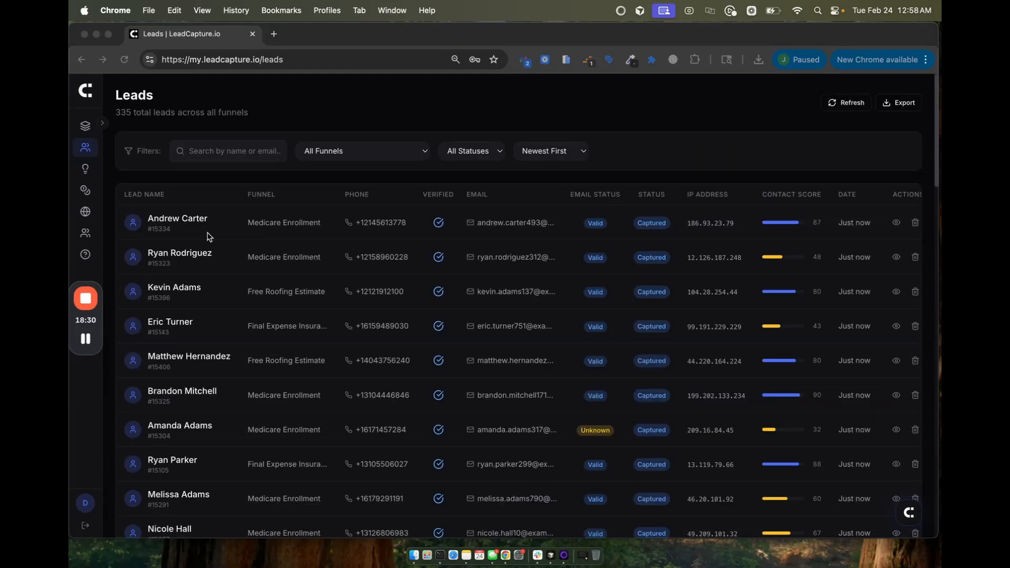
# Step: Create a funnel named 'final expense' from the Final Expense Insurance Agent template on the Templates page
pyautogui.click(85, 149)
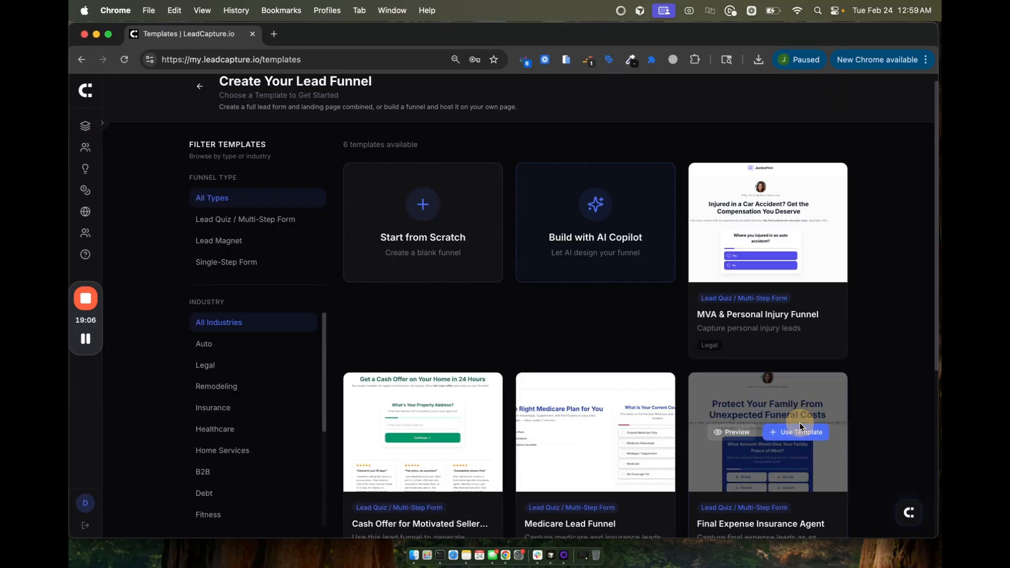
pyautogui.click(799, 424)
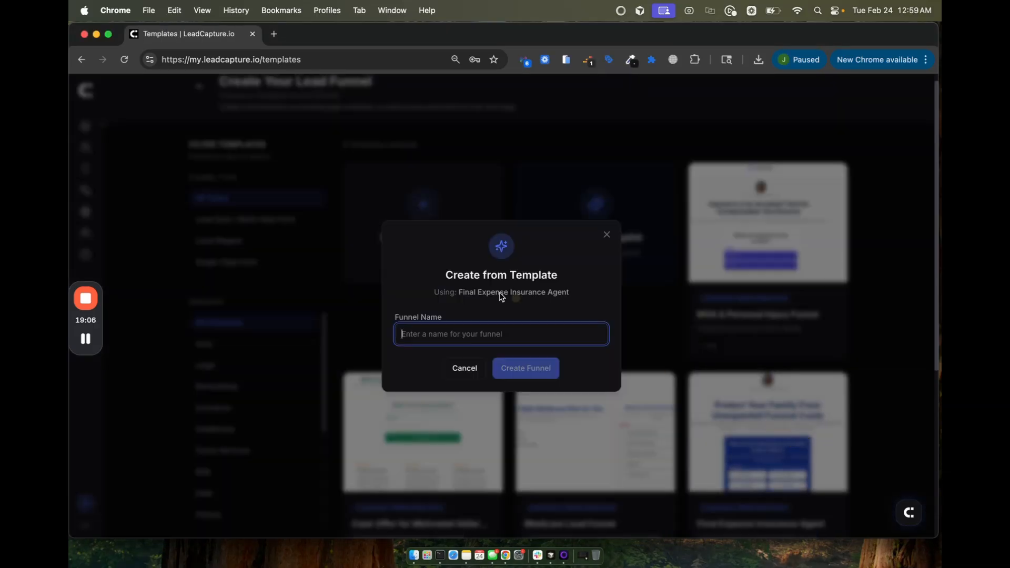
pyautogui.write('final expense')
pyautogui.click(552, 368)
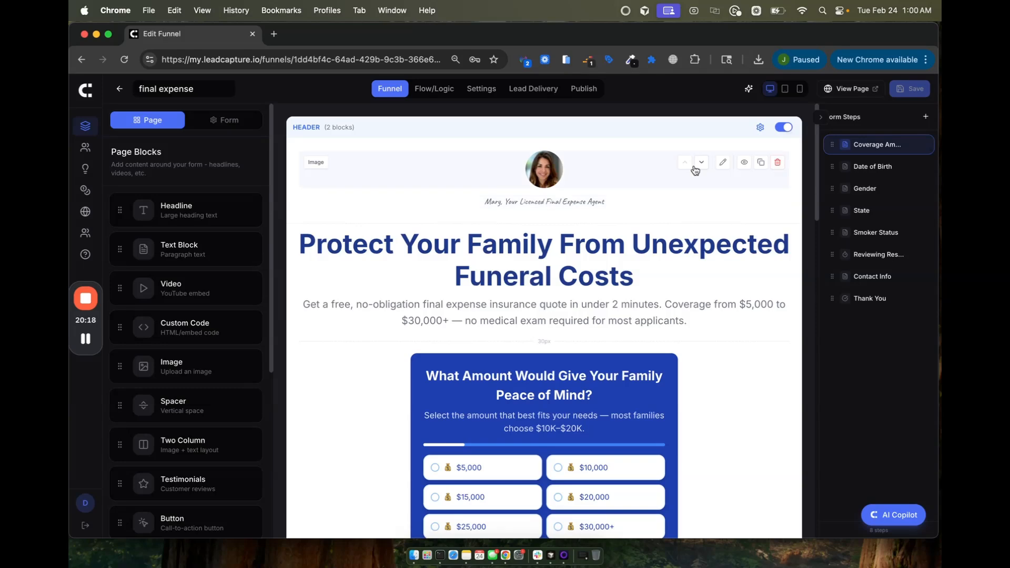
# Step: Preview the live final expense page in a new tab, then return to the Edit Funnel tab
pyautogui.click(849, 90)
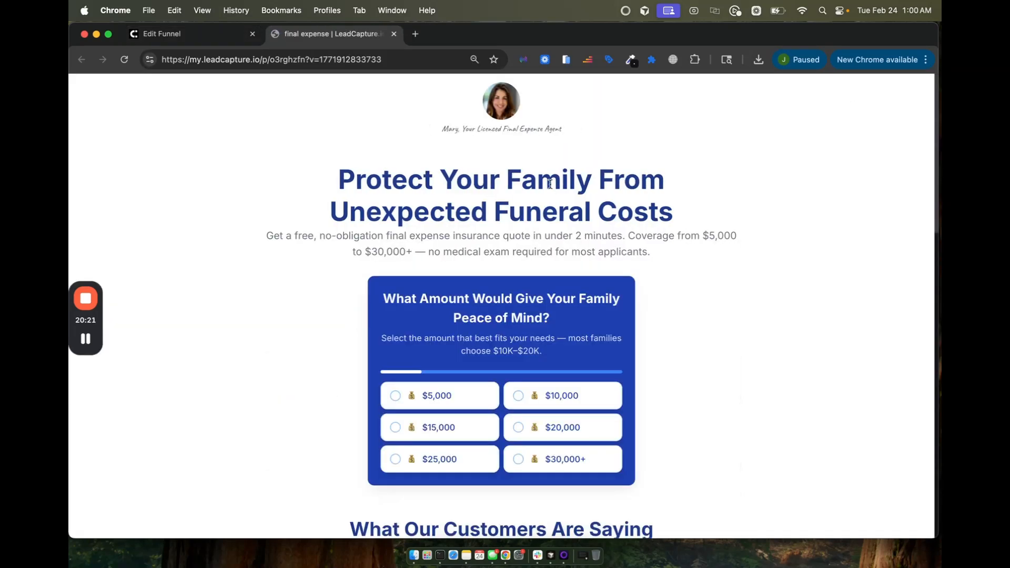
pyautogui.scroll(-5, 549, 183)
pyautogui.scroll(5, 550, 189)
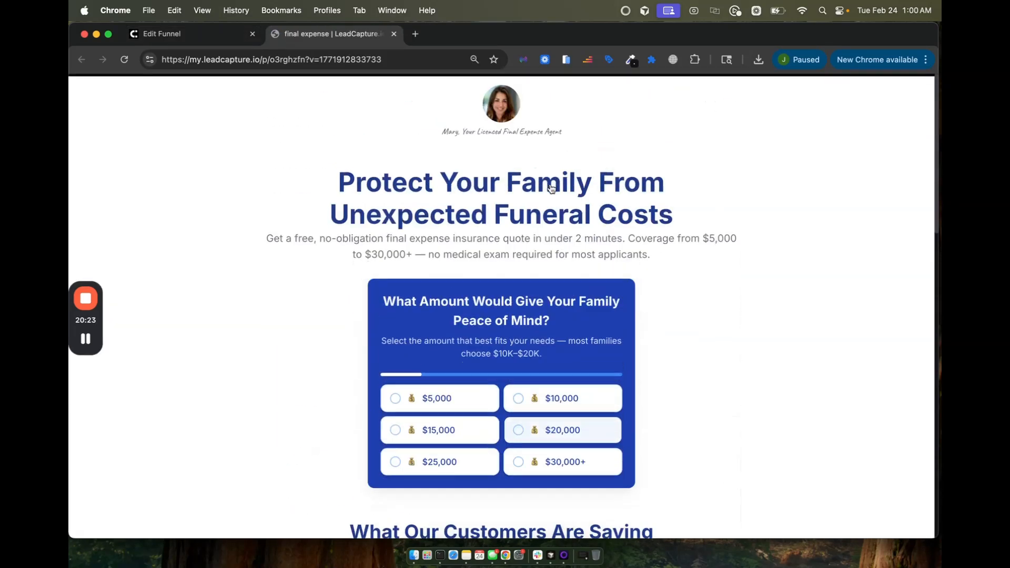
pyautogui.scroll(-5, 504, 230)
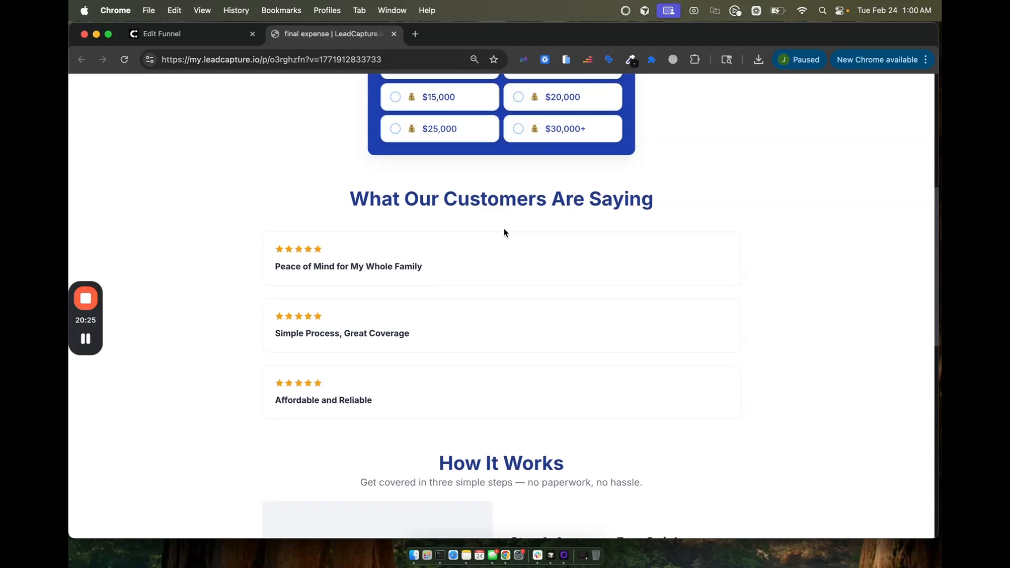
pyautogui.scroll(5, 503, 232)
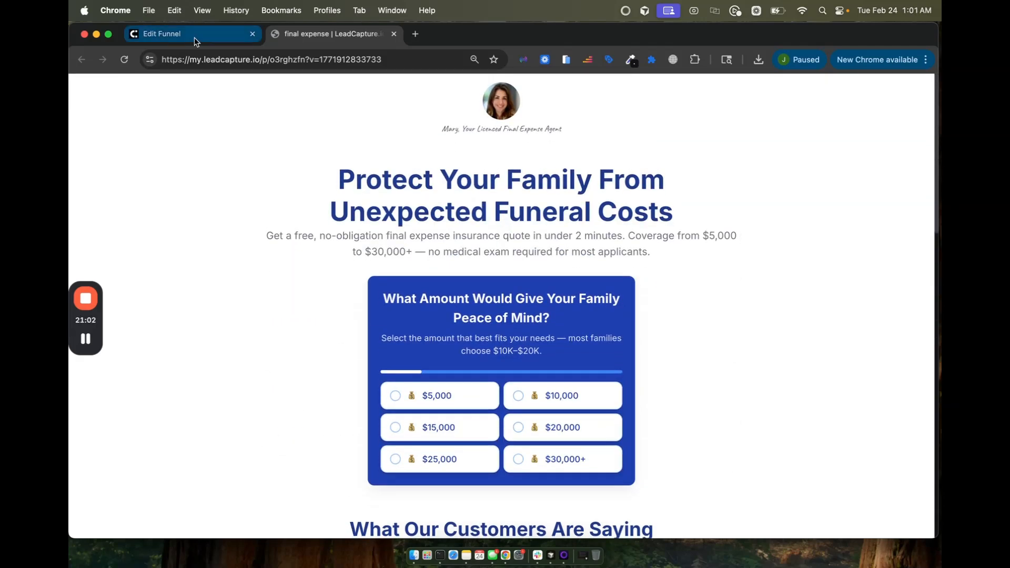
pyautogui.click(194, 36)
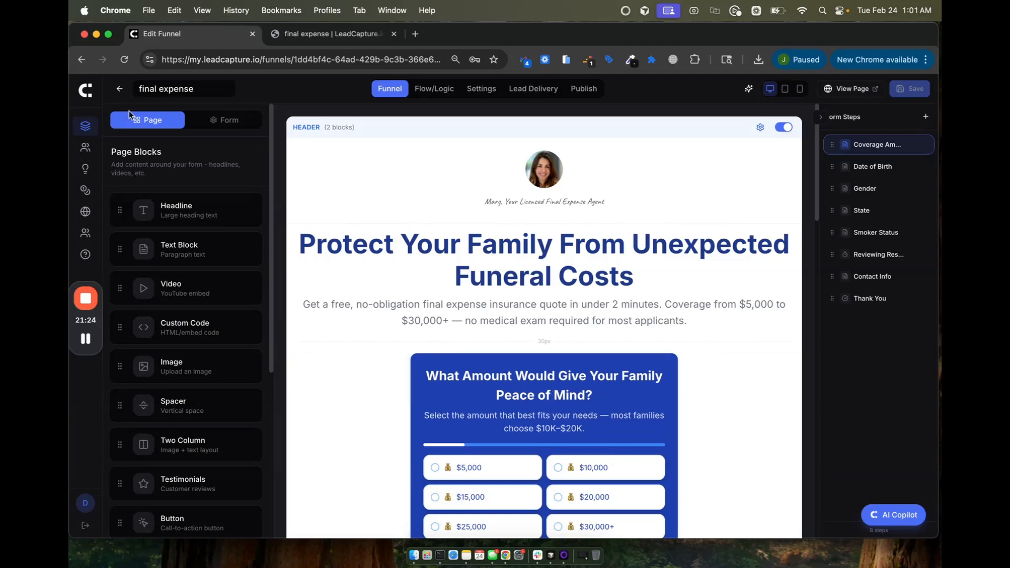
# Step: Switch the left panel to Form and look through its design settings
pyautogui.scroll(-5, 174, 210)
pyautogui.scroll(5, 173, 209)
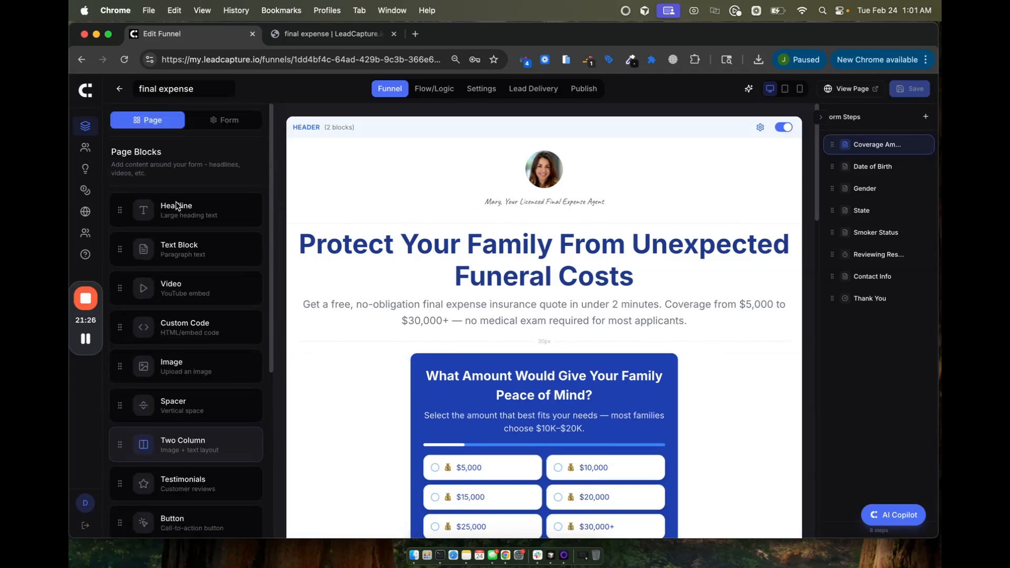
pyautogui.moveTo(176, 208); pyautogui.dragTo(131, 247)
pyautogui.click(226, 121)
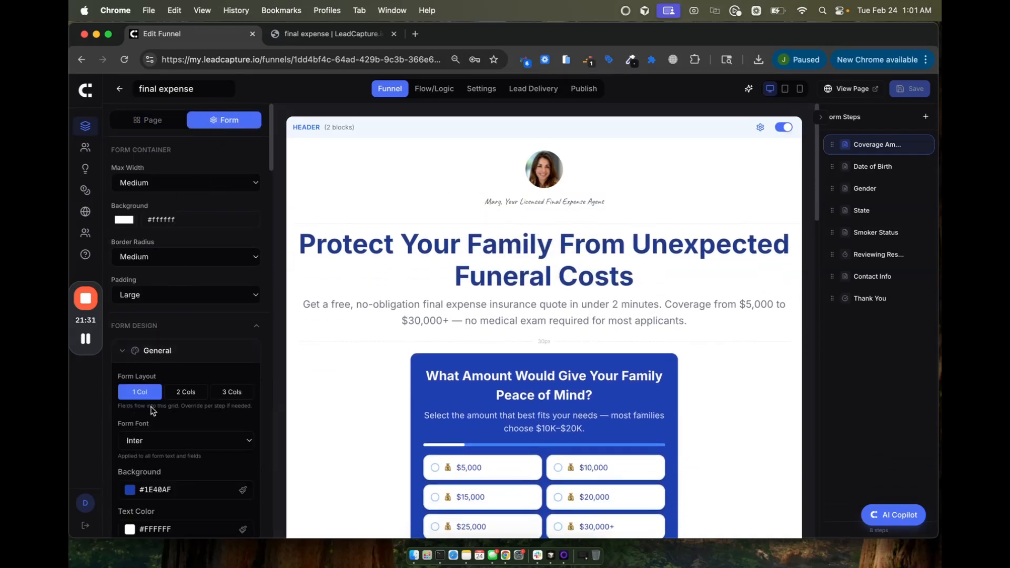
pyautogui.scroll(-3, 641, 390)
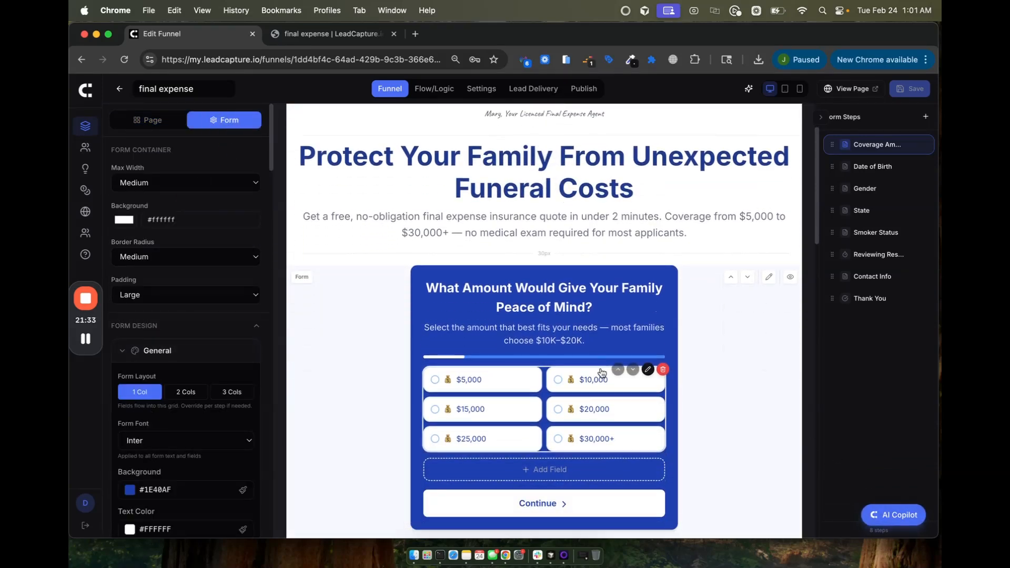
pyautogui.scroll(-5, 536, 386)
pyautogui.scroll(8, 535, 382)
pyautogui.scroll(-8, 536, 388)
pyautogui.scroll(-1, 536, 388)
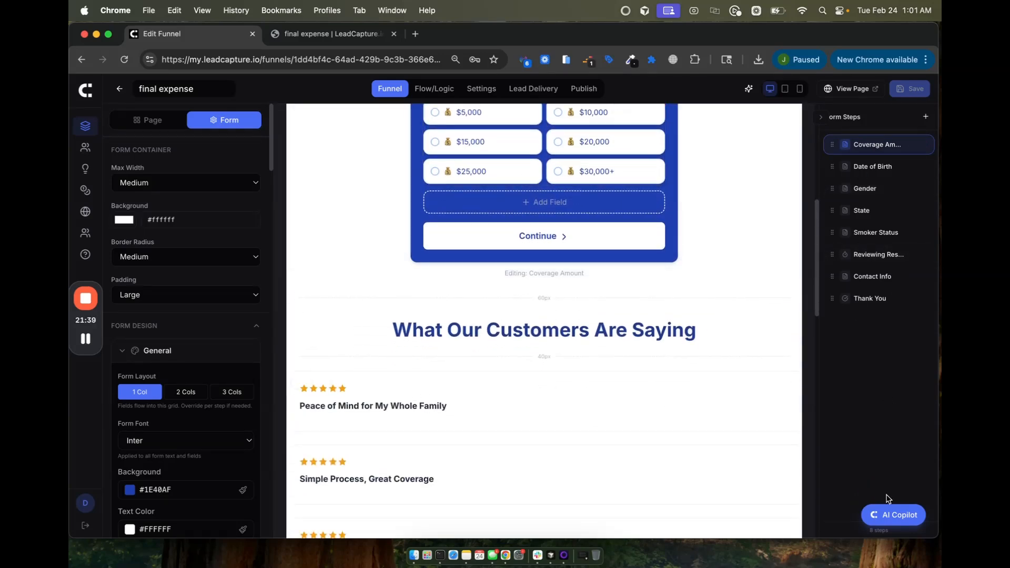
# Step: Open AI Copilot, then pan the Flow/Logic map across the Date of Birth, Gender and State steps
pyautogui.click(896, 516)
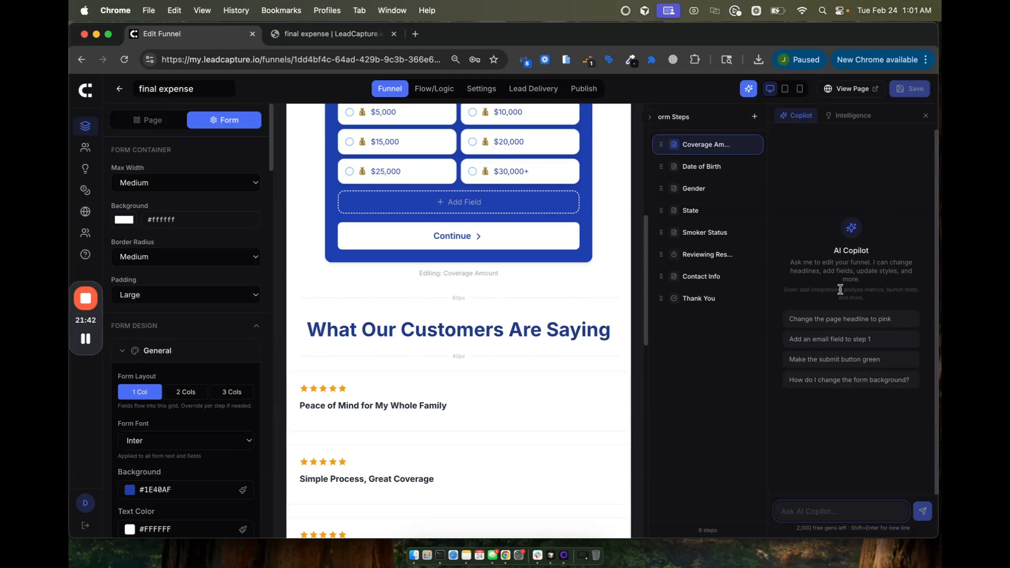
pyautogui.scroll(7, 530, 276)
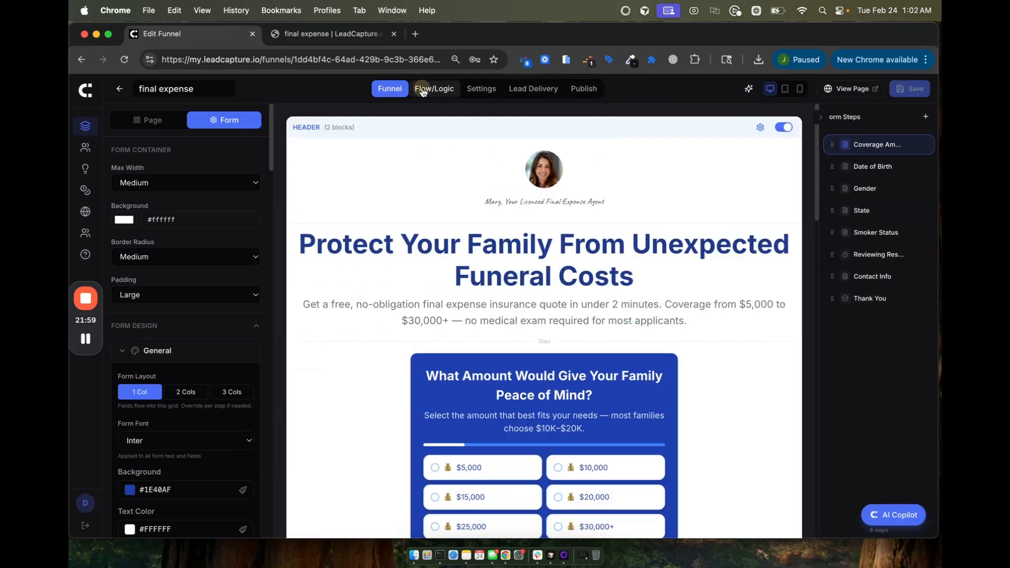
pyautogui.click(421, 89)
pyautogui.scroll(5, 467, 219)
pyautogui.moveTo(472, 194); pyautogui.dragTo(353, 362)
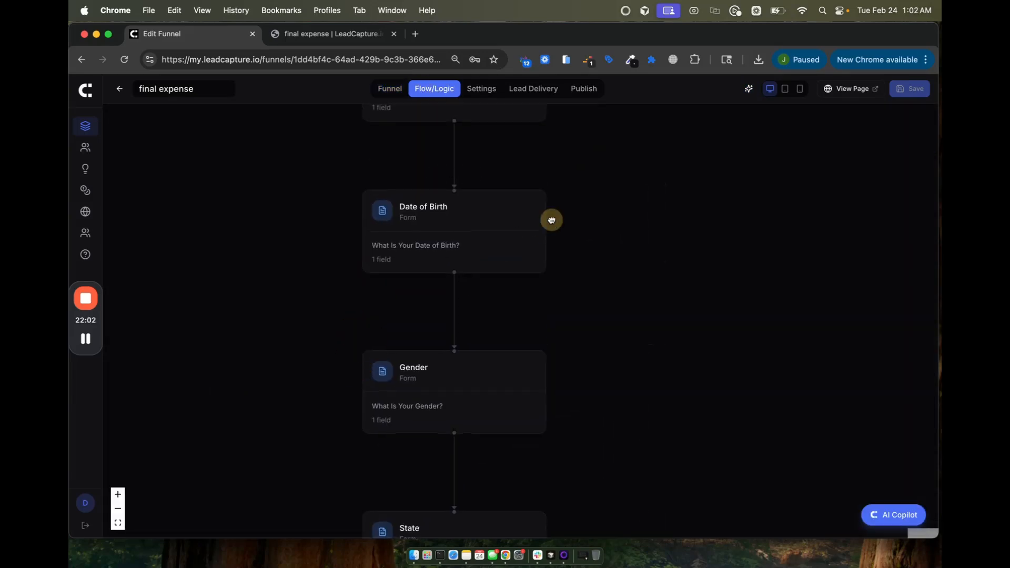
pyautogui.moveTo(552, 218); pyautogui.dragTo(581, 326)
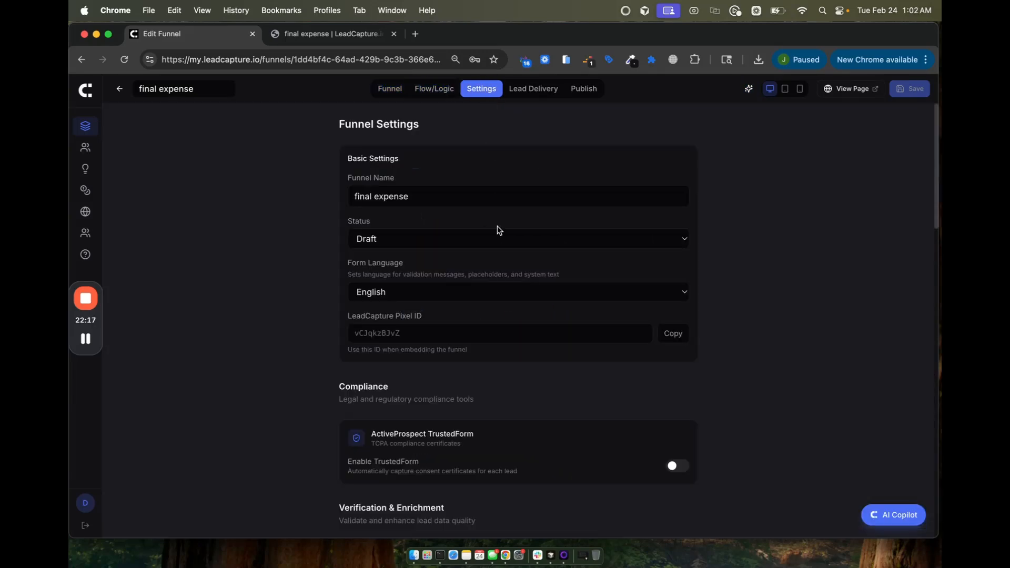
# Step: Scroll through the Settings tab's compliance, verification, tracking and branding sections
pyautogui.scroll(-5, 498, 231)
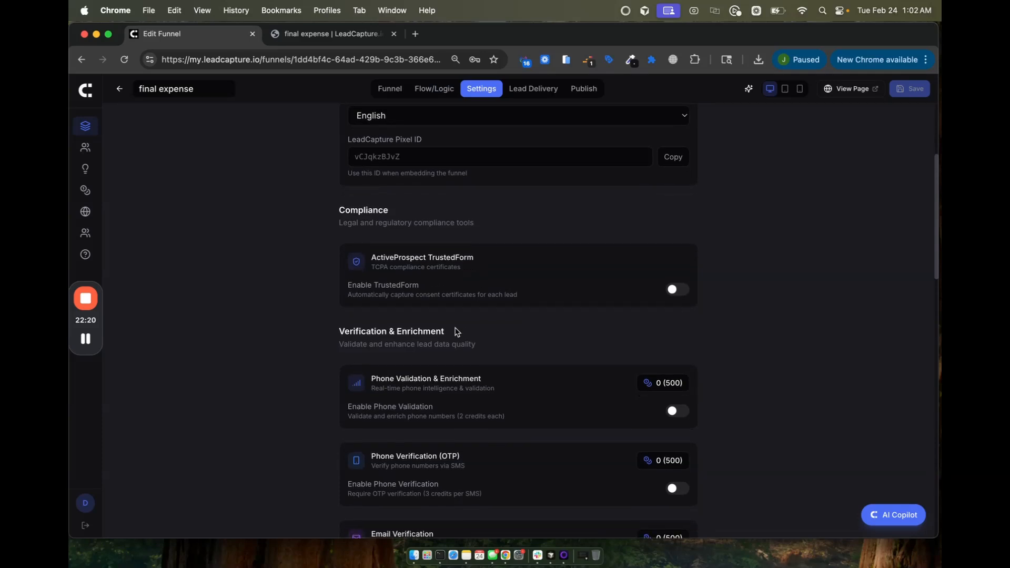
pyautogui.scroll(-5, 456, 331)
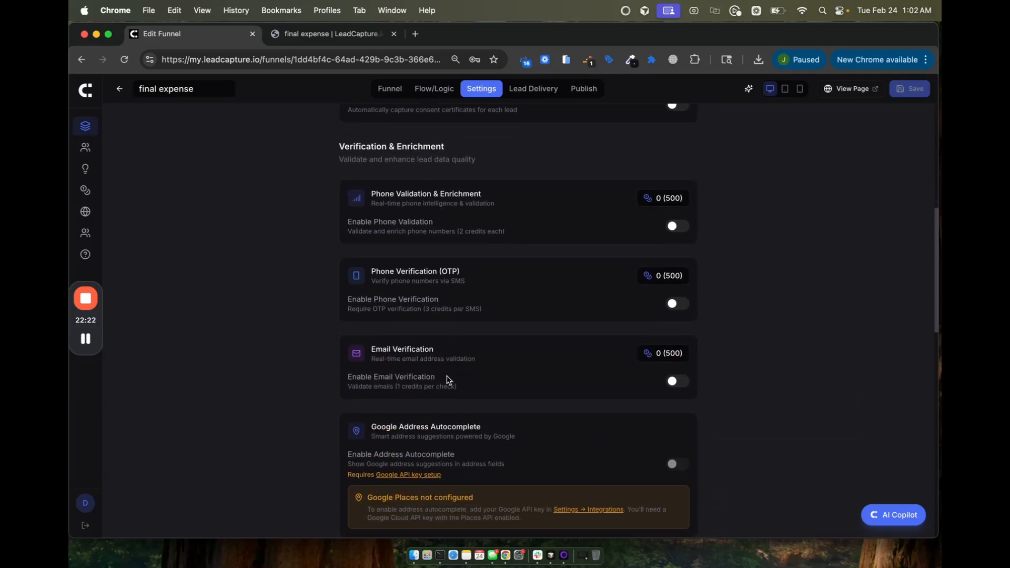
pyautogui.scroll(-12, 448, 447)
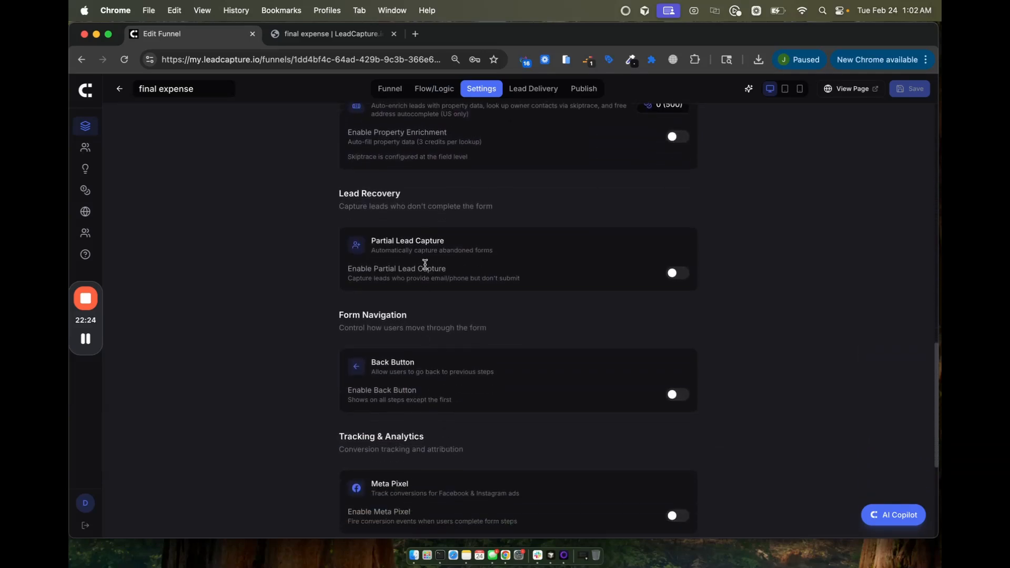
pyautogui.scroll(-4, 451, 305)
pyautogui.scroll(-3, 494, 265)
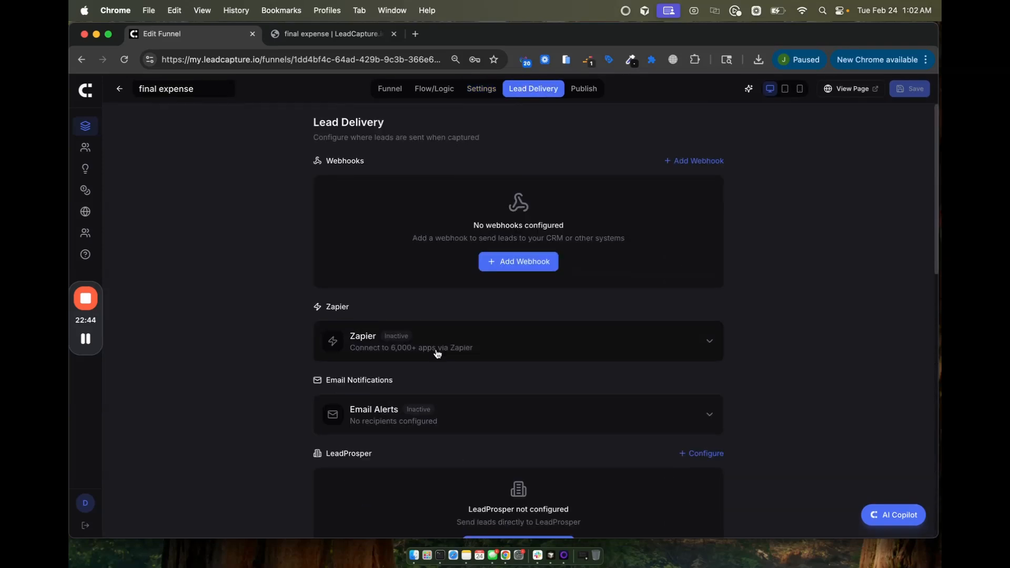
pyautogui.scroll(-1, 437, 354)
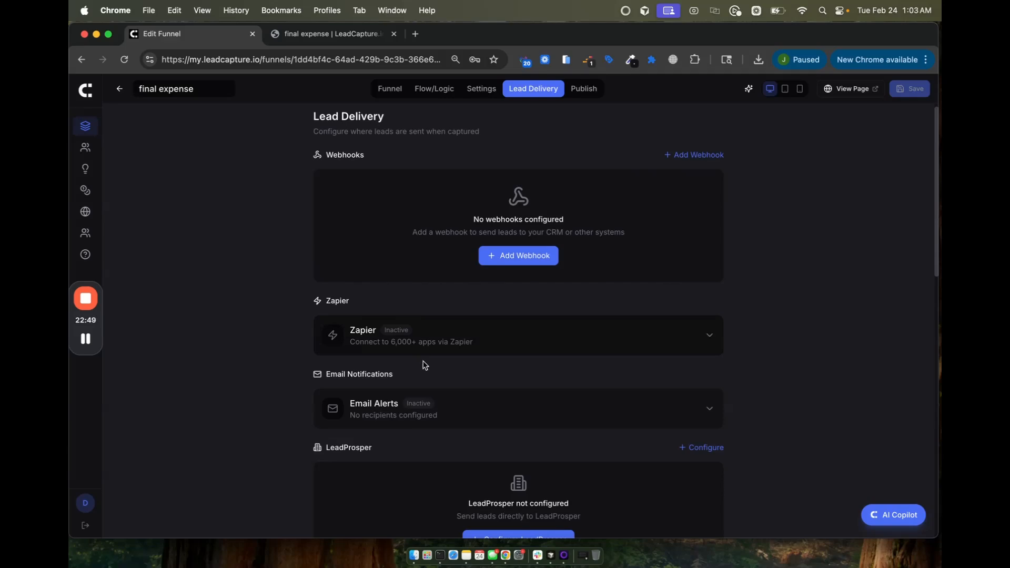
# Step: Review the LeadProsper, LeadByte and coming-soon integrations, then switch to the Publish tab
pyautogui.scroll(-1, 462, 420)
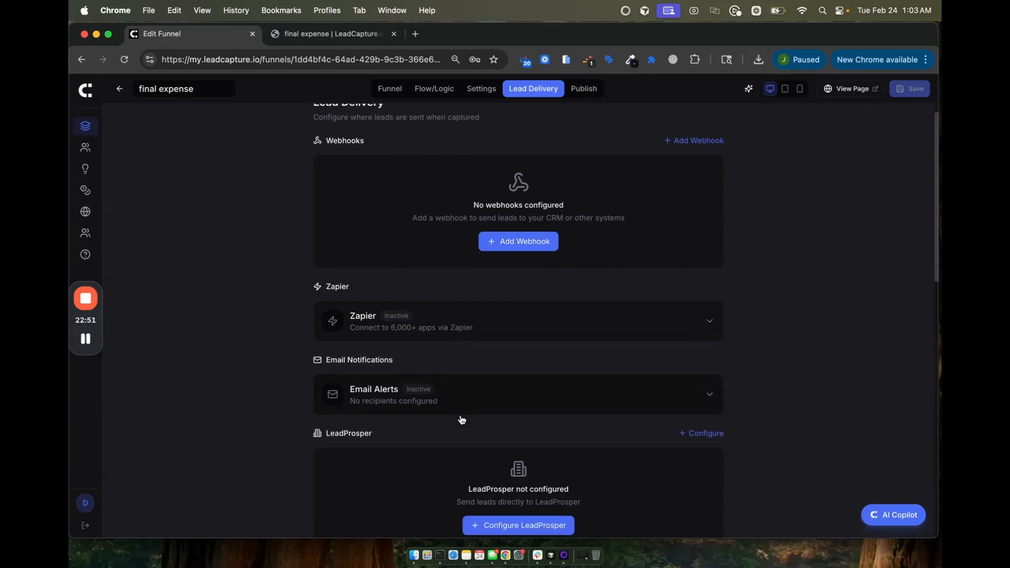
pyautogui.scroll(-10, 462, 419)
pyautogui.scroll(7, 462, 419)
pyautogui.scroll(-9, 462, 419)
pyautogui.scroll(12, 462, 419)
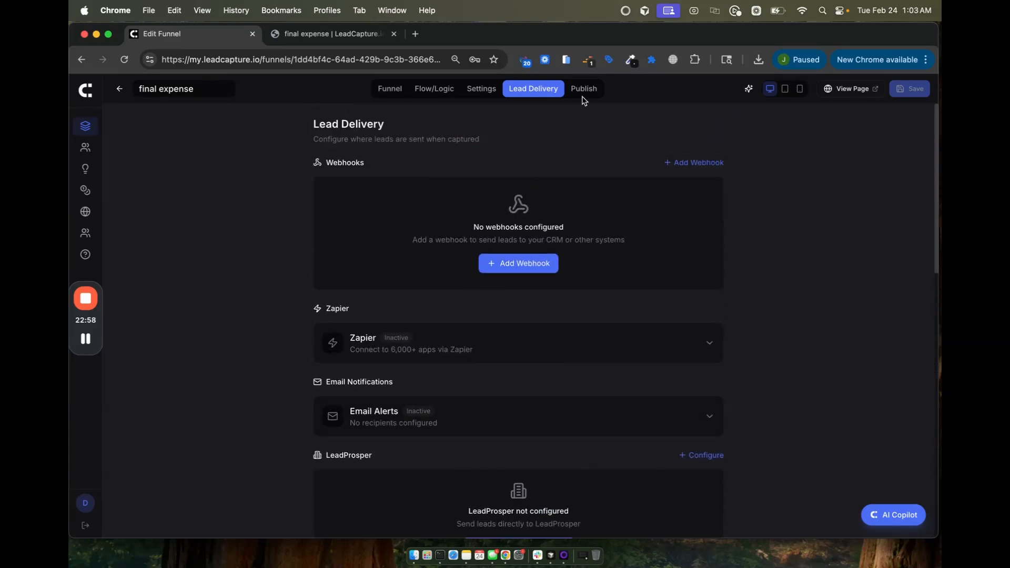
pyautogui.click(582, 88)
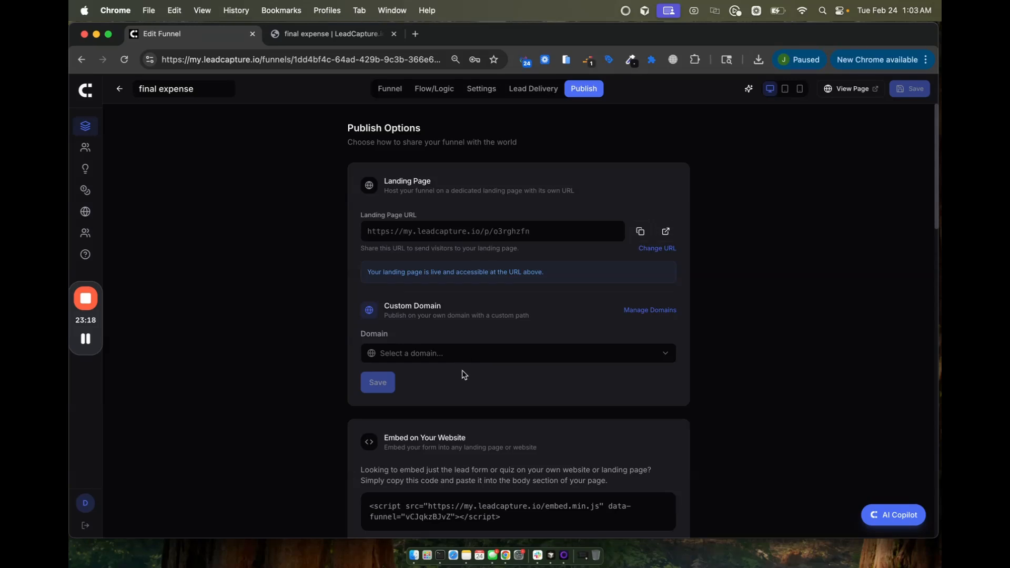
pyautogui.scroll(-10, 464, 375)
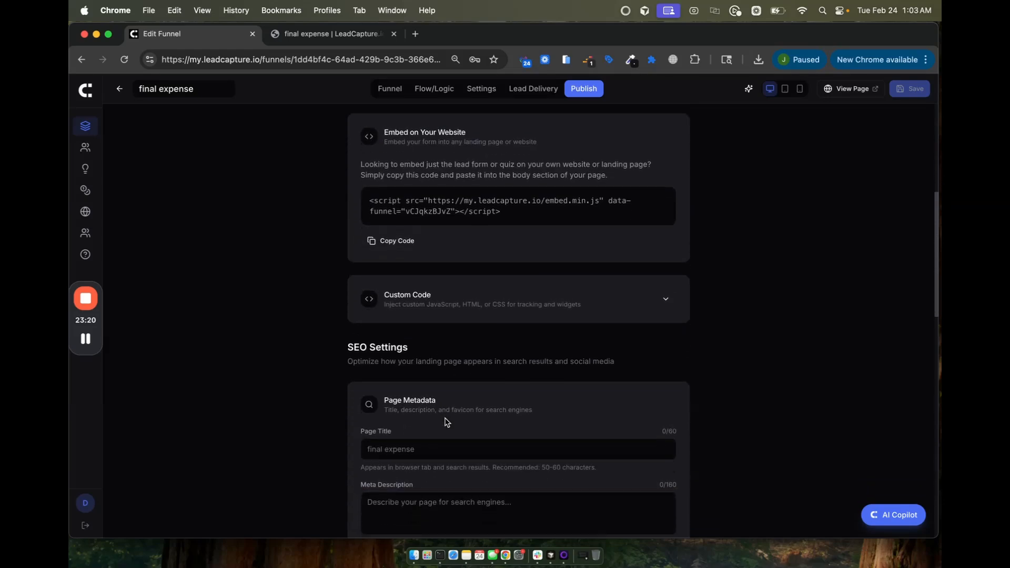
pyautogui.scroll(-2, 446, 423)
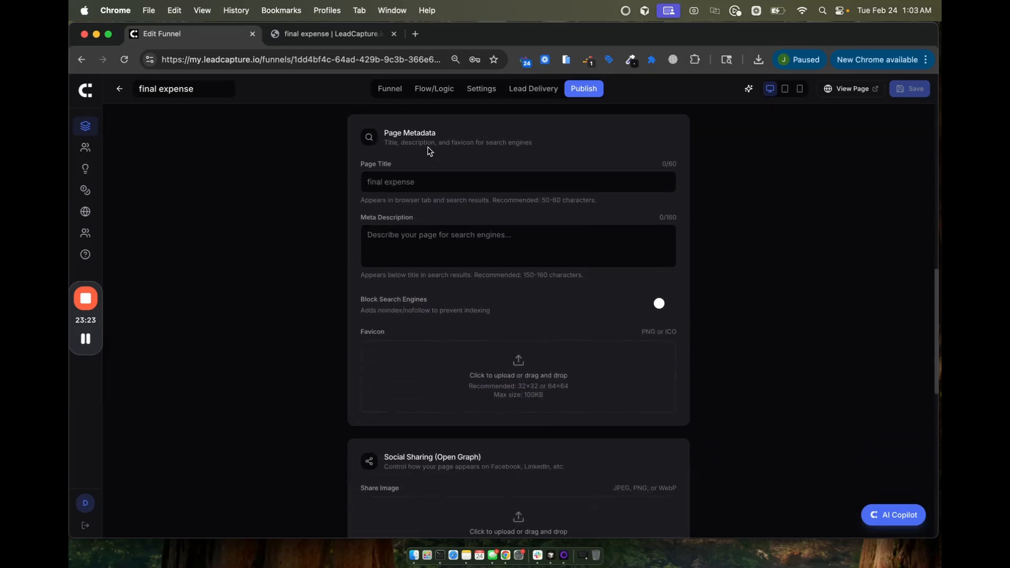
pyautogui.scroll(-9, 478, 363)
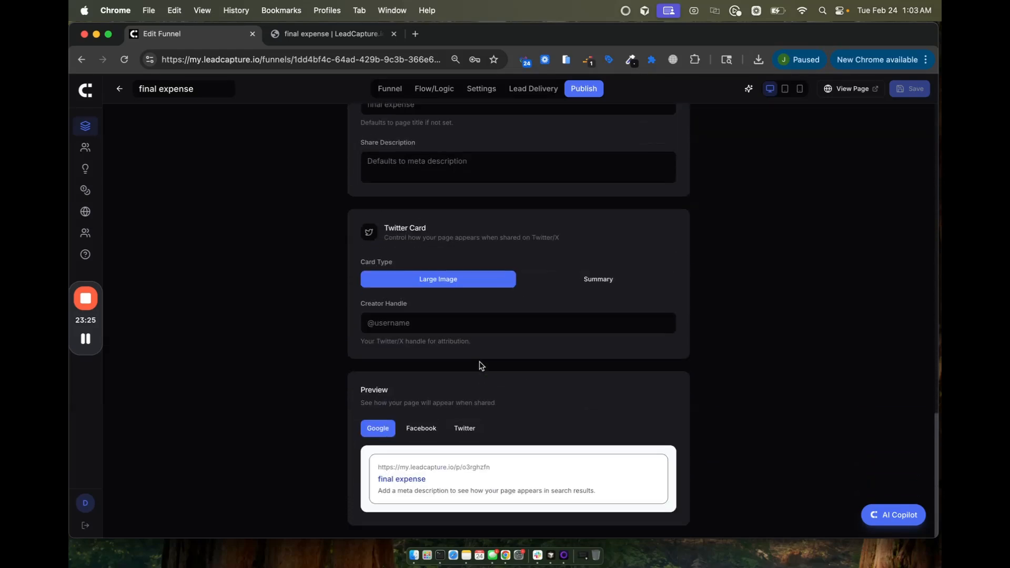
pyautogui.scroll(14, 480, 364)
pyautogui.scroll(3, 480, 365)
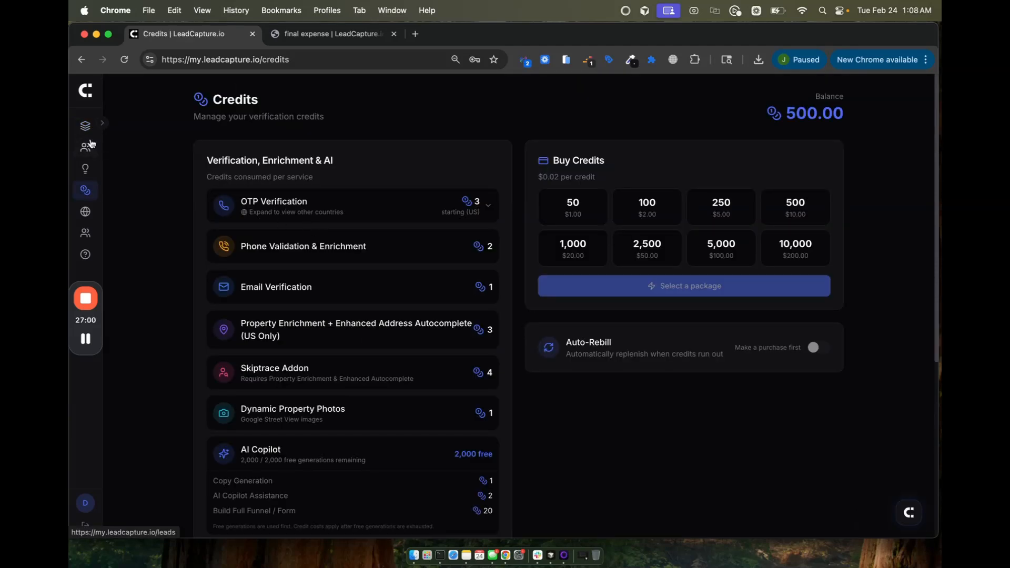
# Step: From the funnels list, start a New Funnel and scroll the Create Your Lead Funnel templates
pyautogui.click(80, 130)
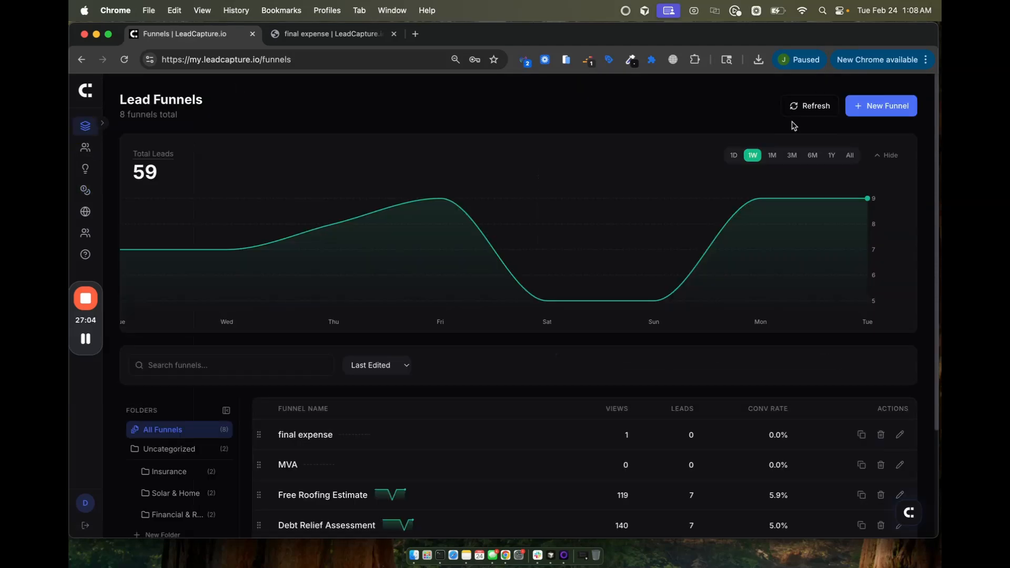
pyautogui.click(870, 107)
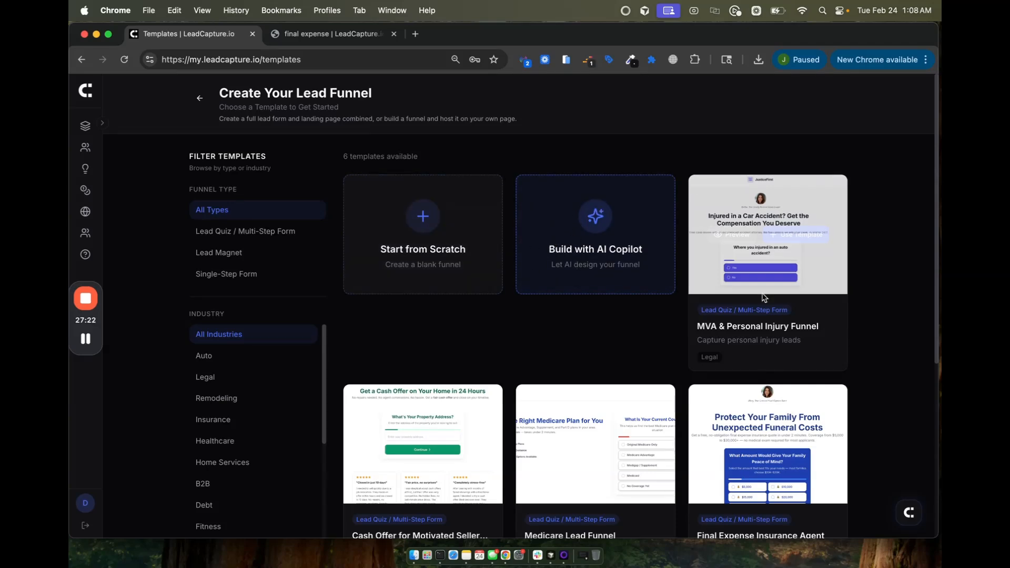
pyautogui.scroll(-3, 737, 266)
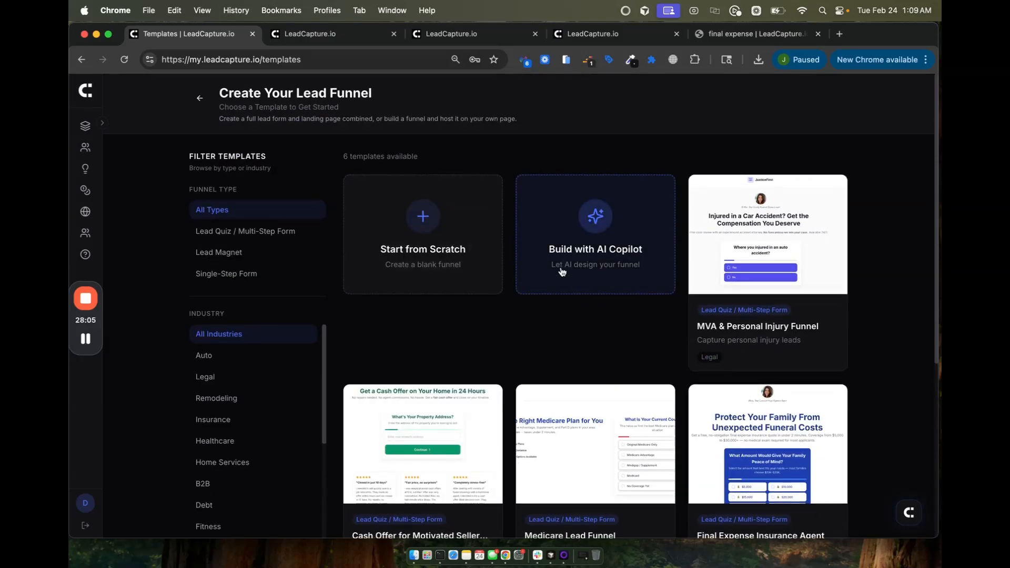
# Step: Start an AI Copilot Landing Page + Form build and try the Final Expense, Home Services, Quick Lead Gen and Legal Intake starters
pyautogui.click(562, 250)
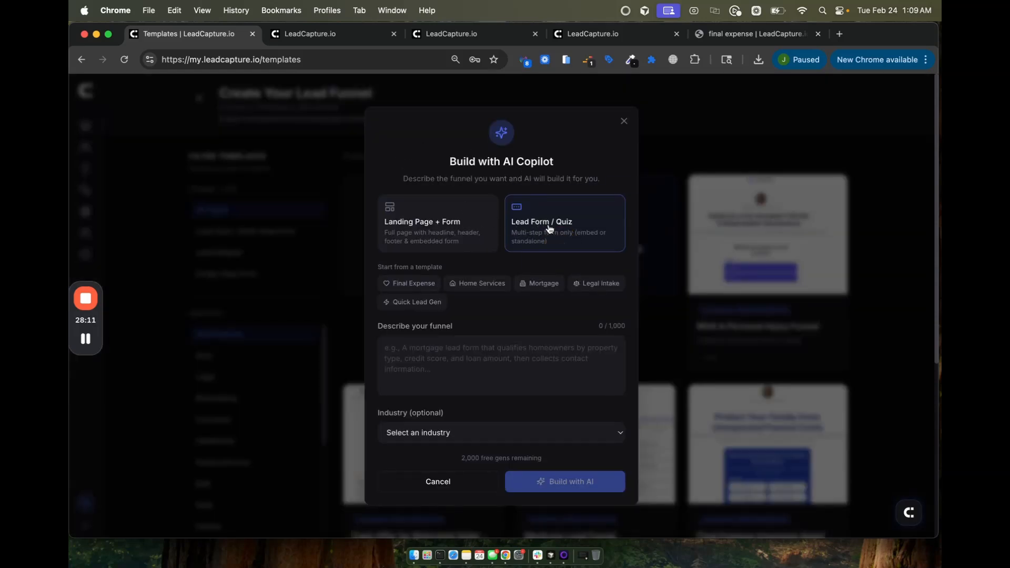
pyautogui.click(444, 223)
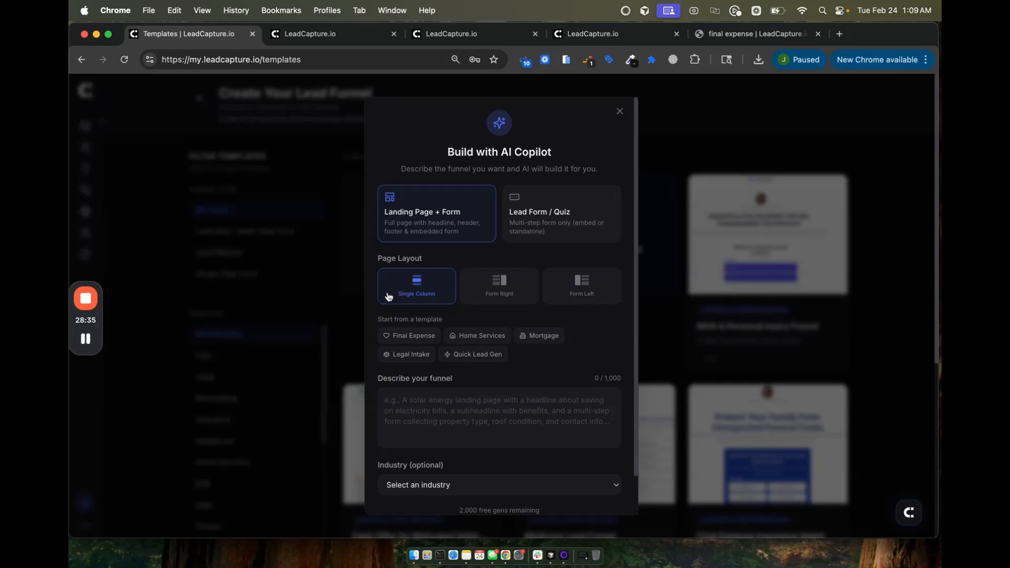
pyautogui.click(396, 335)
pyautogui.click(475, 342)
pyautogui.click(474, 354)
pyautogui.click(410, 351)
pyautogui.click(410, 336)
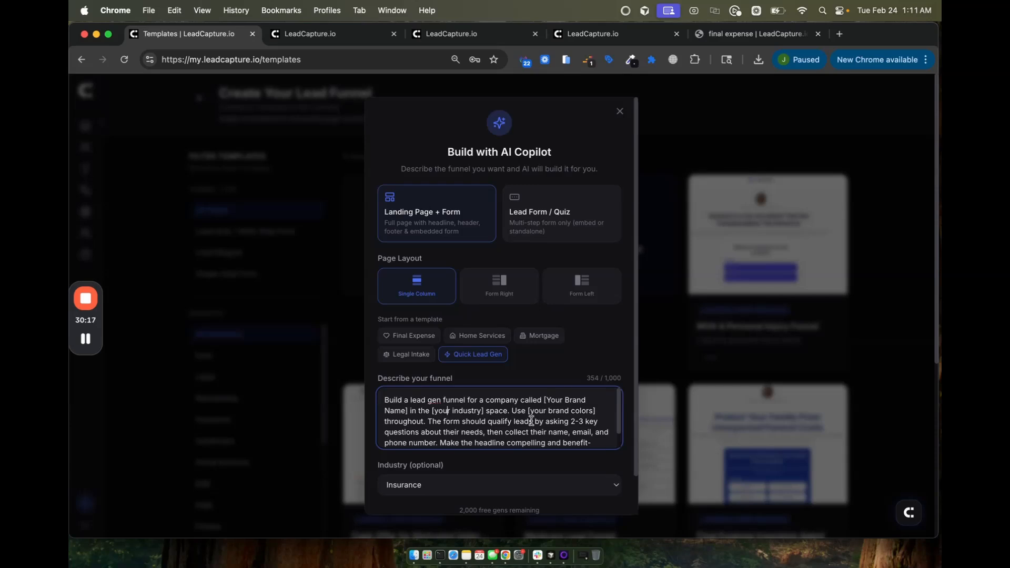
# Step: Fill the description's placeholders: brand TapMyMortgage, industry mortgage, colours green and white, 5-10 questions
pyautogui.press('BackSpace')
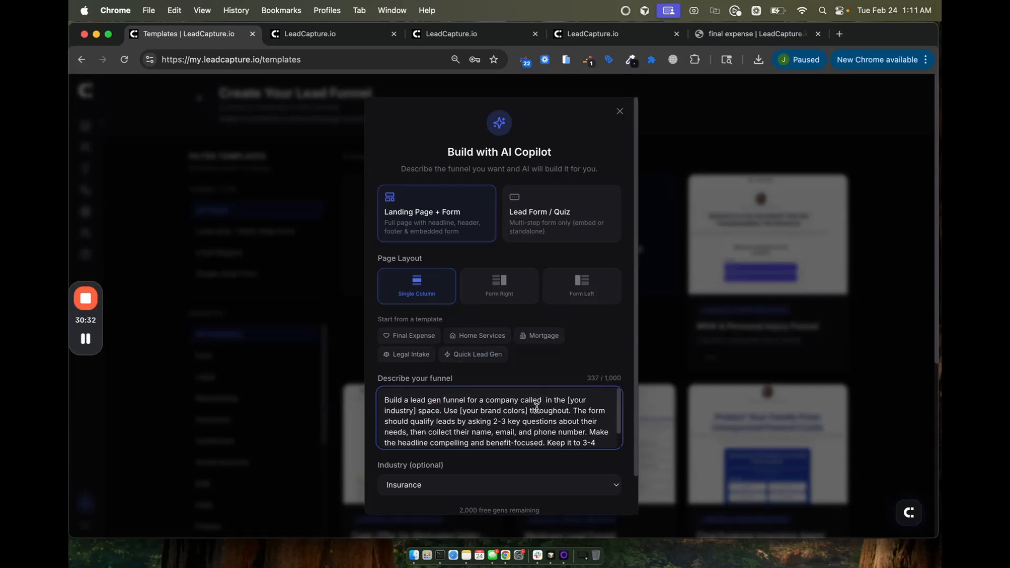
pyautogui.write('TapMyMortgage')
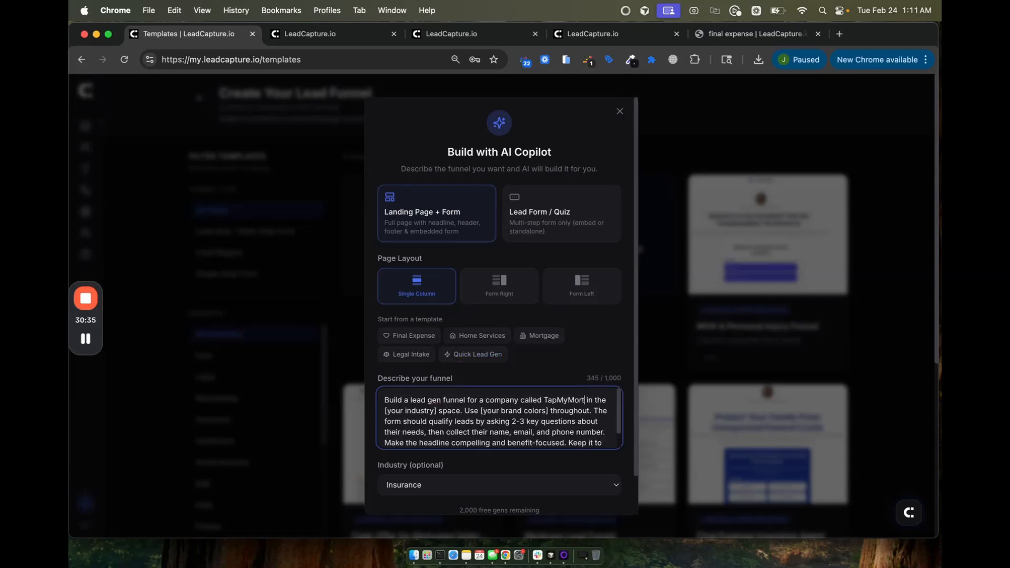
pyautogui.moveTo(464, 411); pyautogui.dragTo(410, 411)
pyautogui.press('BackSpace')
pyautogui.press('BackSpace')
pyautogui.write('mort')
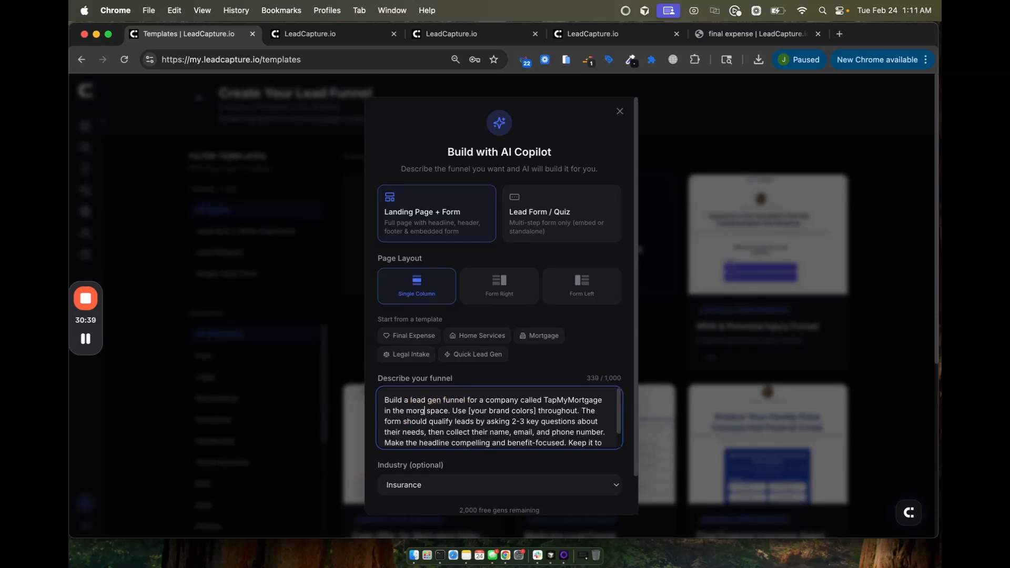
pyautogui.write('gage')
pyautogui.moveTo(483, 411); pyautogui.dragTo(558, 412)
pyautogui.press('BackSpace')
pyautogui.write('green and white')
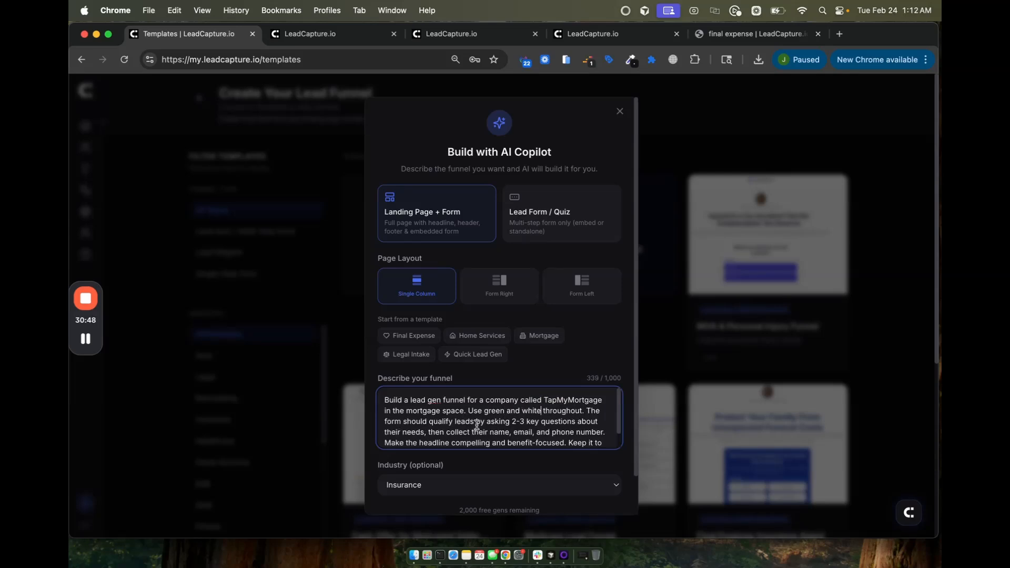
pyautogui.click(514, 422)
pyautogui.press('Delete')
pyautogui.press('Delete')
pyautogui.press('Delete')
pyautogui.write('5-10')
# Step: Replace the 3-4 step-limit sentence with 'Questions that we want to include' and add 'to generate refi leads'
pyautogui.scroll(-2, 475, 432)
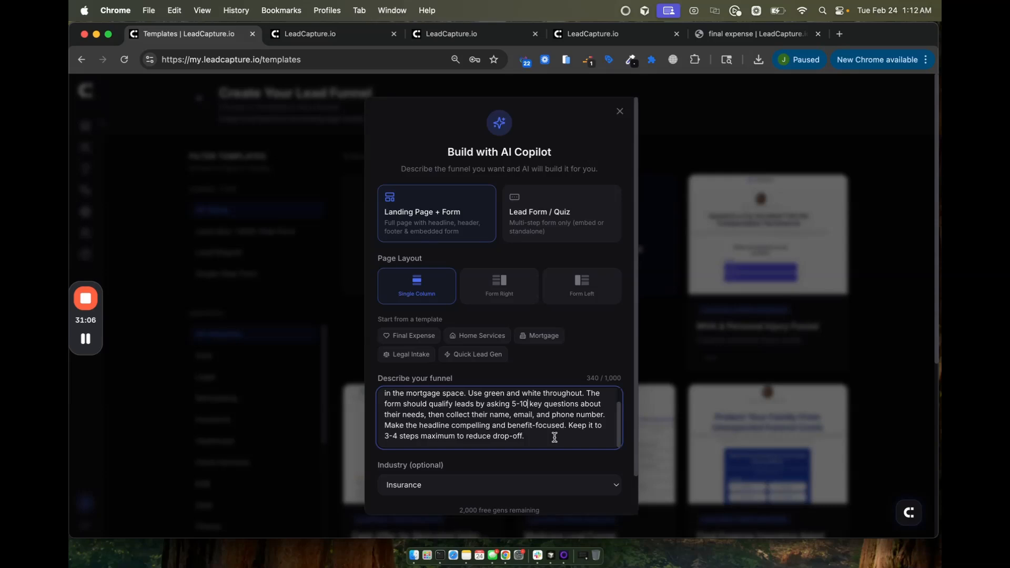
pyautogui.moveTo(569, 426); pyautogui.dragTo(601, 451)
pyautogui.press('BackSpace')
pyautogui.write('Questions that we want to include')
pyautogui.scroll(1, 594, 434)
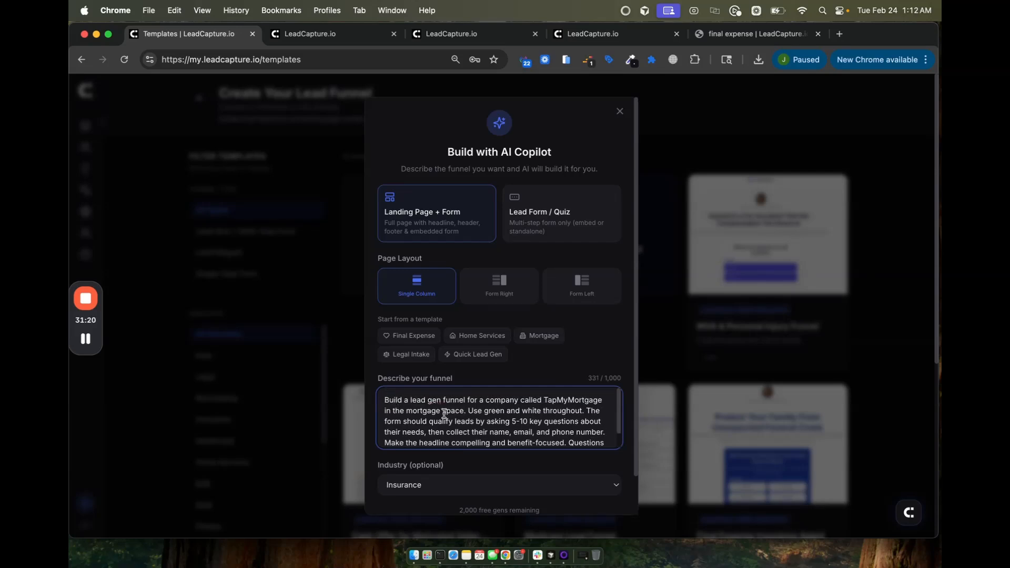
pyautogui.click(464, 411)
pyautogui.write('to ge')
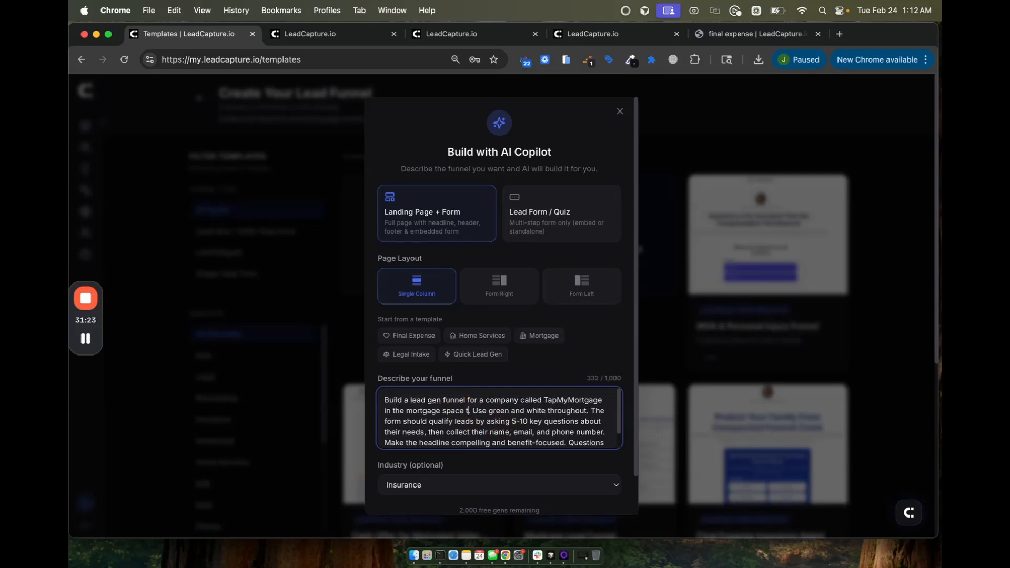
pyautogui.write('nreate refi lead')
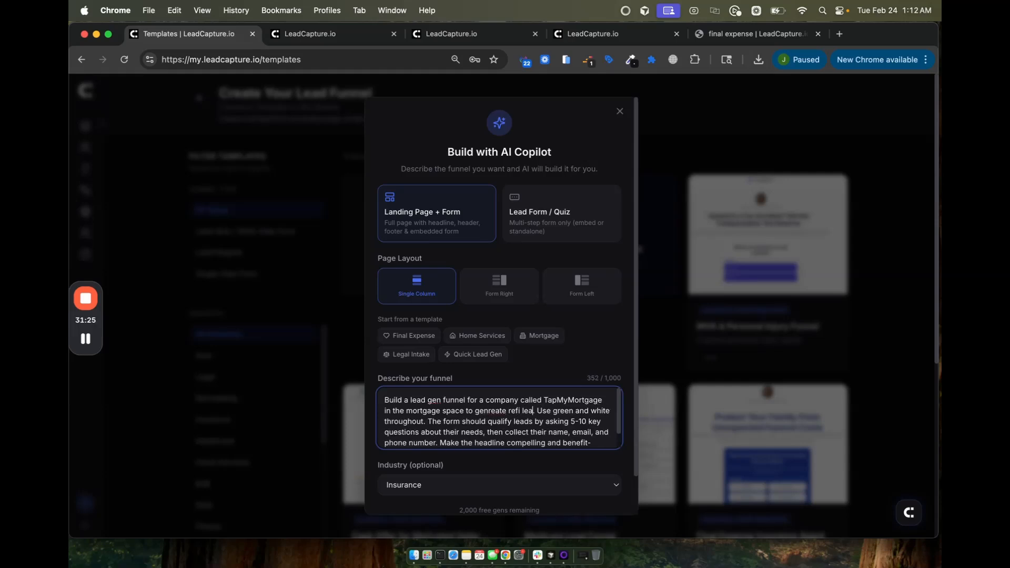
pyautogui.write('s')
# Step: List the questions (home address, property type, mortgage balance, military status, contact info), fixing typos via spellcheck
pyautogui.scroll(-1, 500, 440)
pyautogui.click(572, 438)
pyautogui.moveTo(573, 438)
pyautogui.mouseDown()
pyautogui.moveTo(486, 435)
pyautogui.moveTo(563, 431)
pyautogui.mouseUp()
pyautogui.write('e')
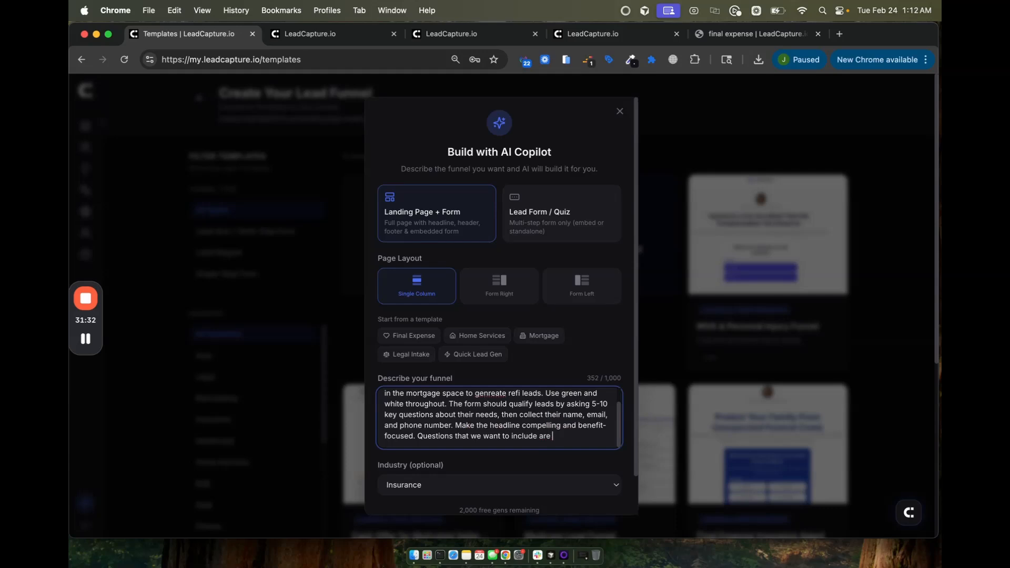
pyautogui.write(' morggage  propert')
pyautogui.press('BackSpace')
pyautogui.press('BackSpace')
pyautogui.press('BackSpace')
pyautogui.press('BackSpace')
pyautogui.press('BackSpace')
pyautogui.press('BackSpace')
pyautogui.write('home address, pro')
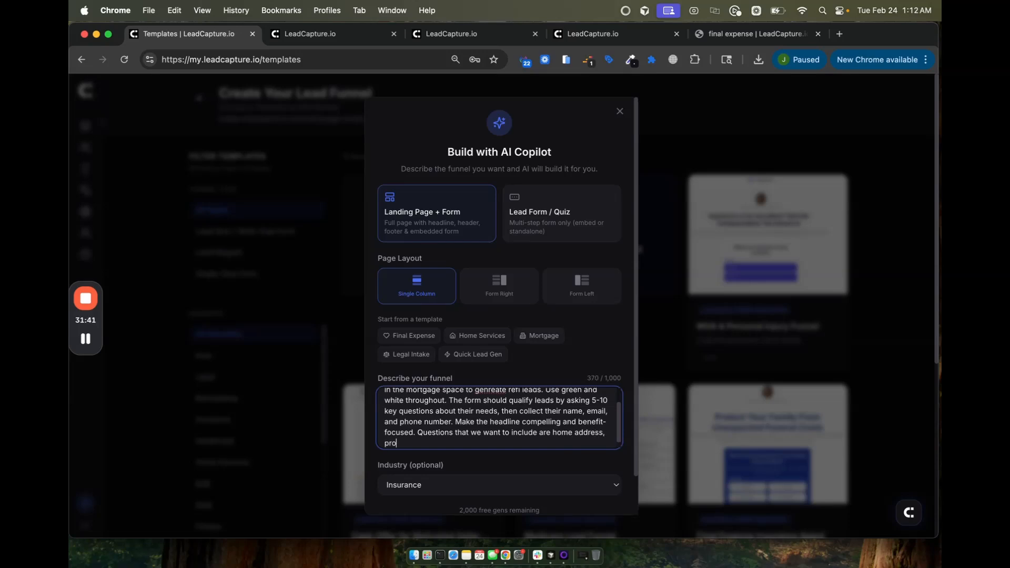
pyautogui.write('operty type')
pyautogui.rightClick(401, 444)
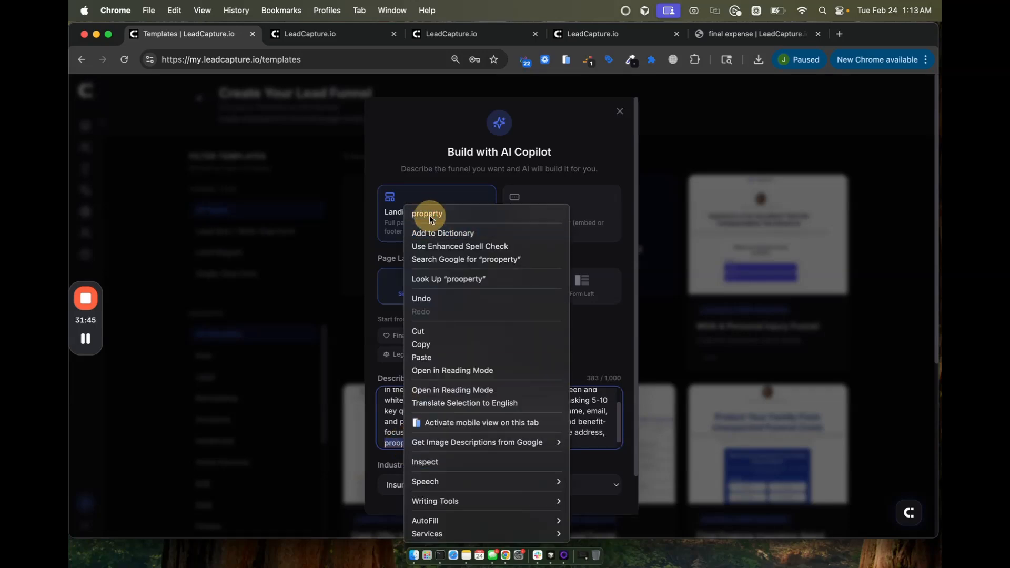
pyautogui.click(427, 214)
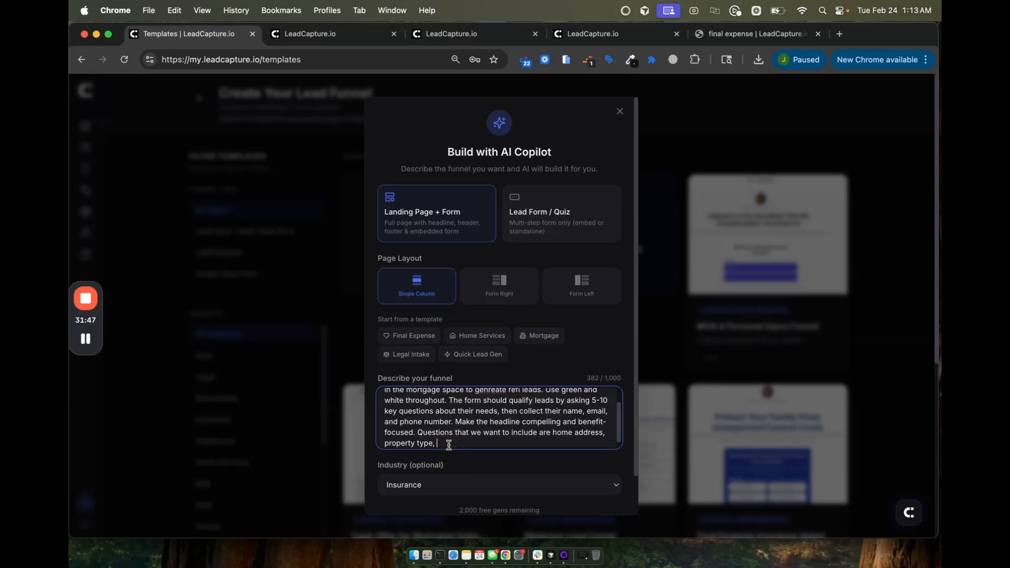
pyautogui.write('mortgggage balance,')
pyautogui.write('miltary status')
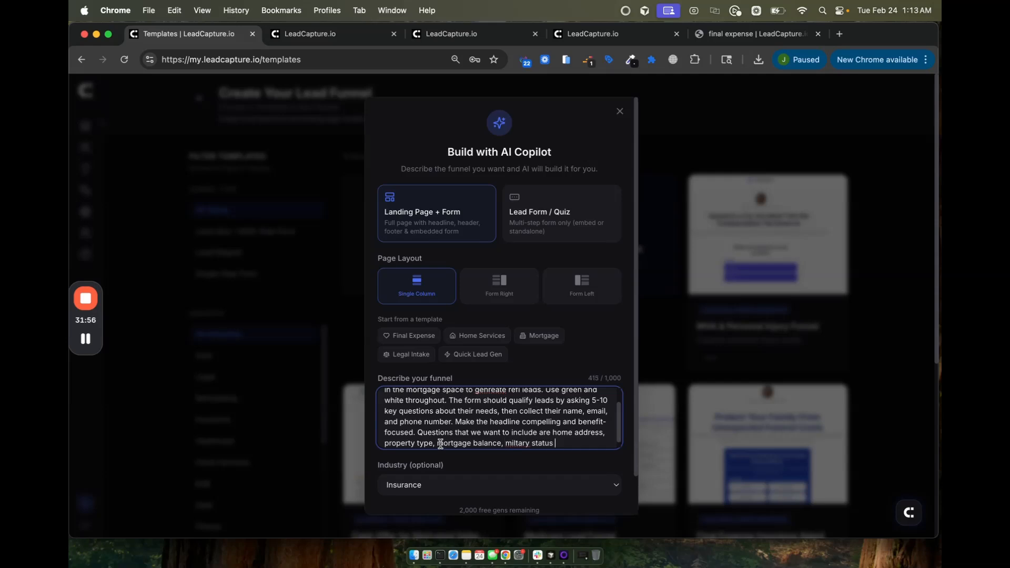
pyautogui.rightClick(520, 444)
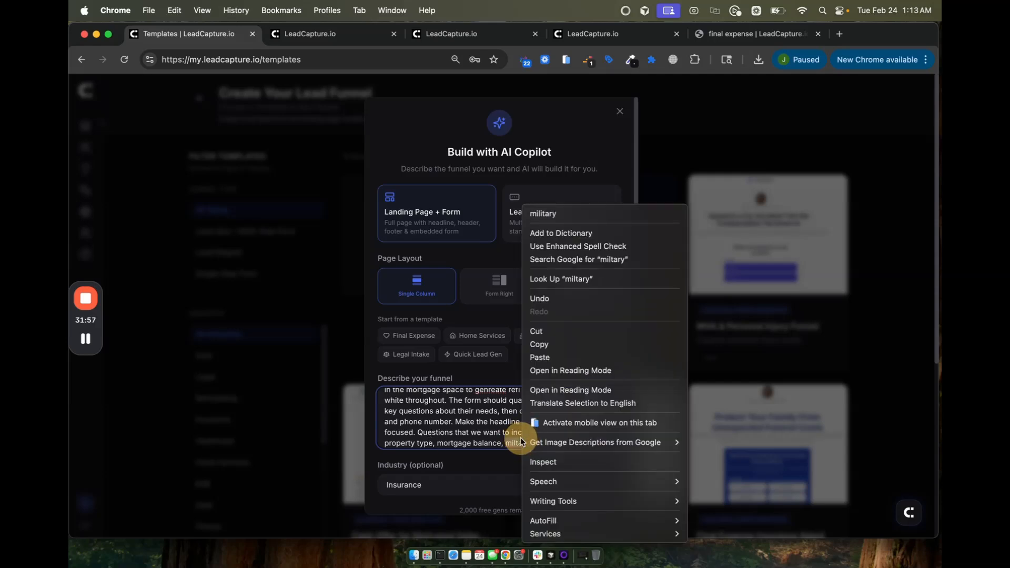
pyautogui.click(556, 216)
pyautogui.click(578, 444)
pyautogui.press('BackSpace')
pyautogui.write(', contact info')
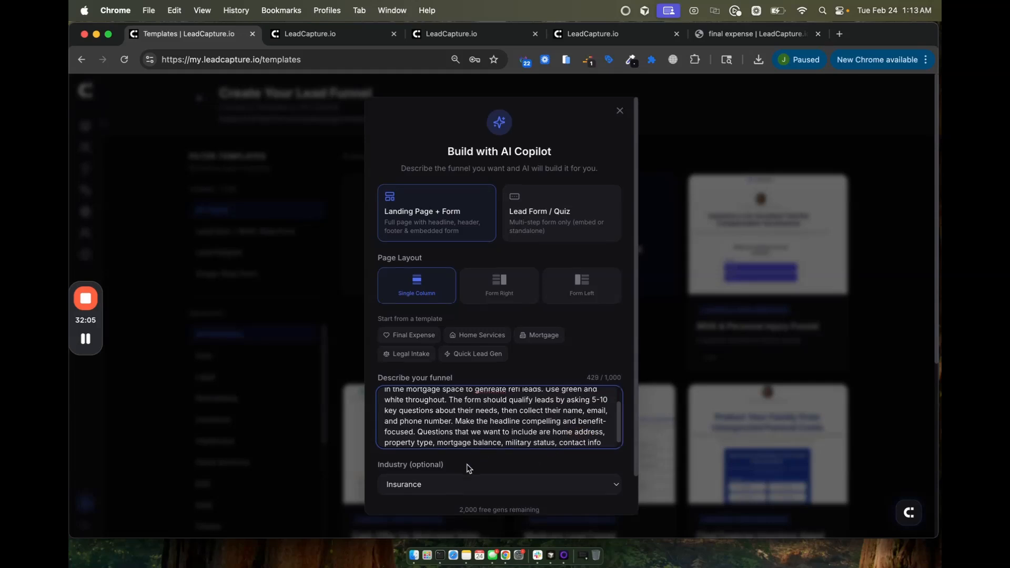
pyautogui.scroll(-1, 468, 468)
# Step: Set the industry to Mortgage & Real Estate and build the funnel with AI
pyautogui.click(436, 455)
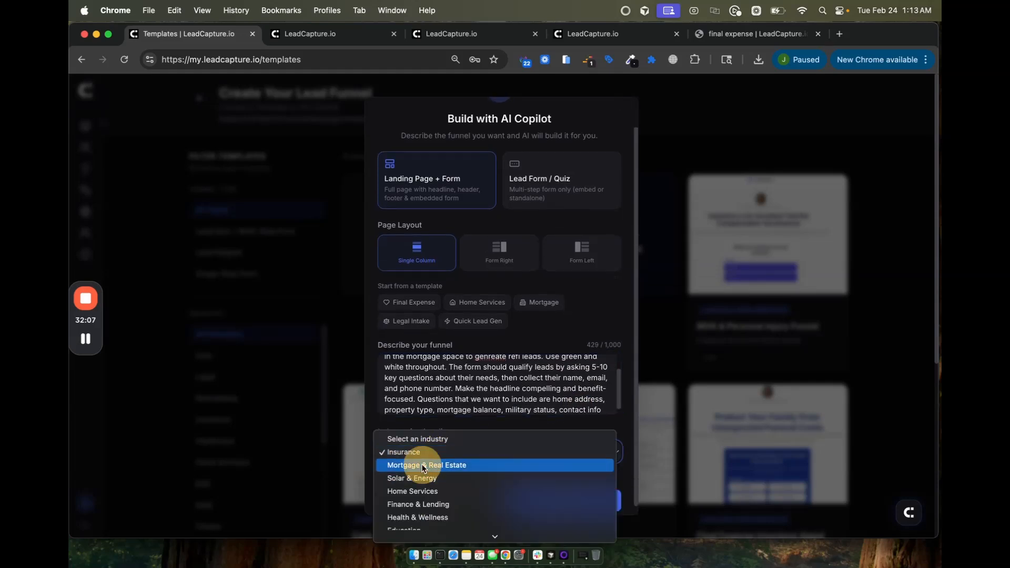
pyautogui.click(424, 466)
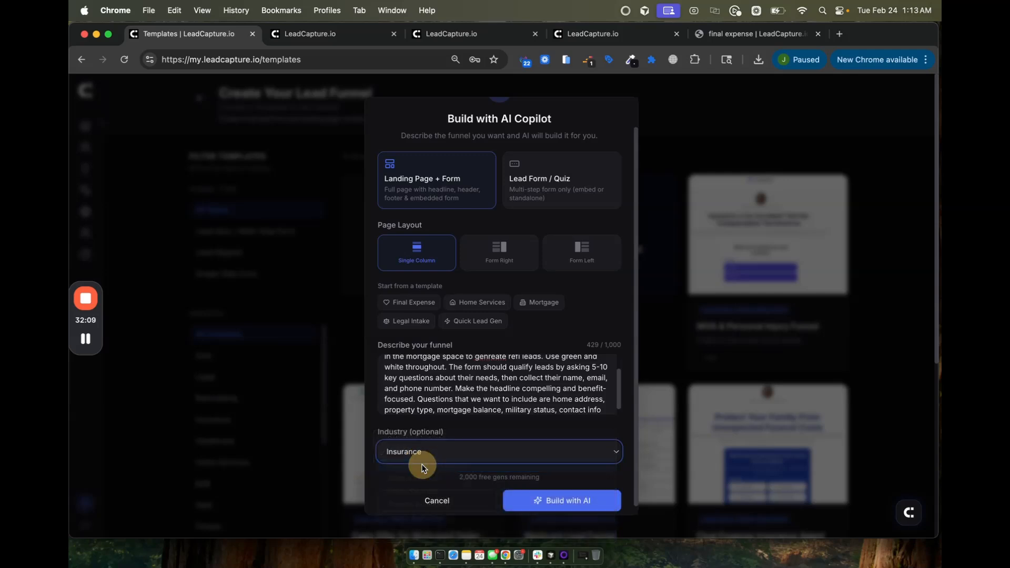
pyautogui.scroll(1, 424, 468)
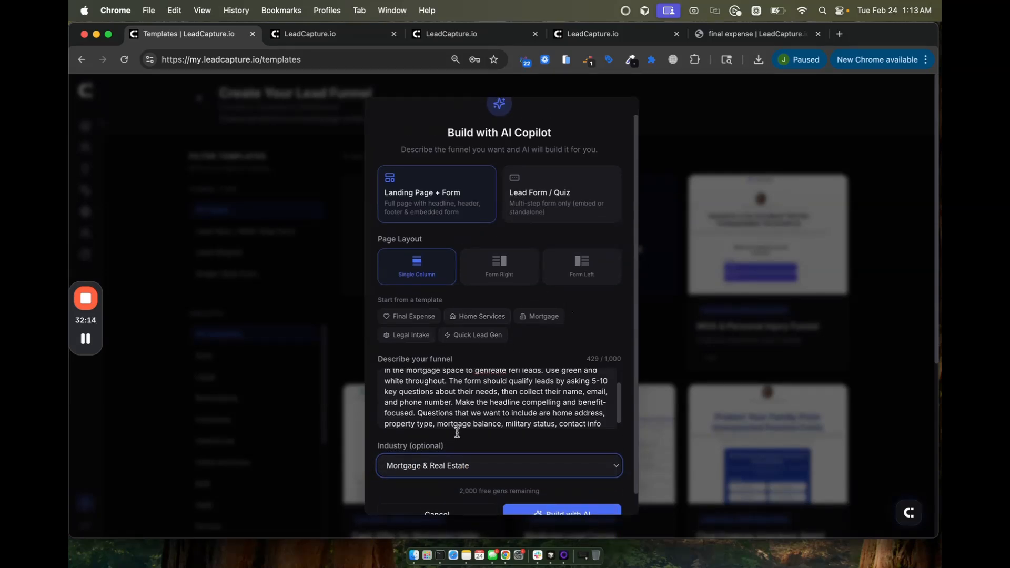
pyautogui.scroll(-1, 491, 470)
pyautogui.click(592, 389)
pyautogui.scroll(-1, 592, 388)
pyautogui.scroll(2, 591, 389)
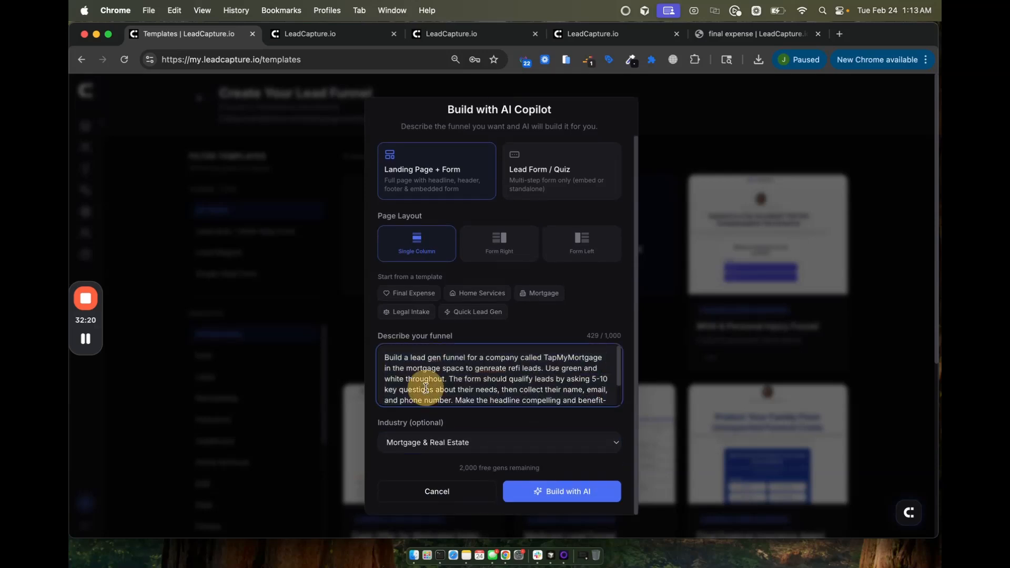
pyautogui.click(547, 491)
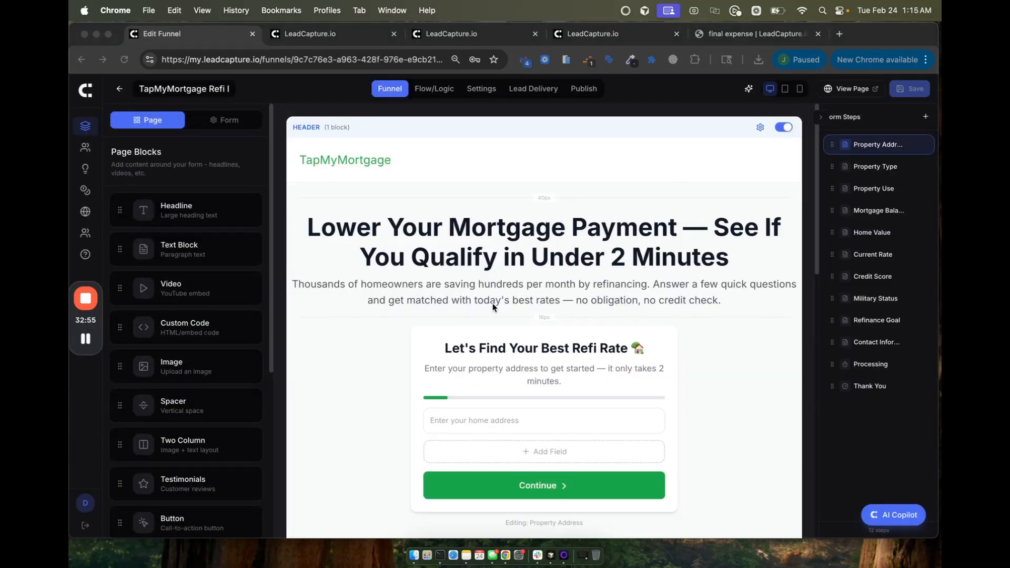
# Step: Review the generated TapMyMortgage refi funnel on the canvas, then open its live page in a new tab
pyautogui.scroll(-7, 493, 305)
pyautogui.scroll(7, 492, 303)
pyautogui.scroll(-9, 492, 310)
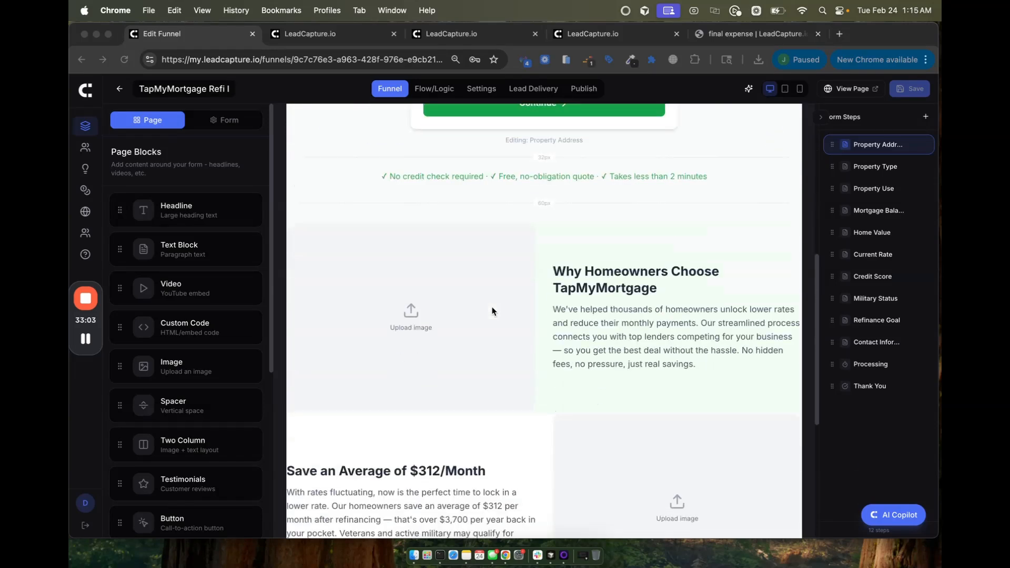
pyautogui.scroll(9, 492, 310)
pyautogui.scroll(-7, 492, 311)
pyautogui.scroll(7, 492, 310)
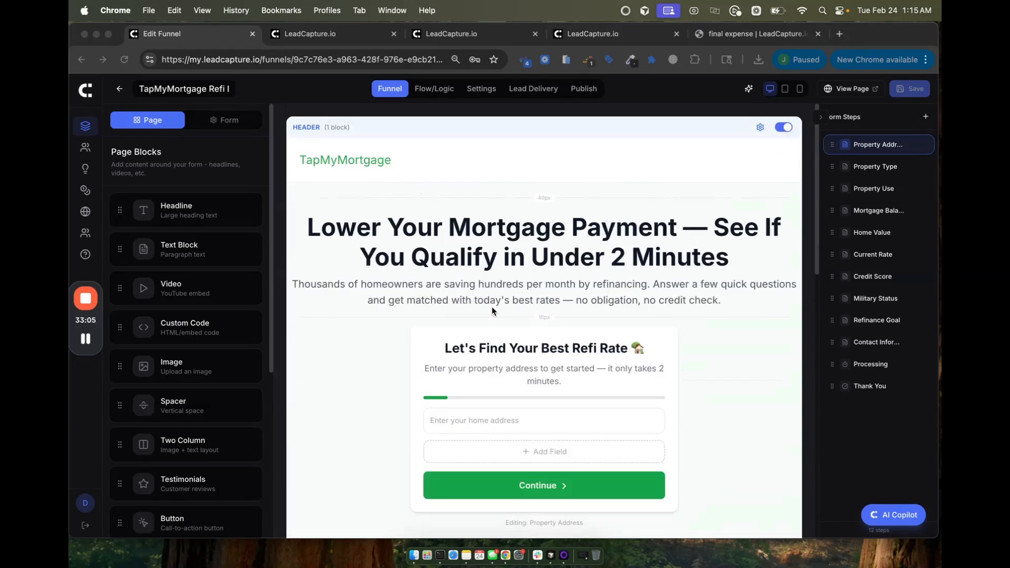
pyautogui.click(857, 93)
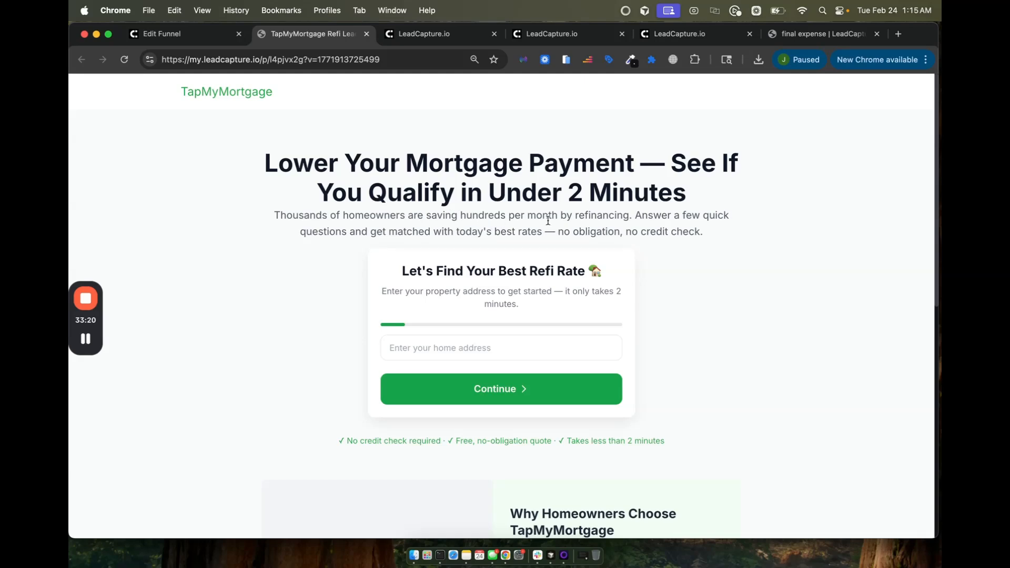
pyautogui.scroll(-1, 637, 225)
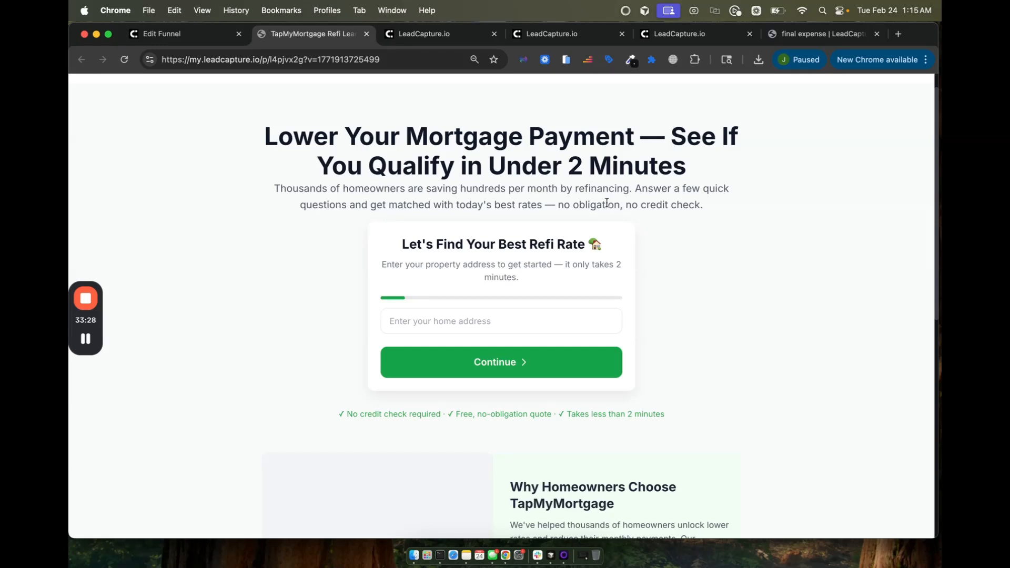
pyautogui.doubleClick(644, 203)
pyautogui.scroll(1, 643, 204)
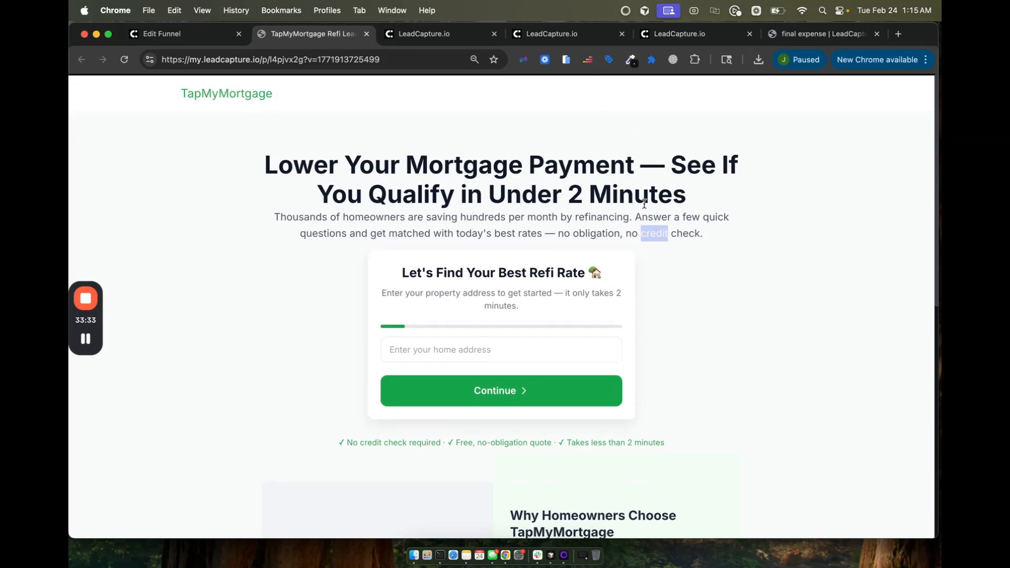
pyautogui.tripleClick(326, 167)
pyautogui.click(281, 215)
pyautogui.doubleClick(280, 216)
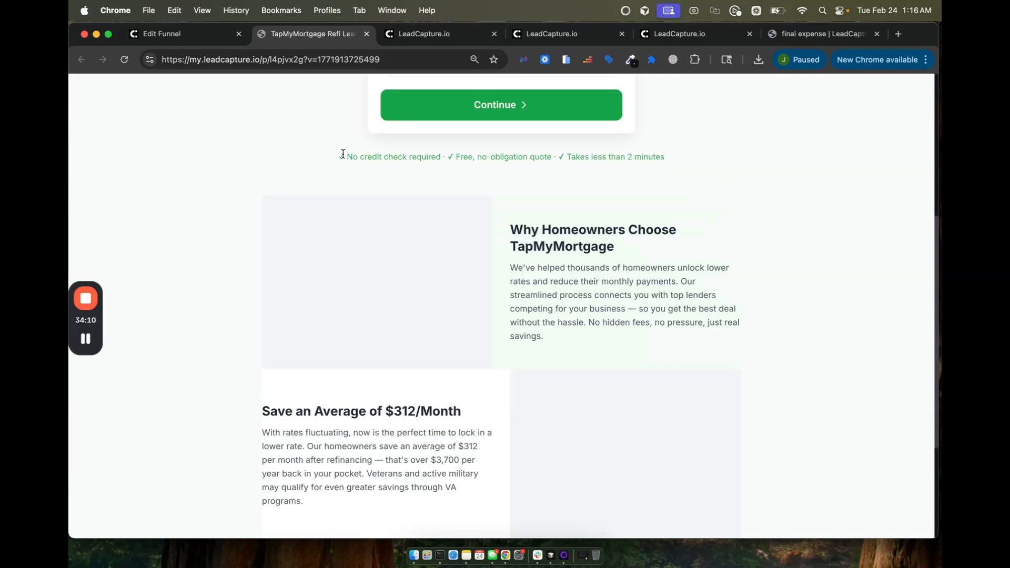
pyautogui.moveTo(351, 158); pyautogui.dragTo(445, 159)
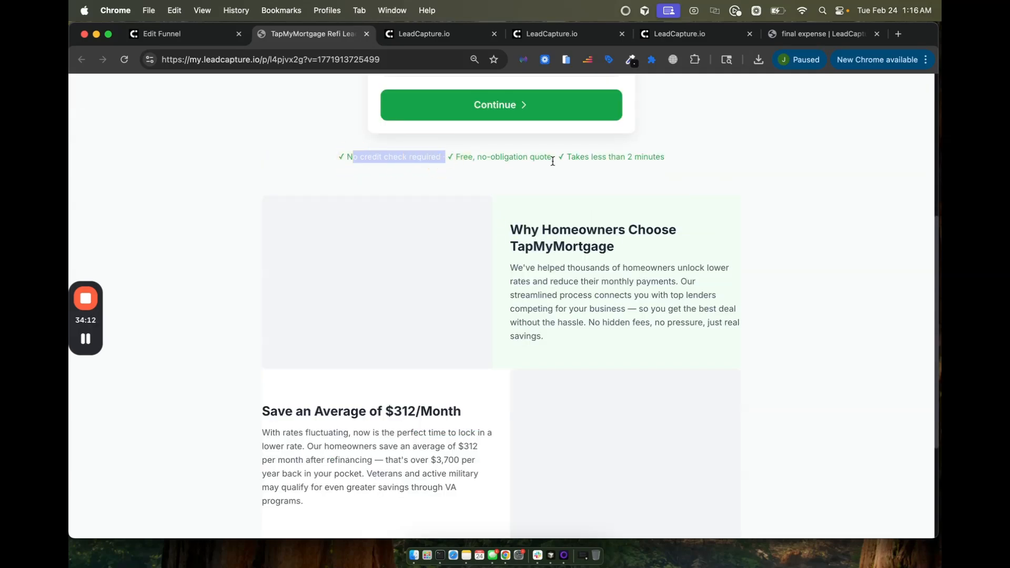
pyautogui.scroll(5, 586, 207)
pyautogui.click(581, 349)
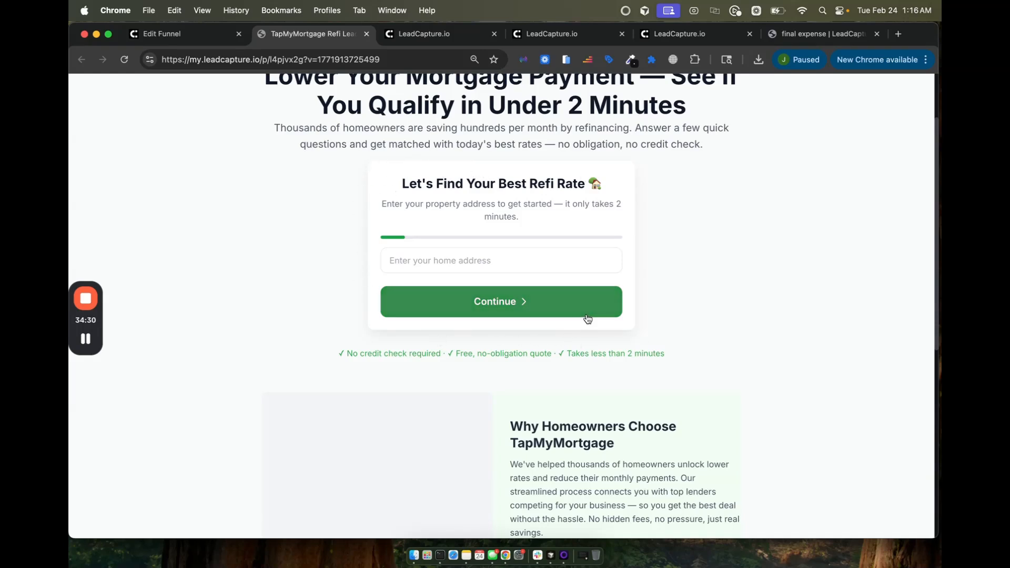
pyautogui.scroll(3, 444, 220)
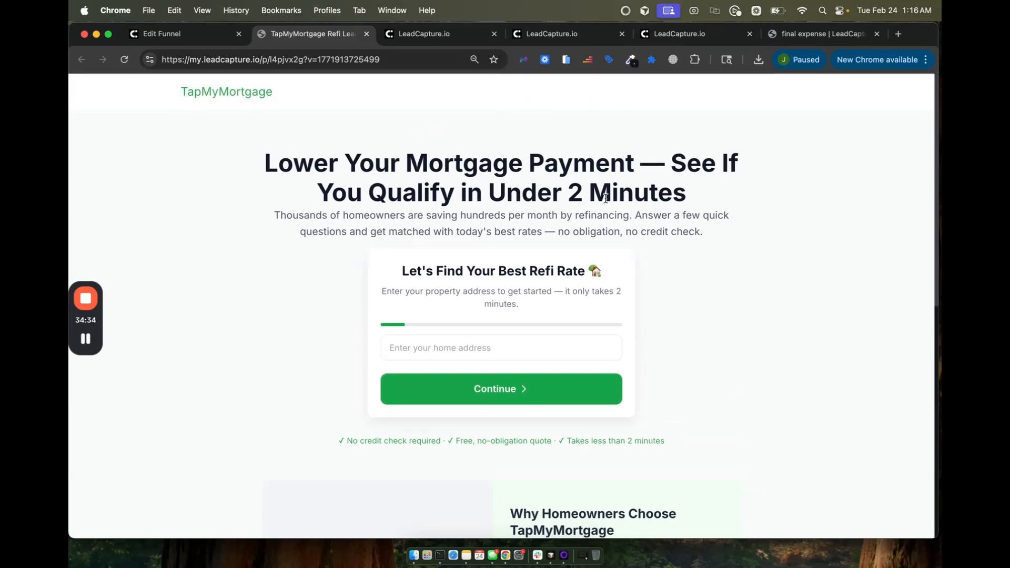
pyautogui.scroll(-1, 605, 198)
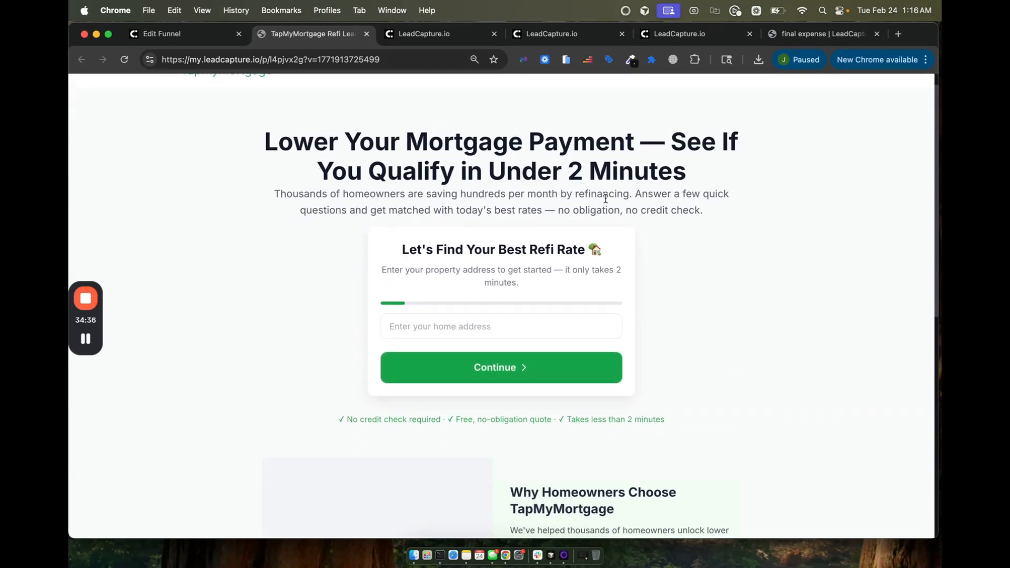
pyautogui.scroll(-5, 605, 198)
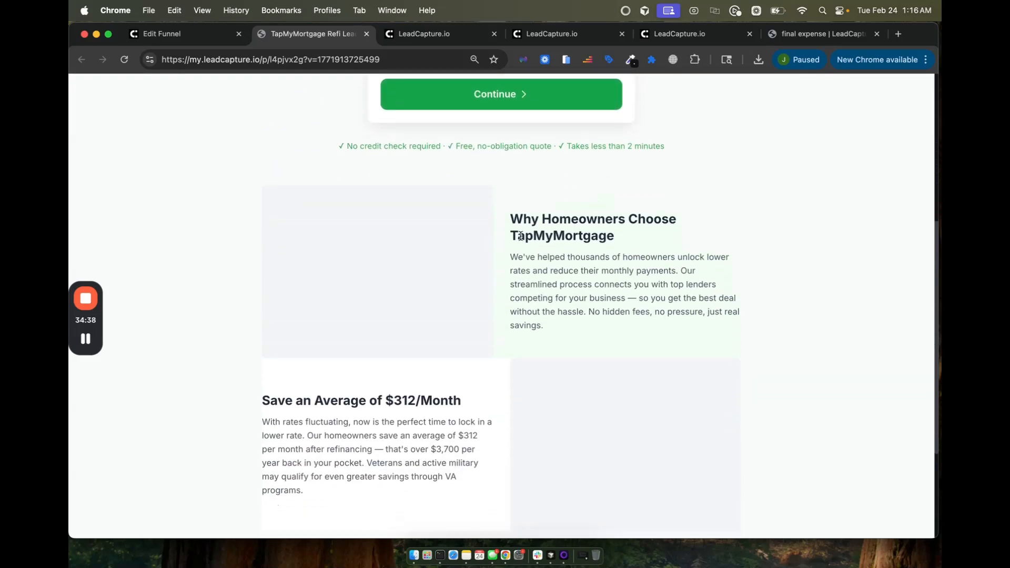
pyautogui.scroll(-1, 521, 236)
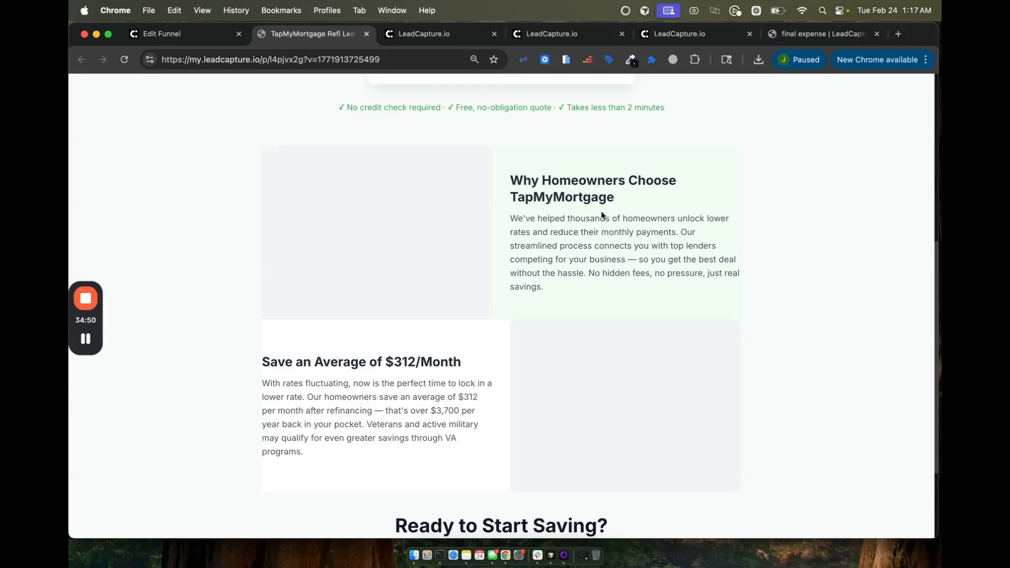
pyautogui.scroll(-3, 594, 219)
pyautogui.scroll(-3, 403, 334)
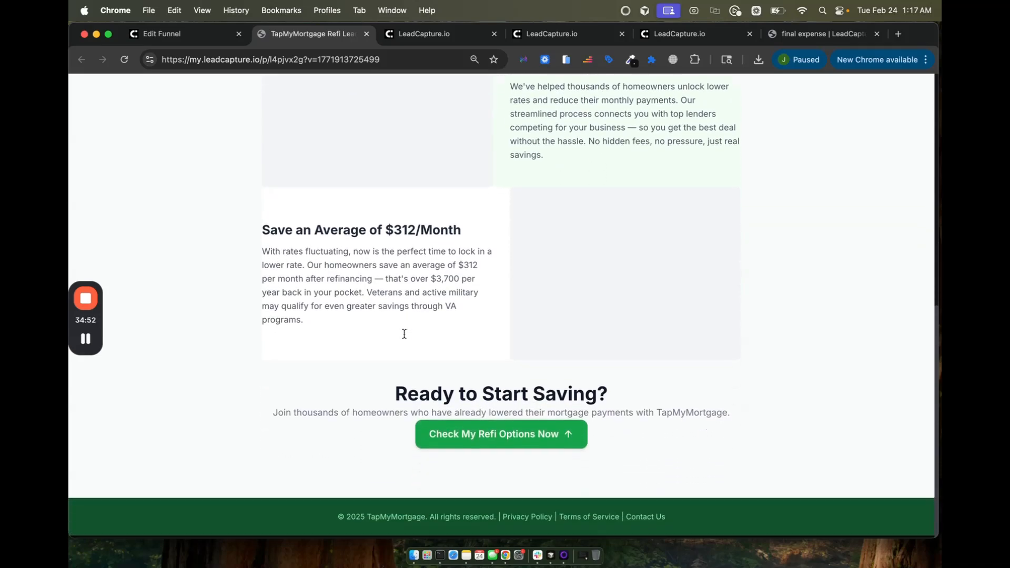
pyautogui.click(503, 435)
pyautogui.scroll(-5, 513, 445)
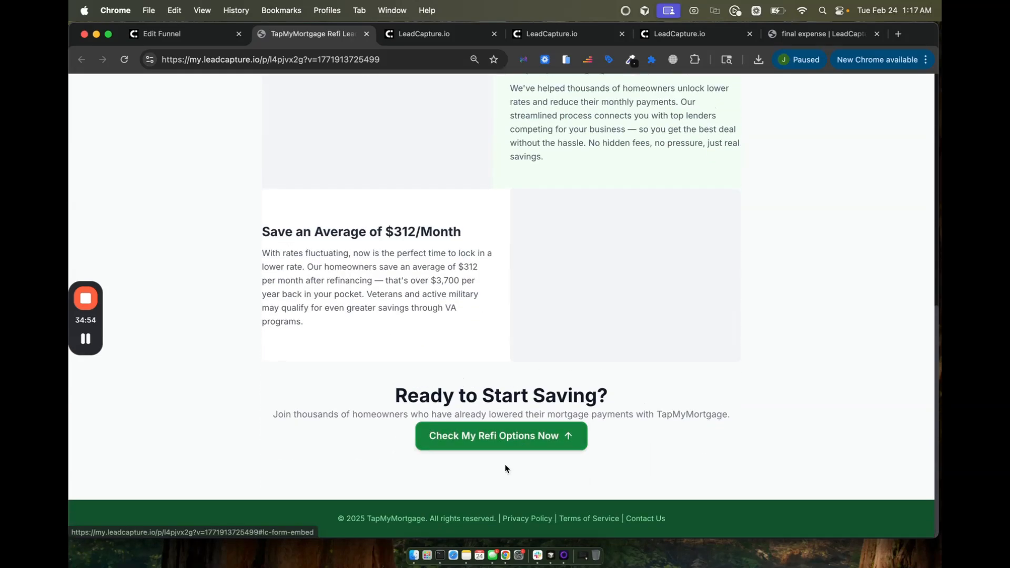
pyautogui.click(481, 435)
pyautogui.scroll(5, 479, 496)
pyautogui.scroll(2, 479, 497)
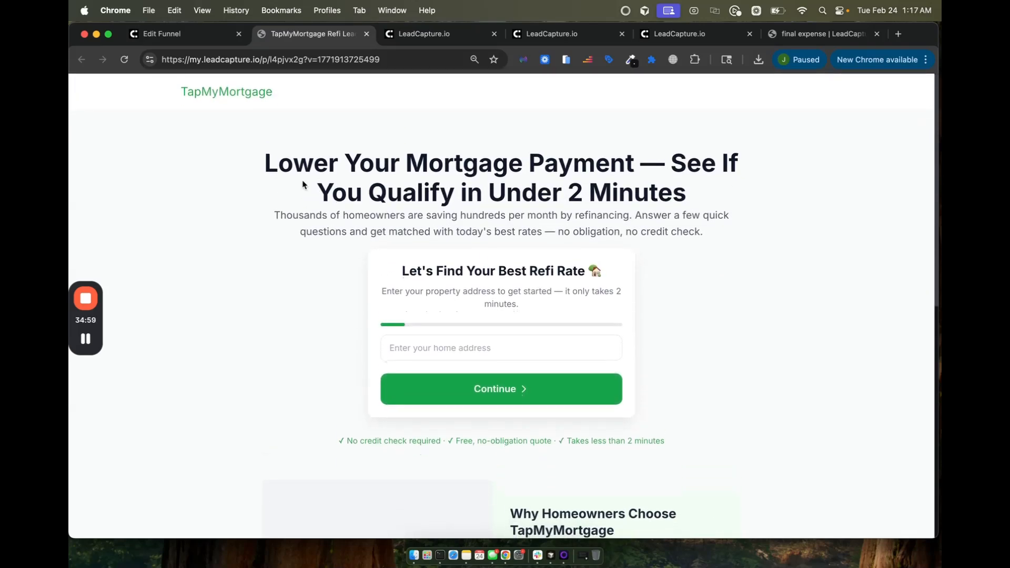
pyautogui.doubleClick(176, 89)
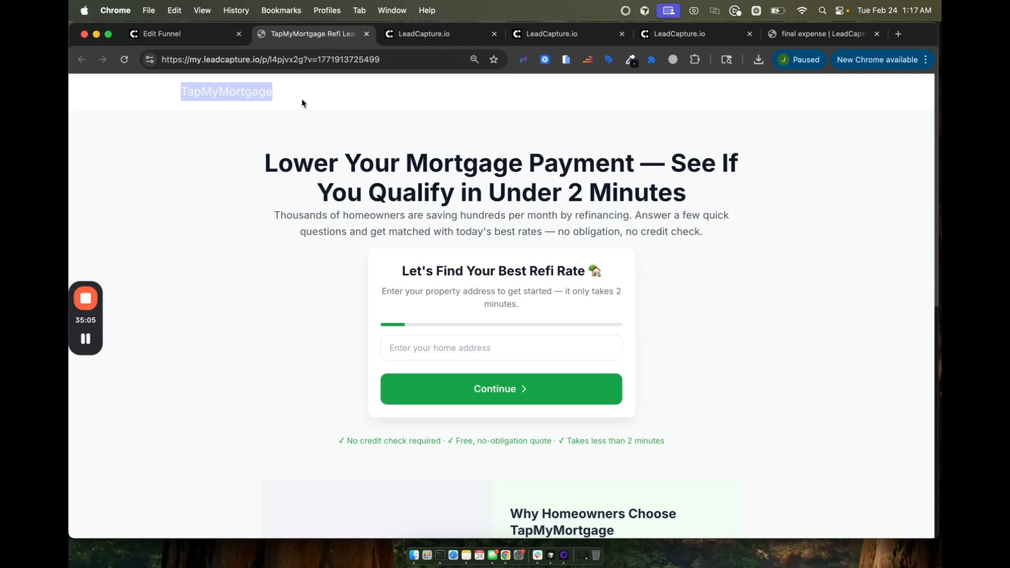
pyautogui.click(216, 94)
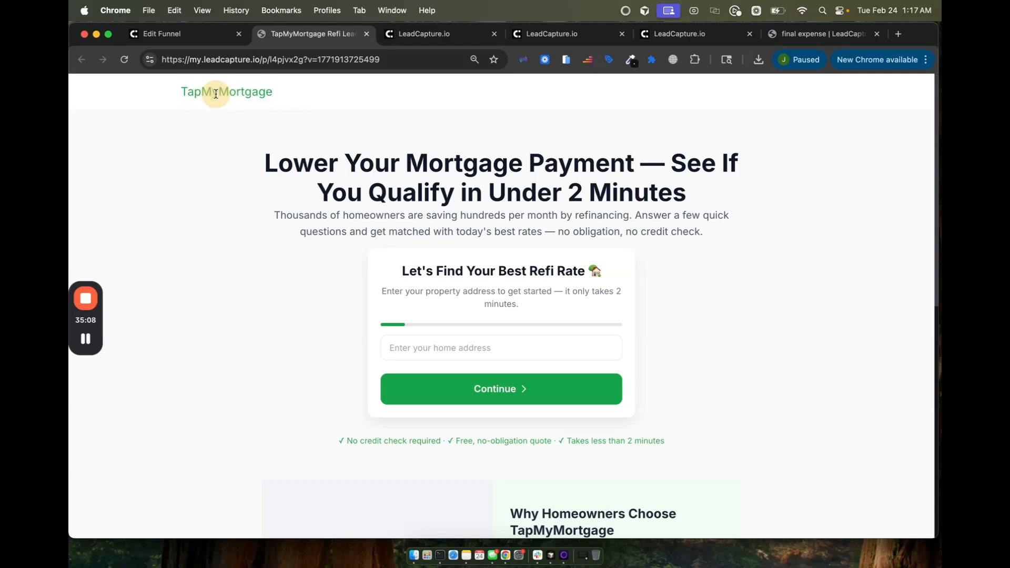
# Step: Back in the editor, show the Property Type question and open the AI Copilot chat panel
pyautogui.click(194, 34)
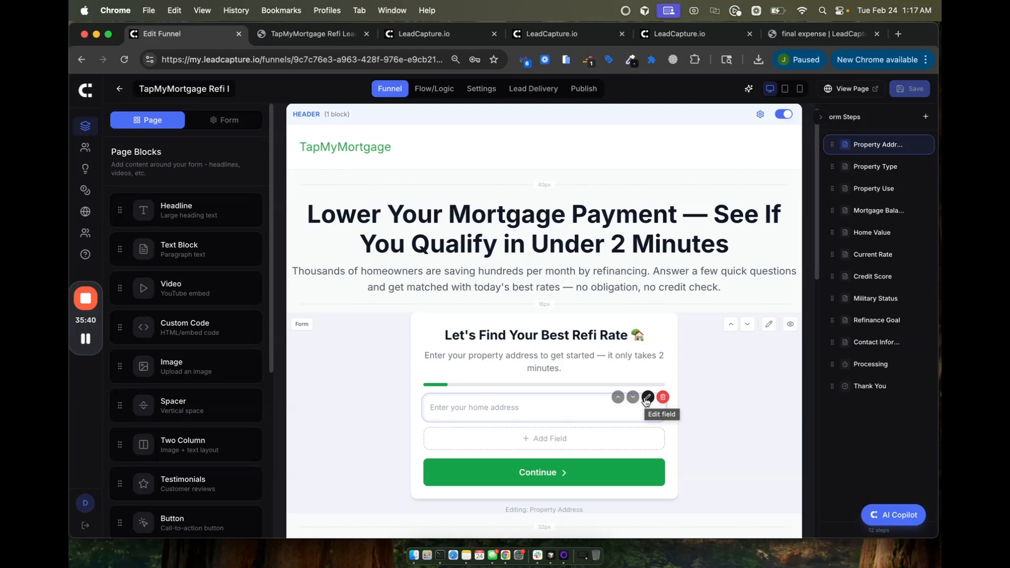
pyautogui.click(863, 166)
pyautogui.scroll(-2, 559, 463)
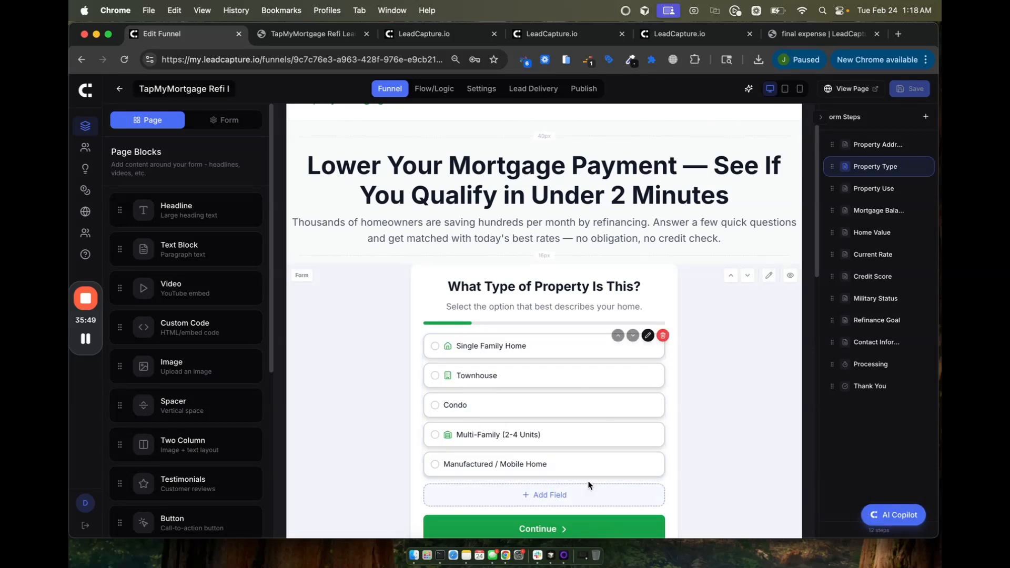
pyautogui.click(888, 515)
pyautogui.moveTo(440, 428)
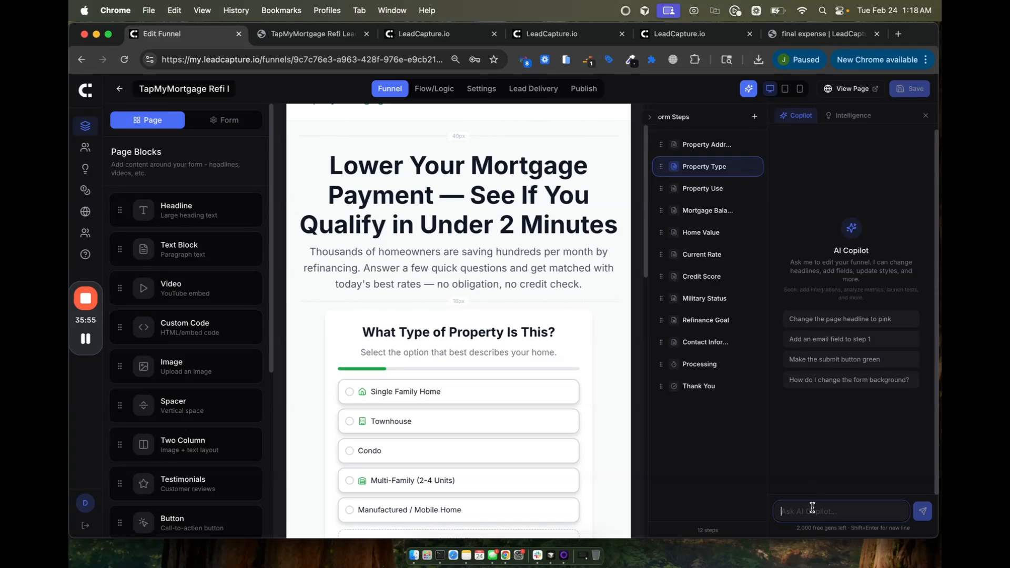
# Step: Ask Copilot to remove the icons from the 'What type of property is this' options, then save
pyautogui.write('remove the icns')
pyautogui.press('BackSpace')
pyautogui.press('BackSpace')
pyautogui.press('BackSpace')
pyautogui.press('BackSpace')
pyautogui.write('cons on the ')
pyautogui.write('ty')
pyautogui.write('hat type')
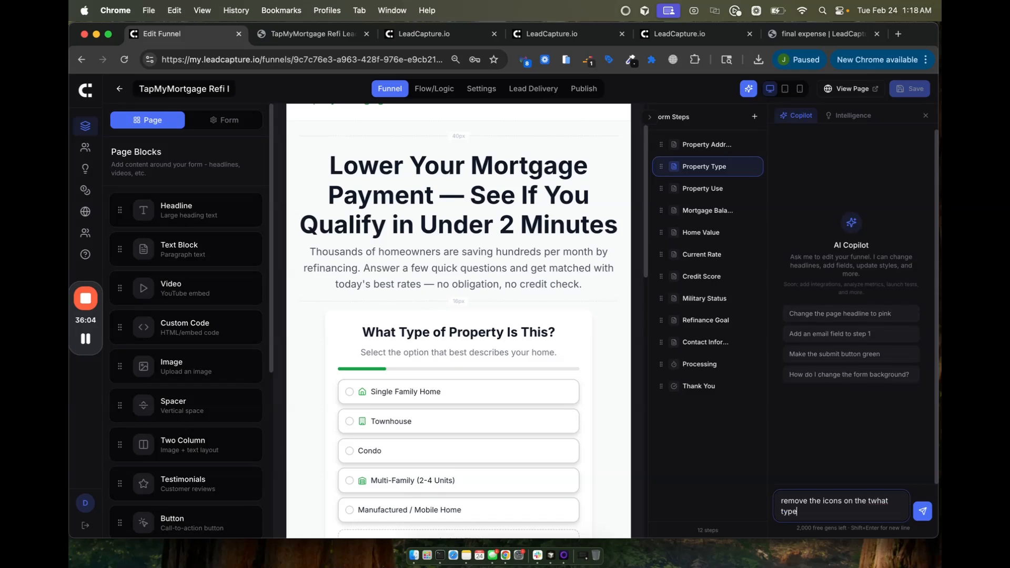
pyautogui.write(' of property is this step options')
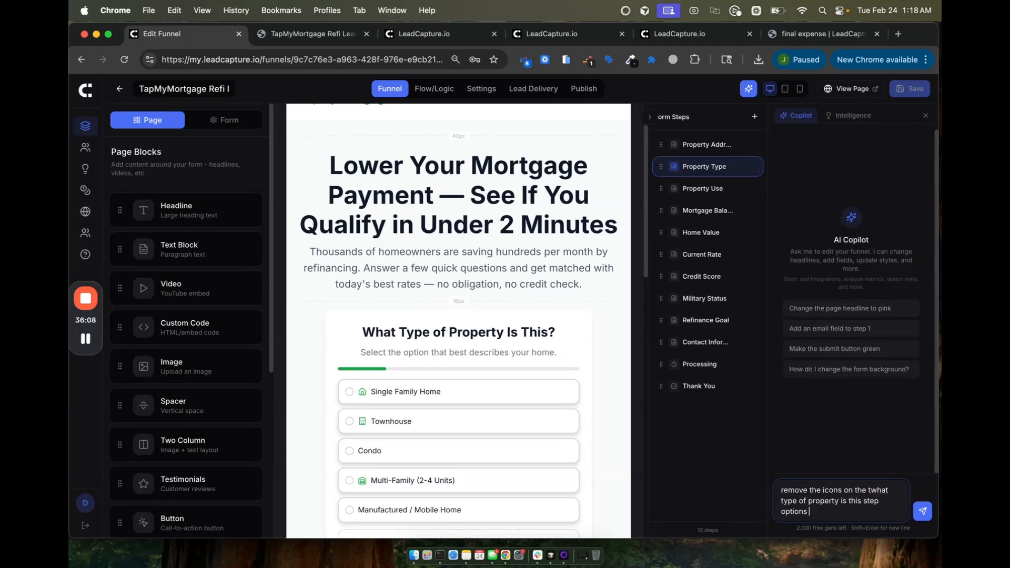
pyautogui.press('Return')
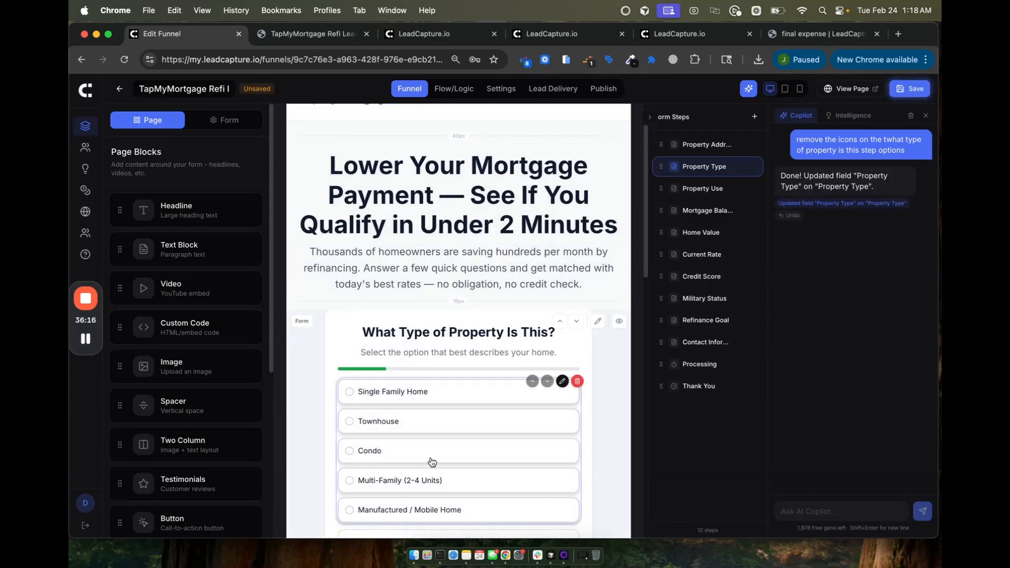
pyautogui.click(917, 91)
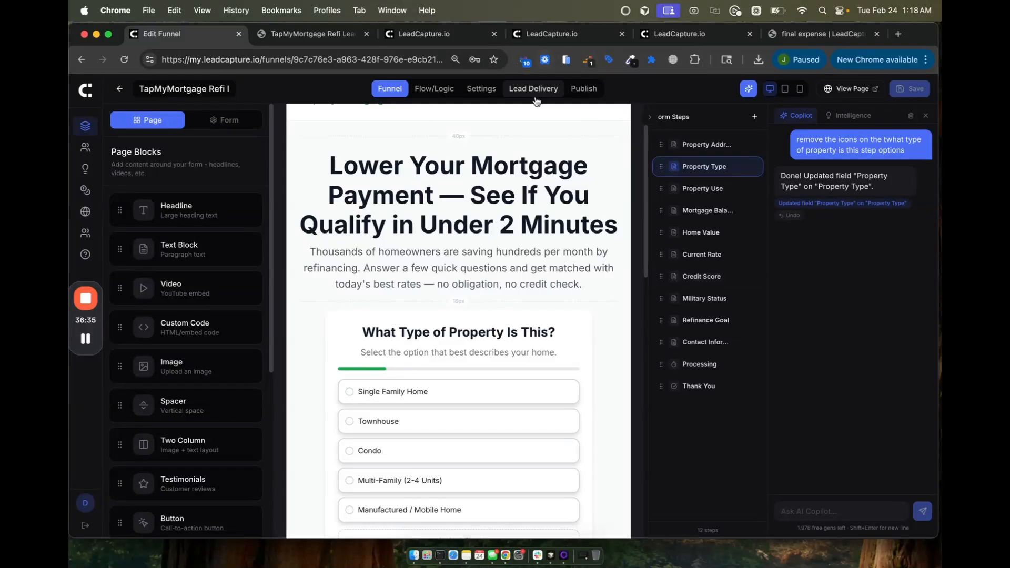
# Step: Review the Property Use, Mortgage Balance, Home Value and Current Rate steps, then open Processing's settings
pyautogui.click(684, 192)
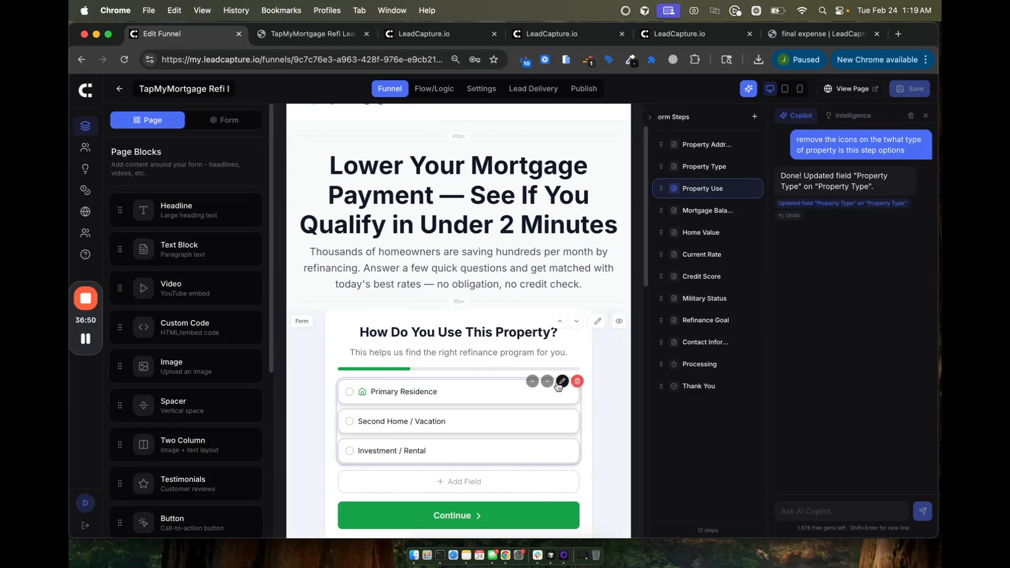
pyautogui.click(702, 210)
pyautogui.click(689, 233)
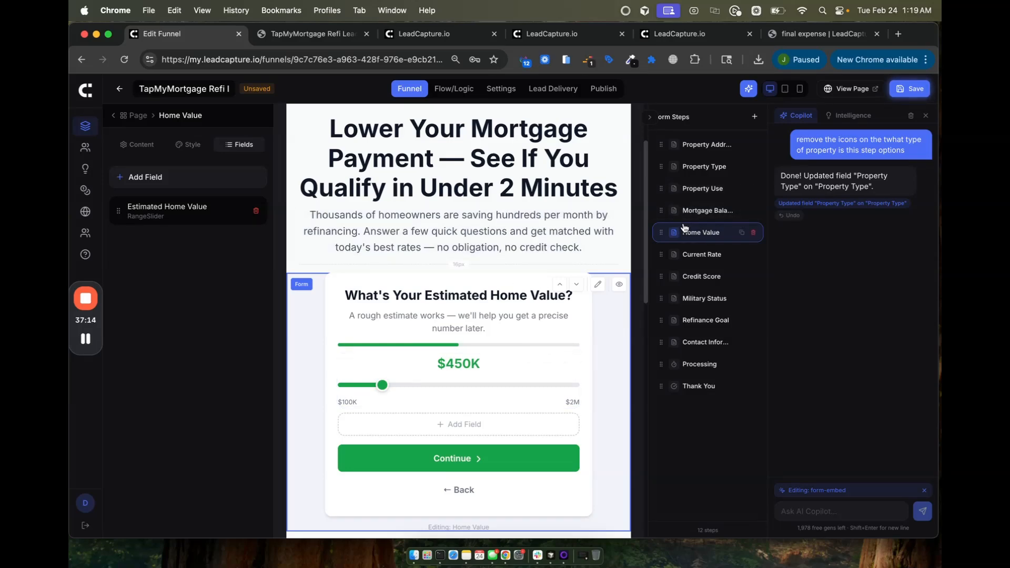
pyautogui.click(693, 254)
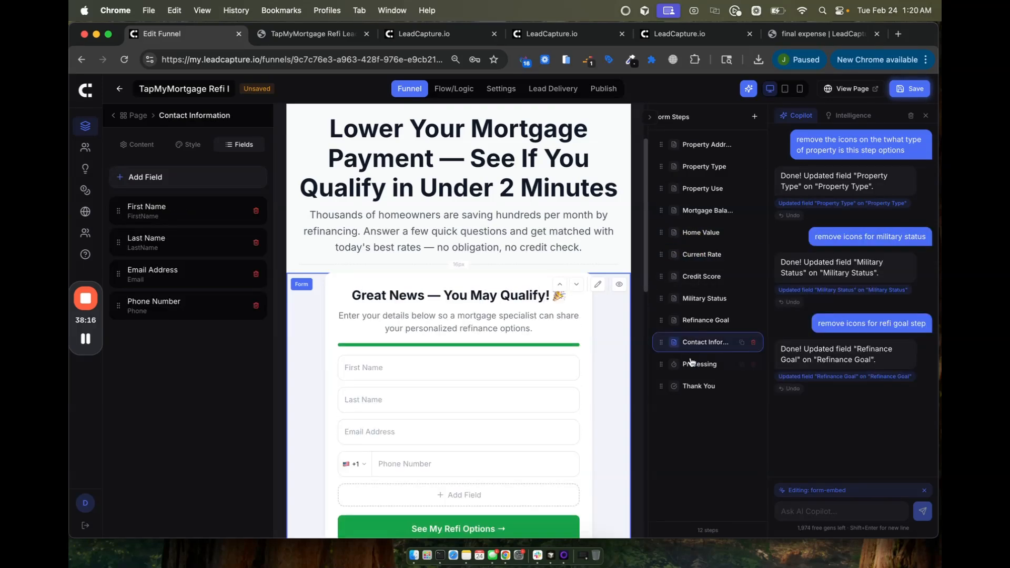
pyautogui.click(691, 365)
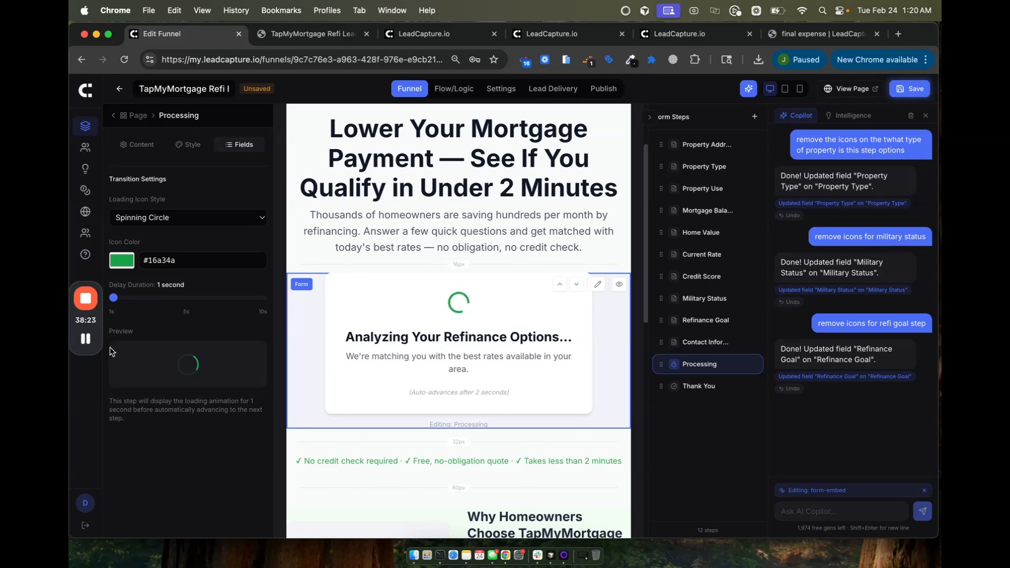
# Step: Set the Processing delay to 3 seconds and move Processing ahead of Contact Information
pyautogui.moveTo(113, 298); pyautogui.dragTo(147, 298)
pyautogui.moveTo(661, 364); pyautogui.dragTo(663, 342)
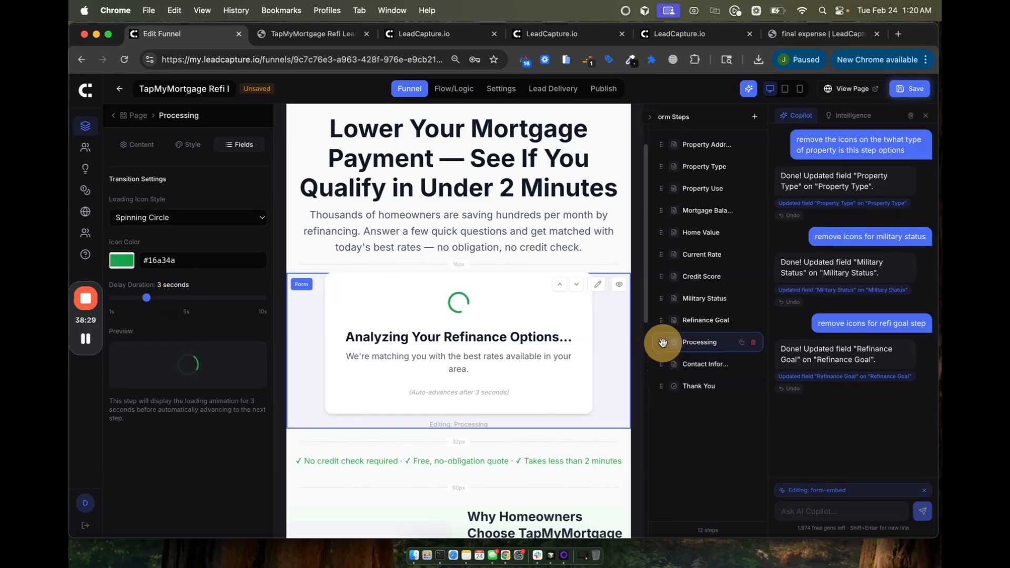
pyautogui.click(698, 364)
pyautogui.click(695, 343)
pyautogui.click(684, 364)
pyautogui.click(687, 387)
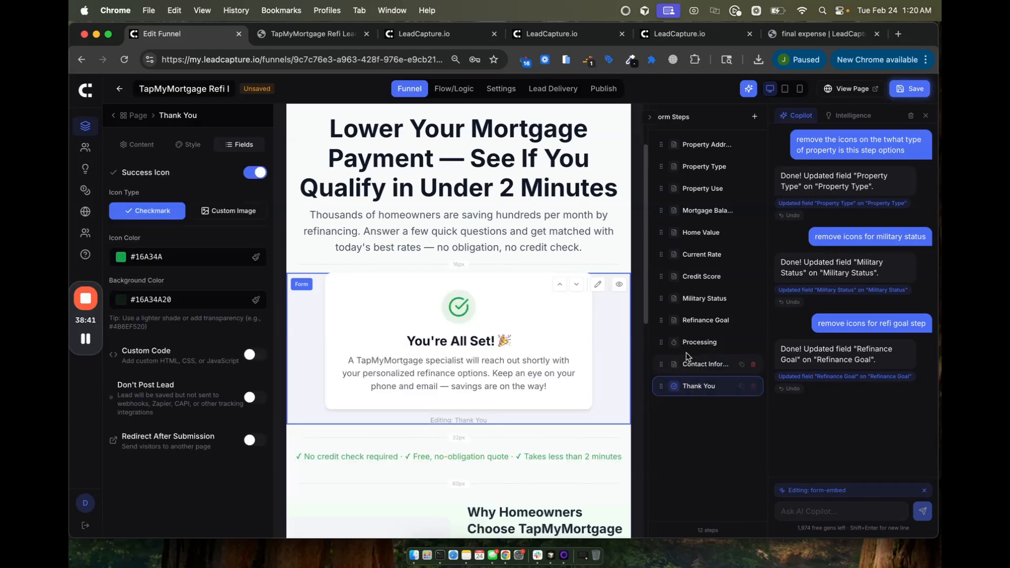
pyautogui.click(696, 343)
pyautogui.scroll(4, 500, 250)
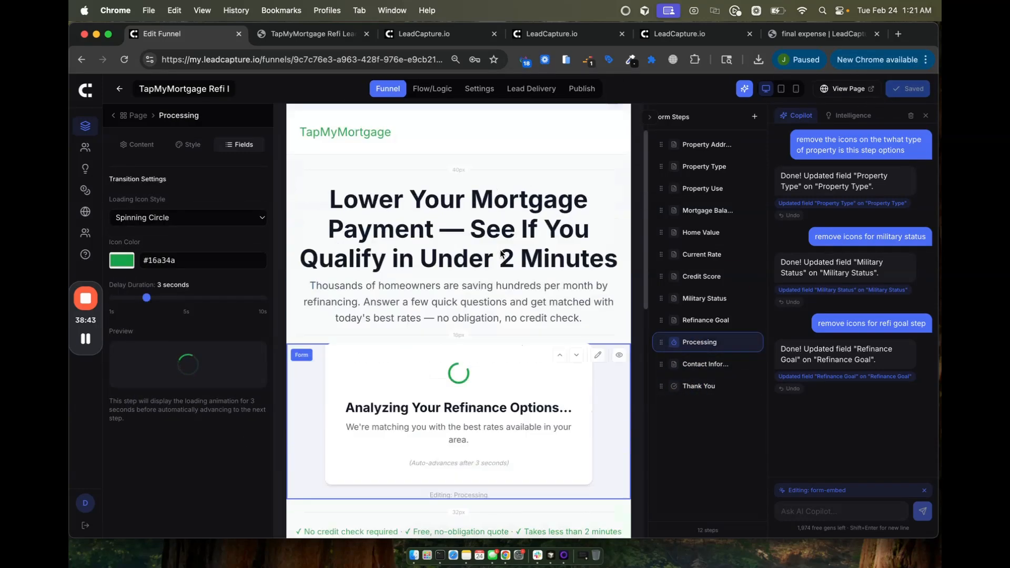
# Step: Select the page headline, edit its text field, and bring up its AI sparkle options
pyautogui.click(410, 245)
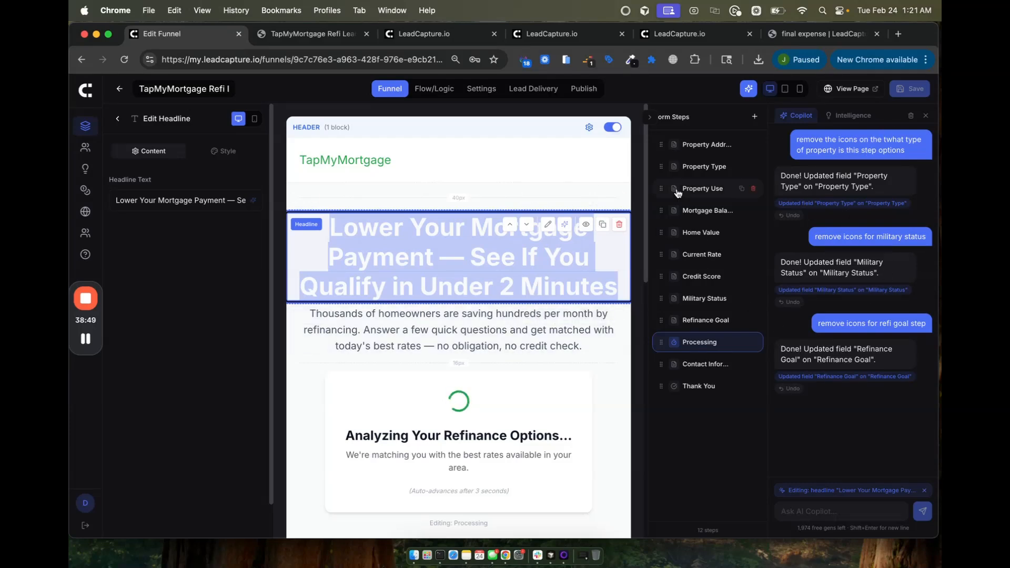
pyautogui.click(486, 254)
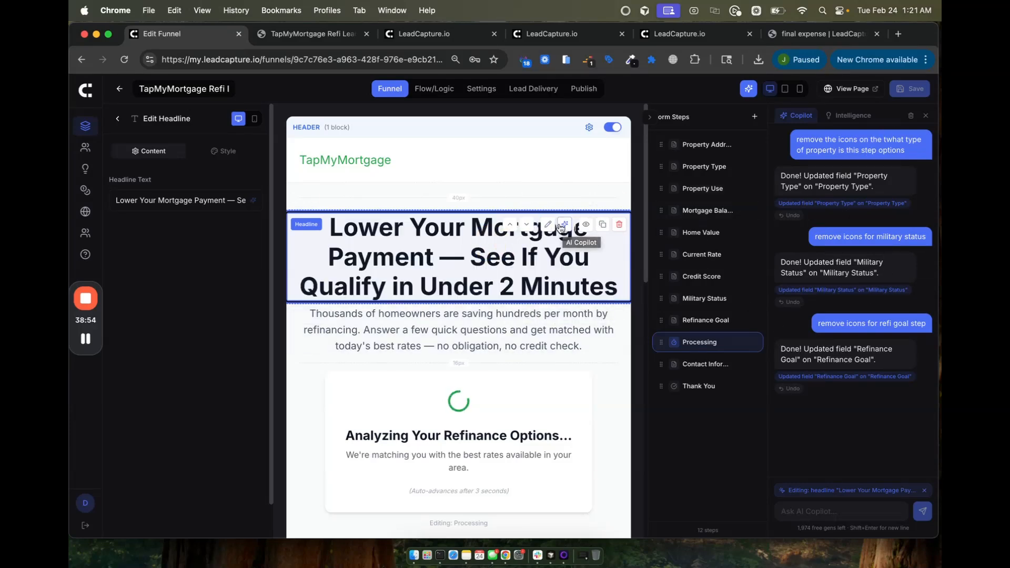
pyautogui.click(253, 200)
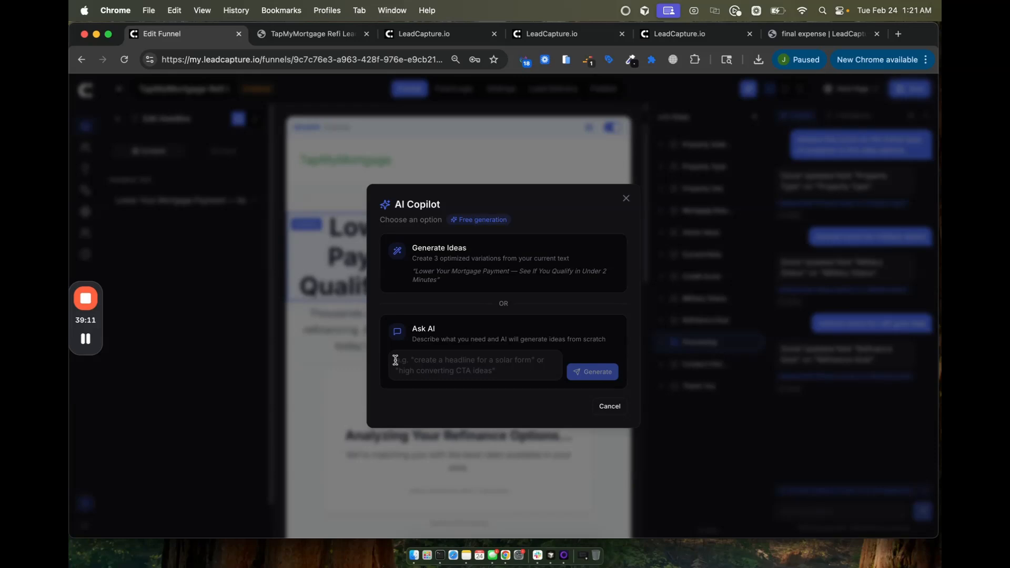
# Step: Generate headline variations and apply 'Reduce Your Mortgage Payment — Find Out If You're Eligible Now'
pyautogui.click(429, 272)
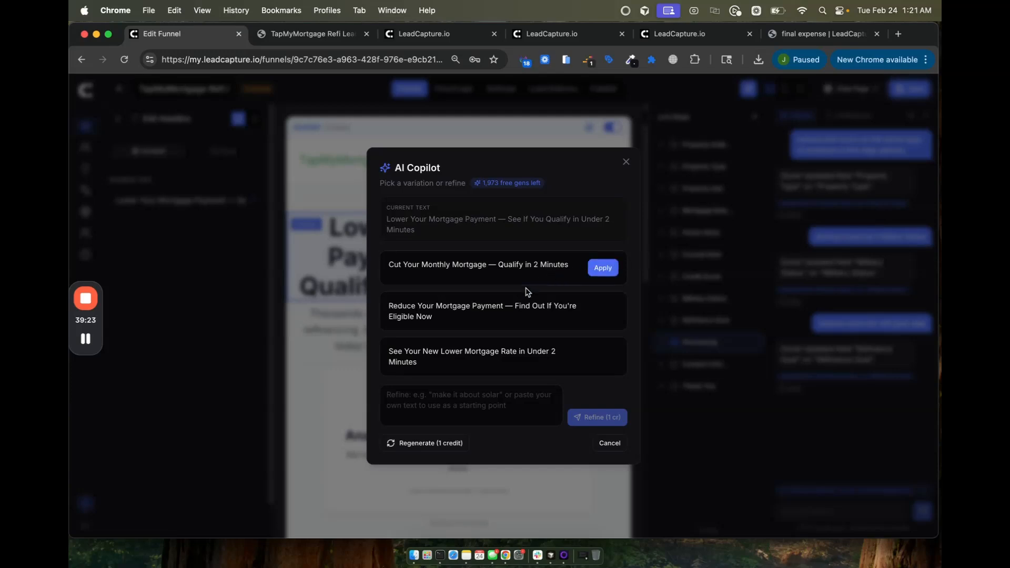
pyautogui.click(602, 309)
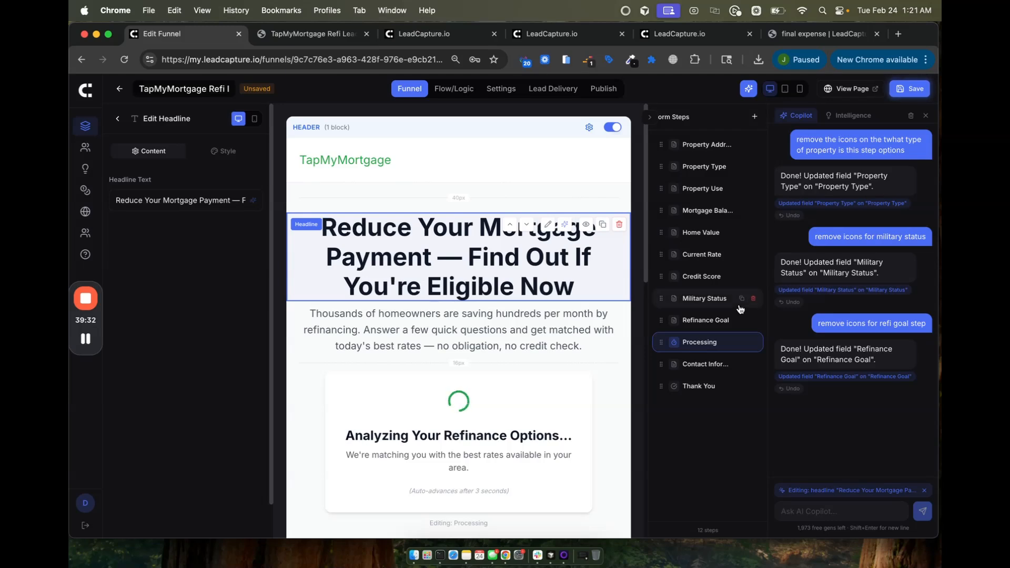
pyautogui.scroll(-1, 434, 373)
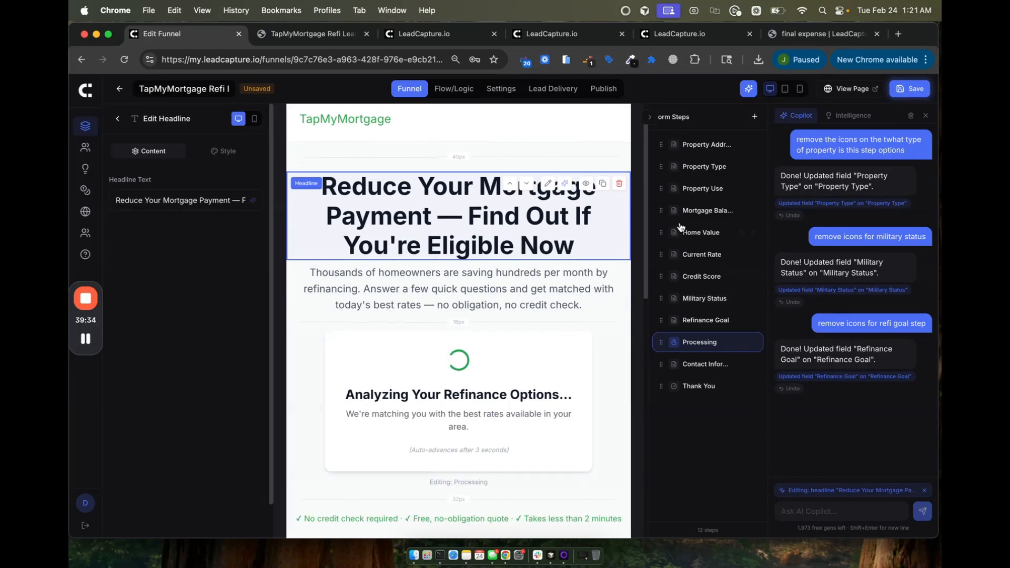
# Step: Inspect the headline, intro paragraph, Home Value form and header text, then deselect to show Page Blocks
pyautogui.click(691, 190)
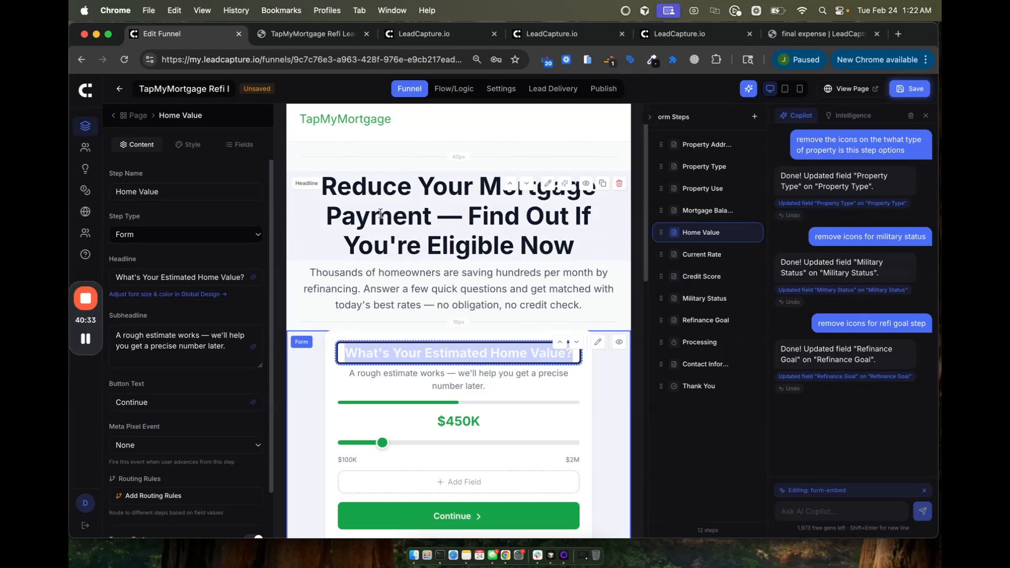
pyautogui.click(379, 213)
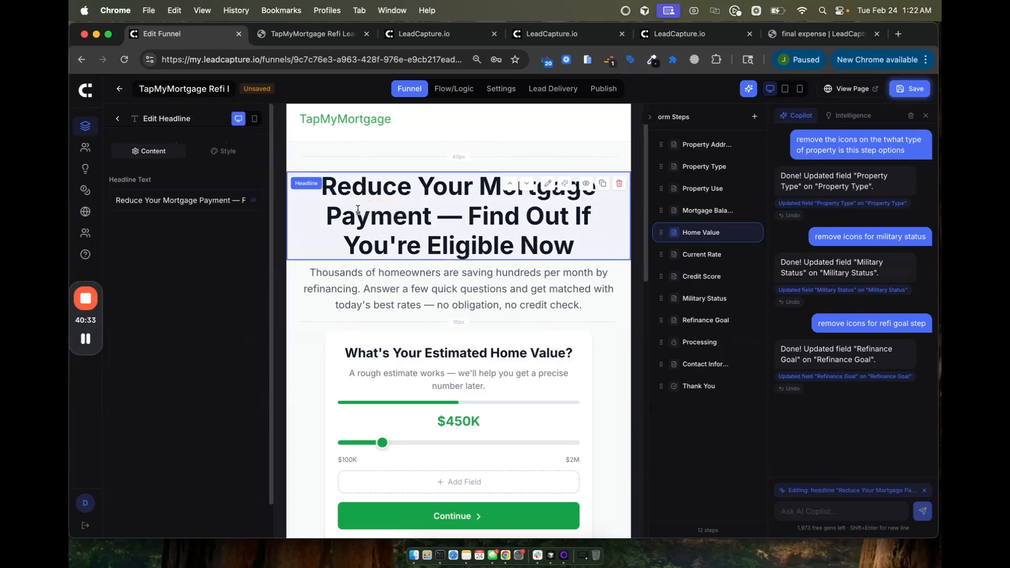
pyautogui.click(114, 118)
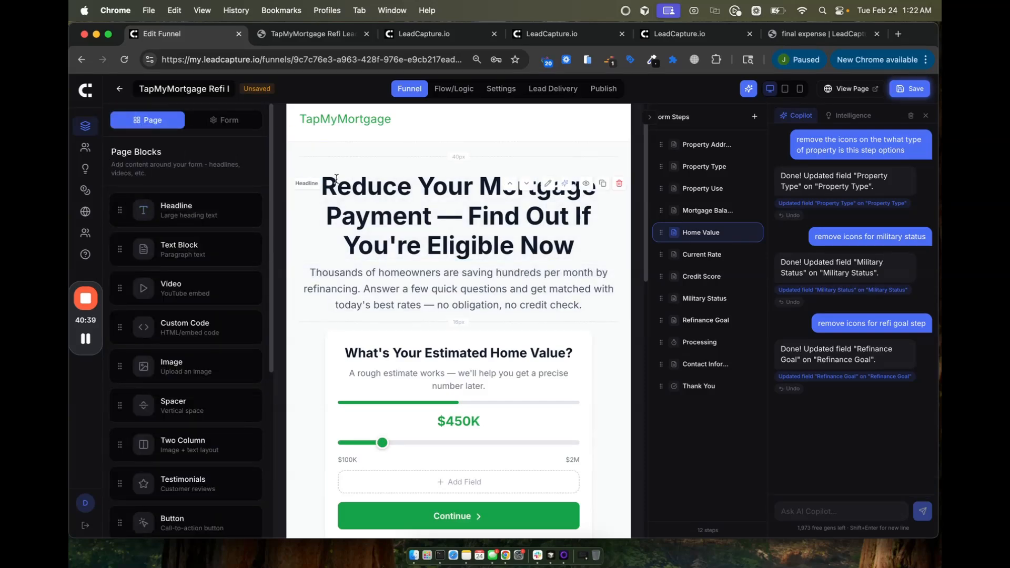
pyautogui.click(381, 200)
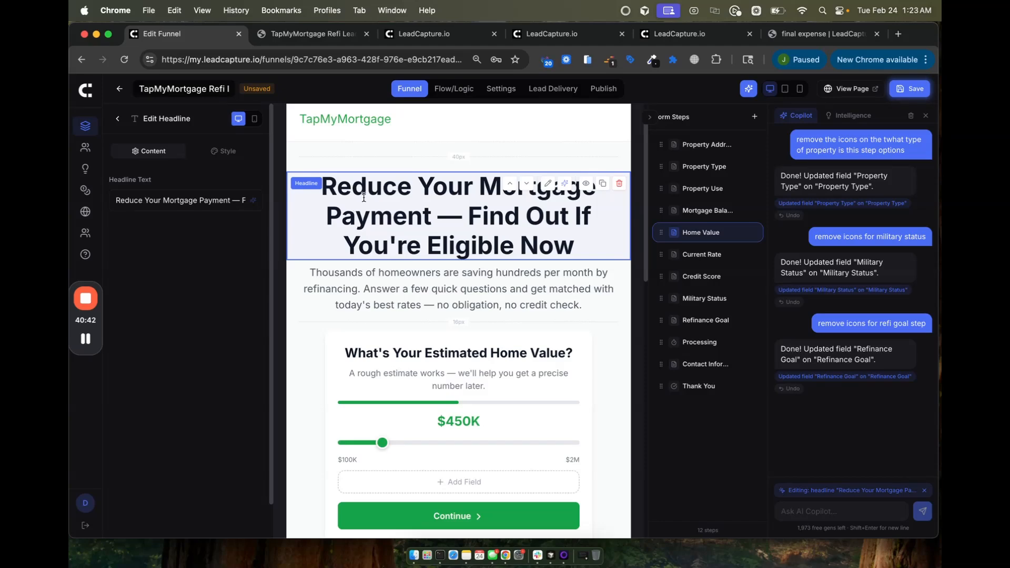
pyautogui.click(356, 283)
pyautogui.scroll(-3, 368, 268)
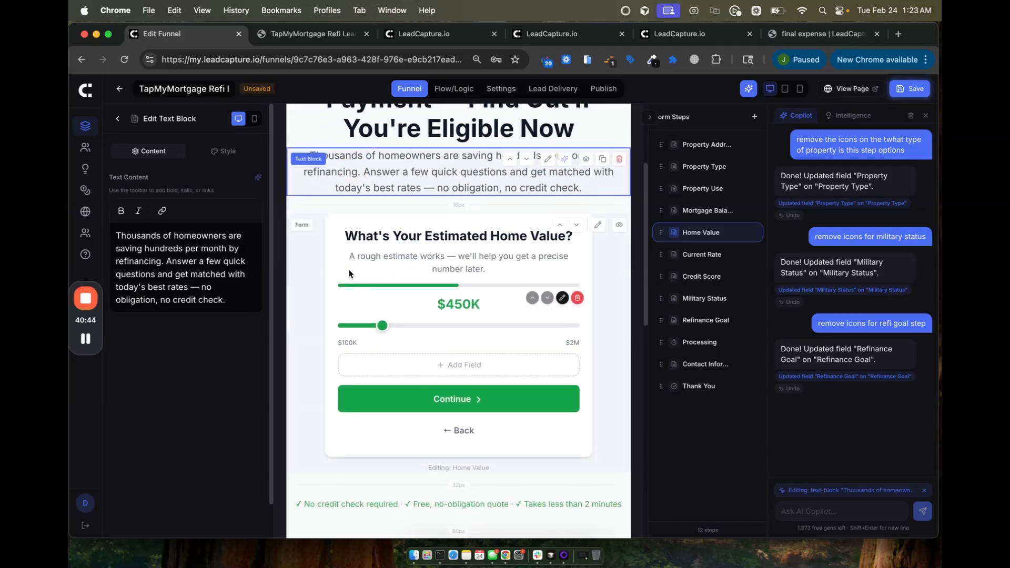
pyautogui.click(364, 249)
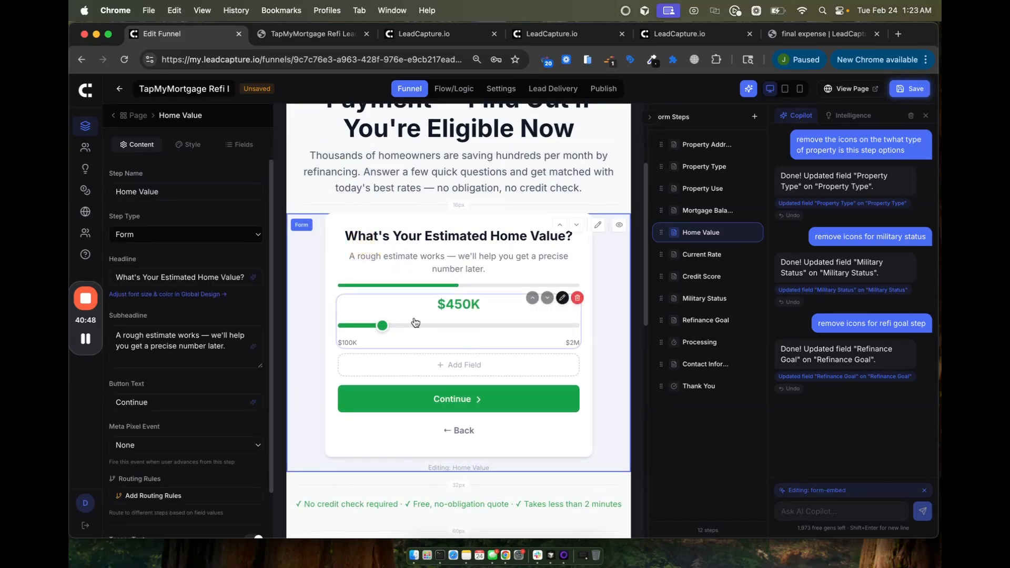
pyautogui.scroll(-6, 487, 406)
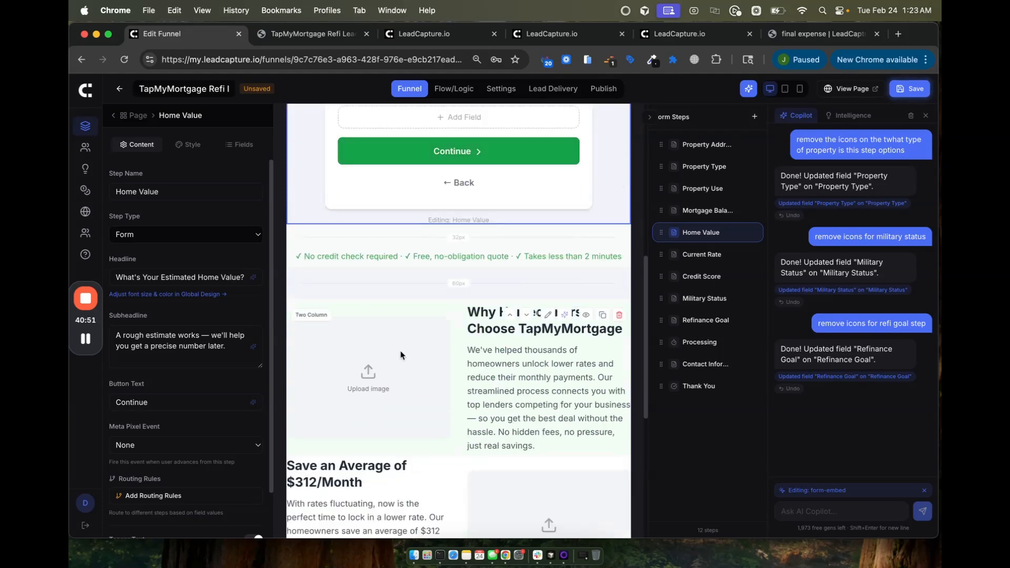
pyautogui.scroll(10, 393, 313)
pyautogui.click(366, 157)
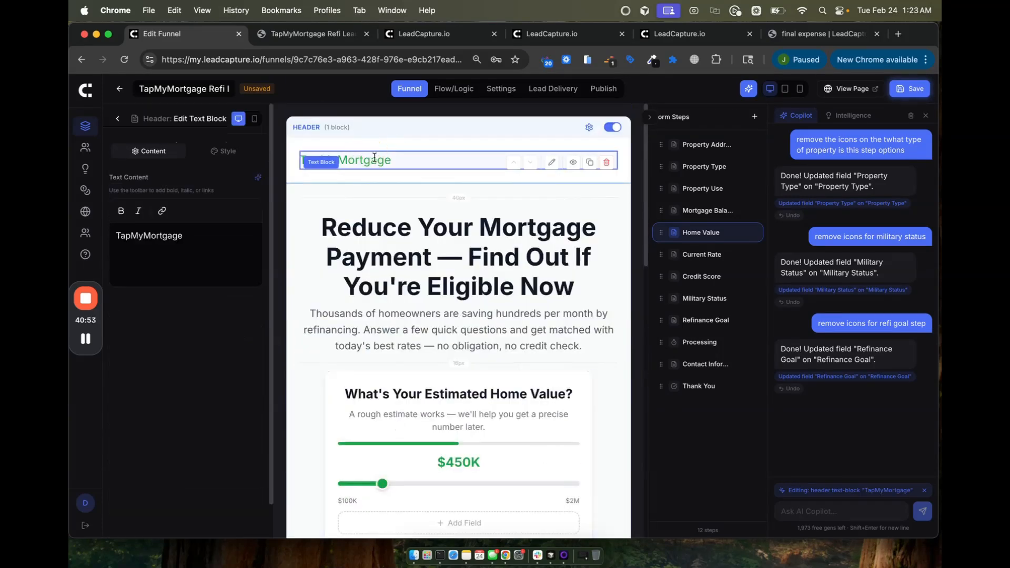
pyautogui.scroll(-15, 383, 378)
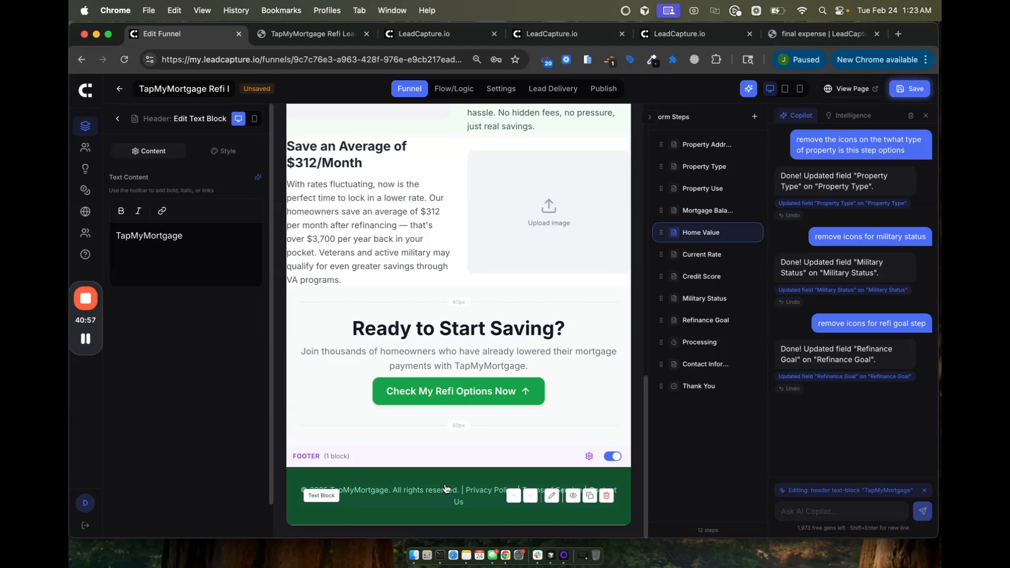
pyautogui.scroll(15, 444, 488)
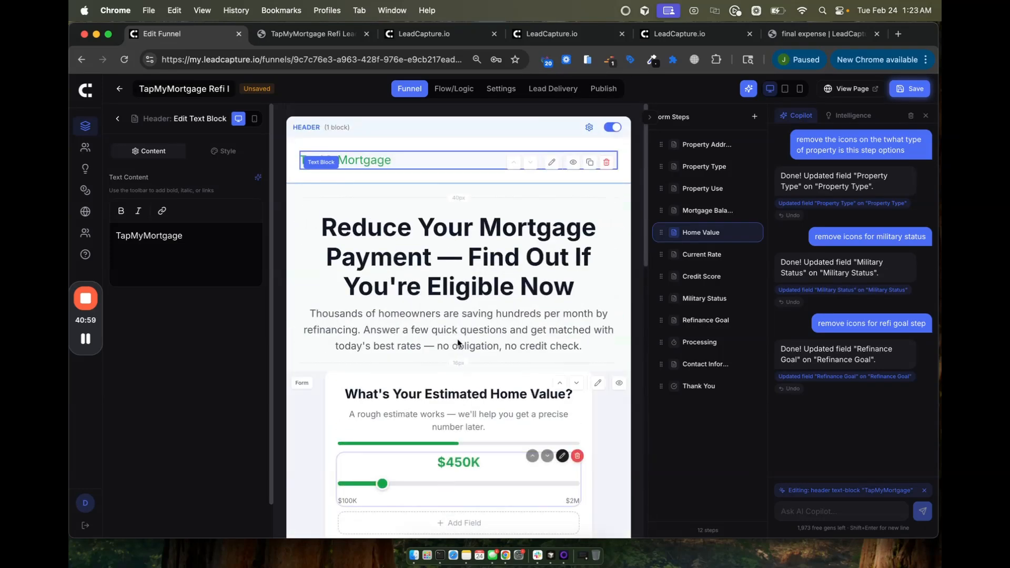
pyautogui.click(371, 232)
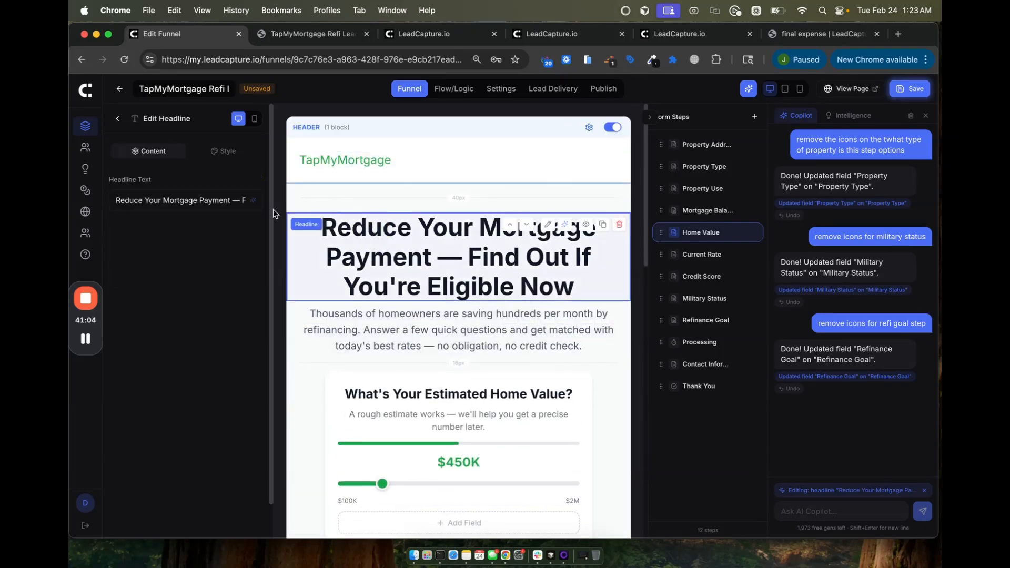
pyautogui.click(118, 120)
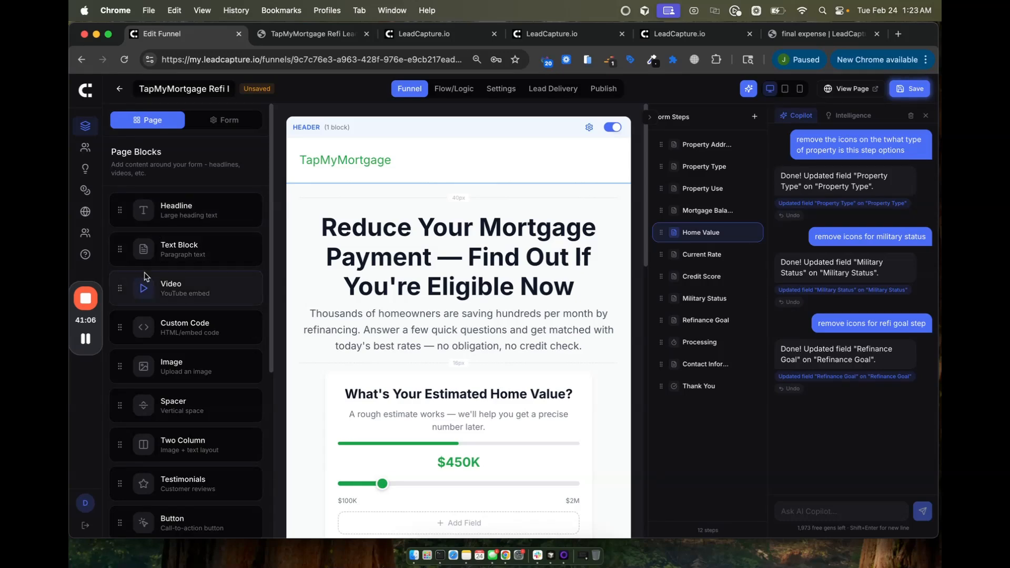
# Step: Add then delete a video block, and drop an image block and a testimonials section onto the page
pyautogui.moveTo(115, 291); pyautogui.dragTo(446, 373)
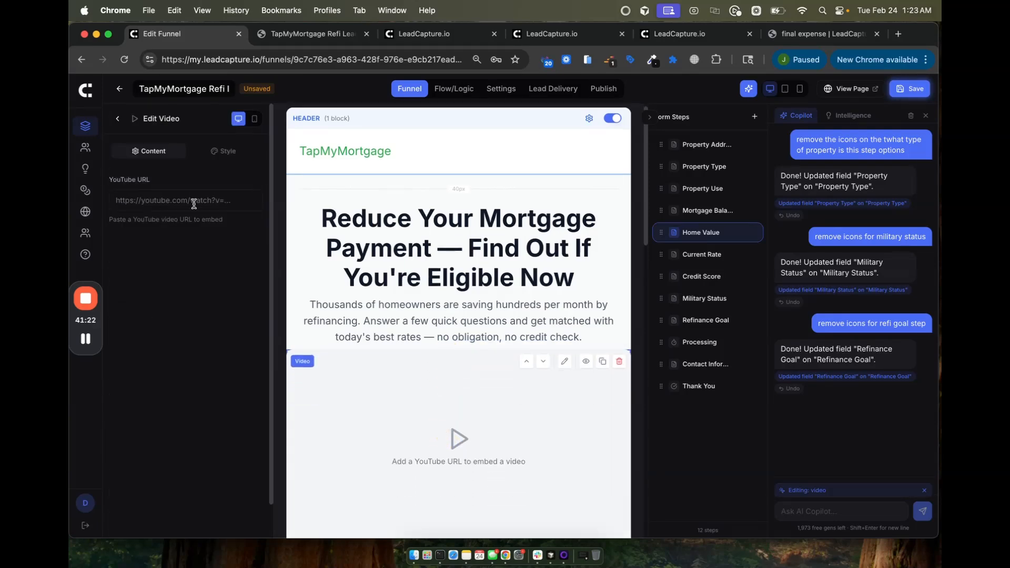
pyautogui.click(619, 361)
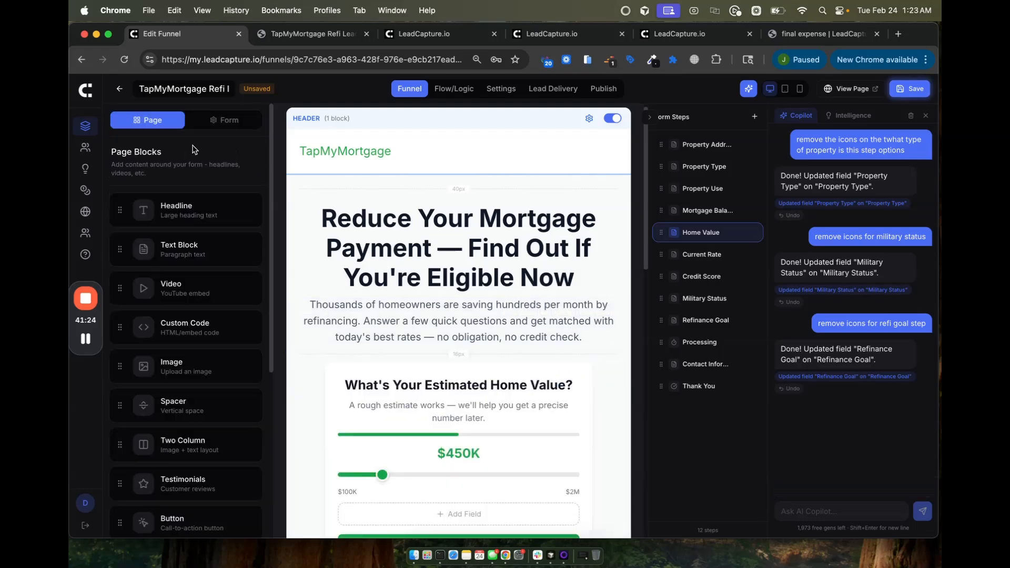
pyautogui.scroll(-2, 121, 316)
pyautogui.moveTo(120, 324); pyautogui.dragTo(458, 441)
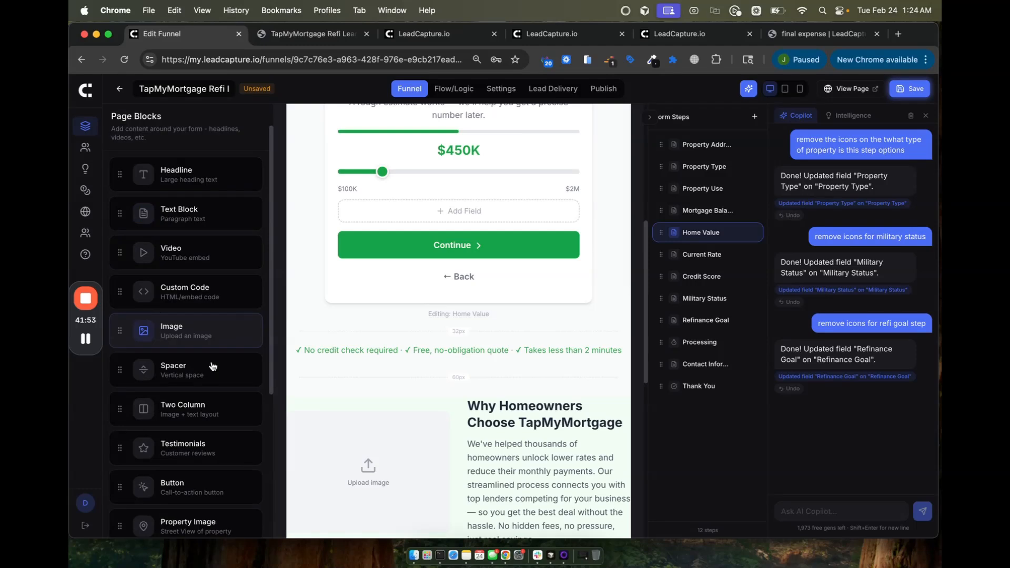
pyautogui.scroll(-2, 211, 367)
pyautogui.scroll(-1, 212, 367)
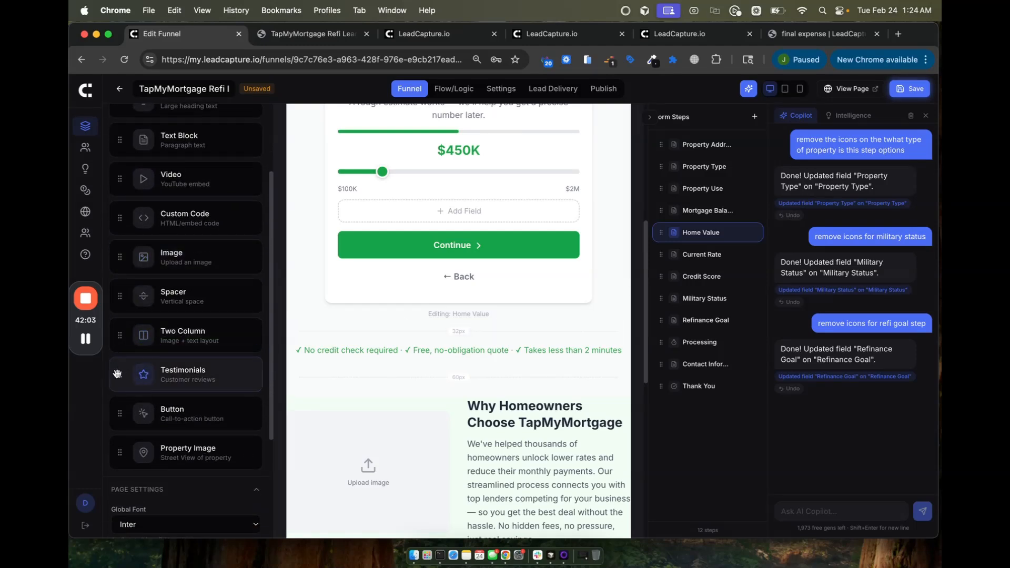
pyautogui.moveTo(120, 375); pyautogui.dragTo(361, 340)
pyautogui.scroll(-2, 160, 412)
pyautogui.scroll(-2, 159, 412)
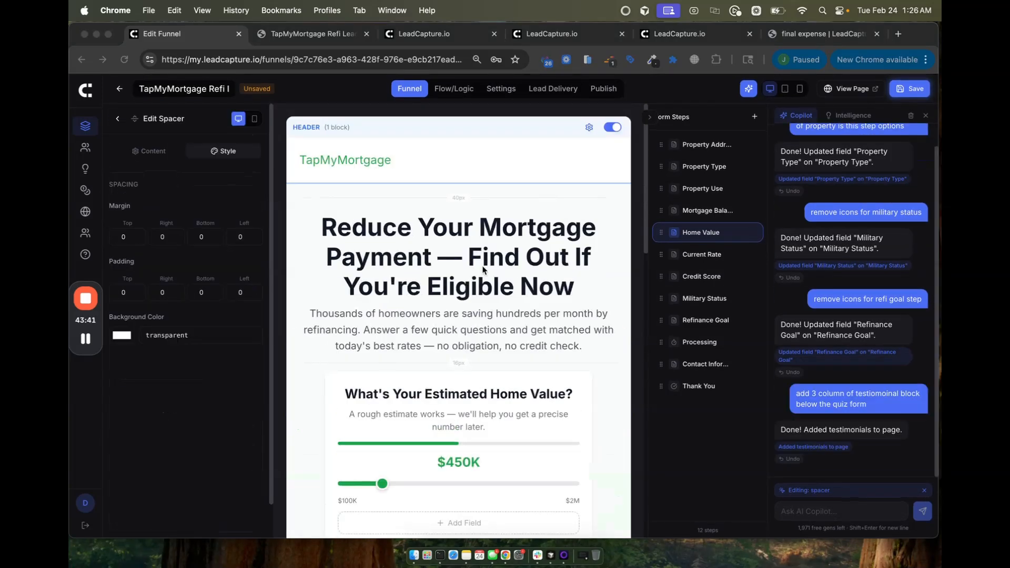
# Step: Close Copilot and show the Property Address step's field list, containing only Home Address
pyautogui.click(926, 115)
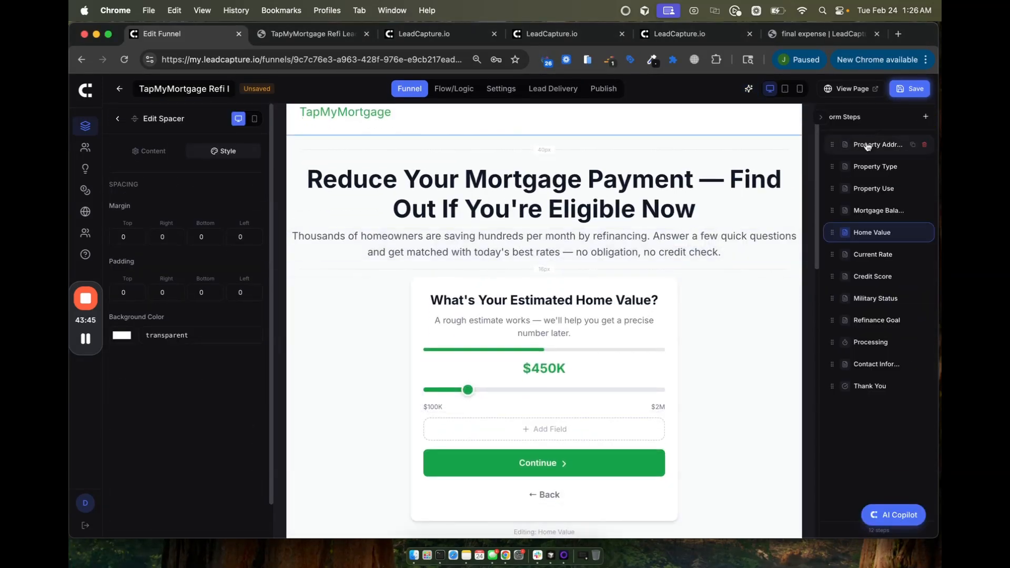
pyautogui.click(867, 145)
pyautogui.moveTo(463, 403)
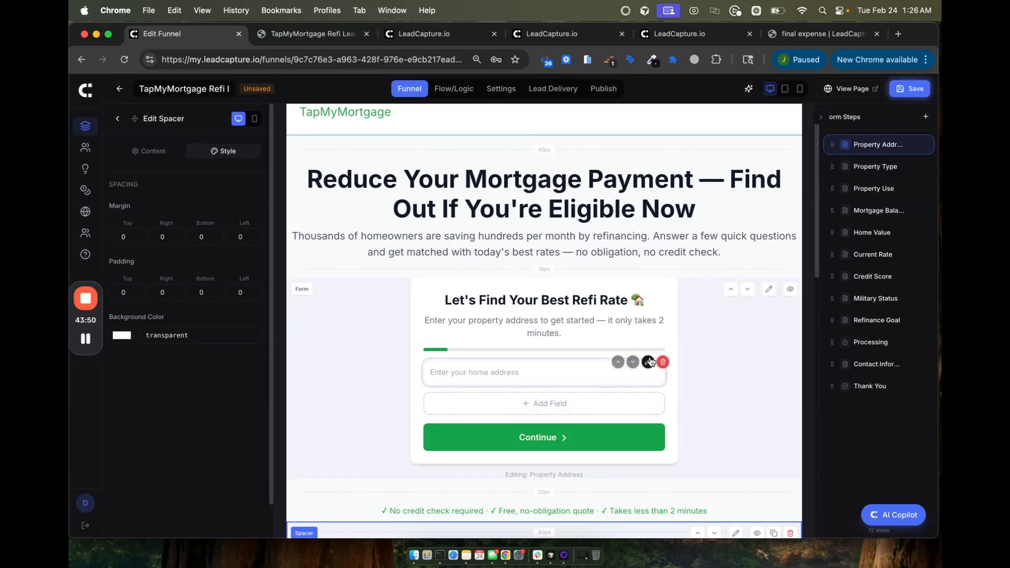
pyautogui.click(769, 290)
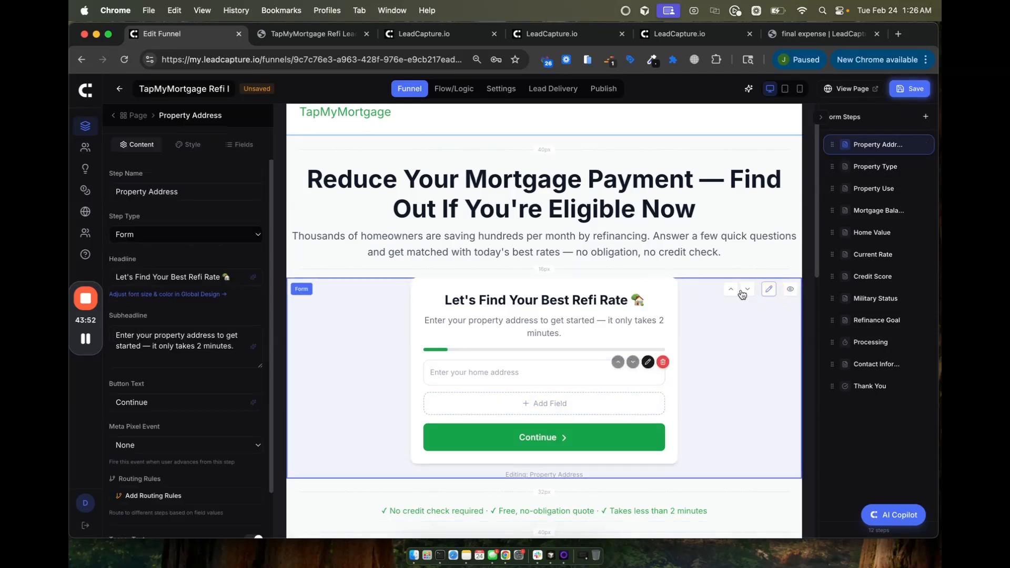
pyautogui.click(245, 146)
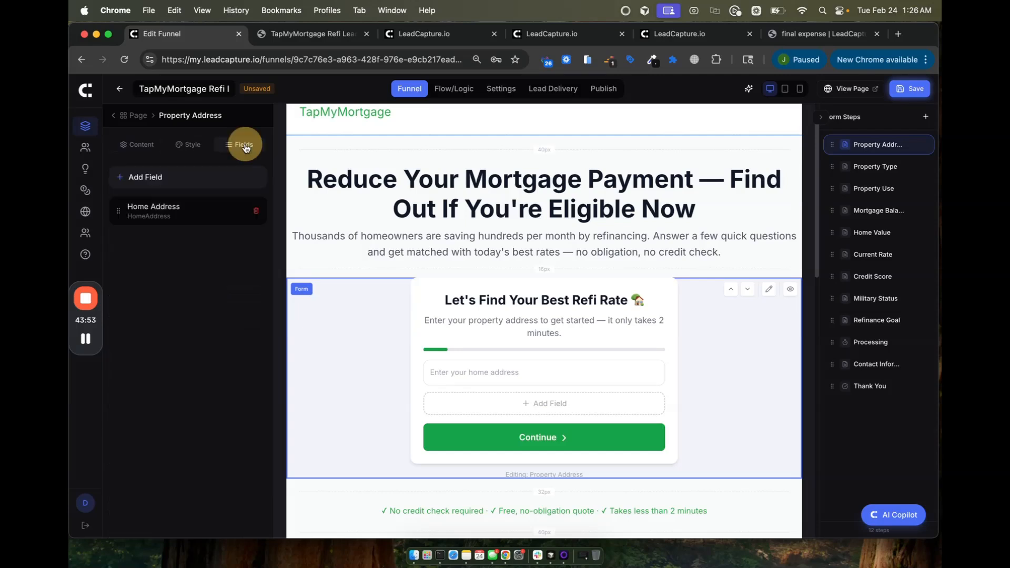
# Step: From the Content tab's Consent options, add the GDPR consent checkbox with its personal-data notice
pyautogui.click(175, 177)
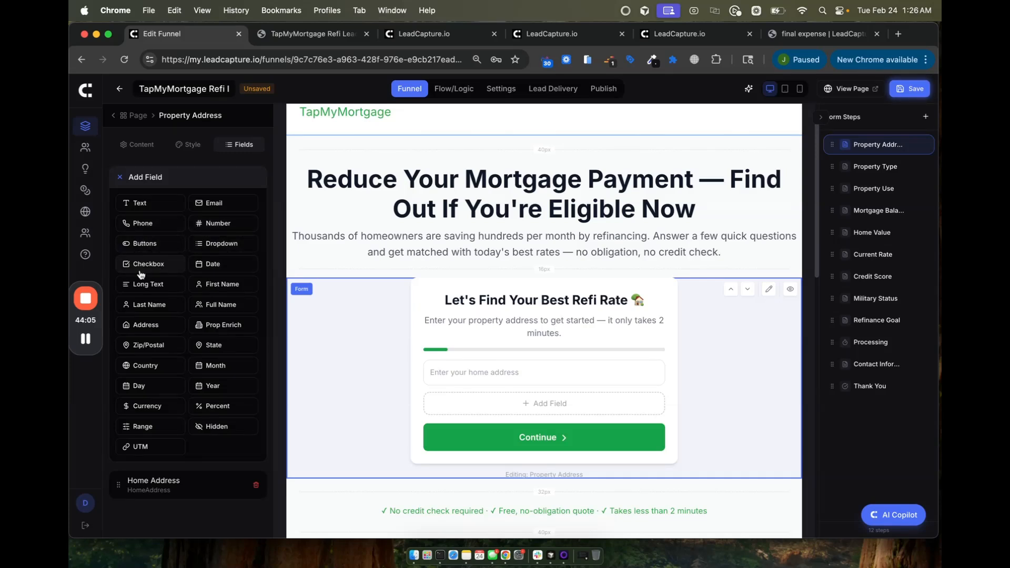
pyautogui.click(136, 144)
pyautogui.scroll(-1, 179, 384)
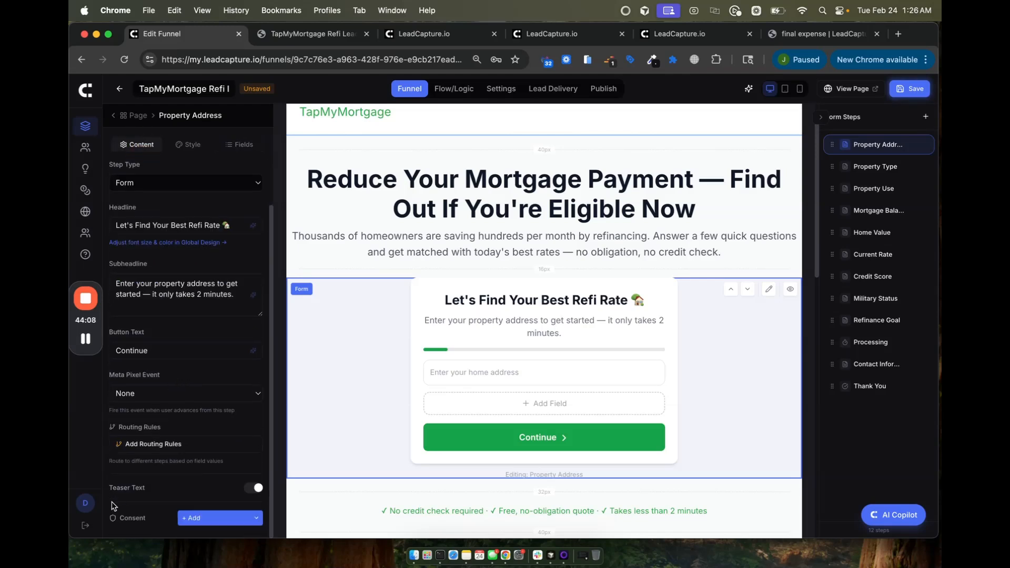
pyautogui.click(190, 518)
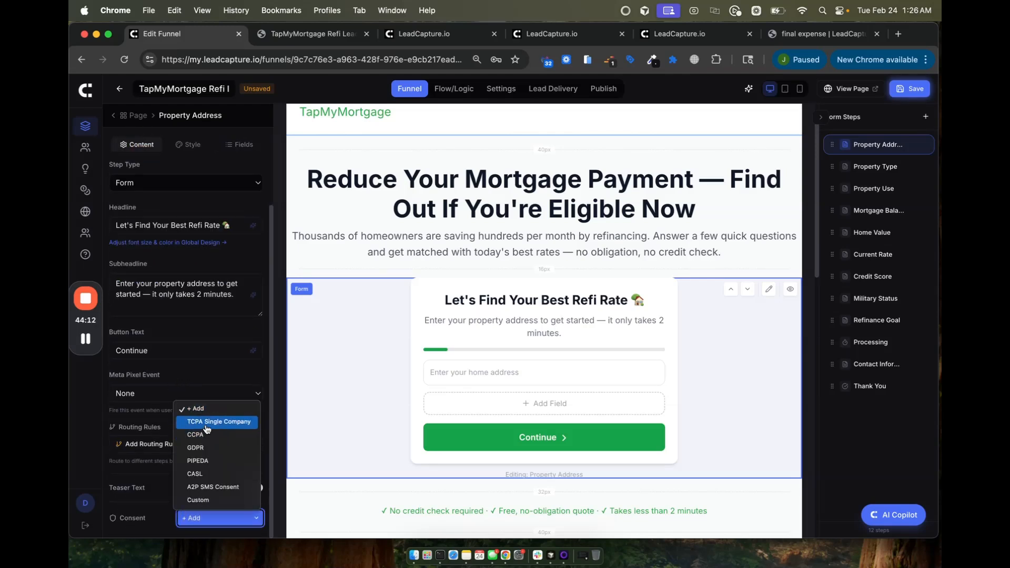
pyautogui.click(202, 447)
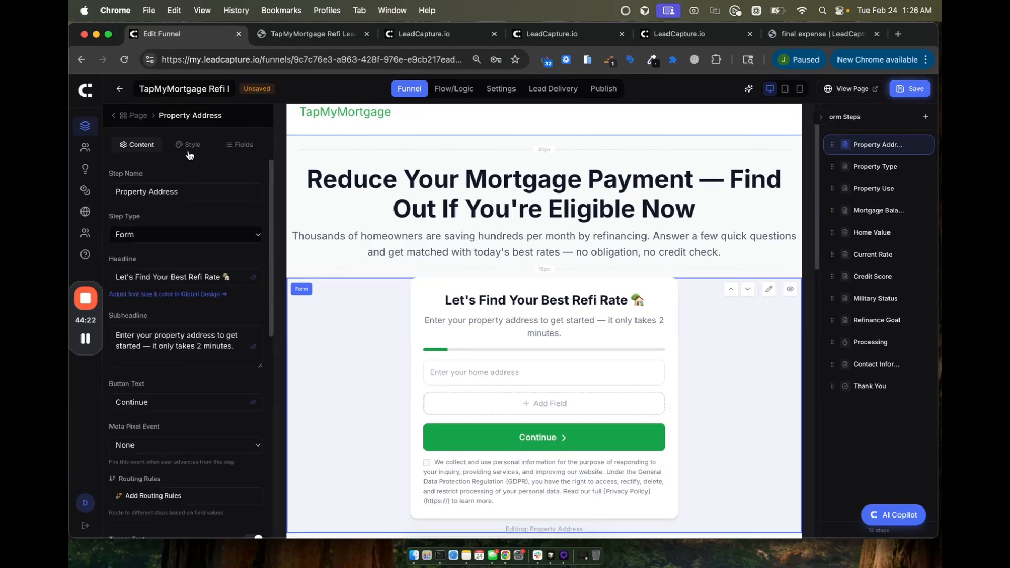
# Step: Add a hidden UTM field for utm_source, and check the State field's United States country and display formats
pyautogui.click(244, 146)
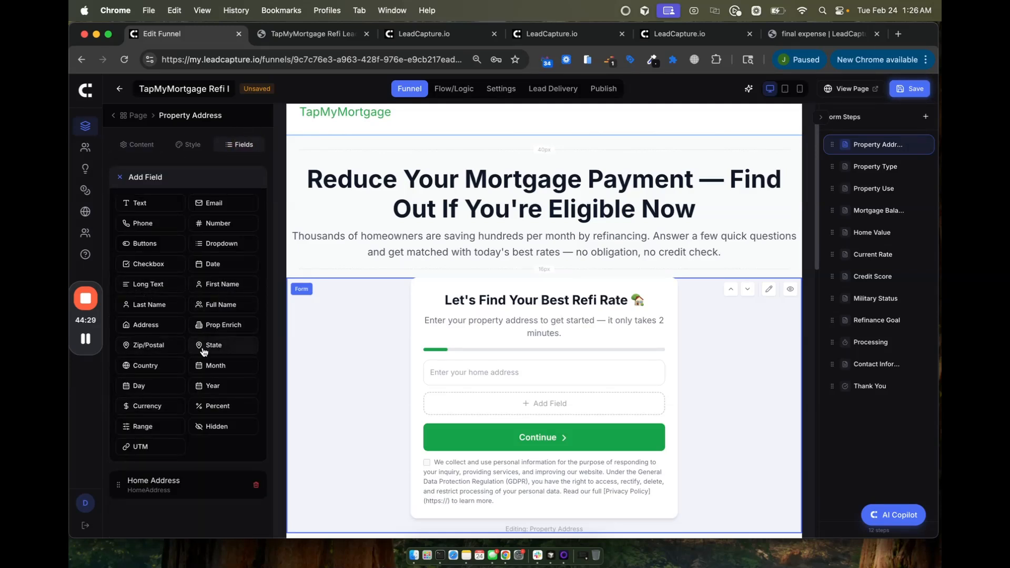
pyautogui.click(141, 447)
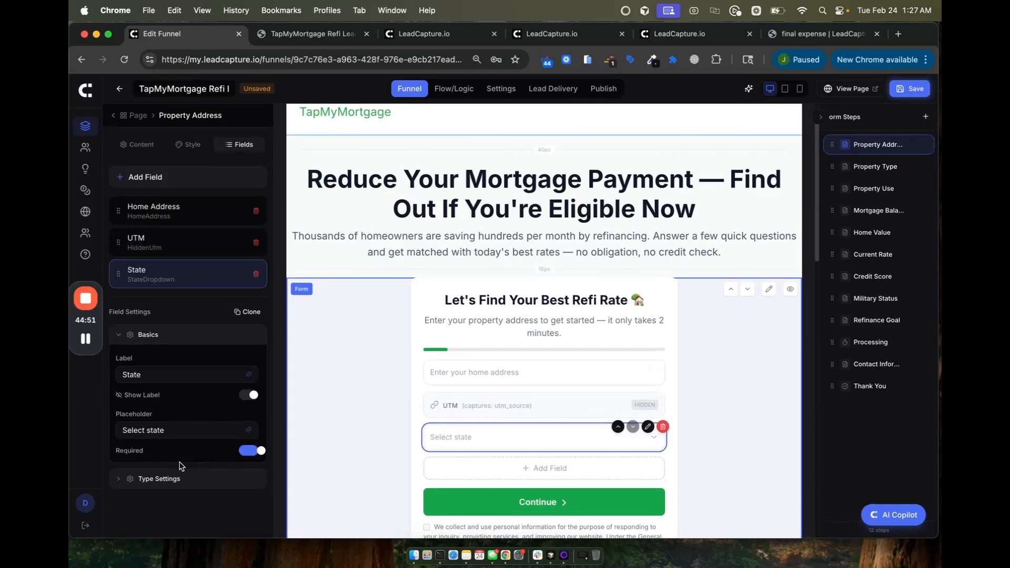
pyautogui.click(155, 479)
pyautogui.scroll(-3, 141, 476)
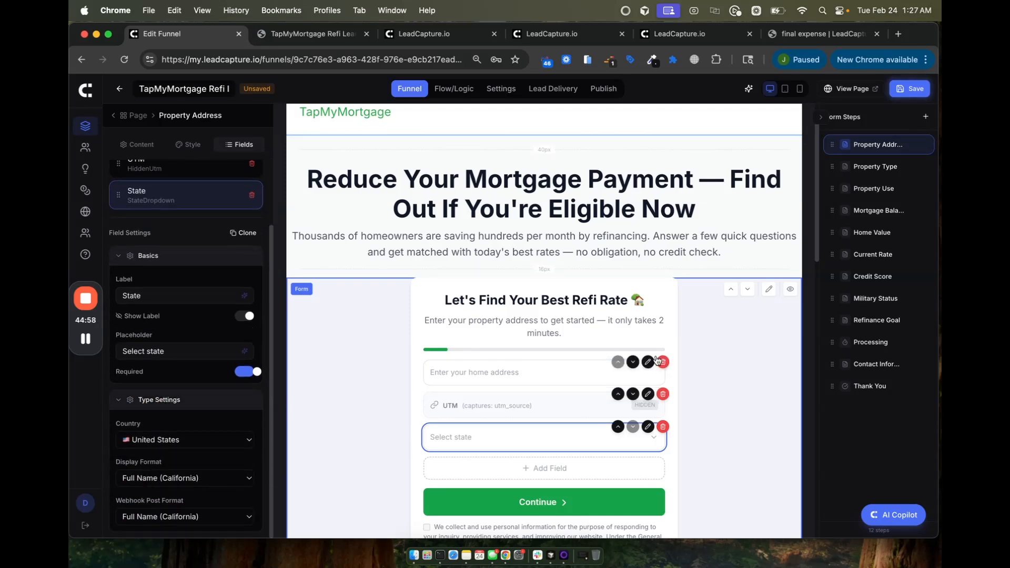
pyautogui.click(645, 363)
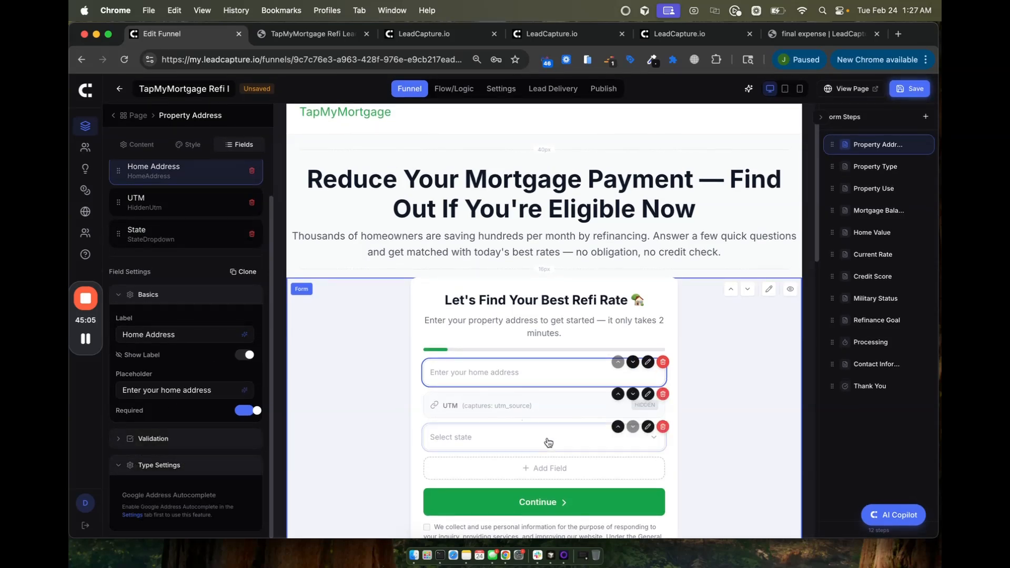
pyautogui.click(642, 437)
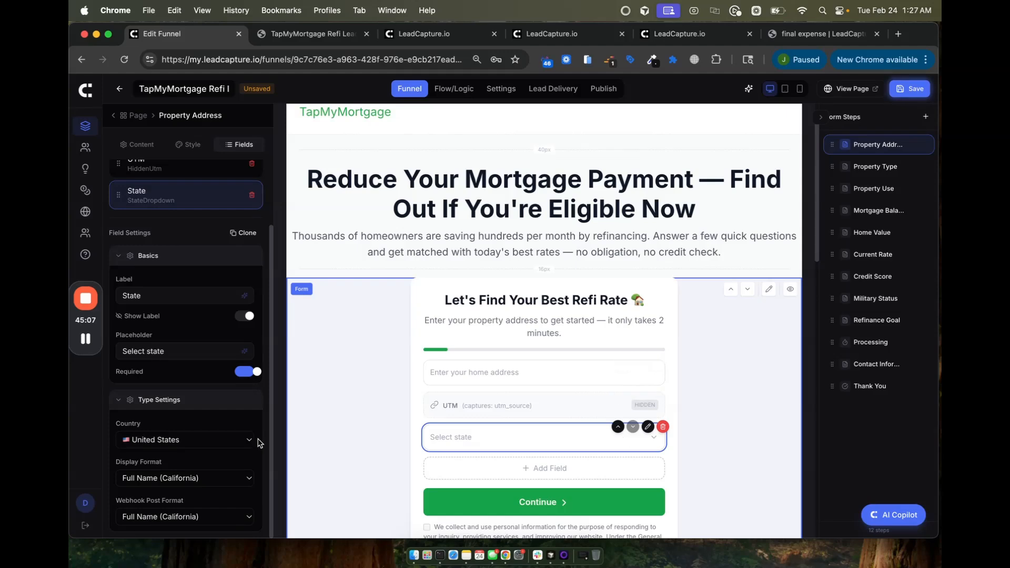
pyautogui.click(145, 440)
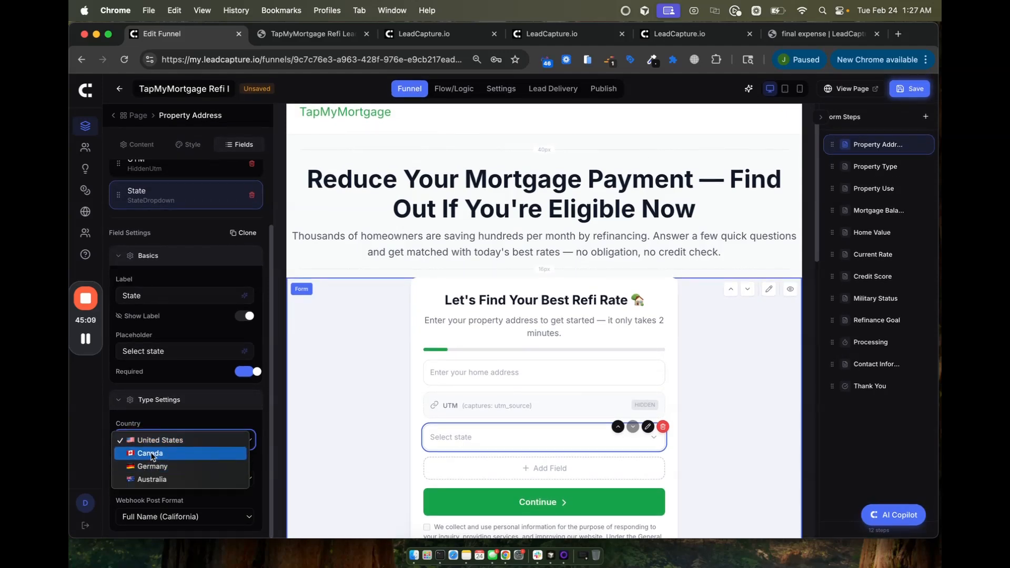
pyautogui.click(161, 436)
pyautogui.click(179, 479)
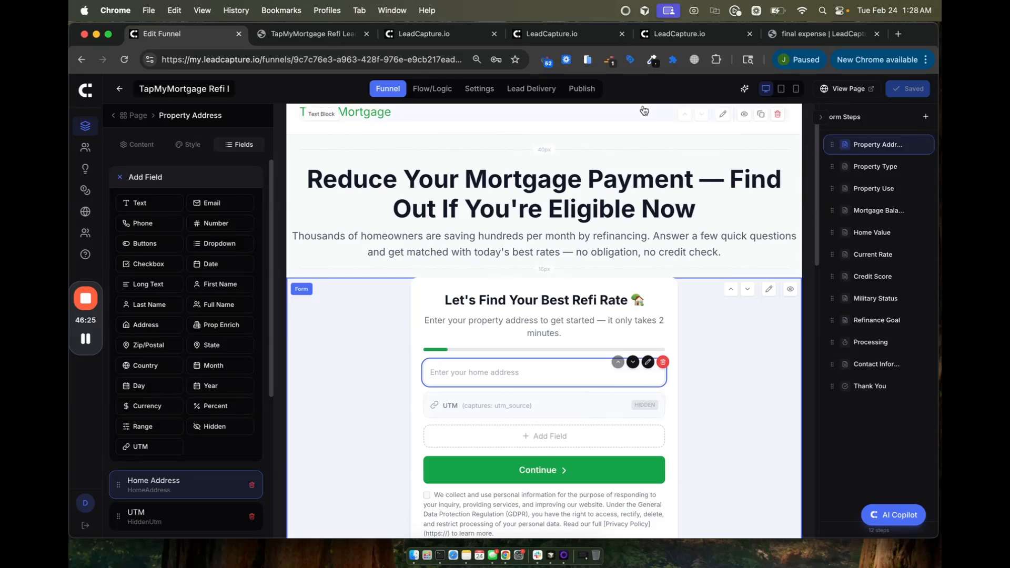
# Step: In Settings → Integrations, enter and save the Google Places API key for address autocomplete
pyautogui.click(480, 89)
pyautogui.scroll(-8, 435, 237)
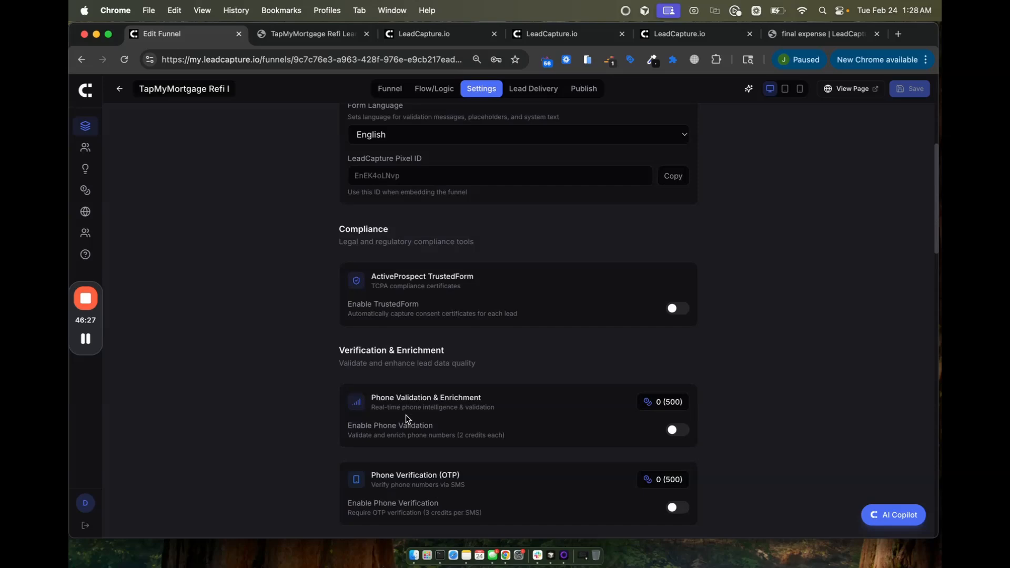
pyautogui.scroll(-6, 406, 419)
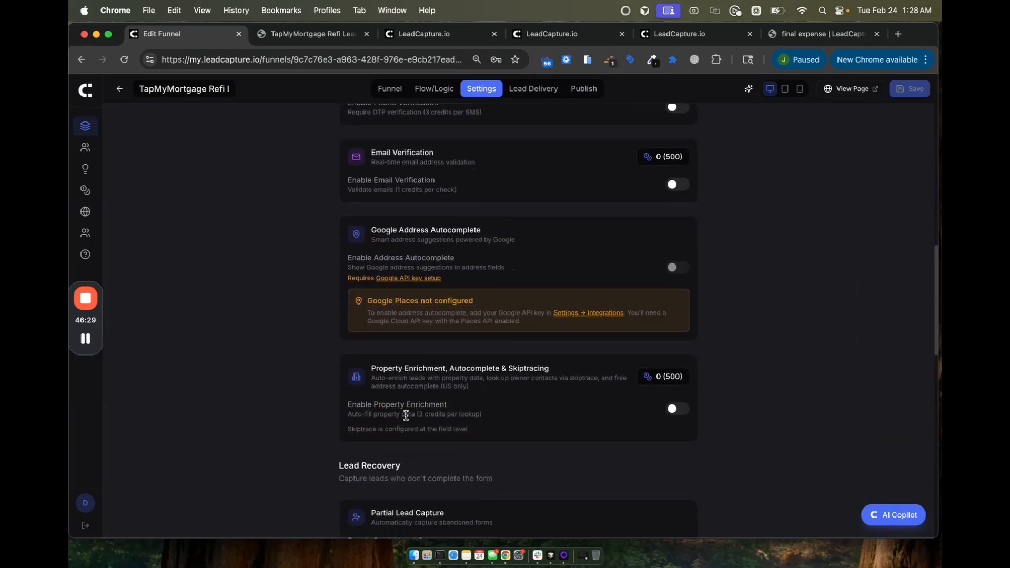
pyautogui.scroll(7, 406, 415)
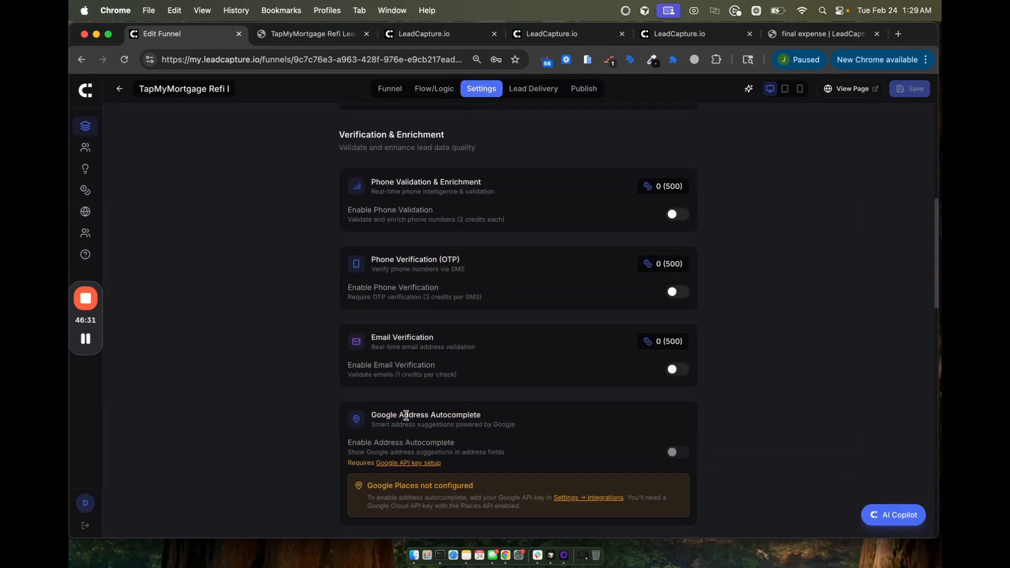
pyautogui.click(590, 498)
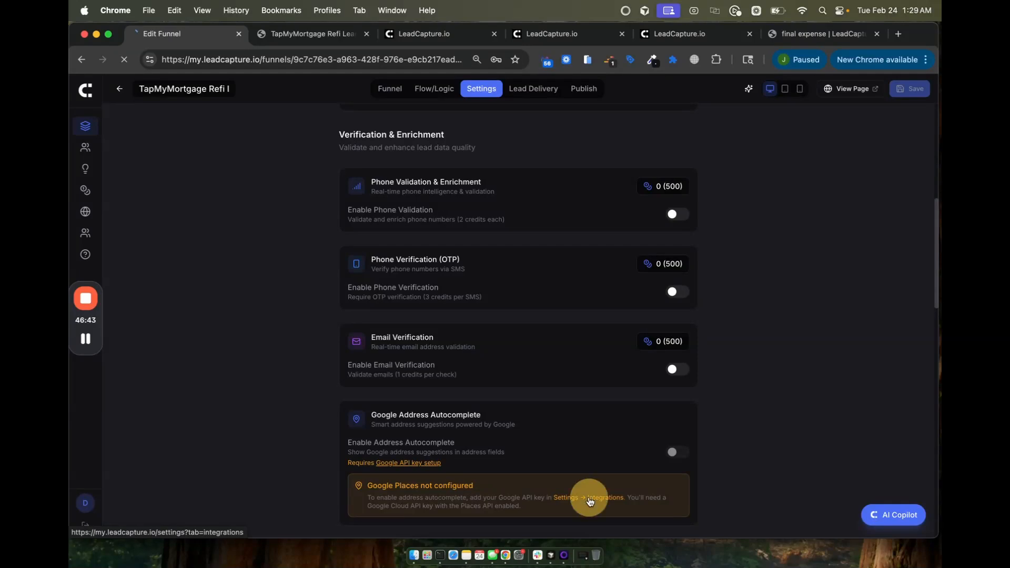
pyautogui.scroll(-1, 342, 304)
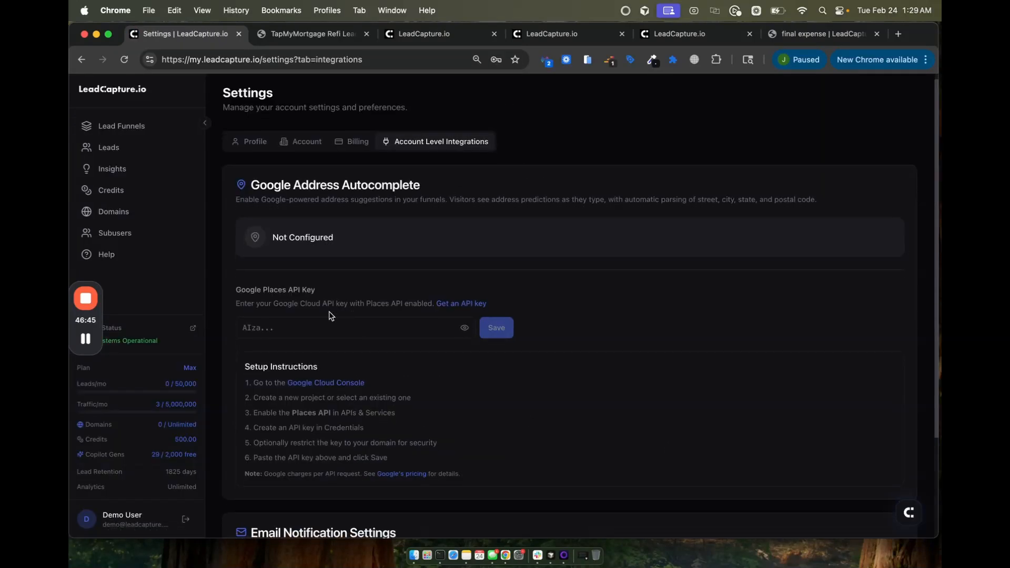
pyautogui.click(248, 325)
pyautogui.click(279, 301)
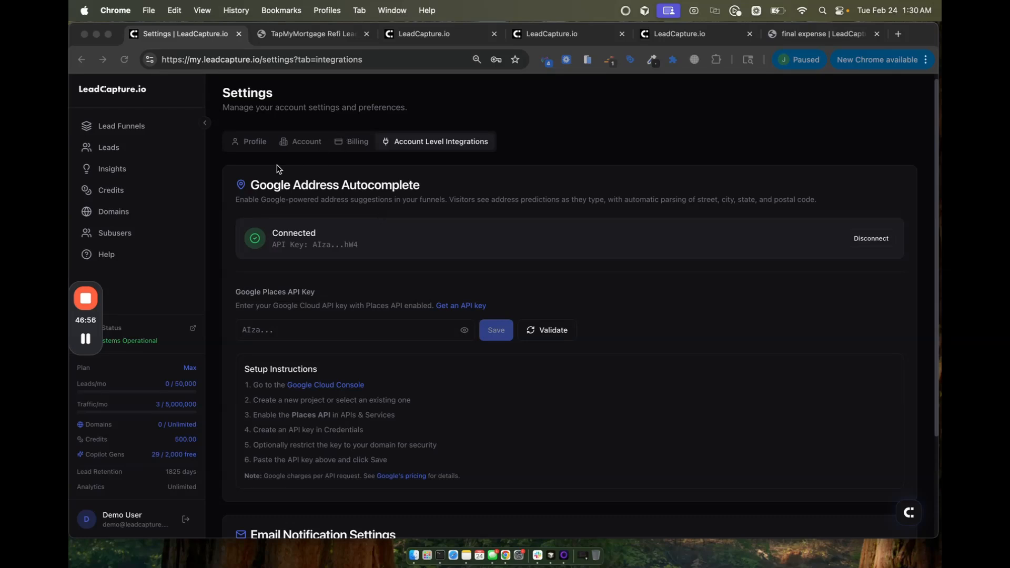
# Step: Return to Lead Funnels, decline the password update, and open the TapMyMortgage Refi Lead Funnel
pyautogui.click(121, 127)
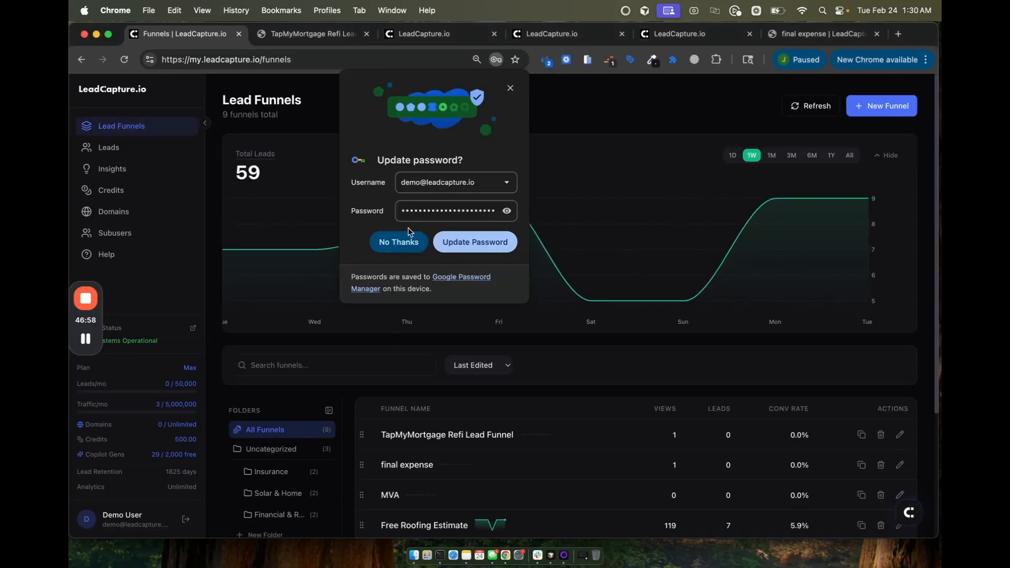
pyautogui.click(397, 245)
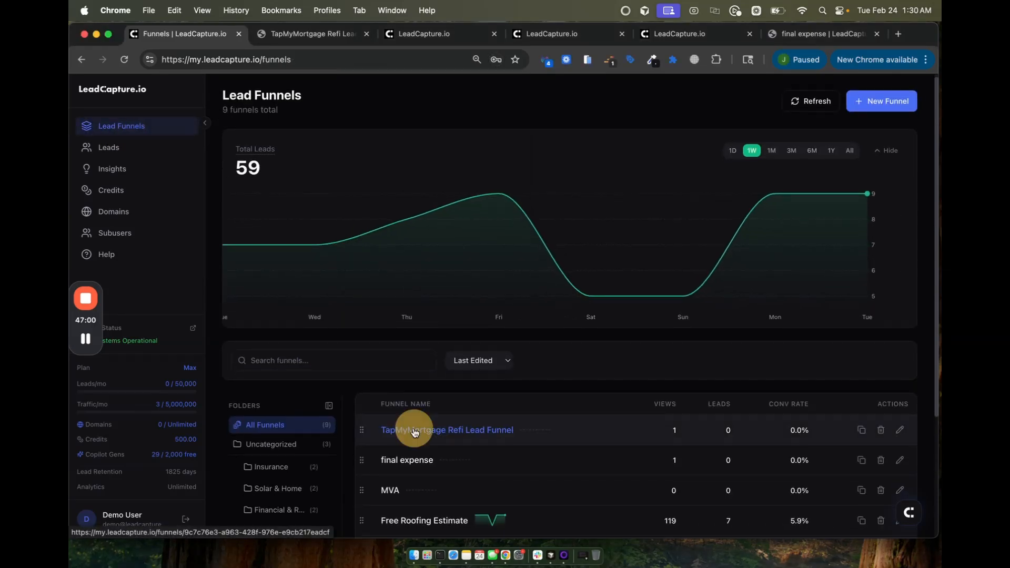
pyautogui.click(402, 434)
# Step: Open the TapMyMortgage funnel in the builder and go to its settings page
pyautogui.click(896, 106)
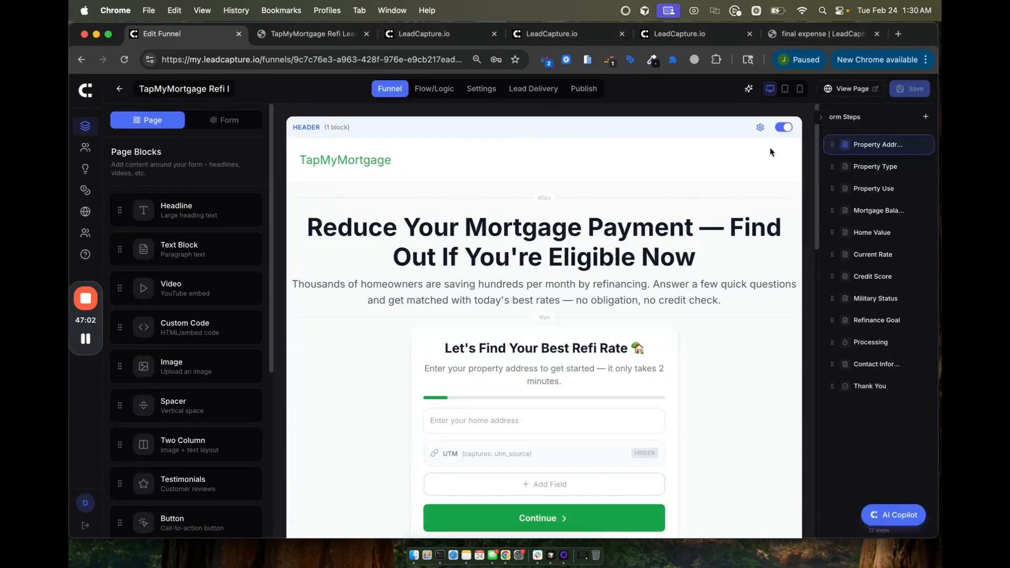
pyautogui.rightClick(481, 88)
pyautogui.press('Escape')
pyautogui.click(488, 89)
pyautogui.scroll(-8, 436, 480)
pyautogui.scroll(6, 435, 480)
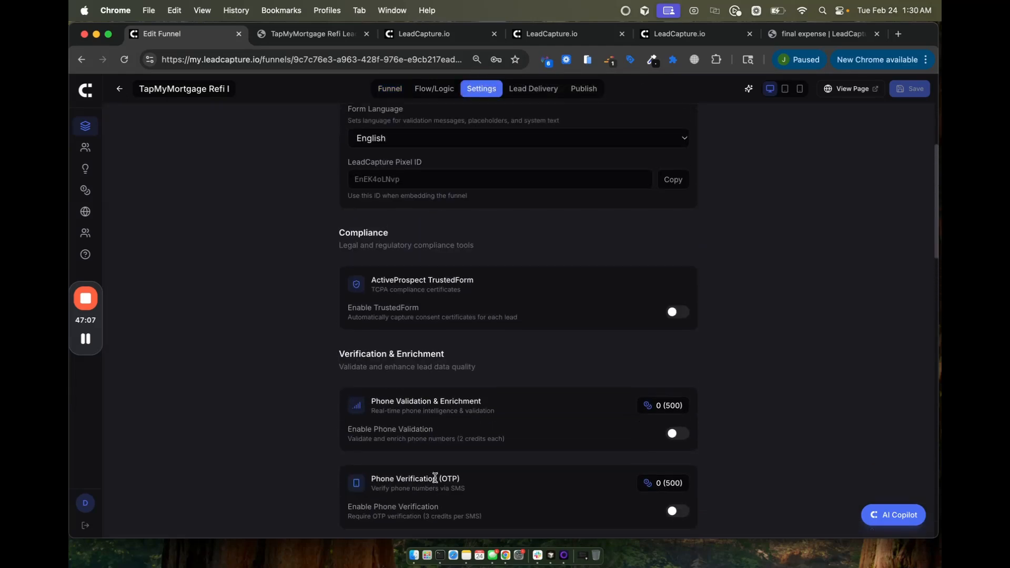
pyautogui.scroll(-15, 436, 480)
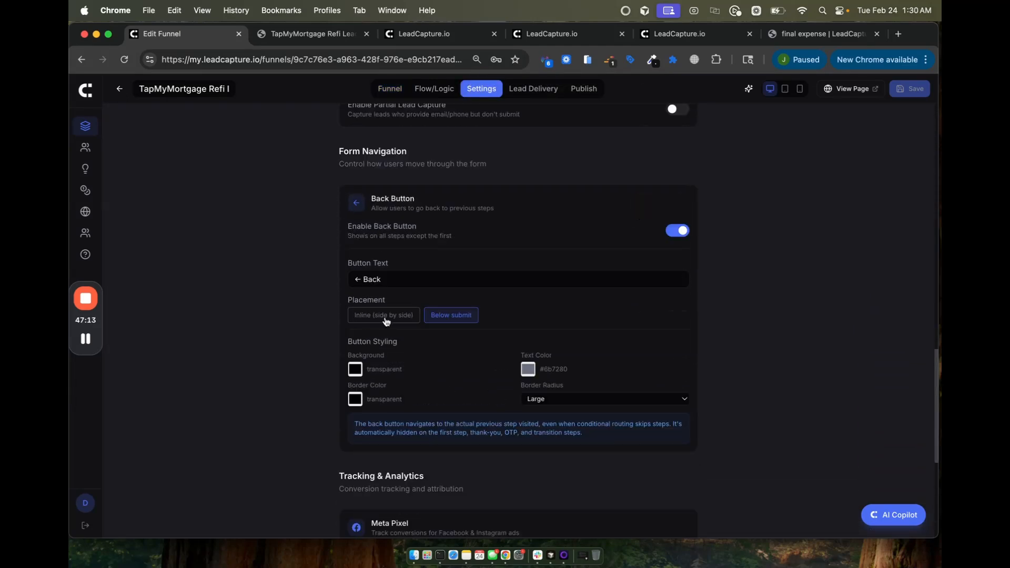
pyautogui.scroll(-5, 480, 392)
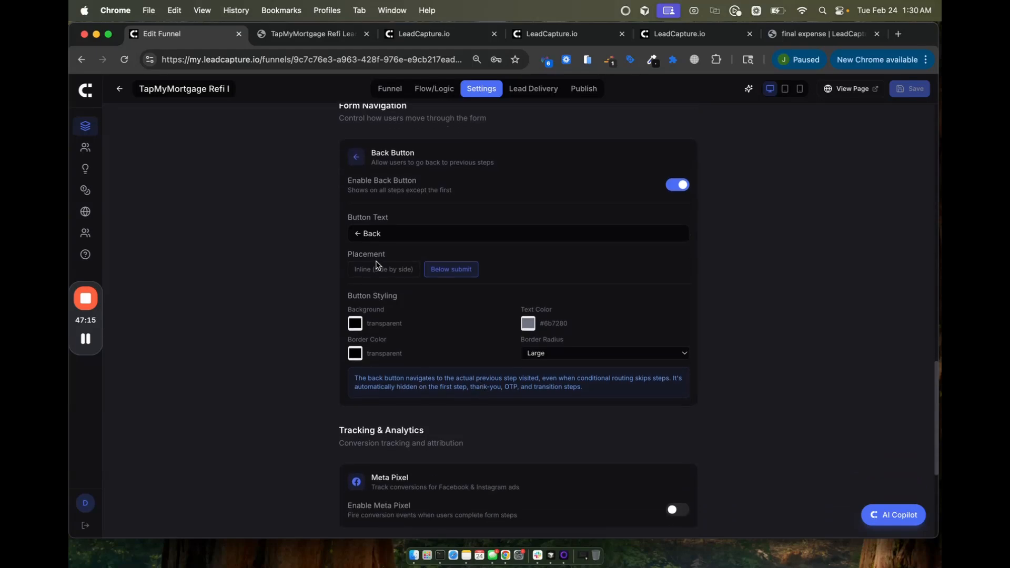
pyautogui.scroll(7, 513, 415)
# Step: Enable Google Address Autocomplete restricted to United States and save the funnel settings
pyautogui.click(675, 284)
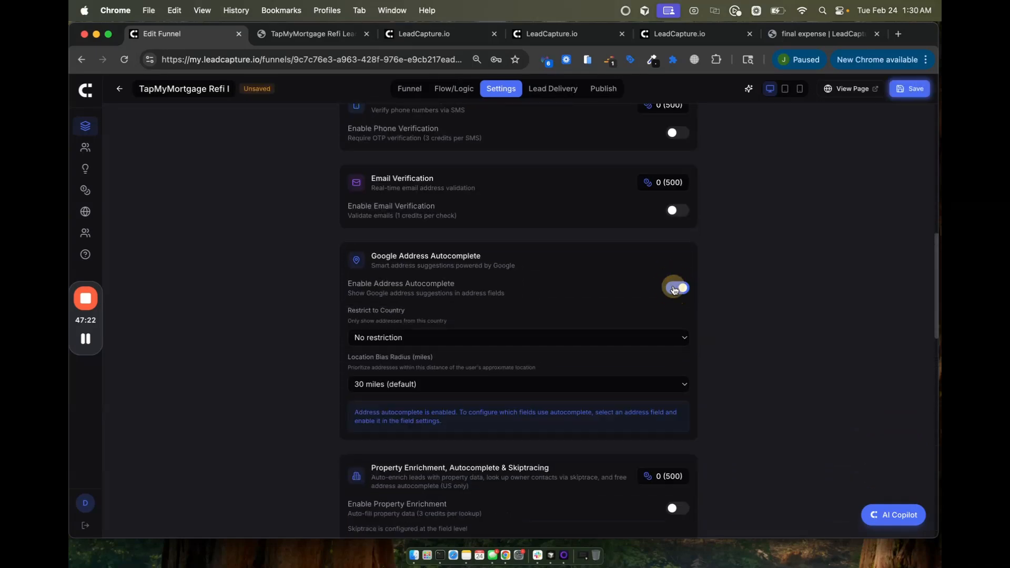
pyautogui.click(395, 340)
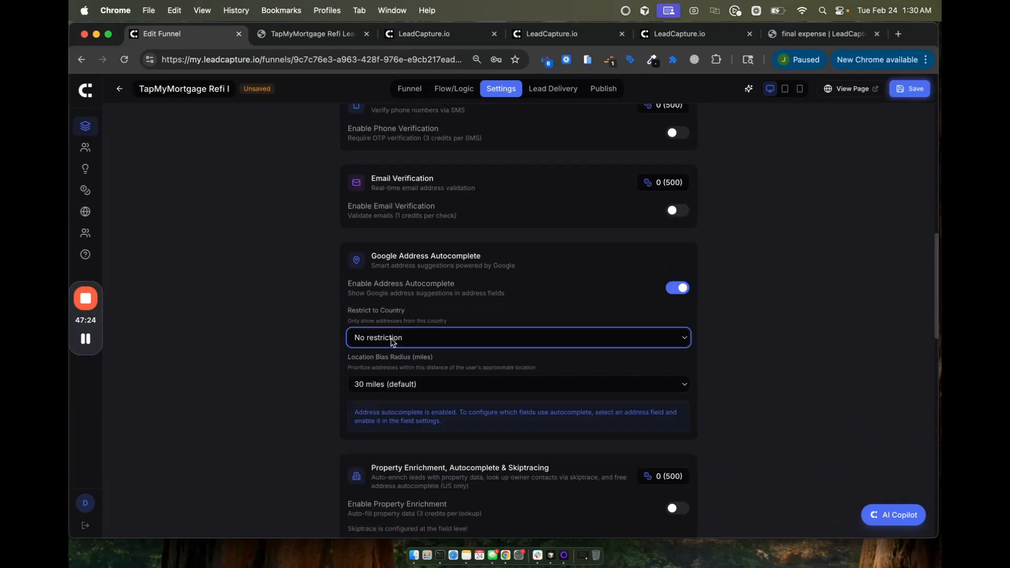
pyautogui.click(400, 349)
pyautogui.click(910, 90)
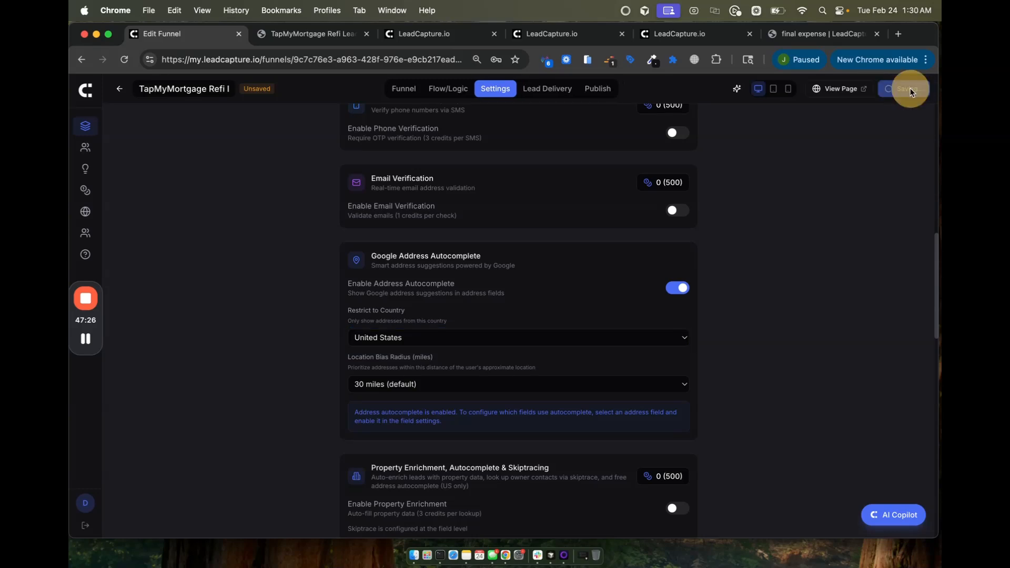
pyautogui.click(387, 90)
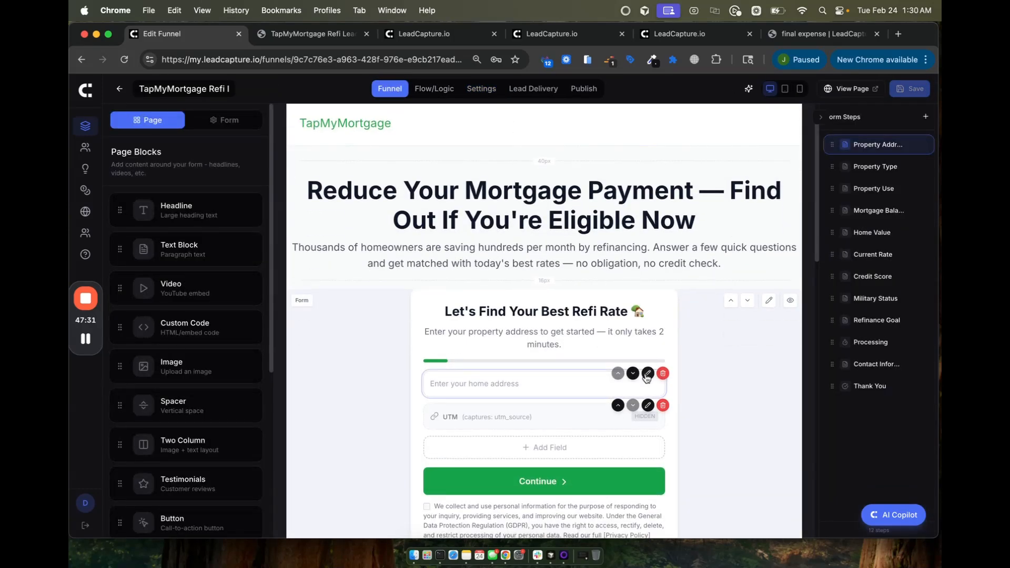
# Step: On the Home Address field, show the Street View Image above fields and turn off Require House Number
pyautogui.click(647, 375)
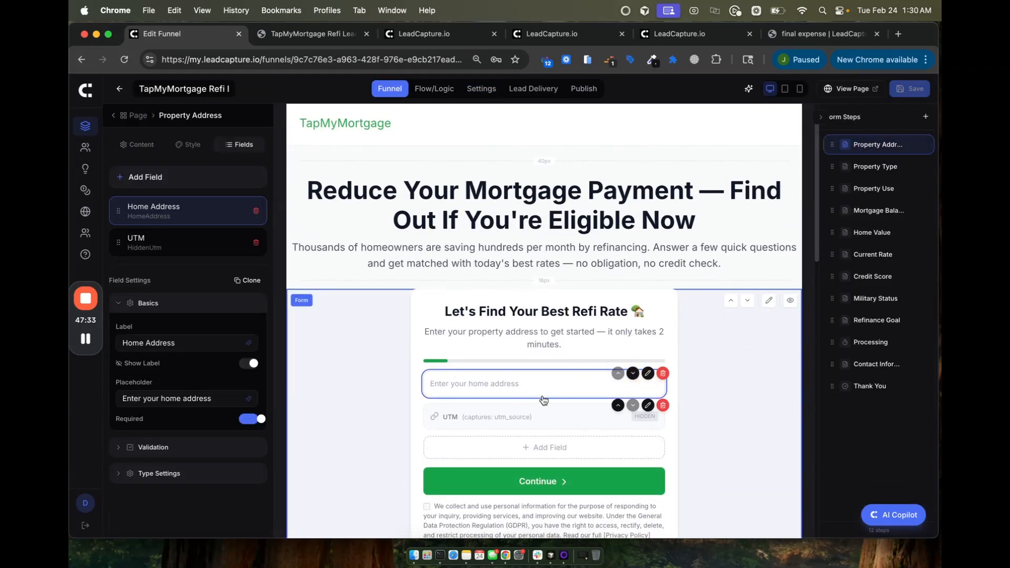
pyautogui.click(155, 474)
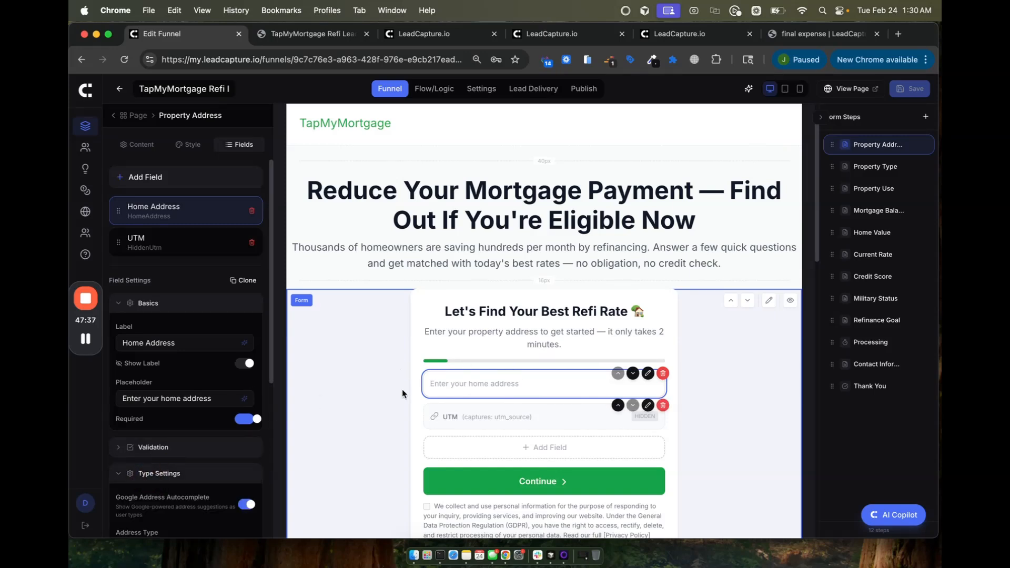
pyautogui.scroll(-5, 146, 440)
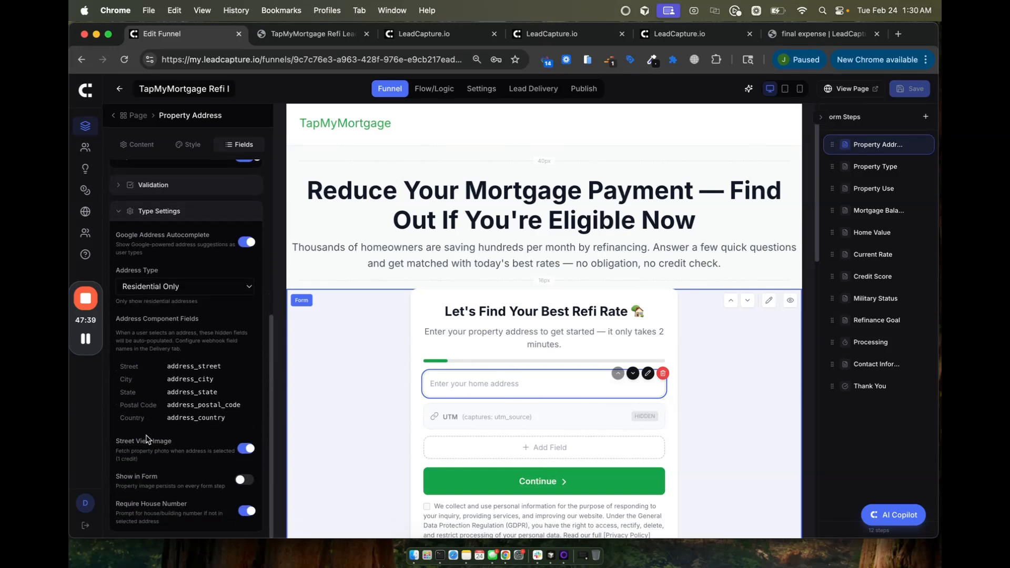
pyautogui.moveTo(117, 442); pyautogui.dragTo(212, 447)
pyautogui.click(240, 480)
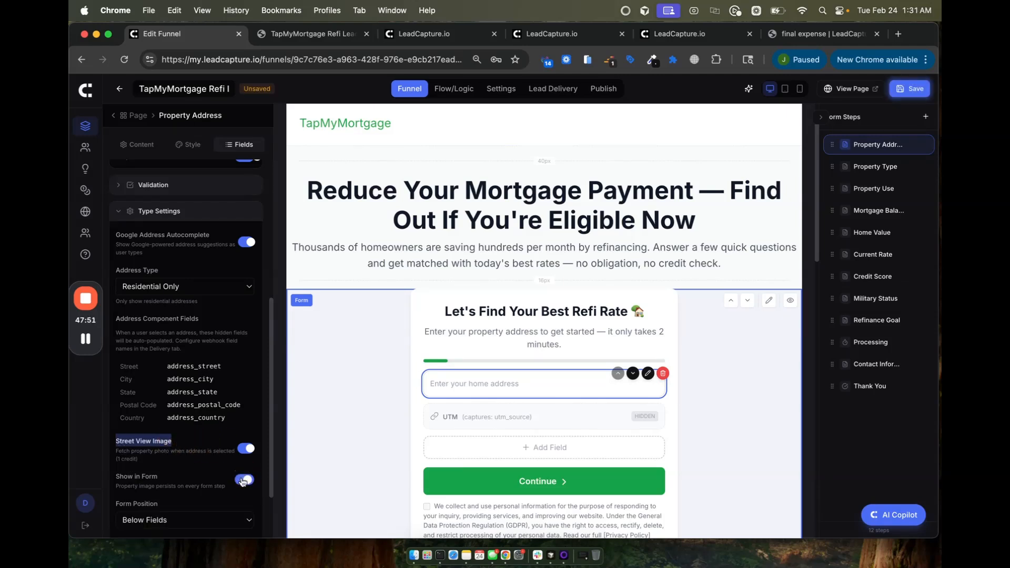
pyautogui.scroll(-2, 175, 483)
pyautogui.scroll(-1, 168, 478)
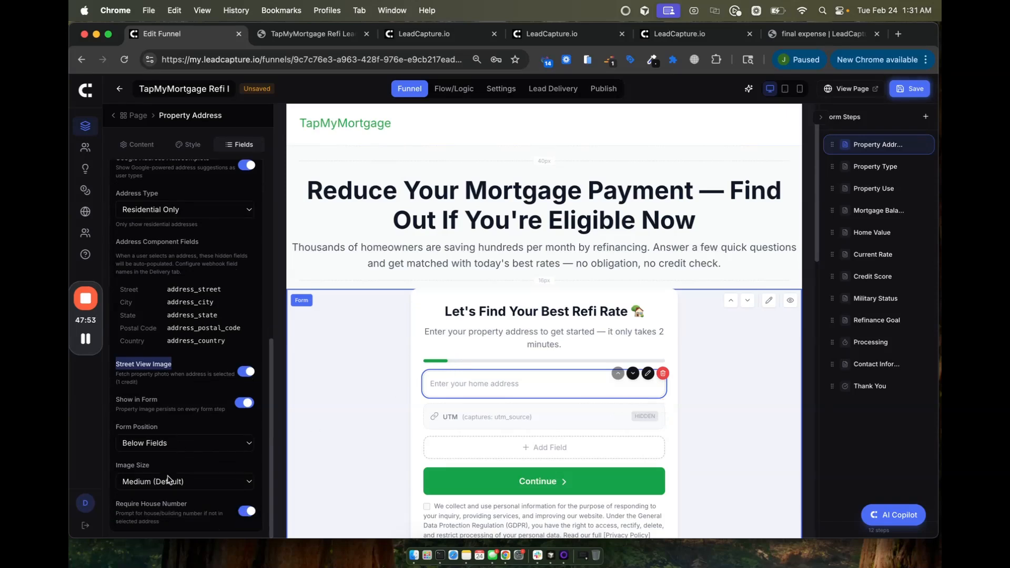
pyautogui.click(164, 447)
pyautogui.click(162, 429)
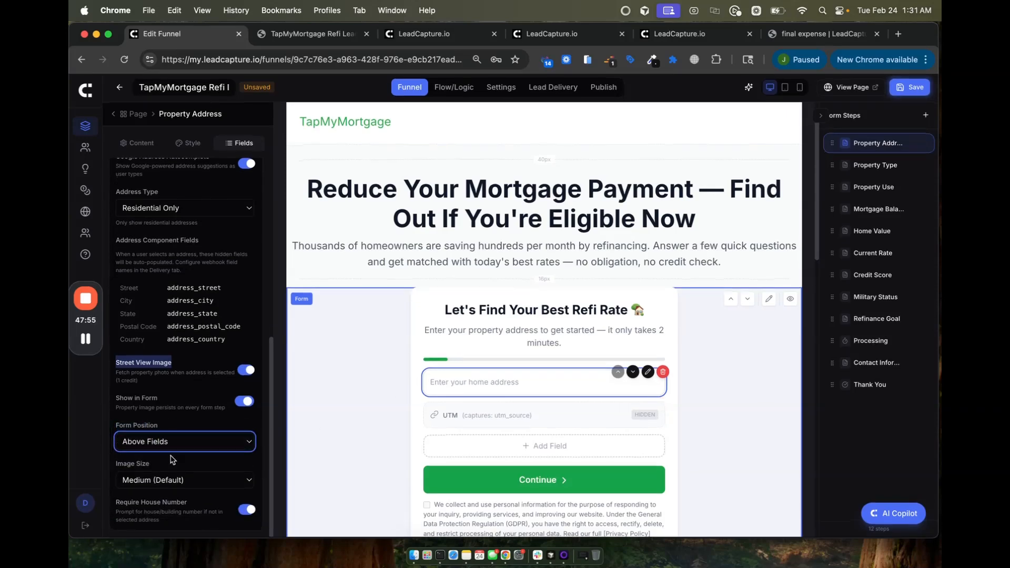
pyautogui.click(245, 510)
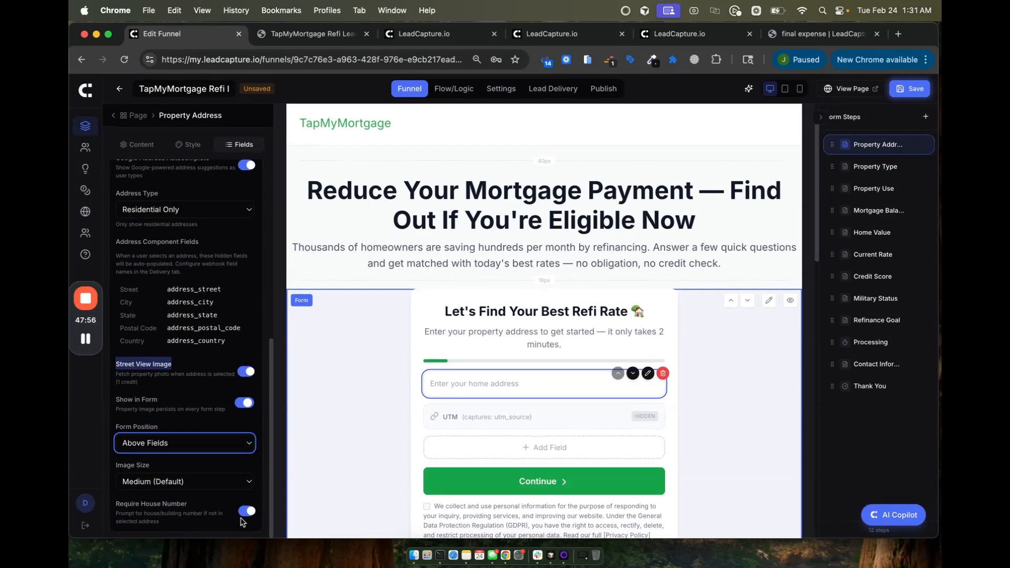
# Step: Reload the live funnel, enter a home address from the suggestions, tick consent and continue
pyautogui.click(313, 38)
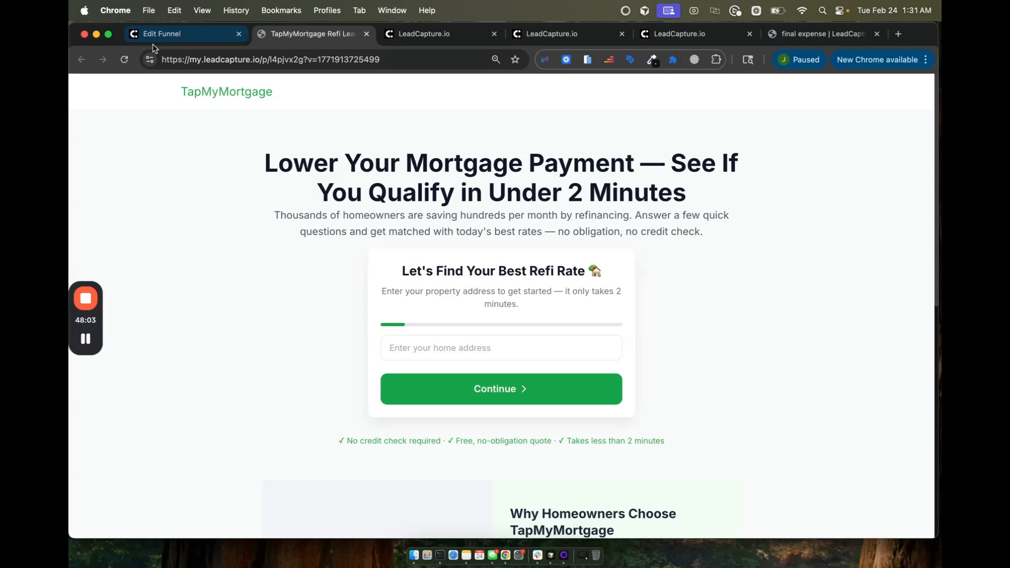
pyautogui.click(124, 60)
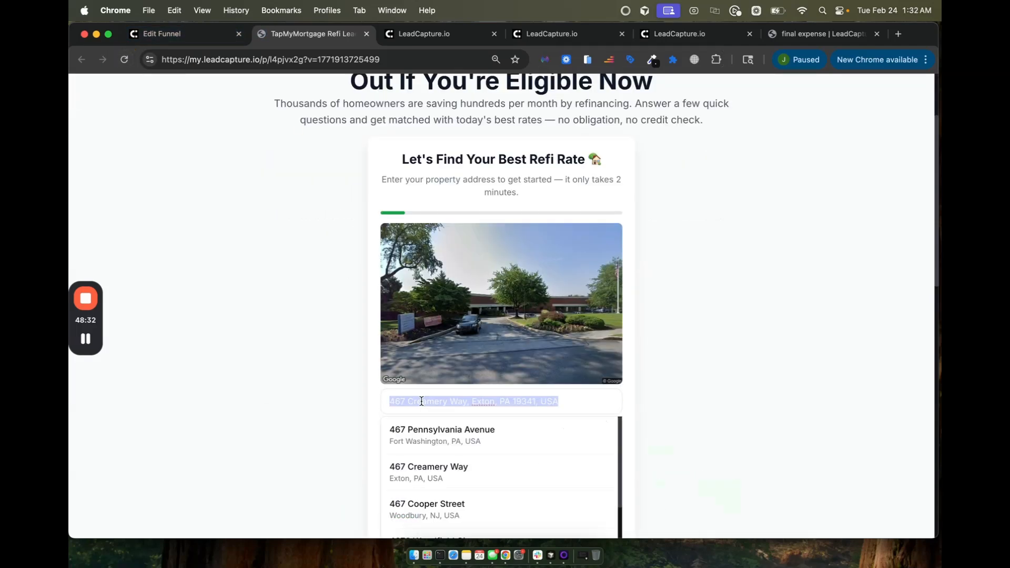
pyautogui.write('73')
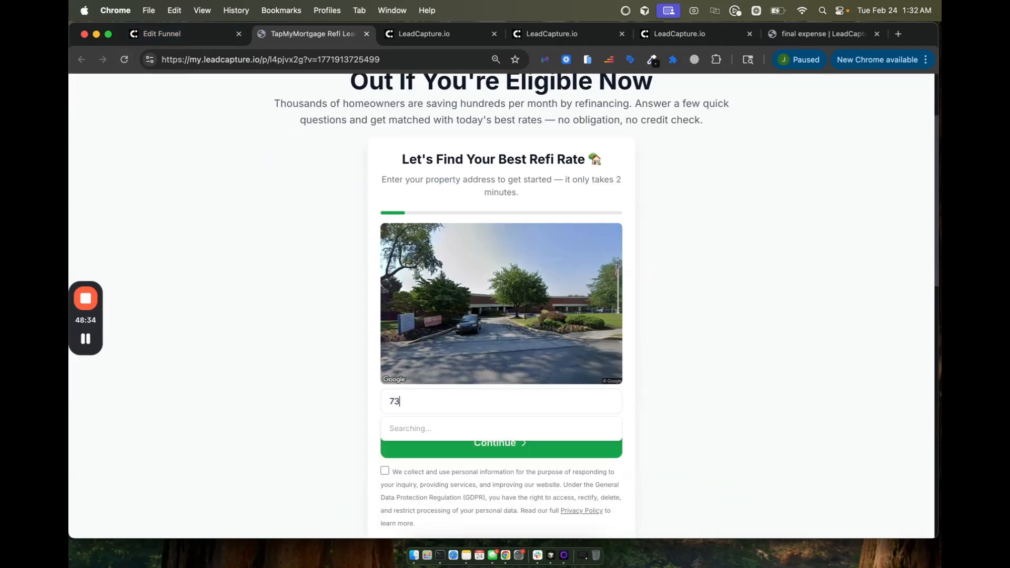
pyautogui.write('7')
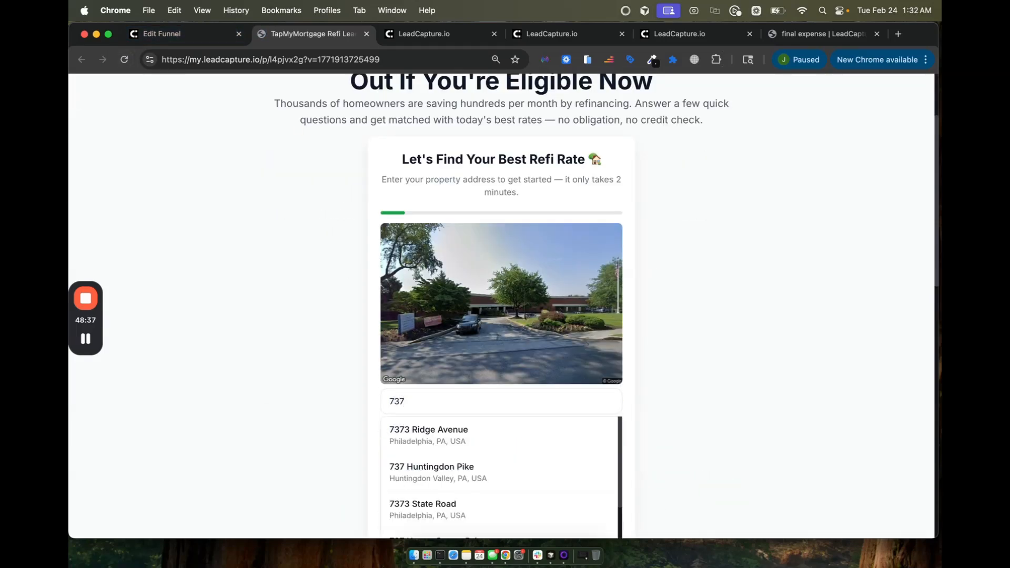
pyautogui.write(' barr')
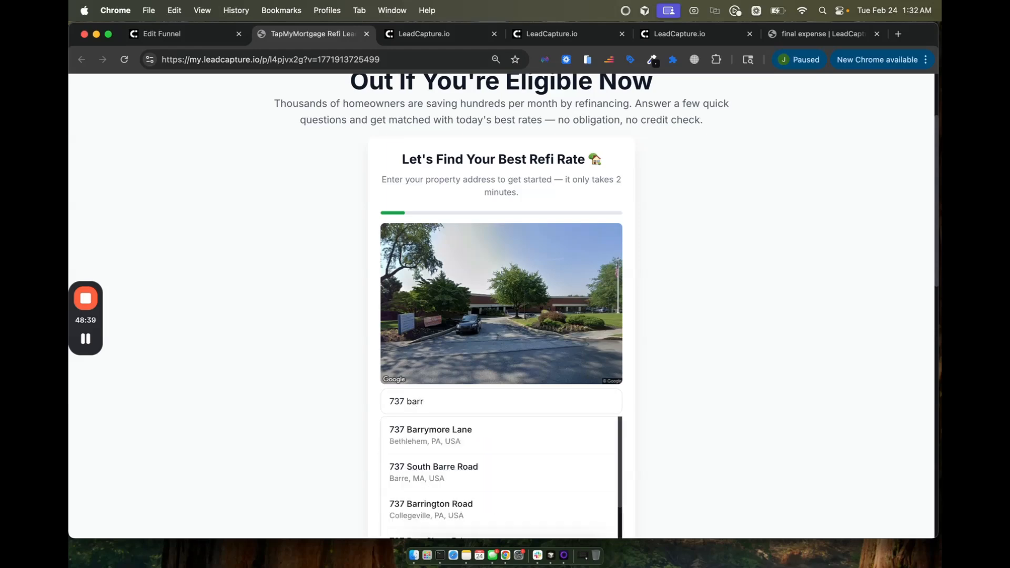
pyautogui.write(' b')
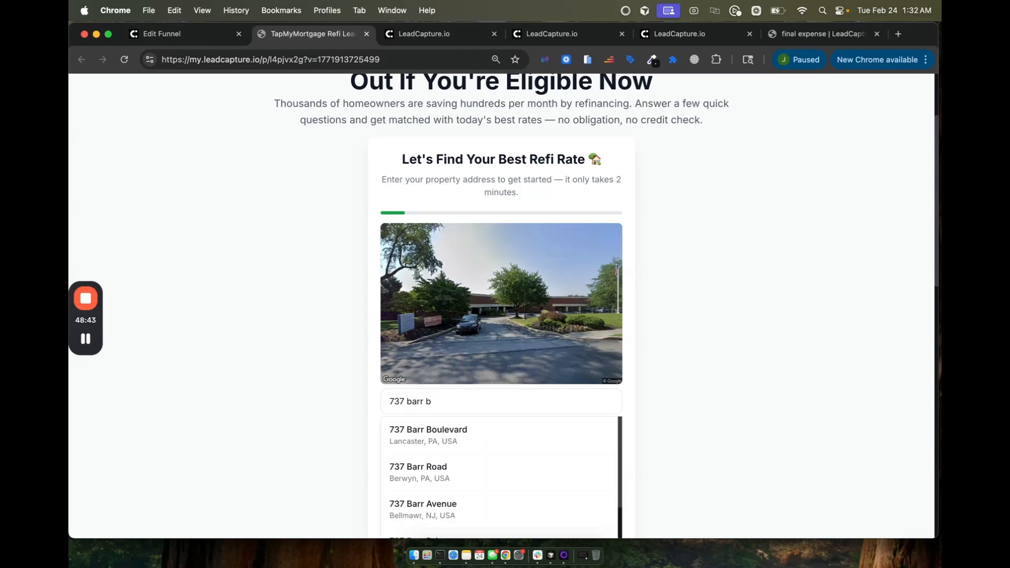
pyautogui.click(436, 440)
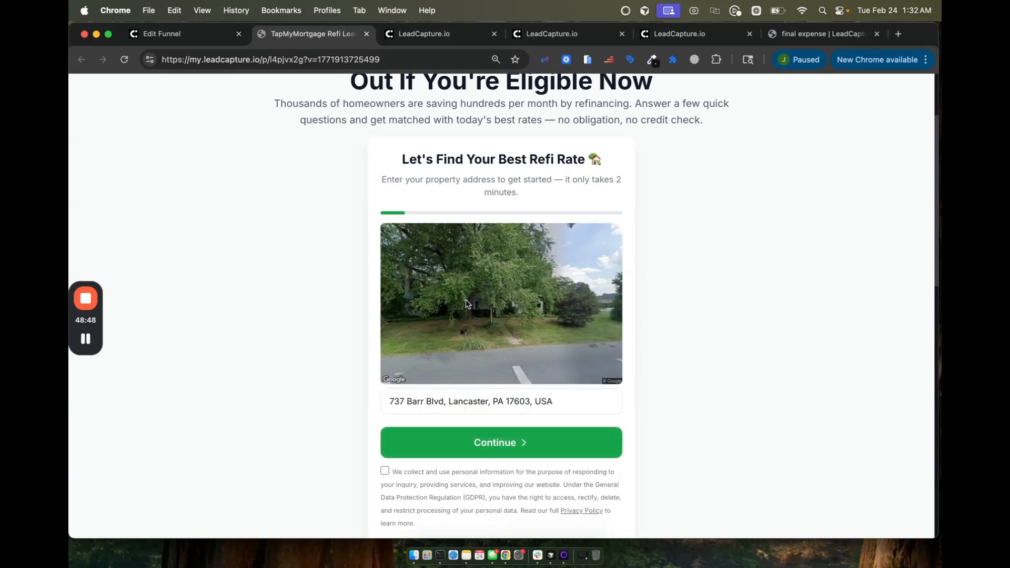
pyautogui.scroll(-1, 476, 340)
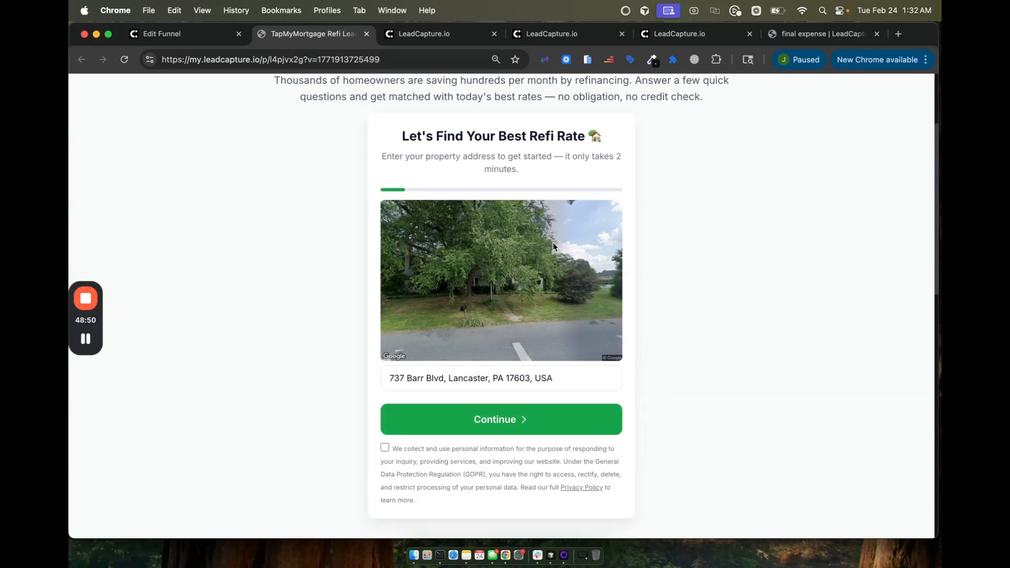
pyautogui.scroll(-1, 554, 241)
pyautogui.click(386, 440)
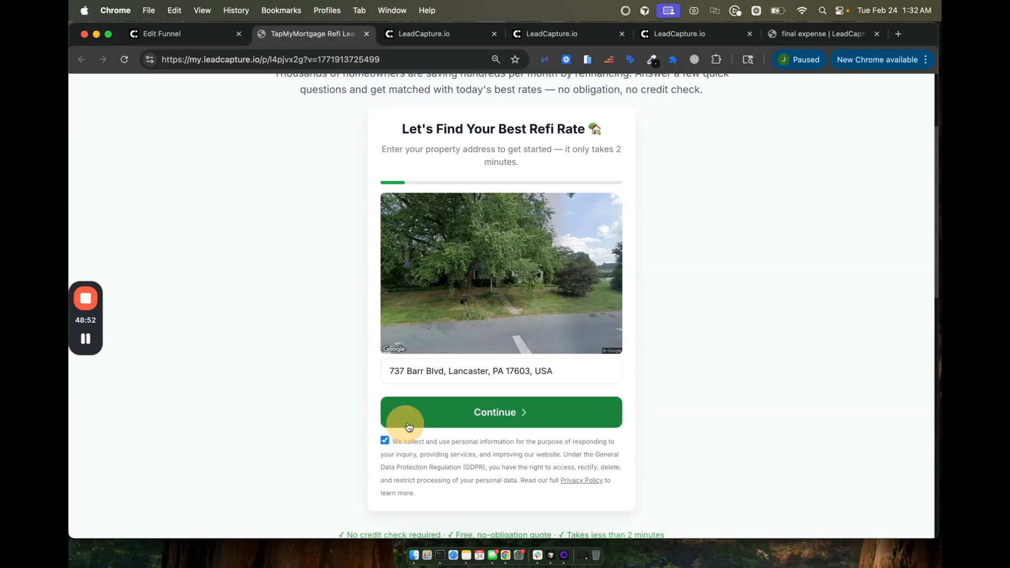
pyautogui.click(428, 421)
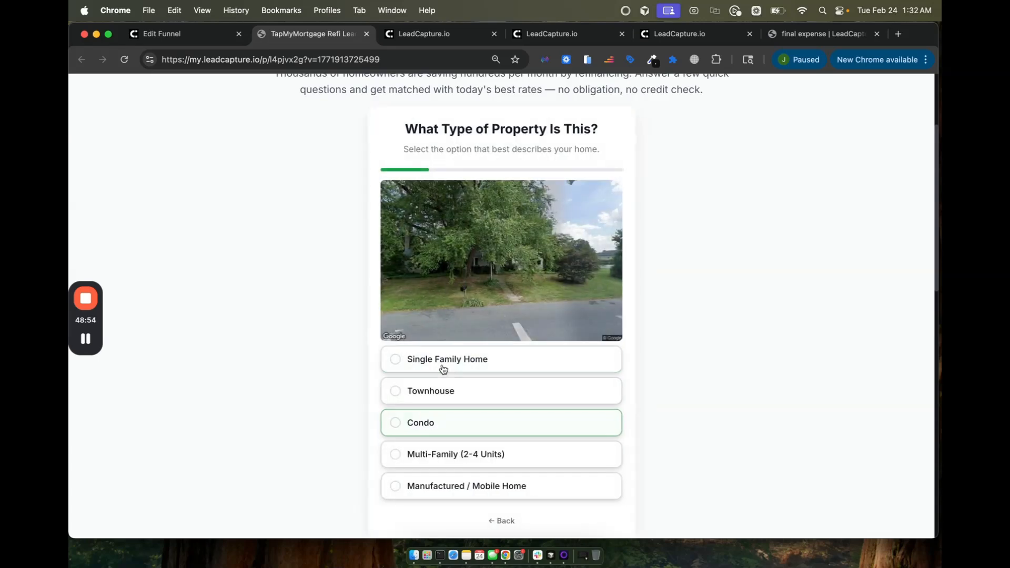
# Step: Answer Single Family Home, Primary Residence and a ~$390K balance to reach the Home Value question
pyautogui.click(421, 357)
pyautogui.scroll(-2, 436, 347)
pyautogui.click(442, 322)
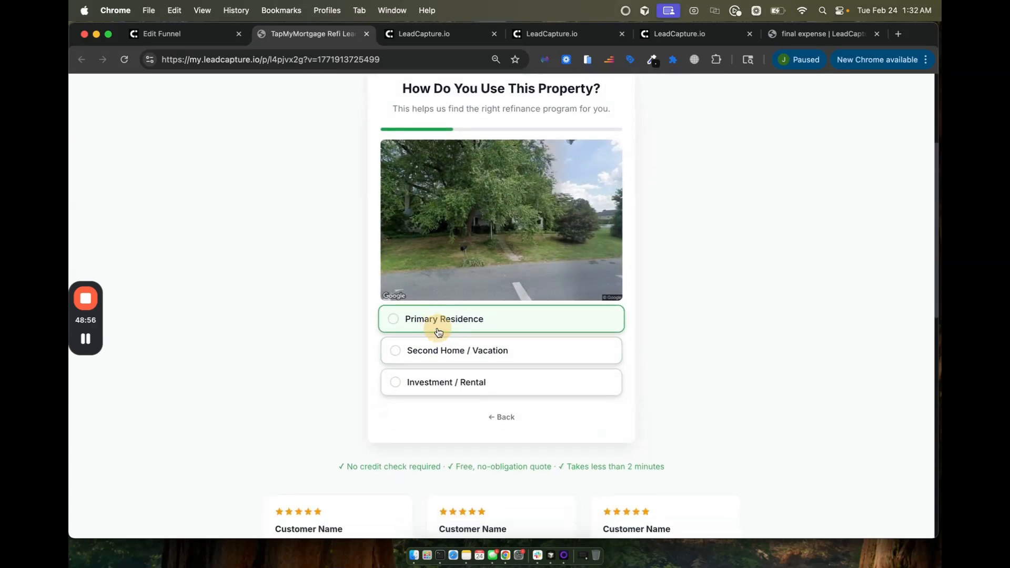
pyautogui.scroll(-1, 443, 304)
pyautogui.moveTo(454, 361); pyautogui.dragTo(466, 358)
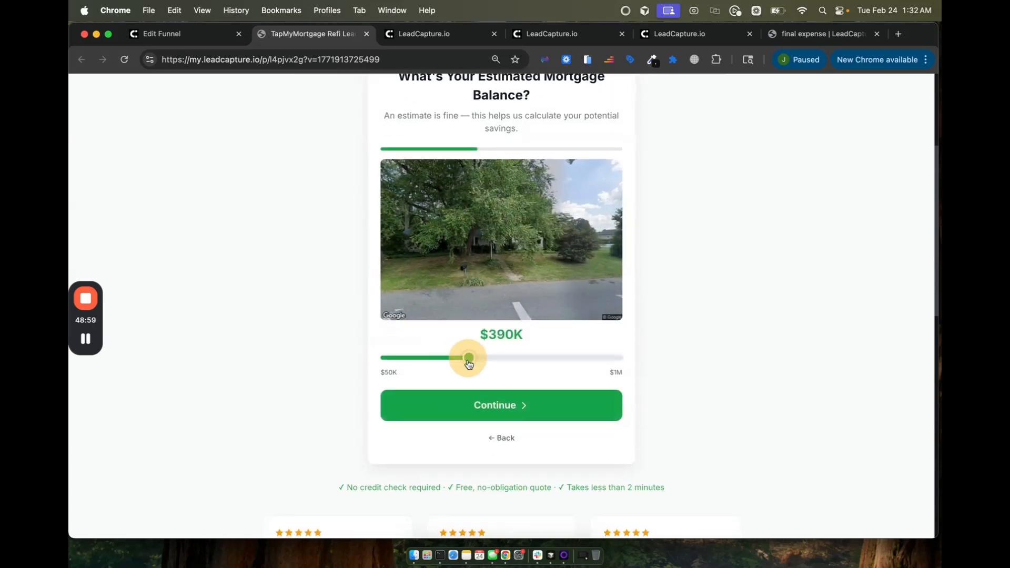
pyautogui.click(464, 406)
pyautogui.press('super+1')
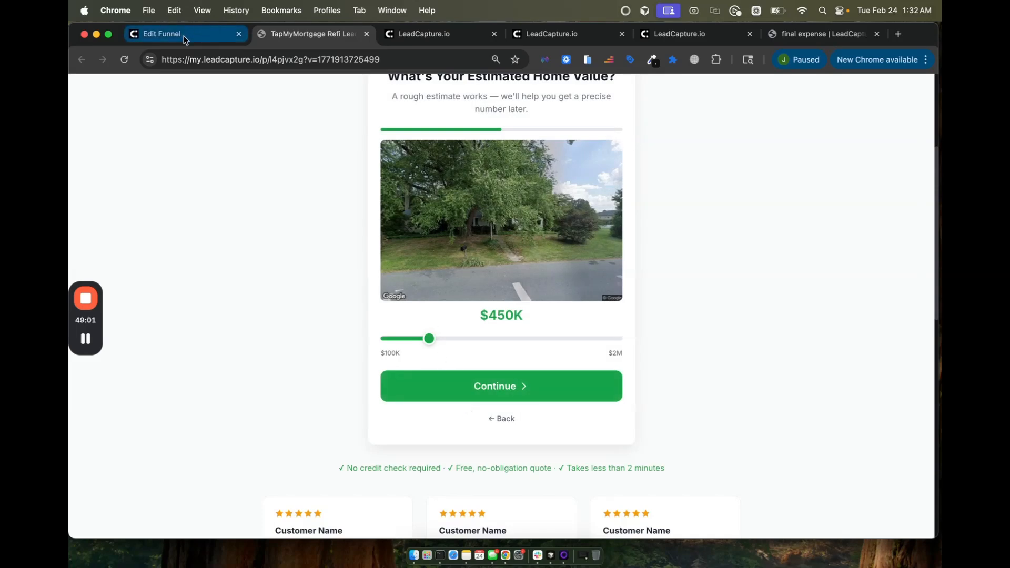
# Step: Turn off the Street View Image, then place and remove a Property Image block below the form
pyautogui.scroll(-1, 216, 513)
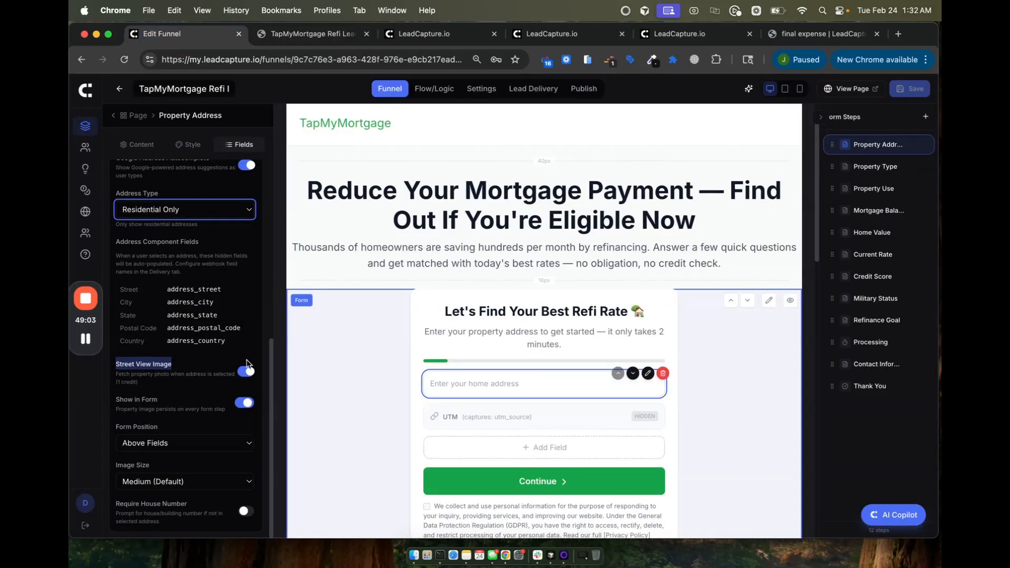
pyautogui.click(245, 372)
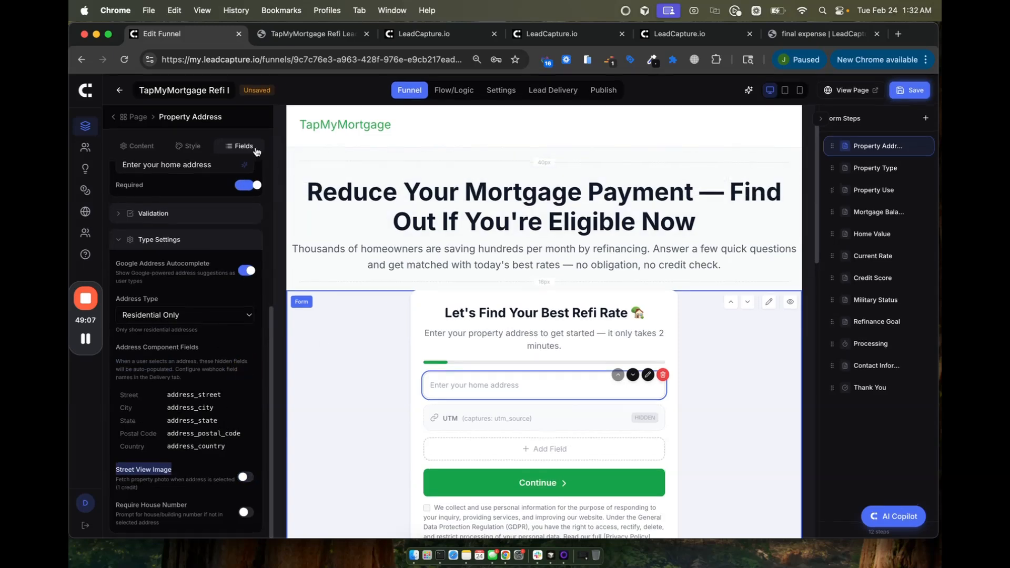
pyautogui.click(116, 116)
pyautogui.scroll(-6, 184, 315)
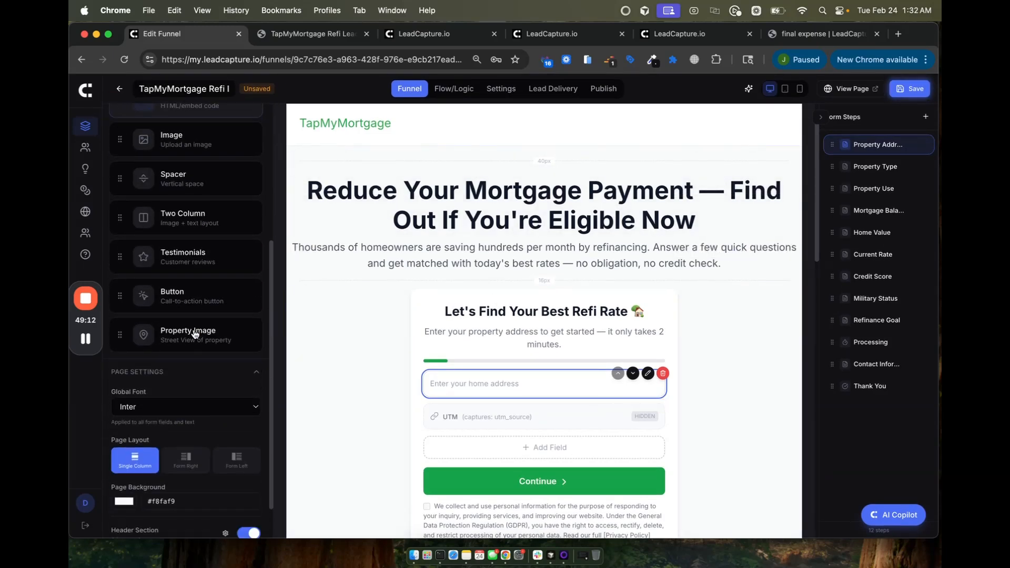
pyautogui.moveTo(122, 300); pyautogui.dragTo(480, 419)
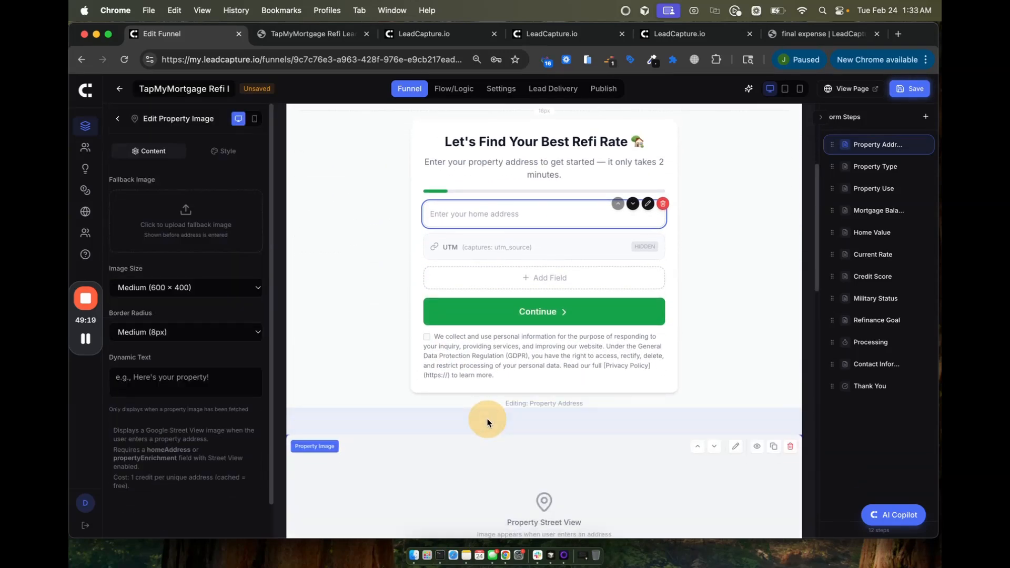
pyautogui.scroll(-2, 497, 475)
pyautogui.scroll(-1, 497, 475)
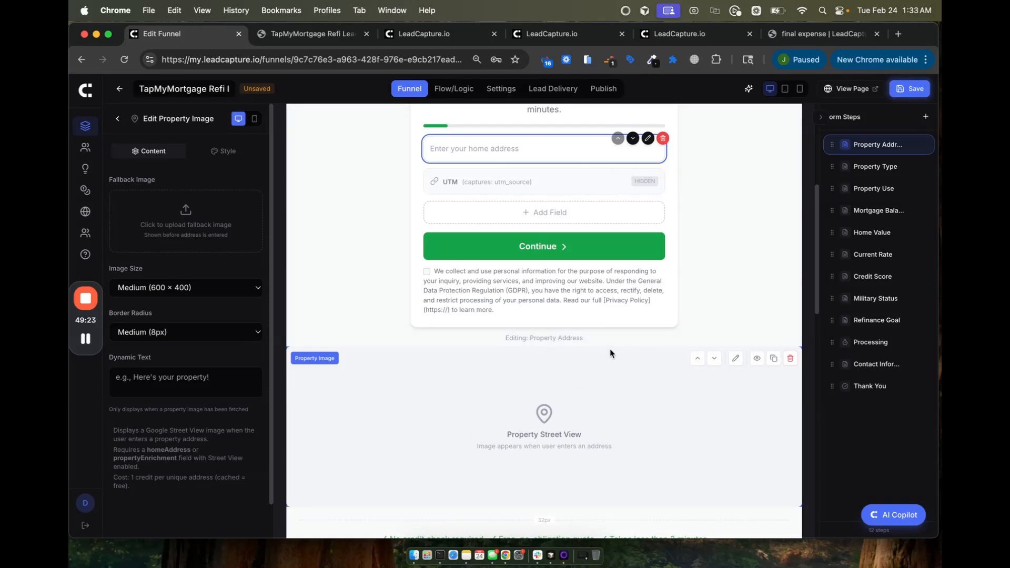
pyautogui.click(790, 358)
# Step: Save the funnel and show the Property Address step in the preview
pyautogui.click(908, 90)
pyautogui.scroll(5, 629, 280)
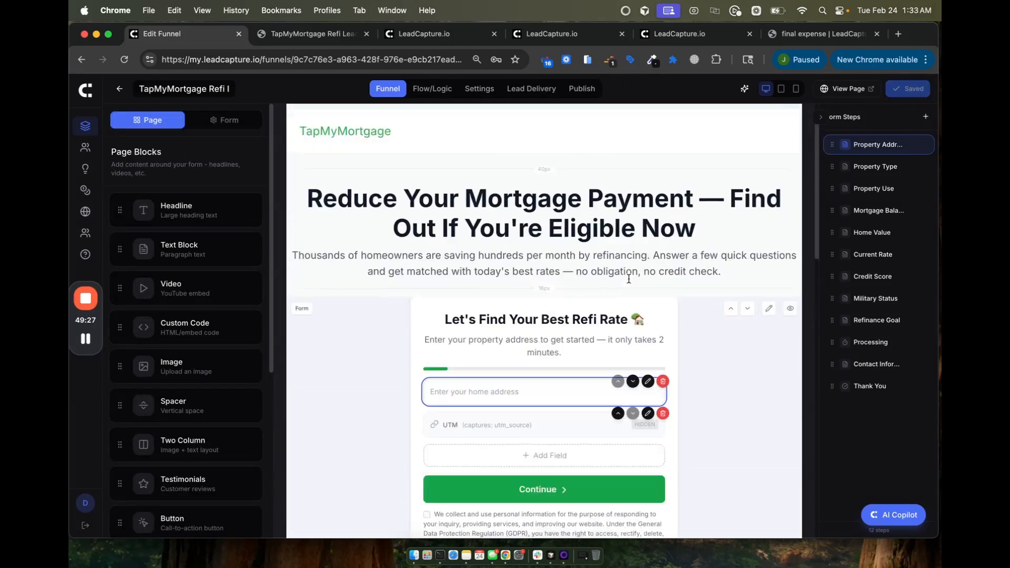
pyautogui.click(861, 150)
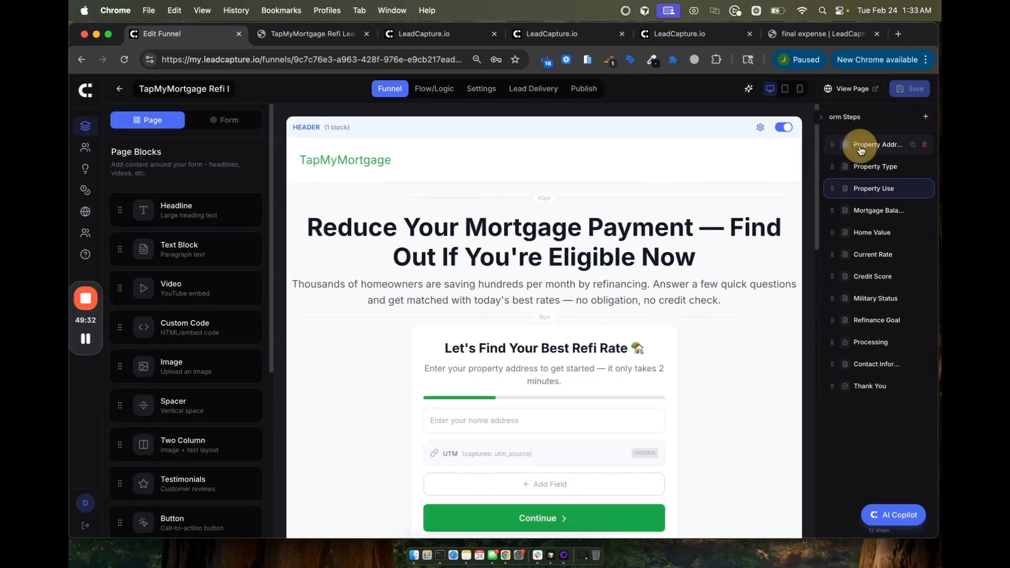
# Step: Review the Property Type step's answer routes, leave Condo unchanged, and bring up the add-step menu
pyautogui.click(862, 167)
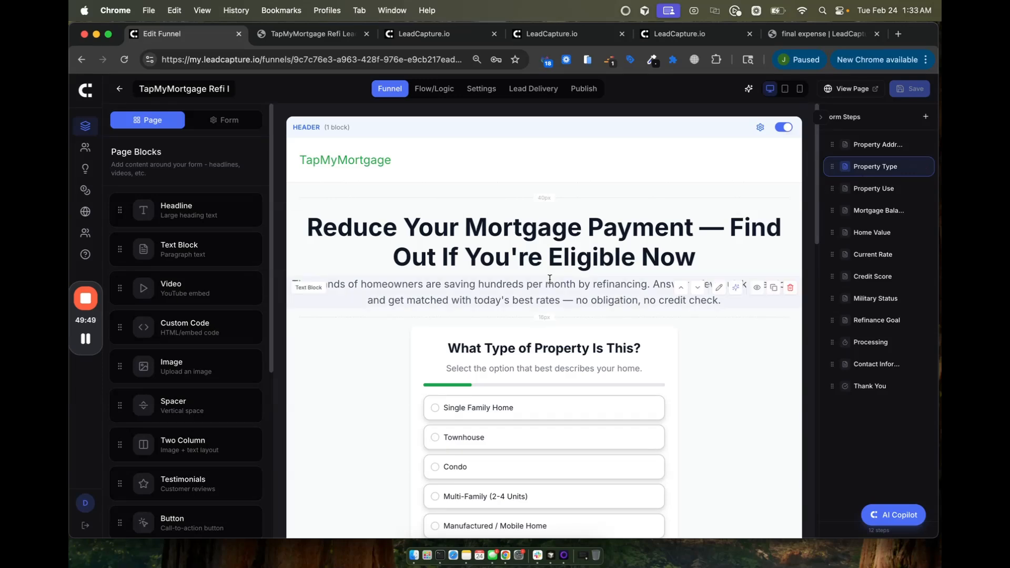
pyautogui.scroll(-3, 658, 341)
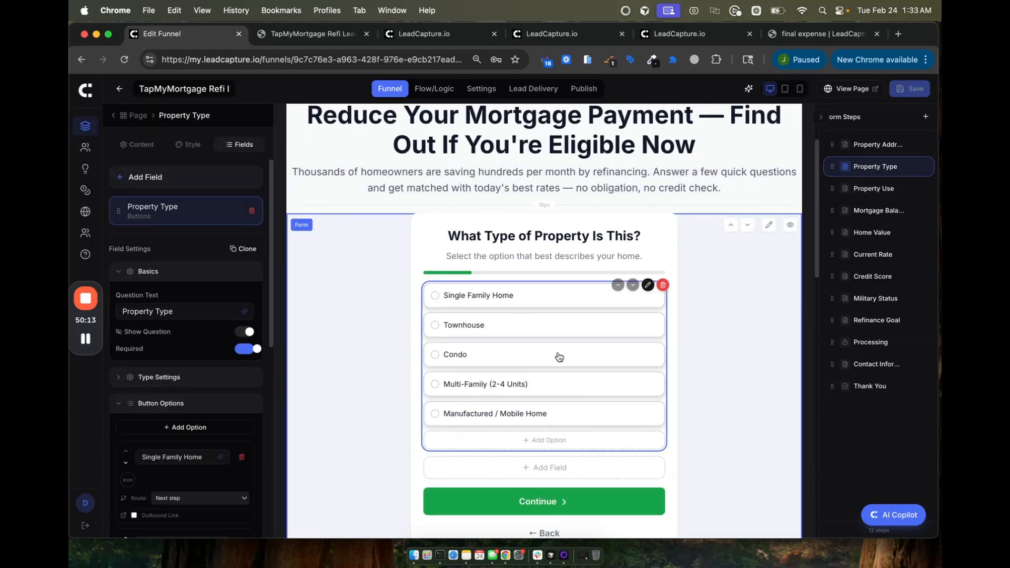
pyautogui.scroll(-10, 210, 408)
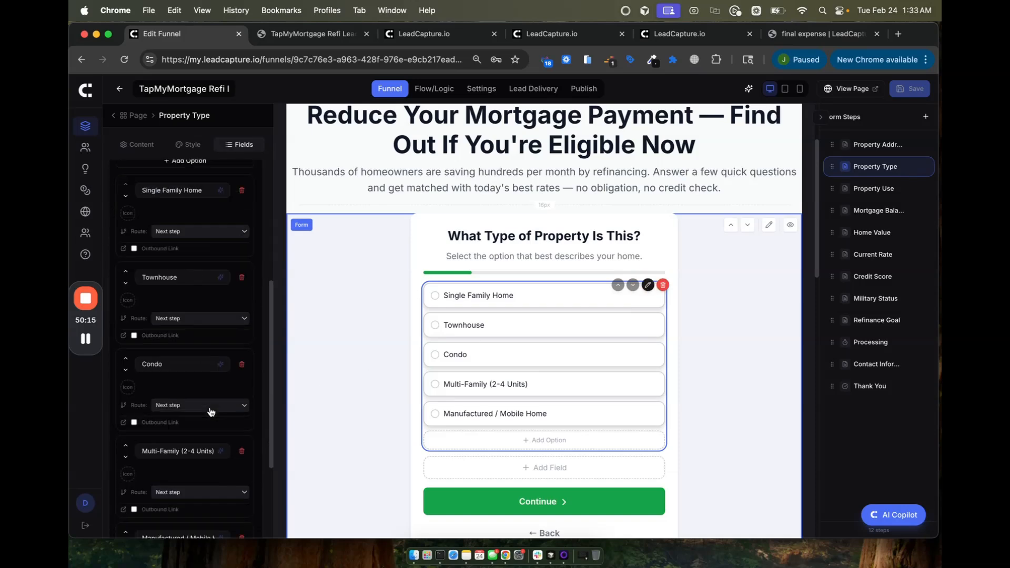
pyautogui.click(172, 289)
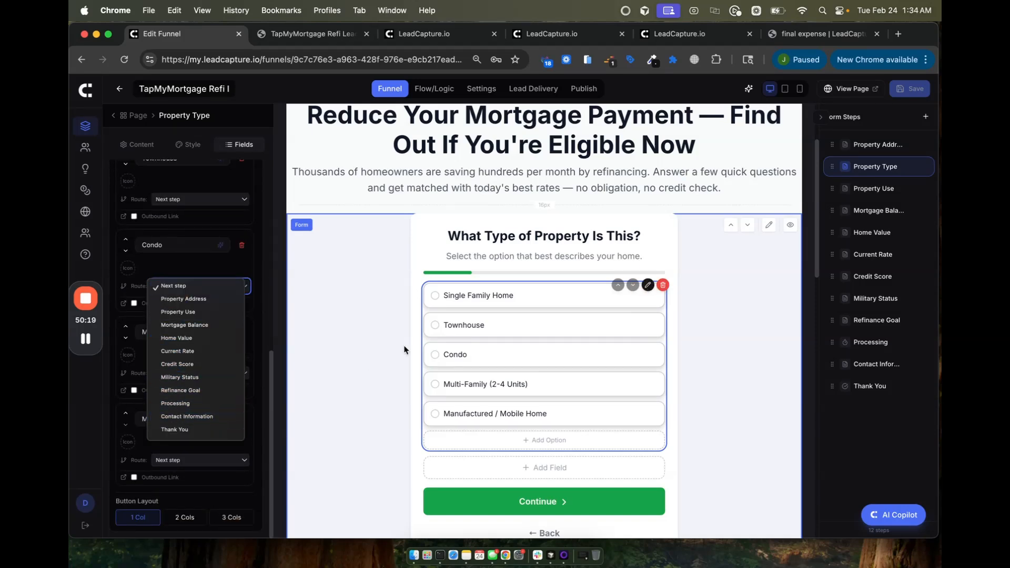
pyautogui.click(869, 421)
pyautogui.click(925, 117)
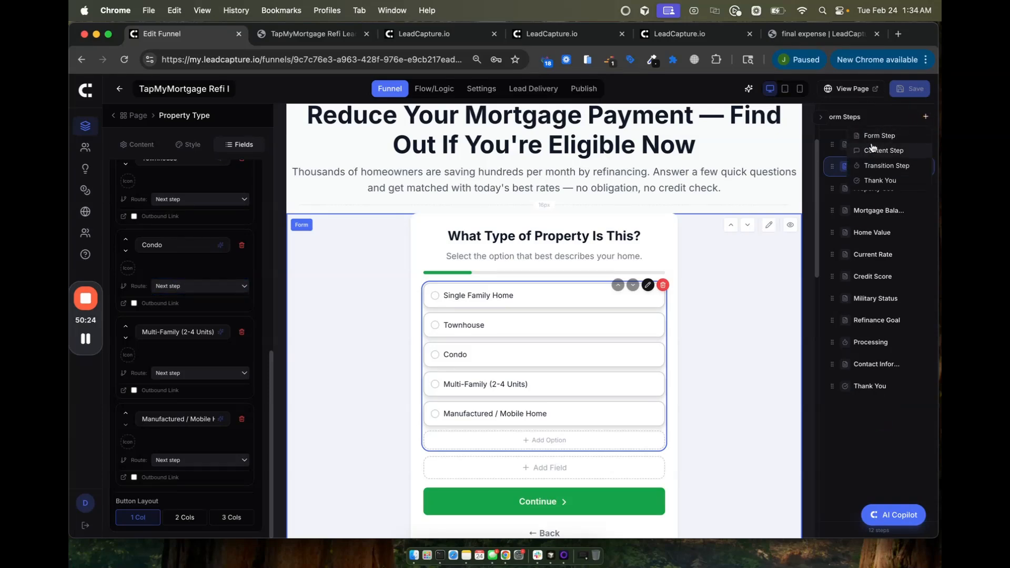
# Step: Add a Thank You step named DQ and switch off its success icon
pyautogui.click(880, 180)
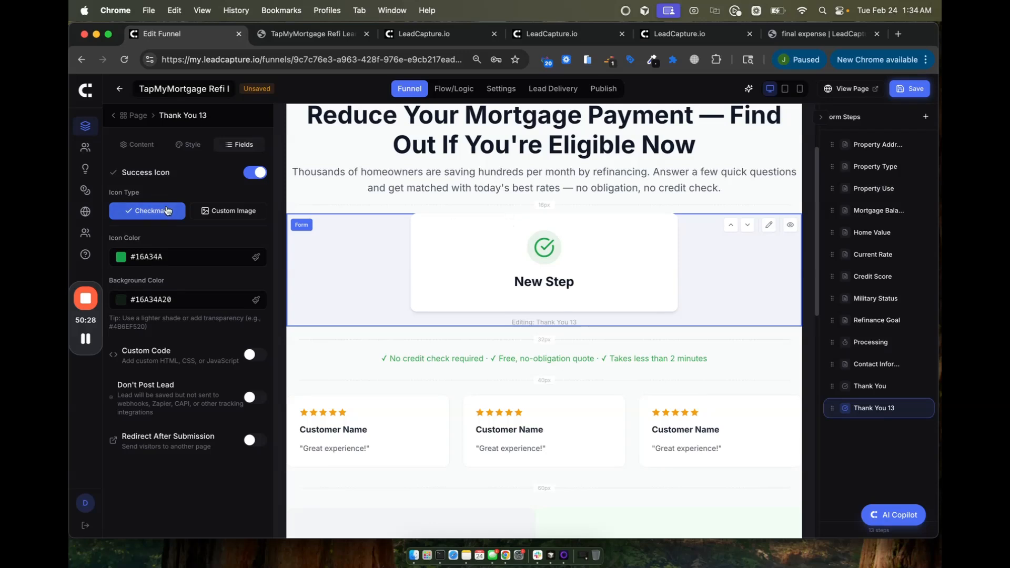
pyautogui.click(137, 144)
pyautogui.tripleClick(141, 190)
pyautogui.write('DQ')
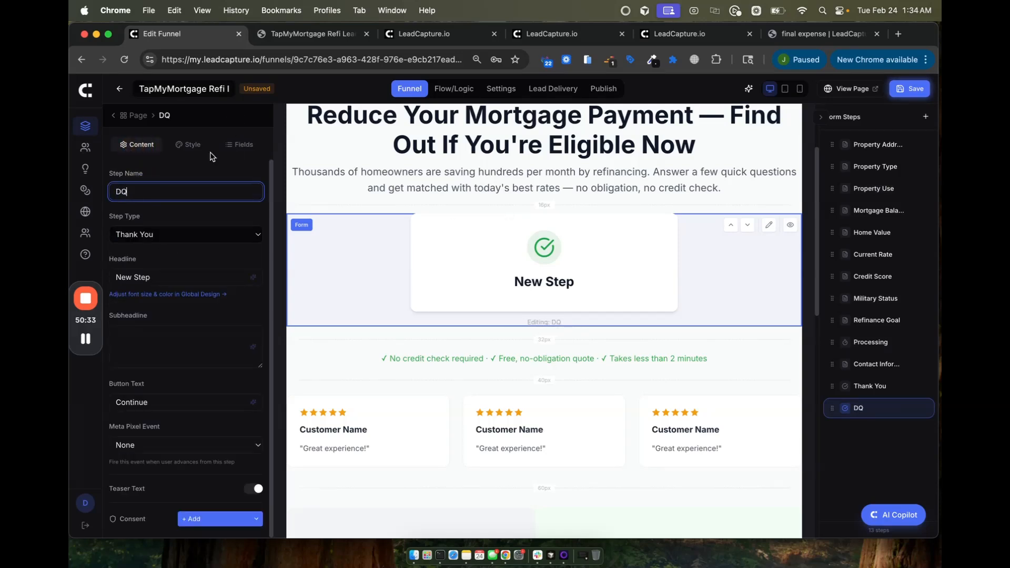
pyautogui.click(237, 145)
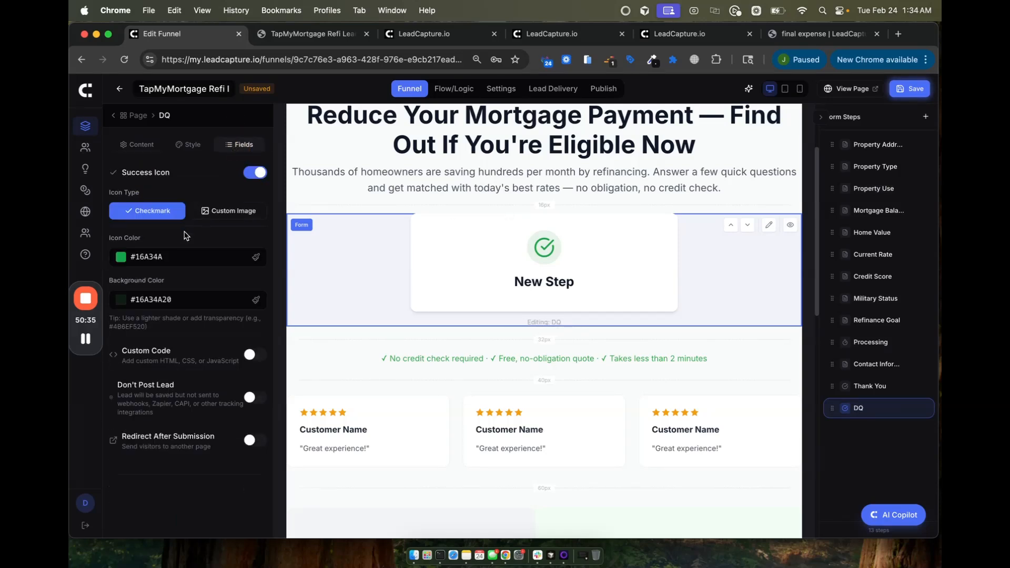
pyautogui.click(253, 176)
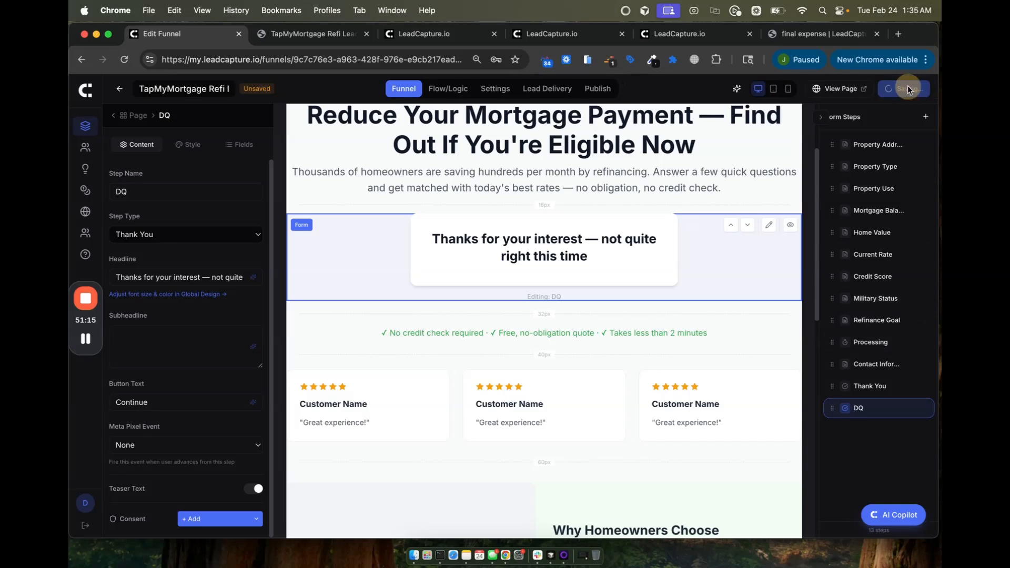
pyautogui.click(873, 166)
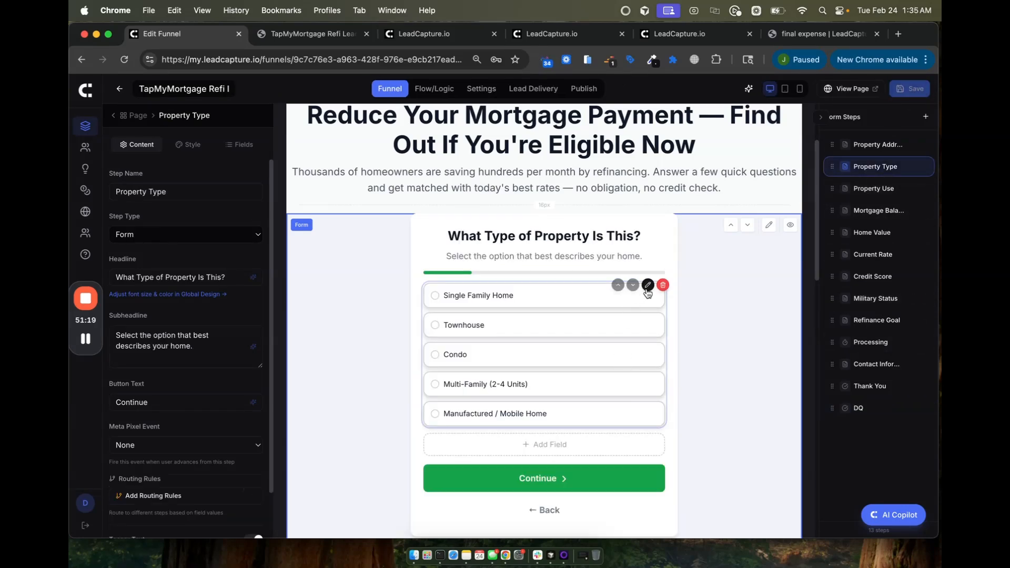
# Step: Route Condo, Manufactured / Mobile Home and Multi-Family (2-4 Units) answers to DQ and save
pyautogui.click(563, 304)
pyautogui.scroll(-7, 182, 448)
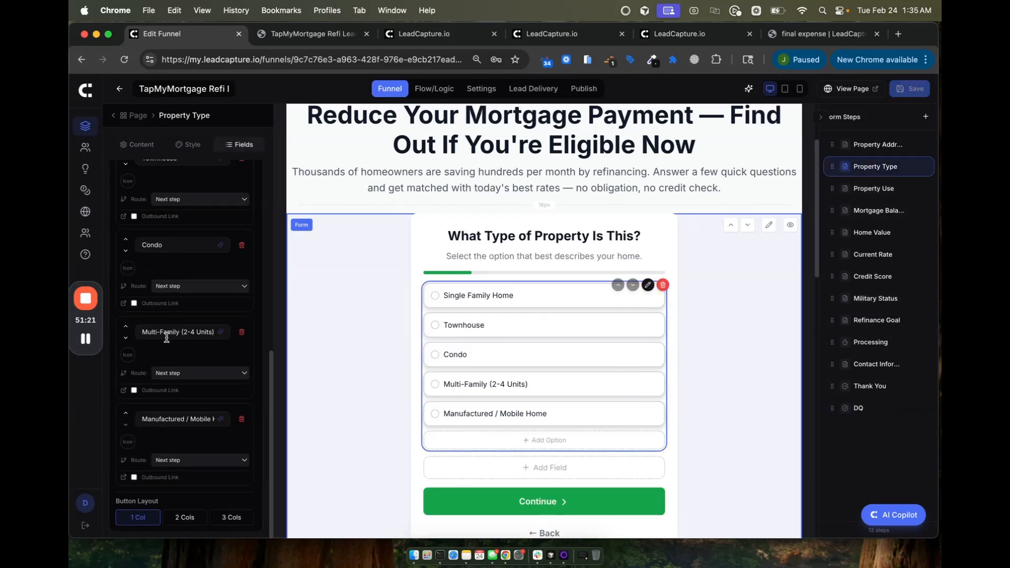
pyautogui.click(169, 290)
pyautogui.click(169, 444)
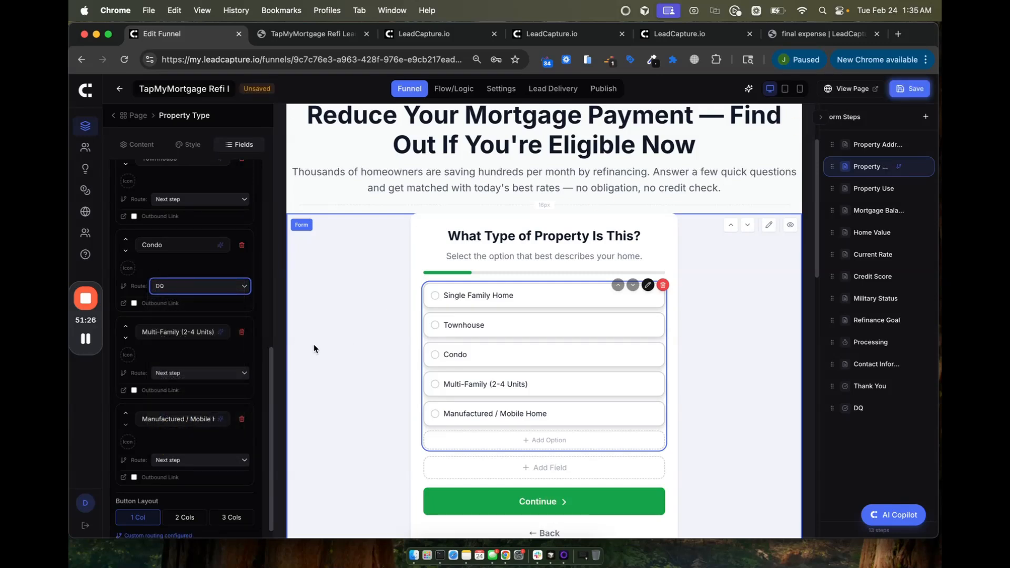
pyautogui.click(170, 459)
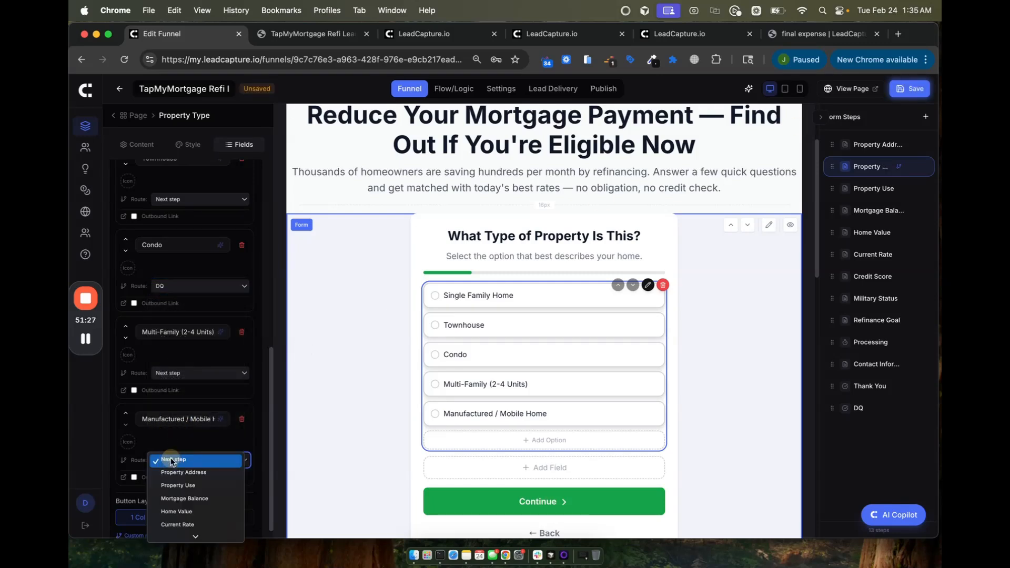
pyautogui.click(169, 533)
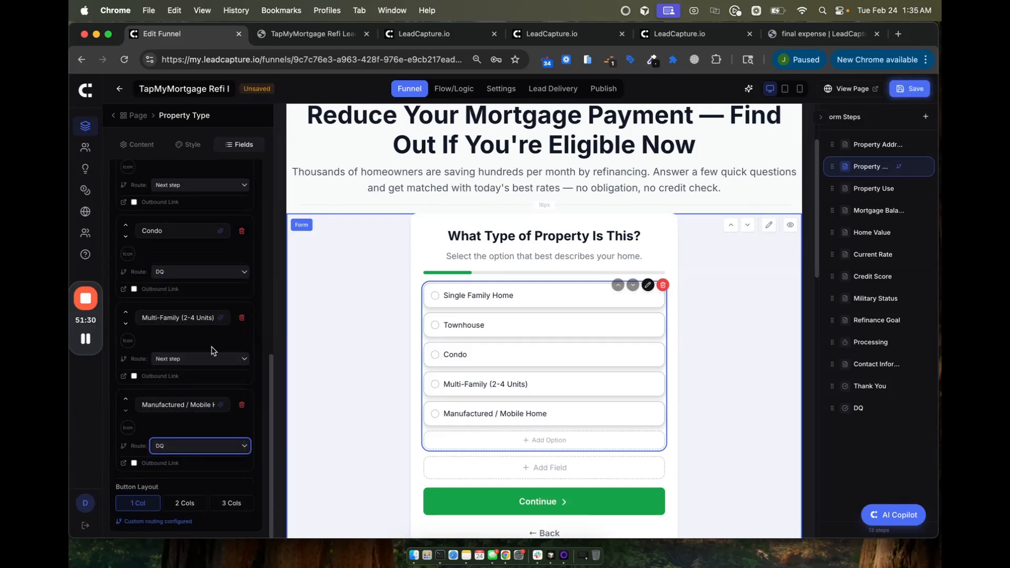
pyautogui.scroll(5, 212, 351)
pyautogui.click(177, 448)
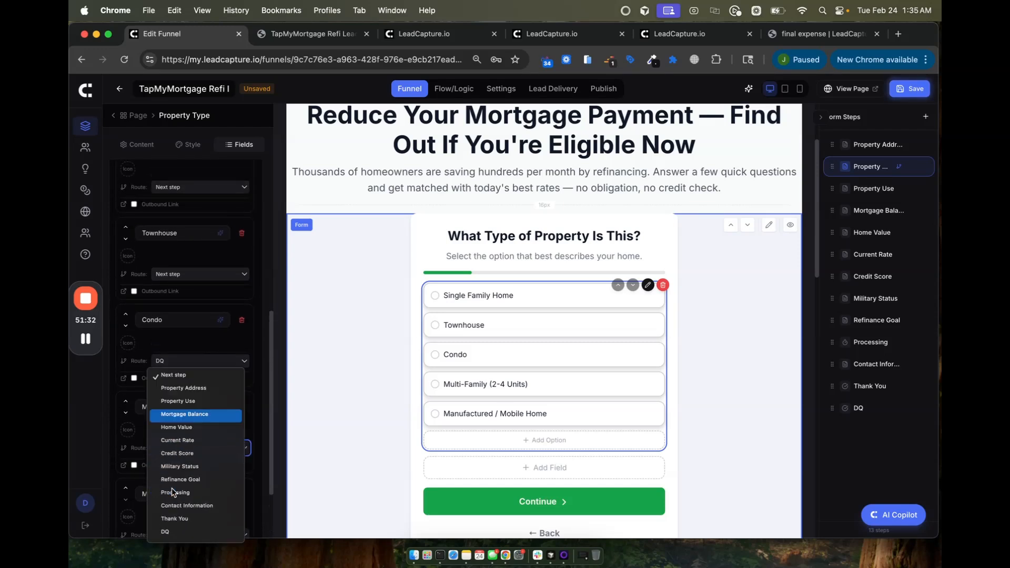
pyautogui.click(166, 532)
pyautogui.click(914, 86)
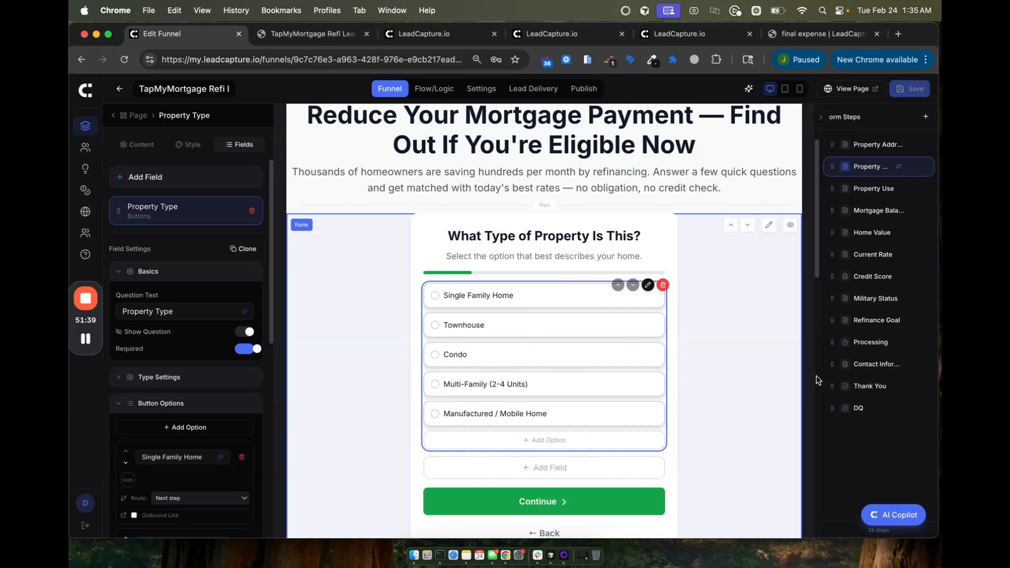
# Step: Turn on Don't Post Lead for the DQ step and save
pyautogui.click(860, 409)
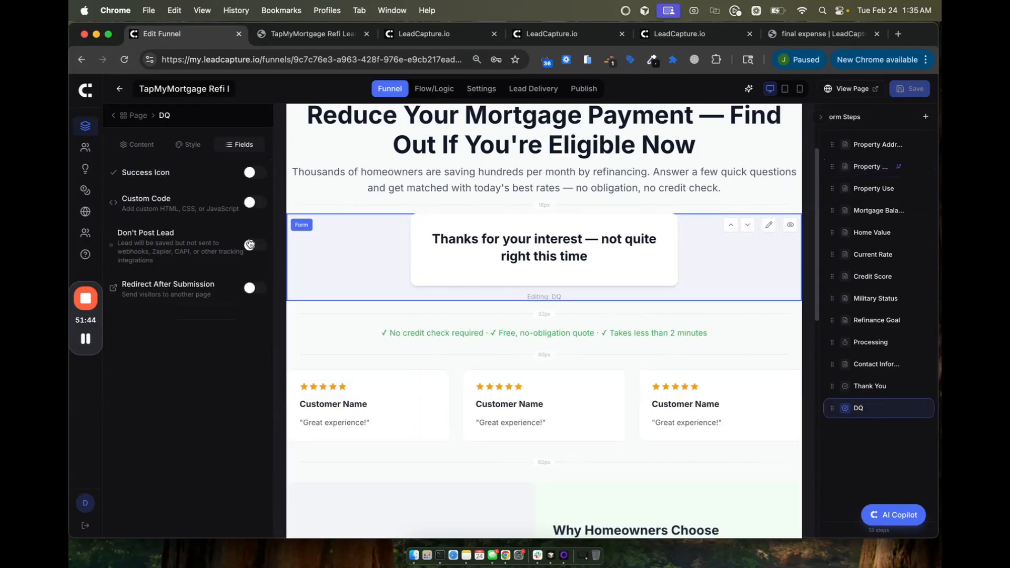
pyautogui.click(249, 245)
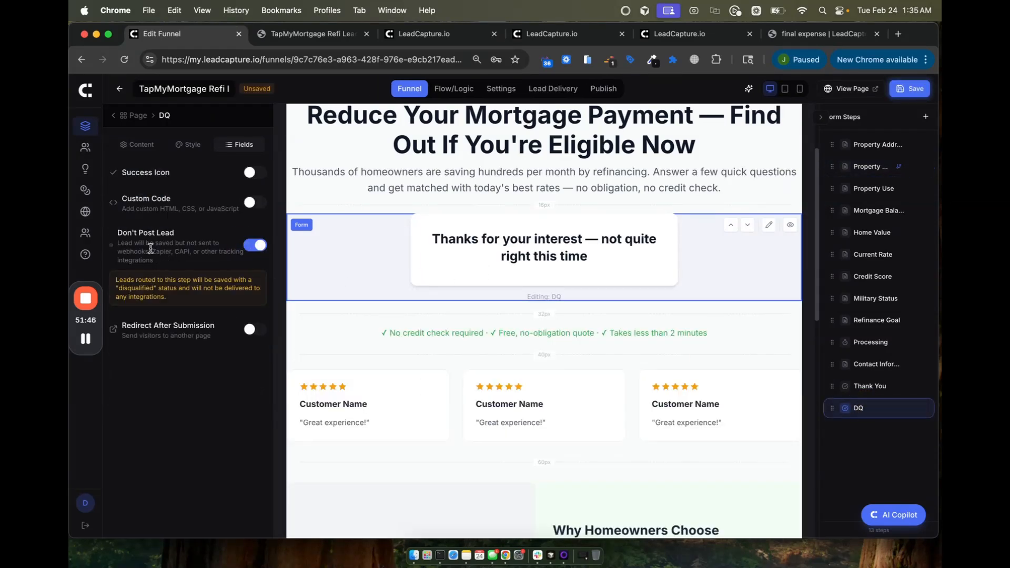
pyautogui.click(908, 89)
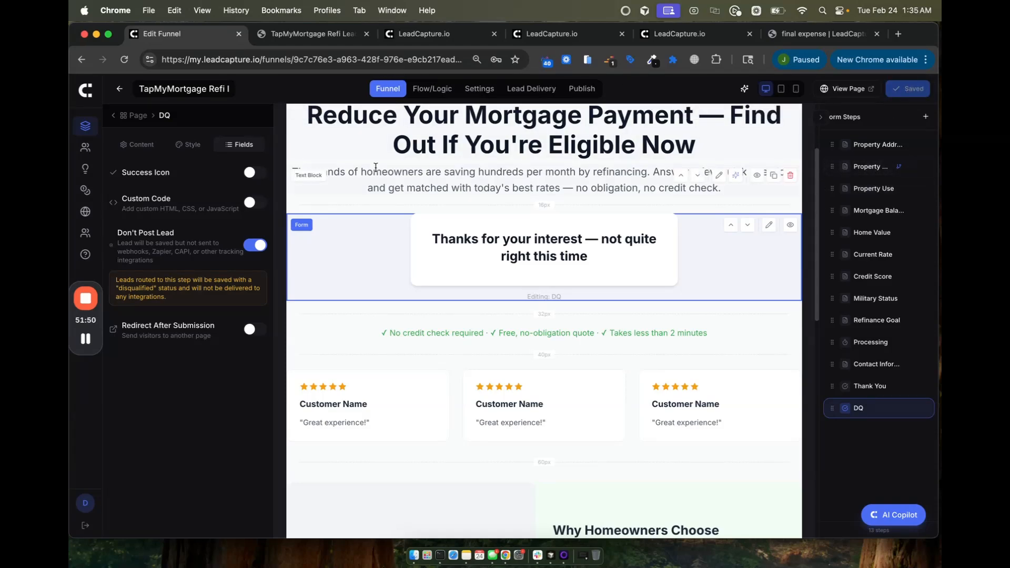
# Step: Inspect the Property Type routes in the flow view, cancelling a new branching rule
pyautogui.click(432, 89)
pyautogui.scroll(3, 478, 224)
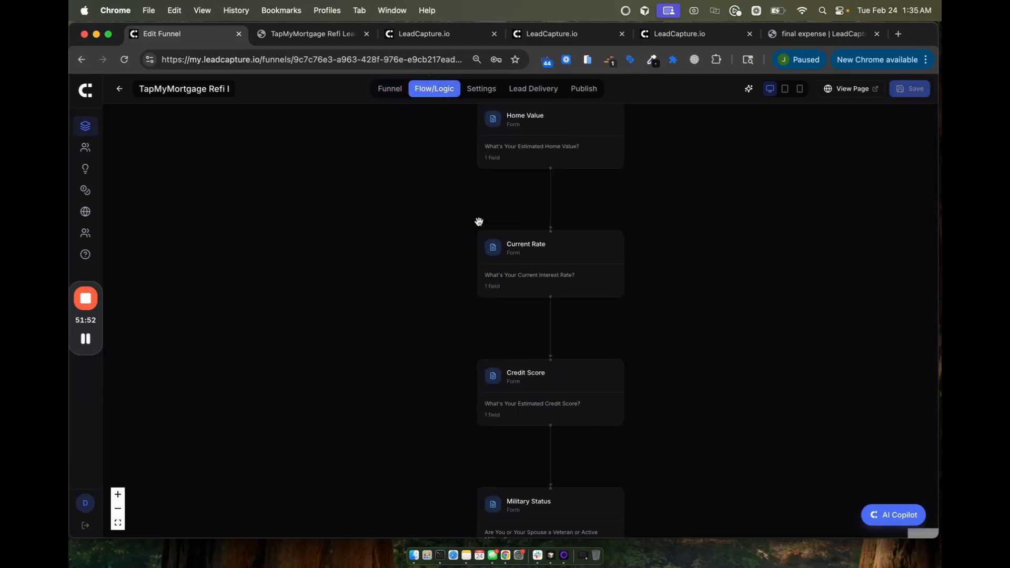
pyautogui.moveTo(478, 224); pyautogui.dragTo(413, 519)
pyautogui.moveTo(560, 223); pyautogui.dragTo(555, 452)
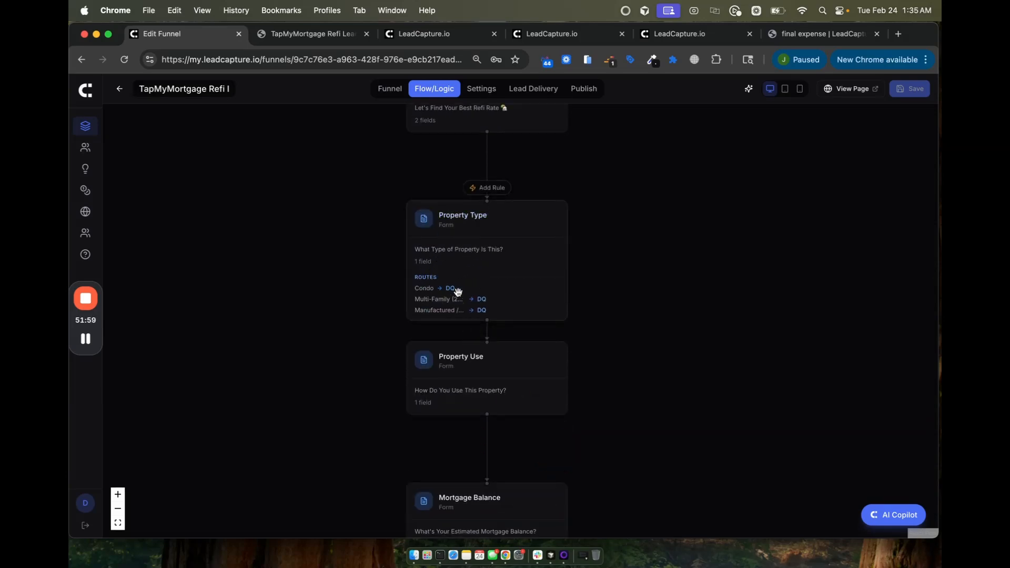
pyautogui.click(492, 192)
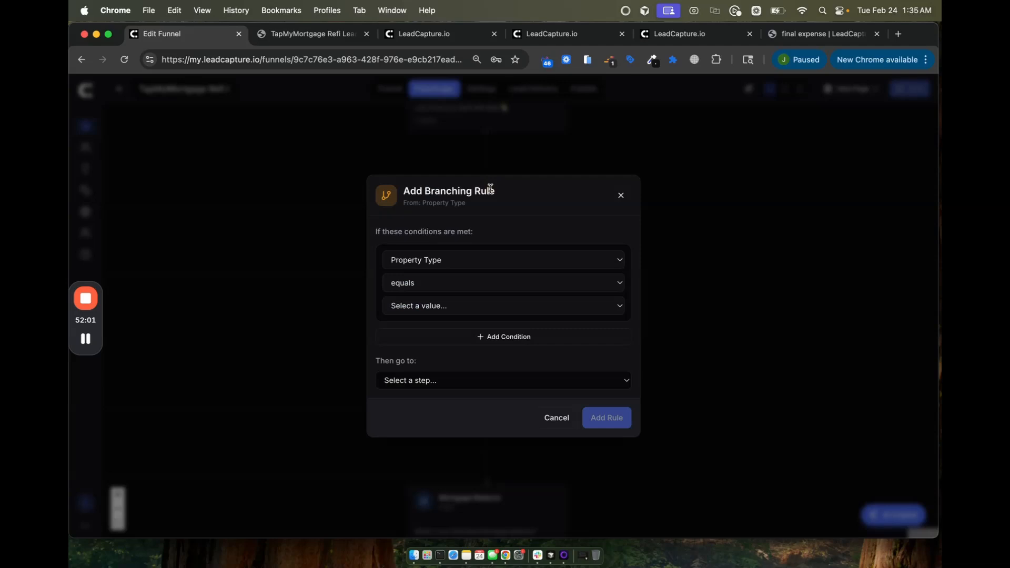
pyautogui.click(621, 195)
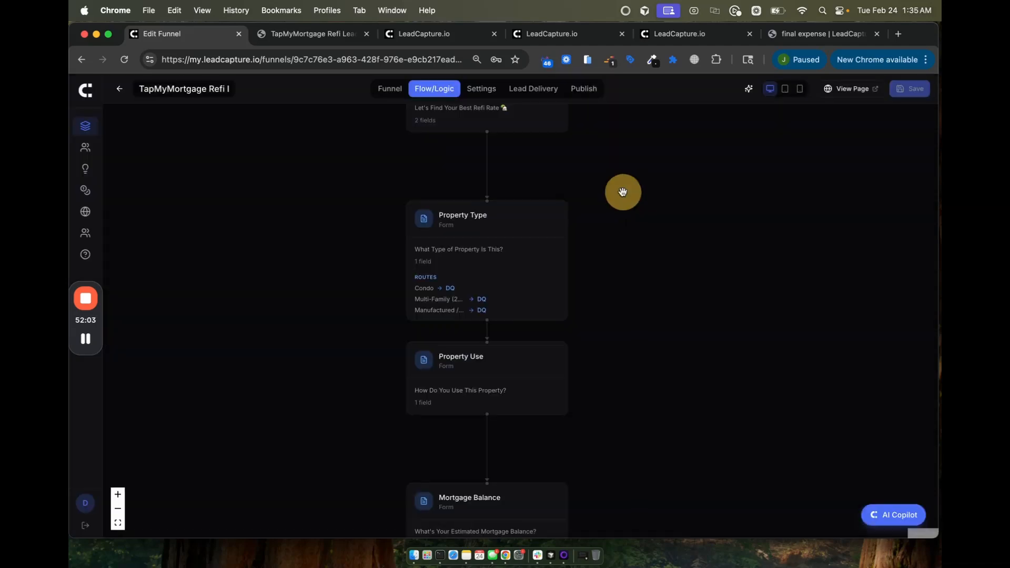
# Step: Back in the page editor, select the Credit Score step
pyautogui.click(389, 88)
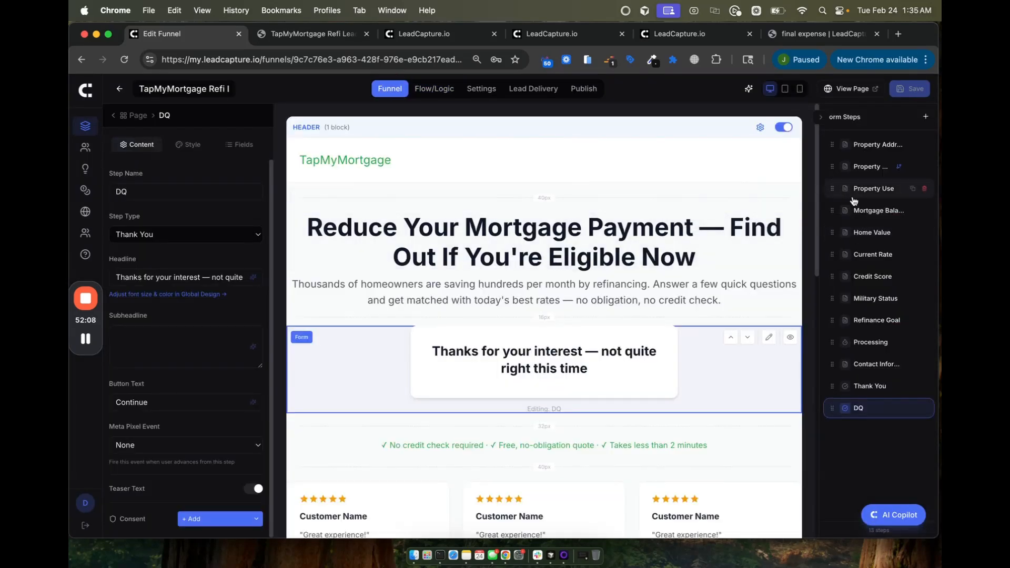
pyautogui.click(863, 277)
pyautogui.scroll(-3, 605, 332)
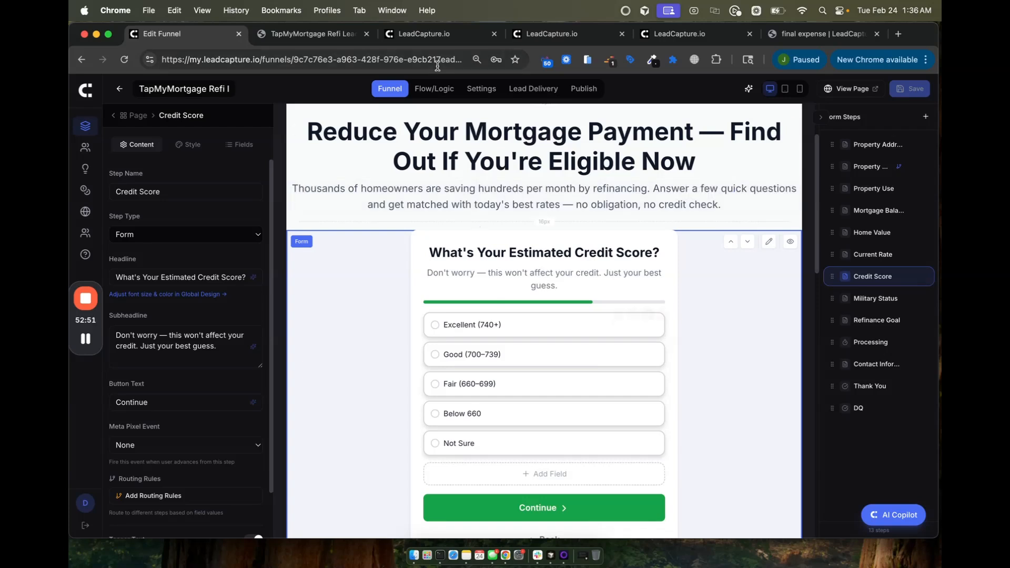
# Step: Look at the field and comparison options for a branching rule from Current Rate
pyautogui.click(435, 93)
pyautogui.scroll(3, 506, 245)
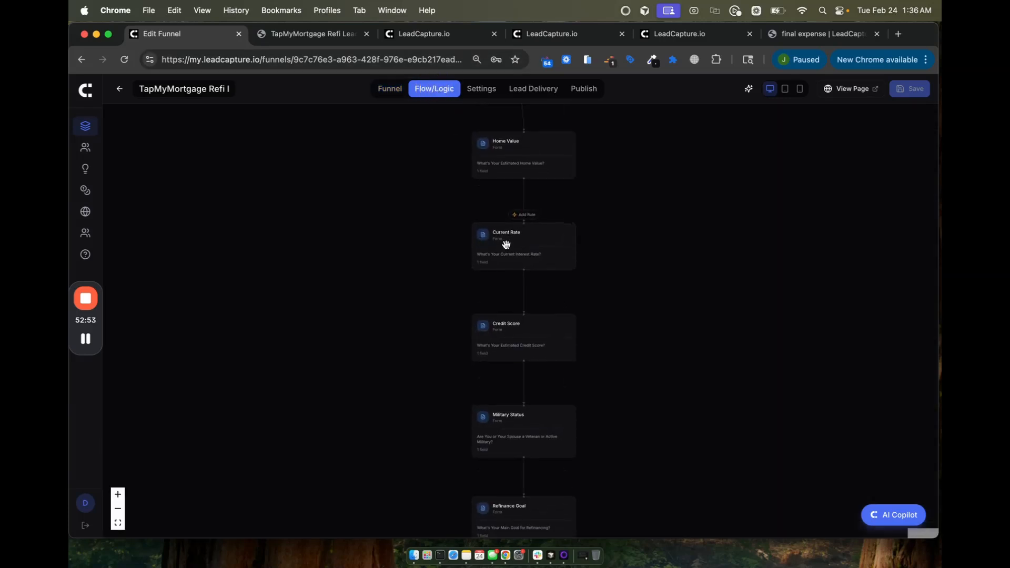
pyautogui.click(528, 206)
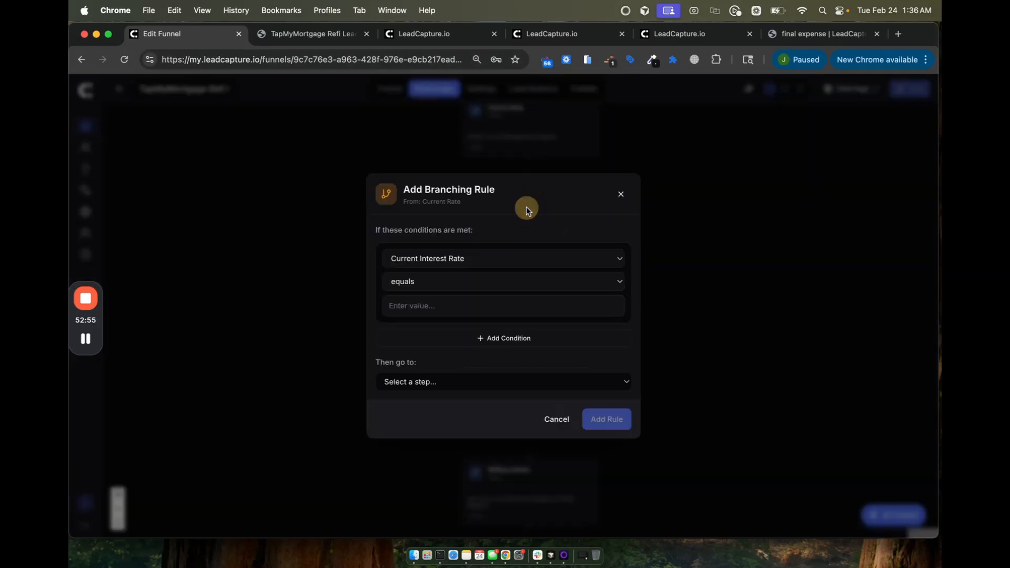
pyautogui.click(421, 258)
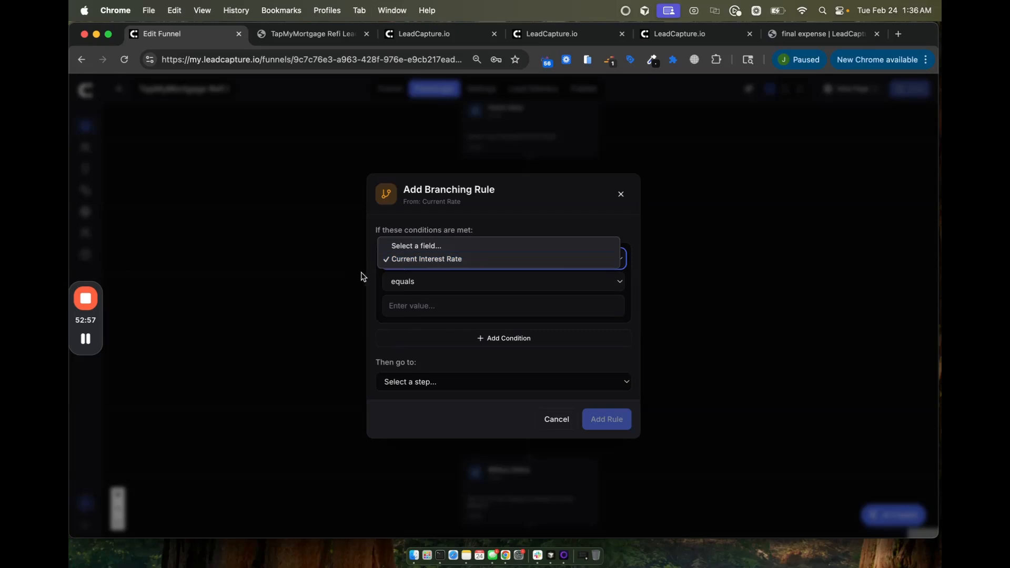
pyautogui.click(366, 287)
pyautogui.click(389, 282)
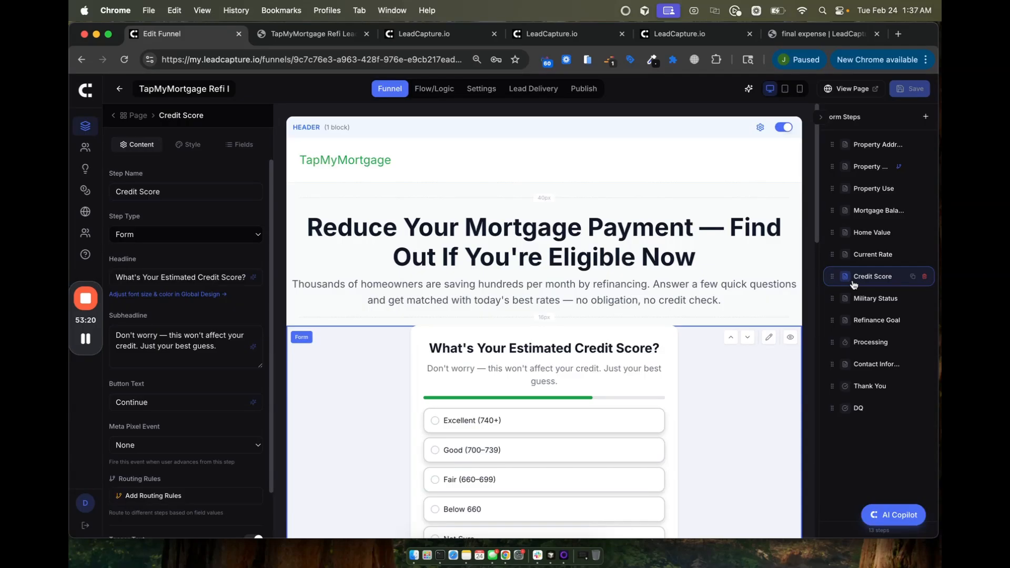
# Step: Ask AI Copilot to route credit scores below 600 on the Credit Score step to DQ
pyautogui.click(884, 515)
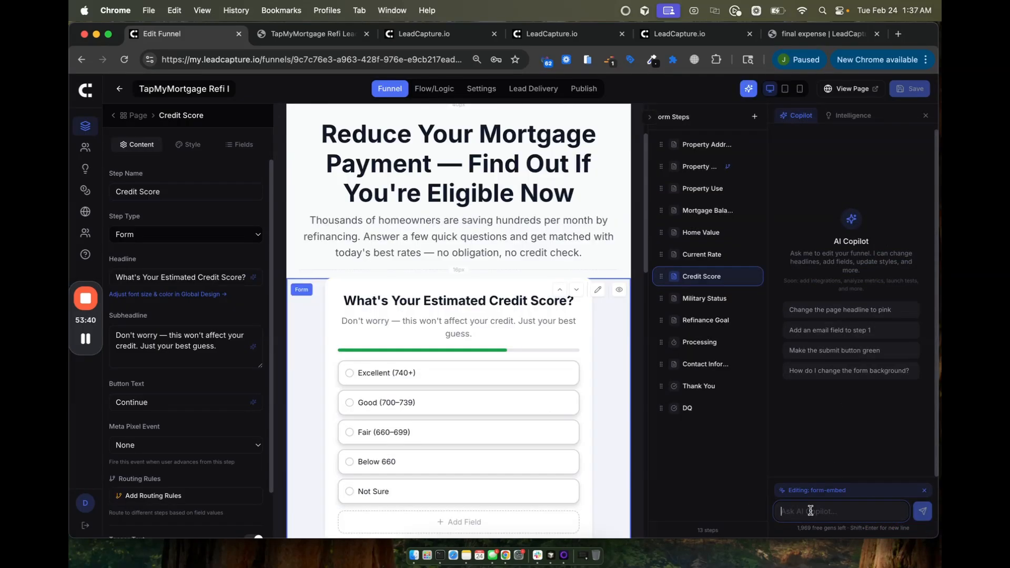
pyautogui.write('in the credit s')
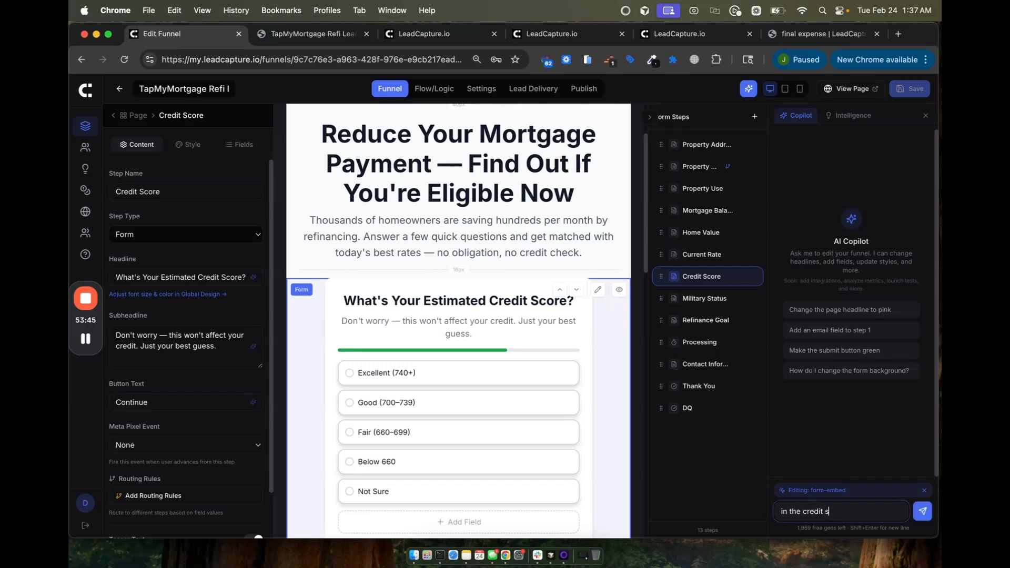
pyautogui.write("tep if someone has a credit score that's below 600 ro")
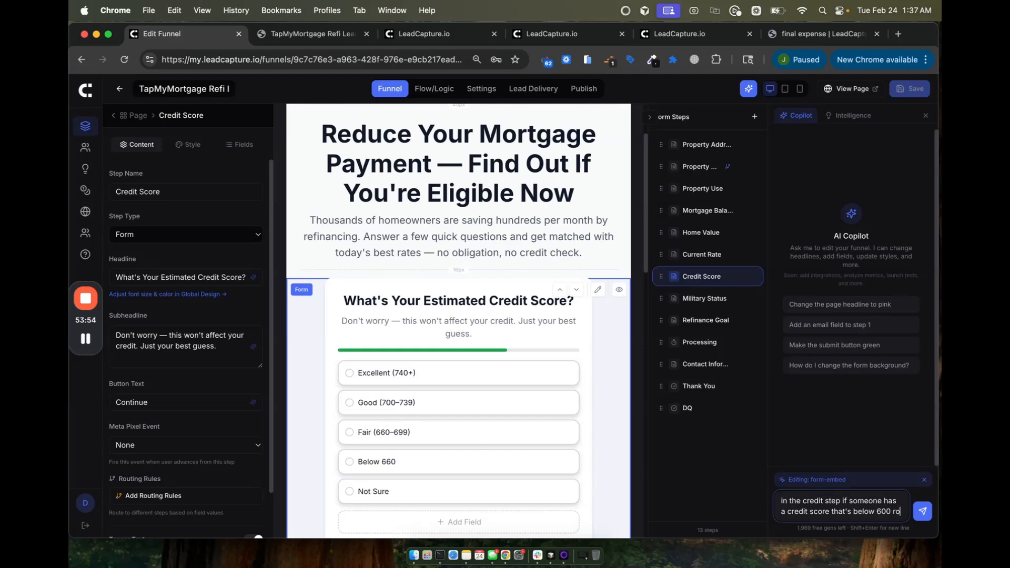
pyautogui.write('ute them to DQ')
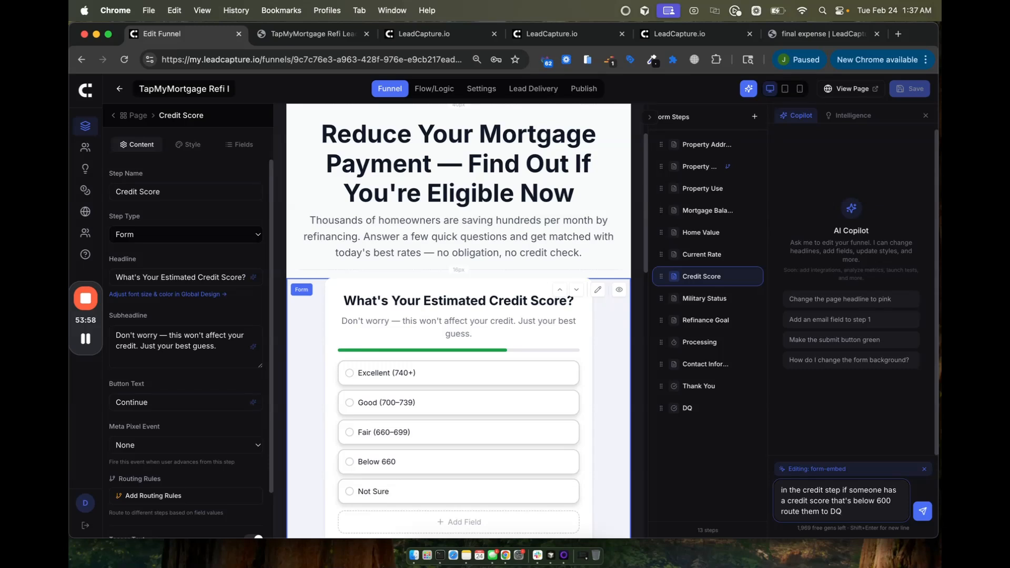
pyautogui.press('Return')
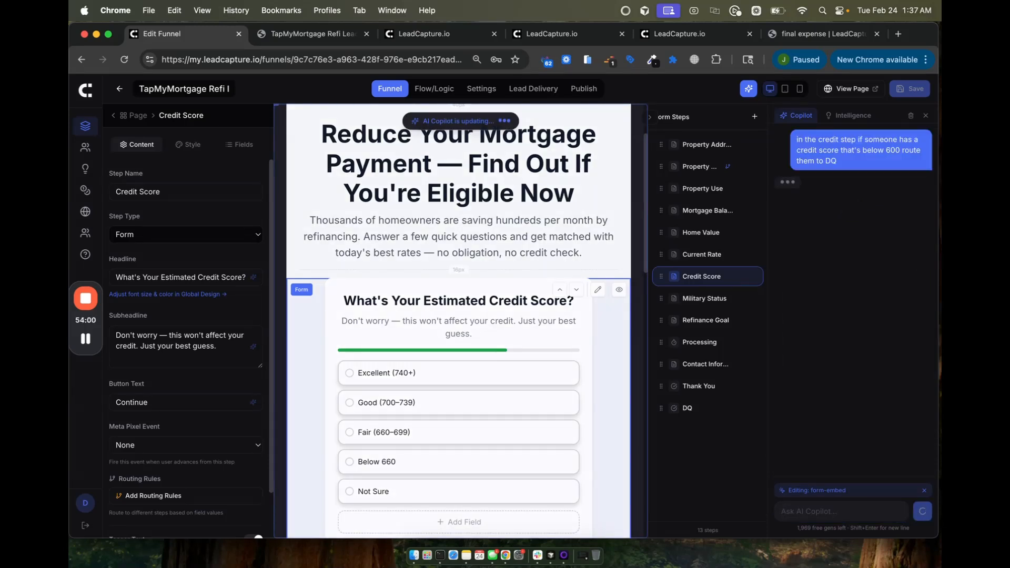
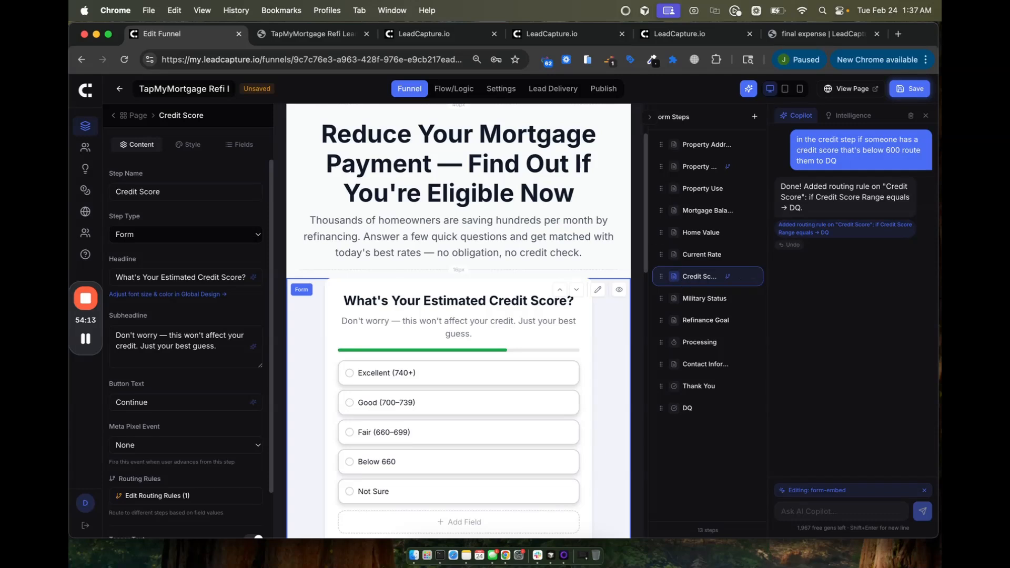
# Step: Save the funnel and move the Credit Score step to the top of the form steps
pyautogui.click(905, 94)
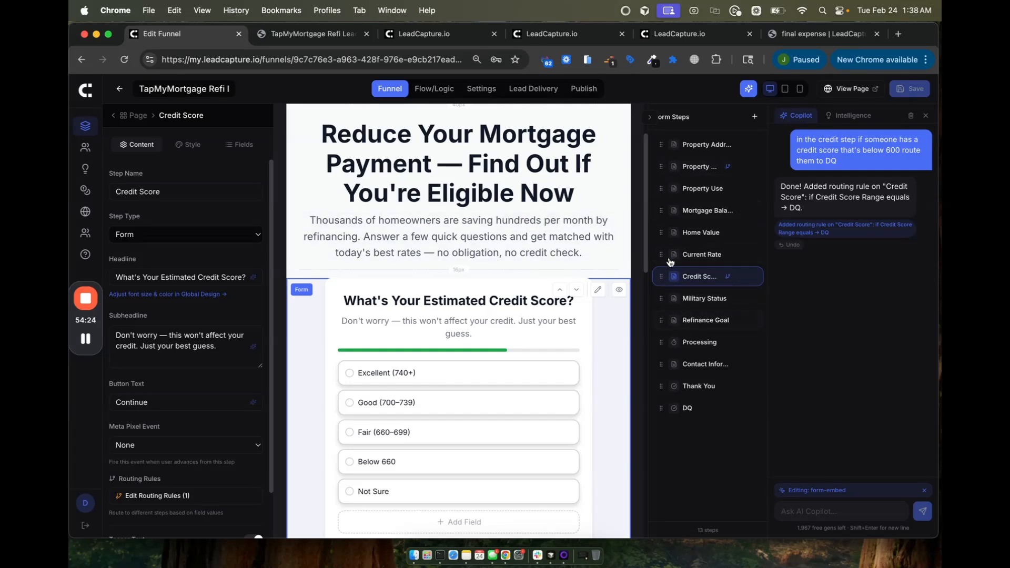
pyautogui.moveTo(659, 275); pyautogui.dragTo(667, 144)
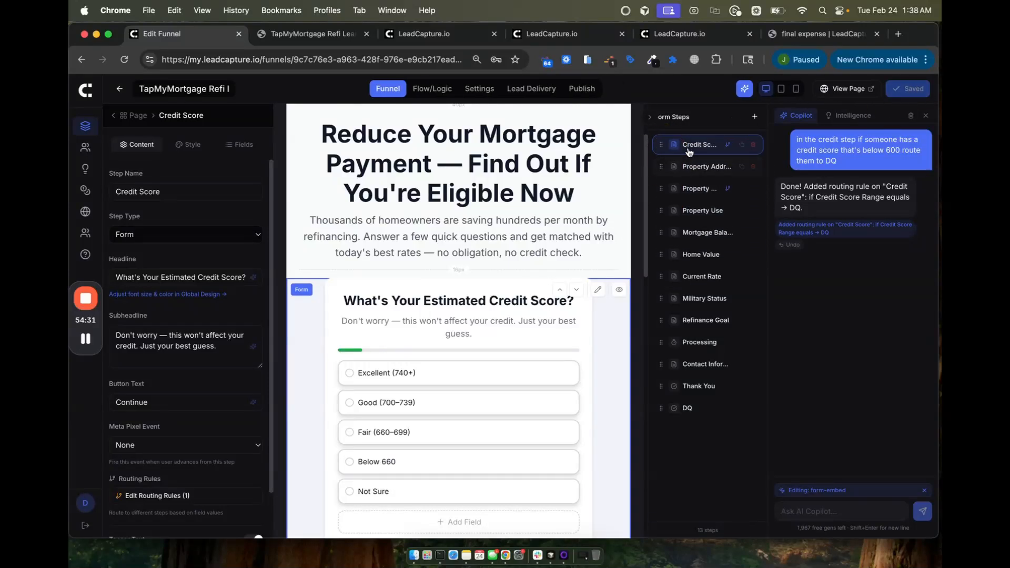
pyautogui.click(845, 89)
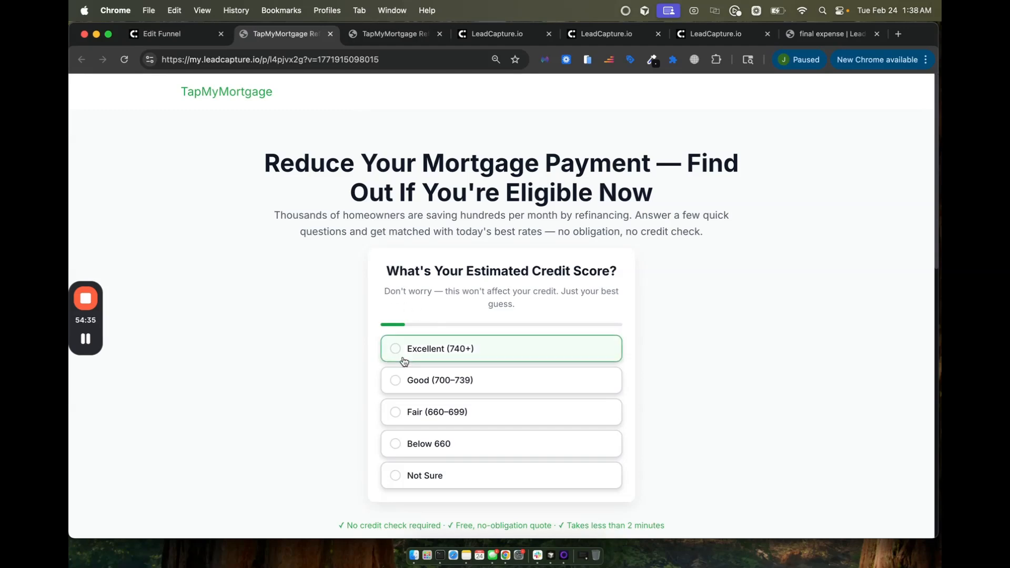
# Step: On the live page, answer Excellent (740+), reload, then answer Below 660 to reach the DQ message
pyautogui.click(413, 350)
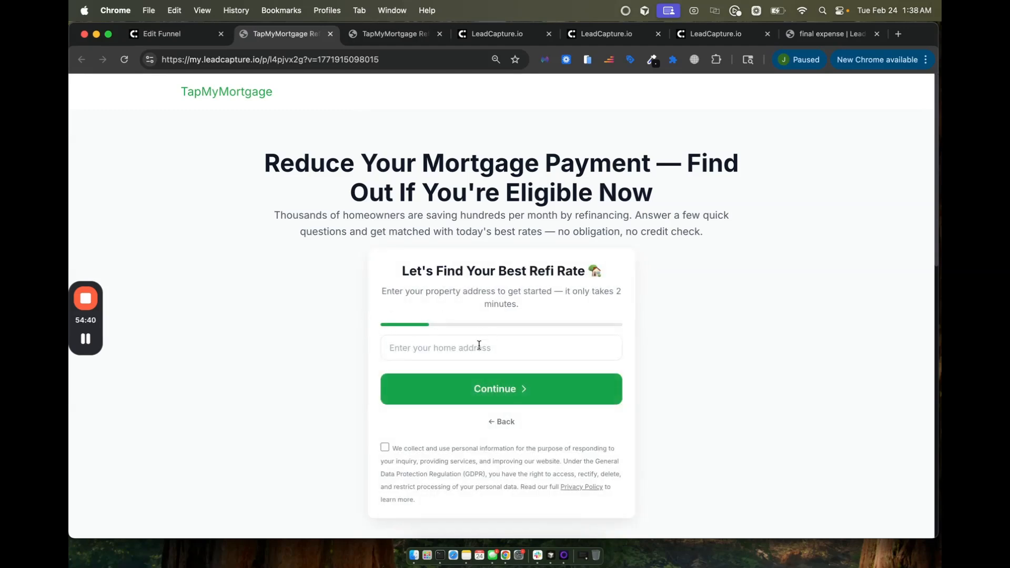
pyautogui.click(122, 60)
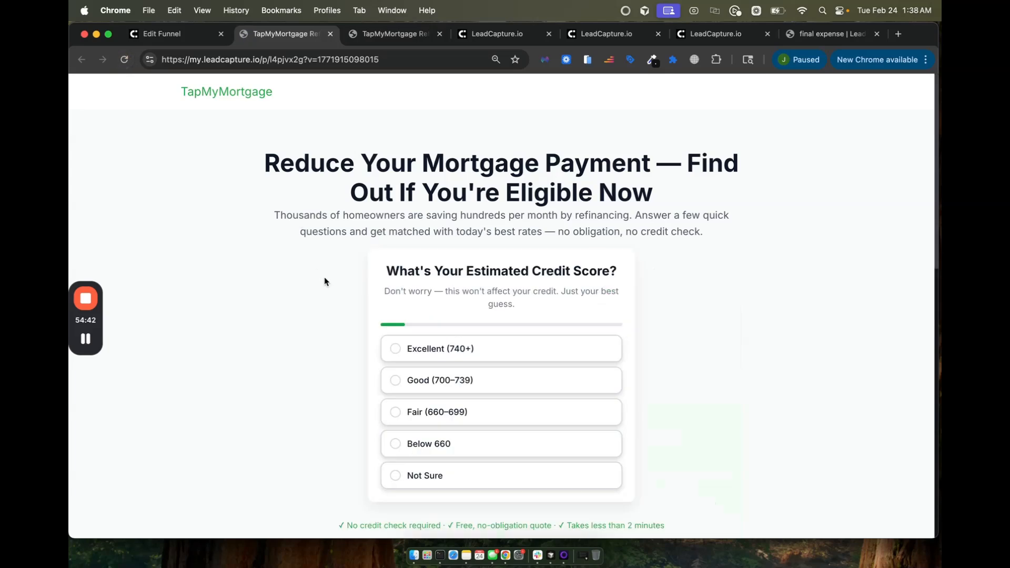
pyautogui.click(432, 446)
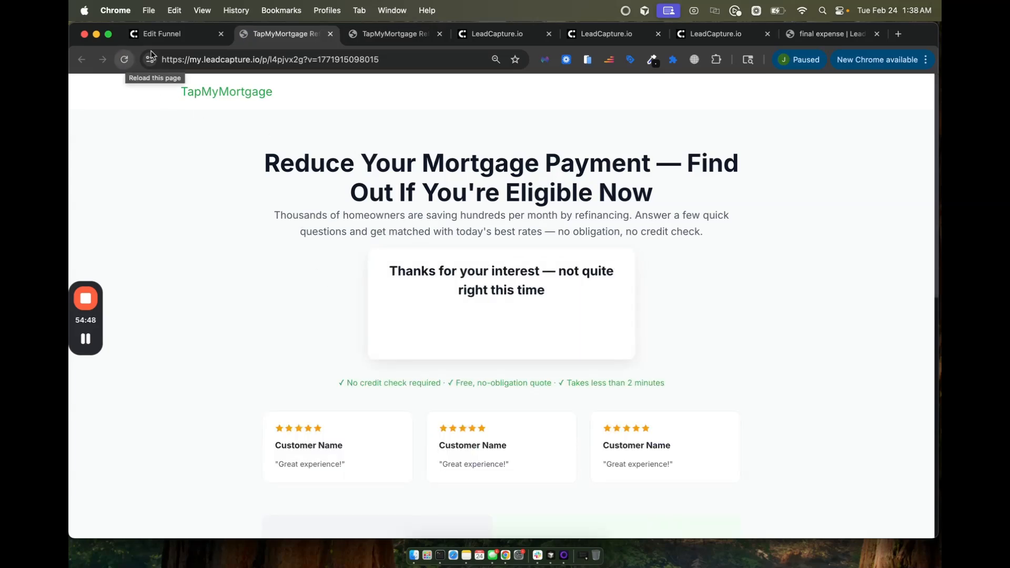
# Step: In the Flow/Logic view, check the Credit Score node's Below 660 route to DQ
pyautogui.click(163, 34)
pyautogui.click(423, 89)
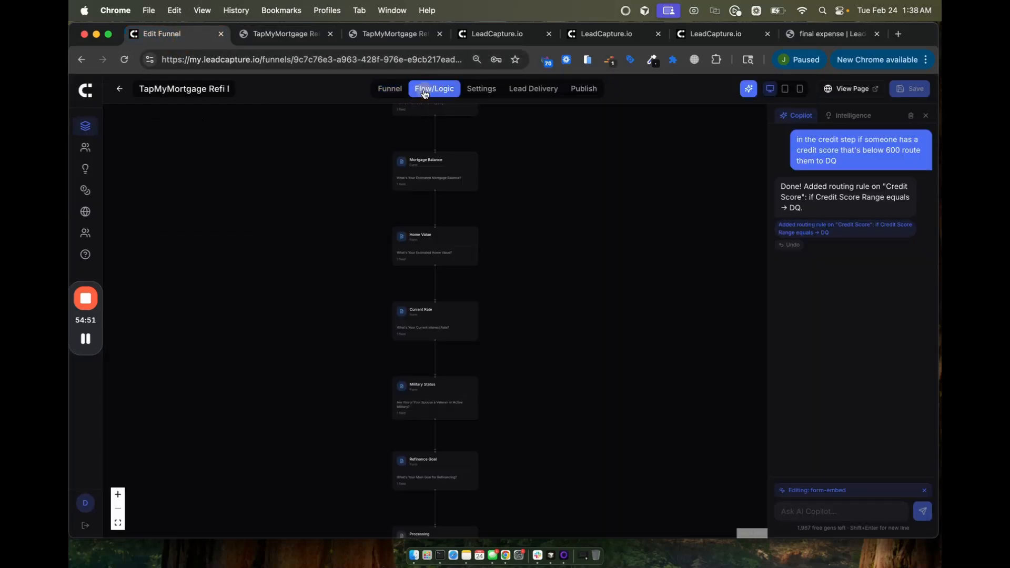
pyautogui.scroll(5, 374, 339)
pyautogui.moveTo(374, 338); pyautogui.dragTo(355, 484)
pyautogui.moveTo(381, 412); pyautogui.dragTo(371, 534)
pyautogui.moveTo(453, 335); pyautogui.dragTo(447, 485)
pyautogui.moveTo(536, 269); pyautogui.dragTo(552, 399)
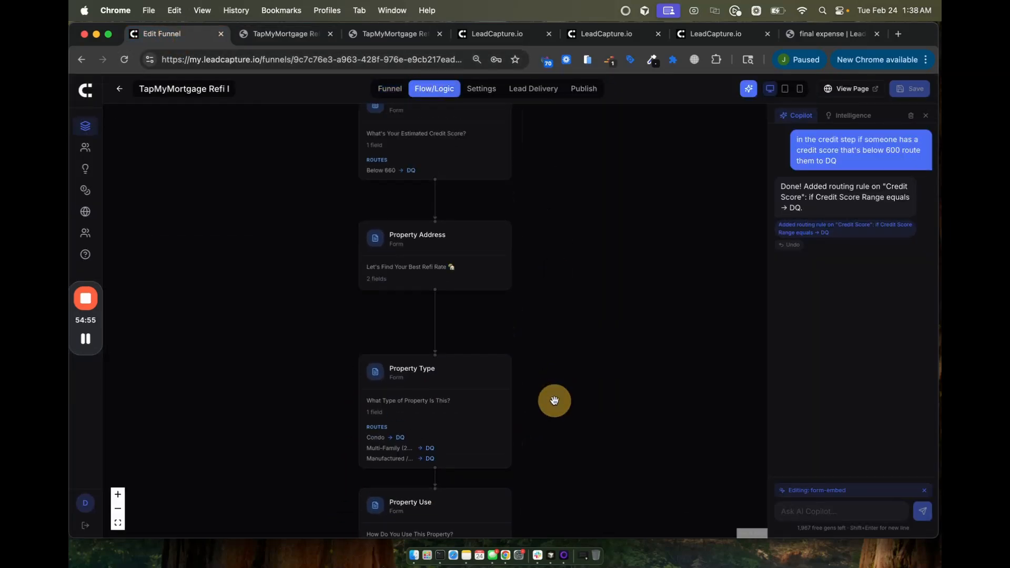
pyautogui.moveTo(558, 342); pyautogui.dragTo(570, 462)
pyautogui.moveTo(581, 362); pyautogui.dragTo(581, 421)
pyautogui.moveTo(395, 351)
pyautogui.moveTo(582, 368); pyautogui.dragTo(612, 364)
pyautogui.moveTo(516, 224); pyautogui.dragTo(501, 202)
# Step: Return to the funnel pages and begin entering a home address on the live funnel
pyautogui.click(390, 88)
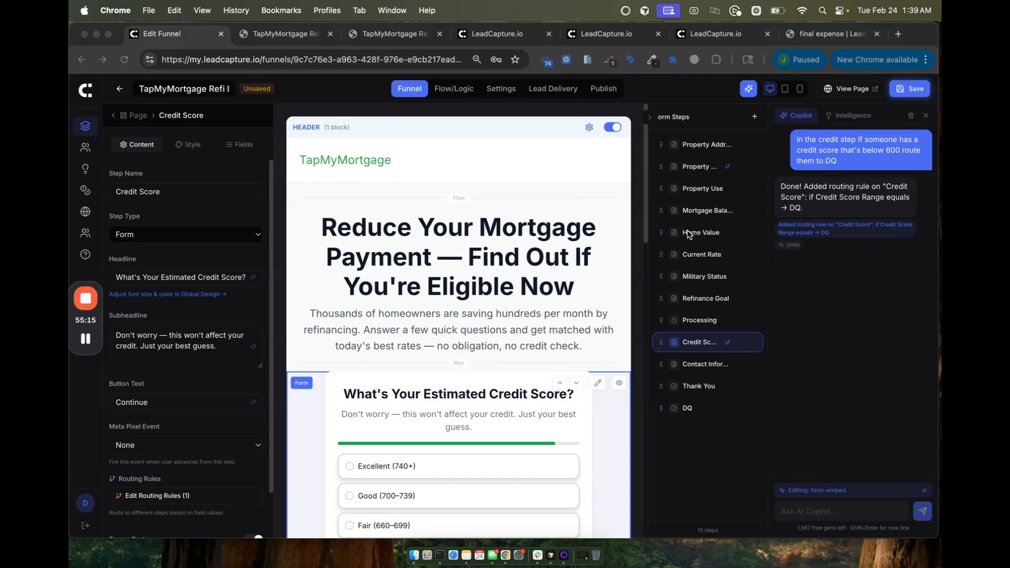
pyautogui.scroll(-3, 523, 438)
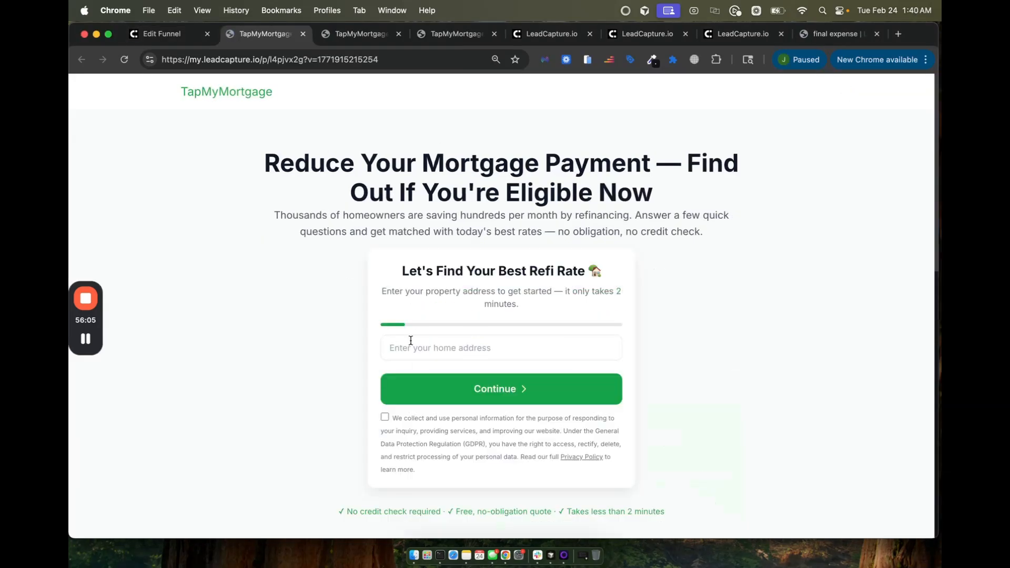
pyautogui.click(411, 341)
# Step: Enter an address starting with '478', pick the suggestion, accept consent and continue
pyautogui.write('478')
pyautogui.click(436, 380)
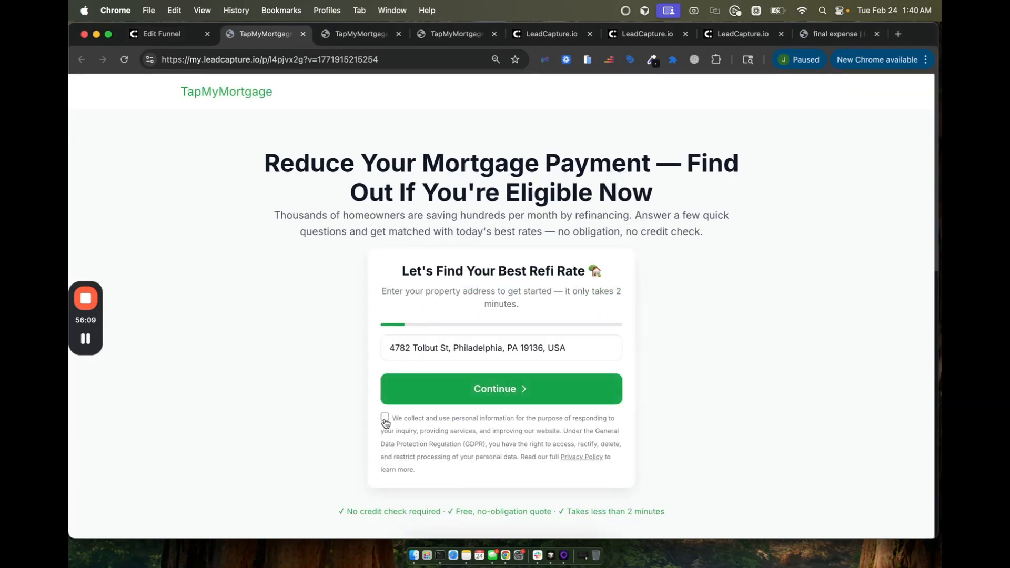
pyautogui.click(384, 418)
pyautogui.click(435, 392)
# Step: Answer Single Family Home, Second Home / Vacation, default balance/value/rate, veteran No, Lower My Monthly Payment, Excellent (740+)
pyautogui.click(406, 334)
pyautogui.click(409, 365)
pyautogui.click(431, 429)
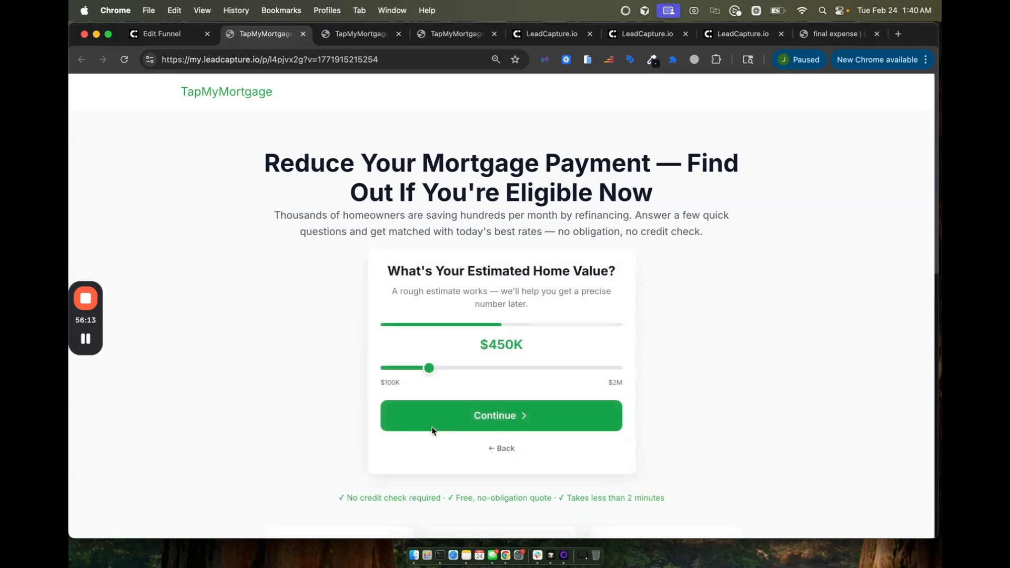
pyautogui.click(439, 416)
pyautogui.click(438, 402)
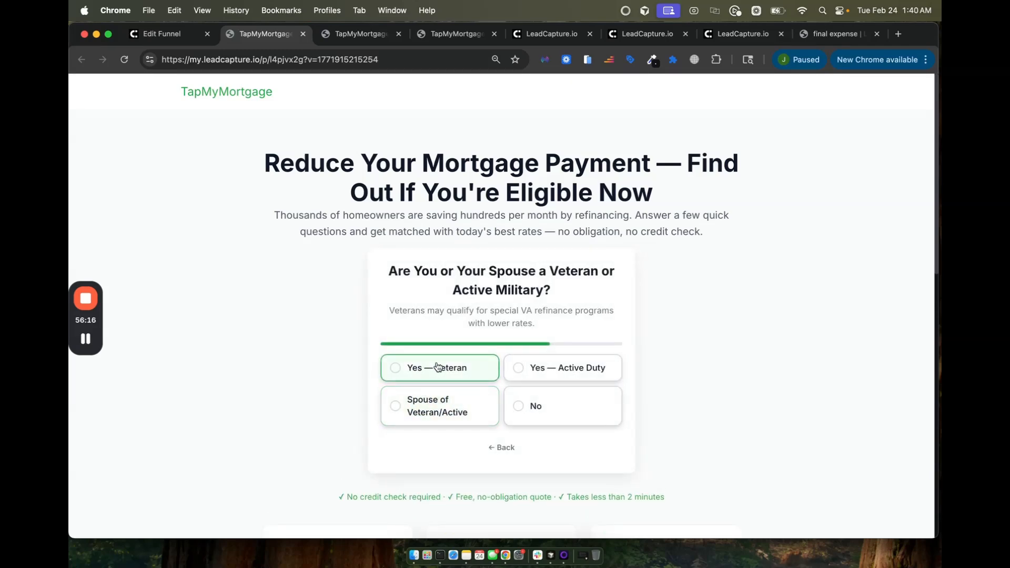
pyautogui.click(528, 393)
pyautogui.click(400, 360)
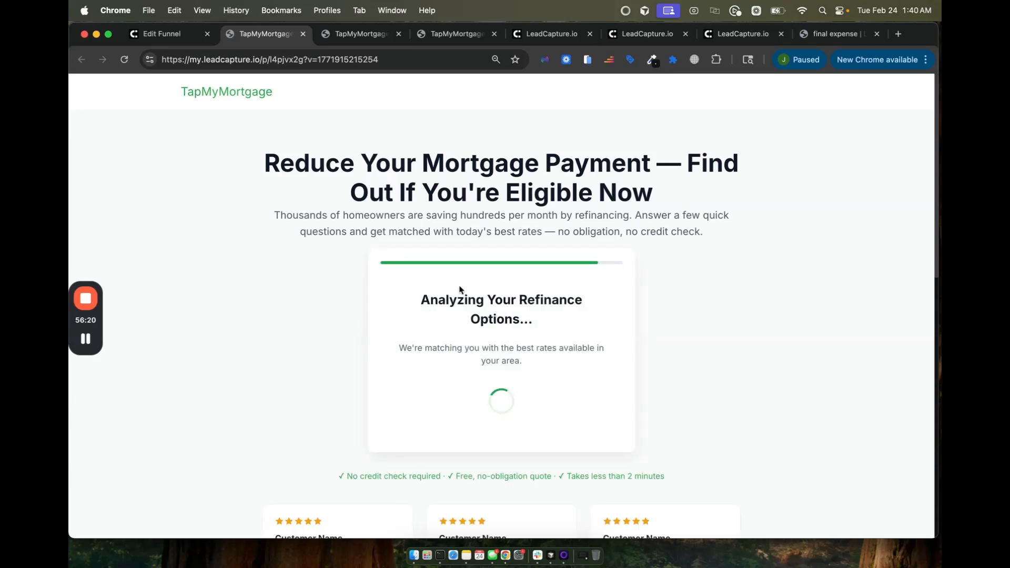
pyautogui.click(480, 350)
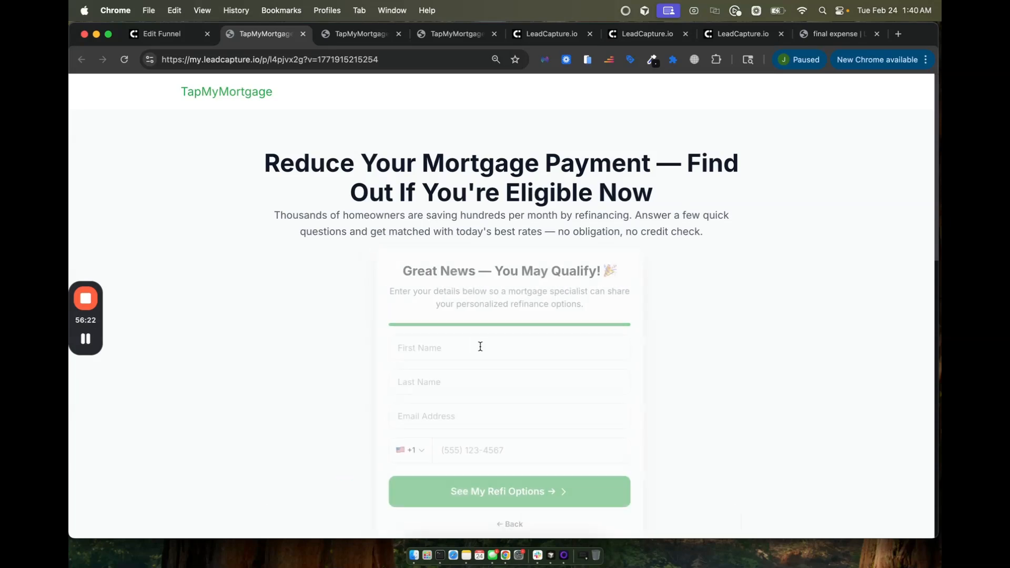
pyautogui.scroll(-3, 443, 350)
pyautogui.scroll(3, 442, 351)
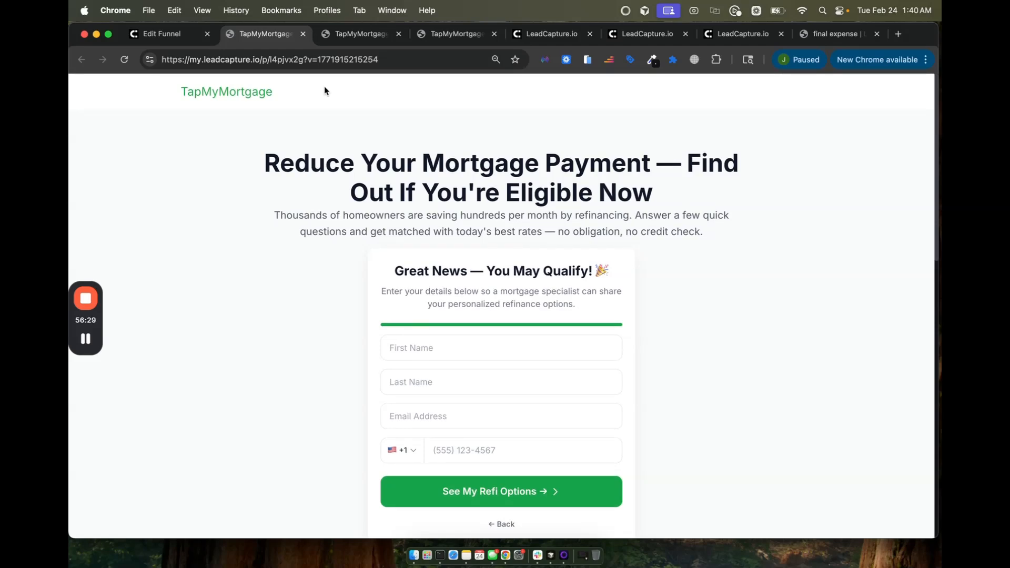
pyautogui.click(163, 35)
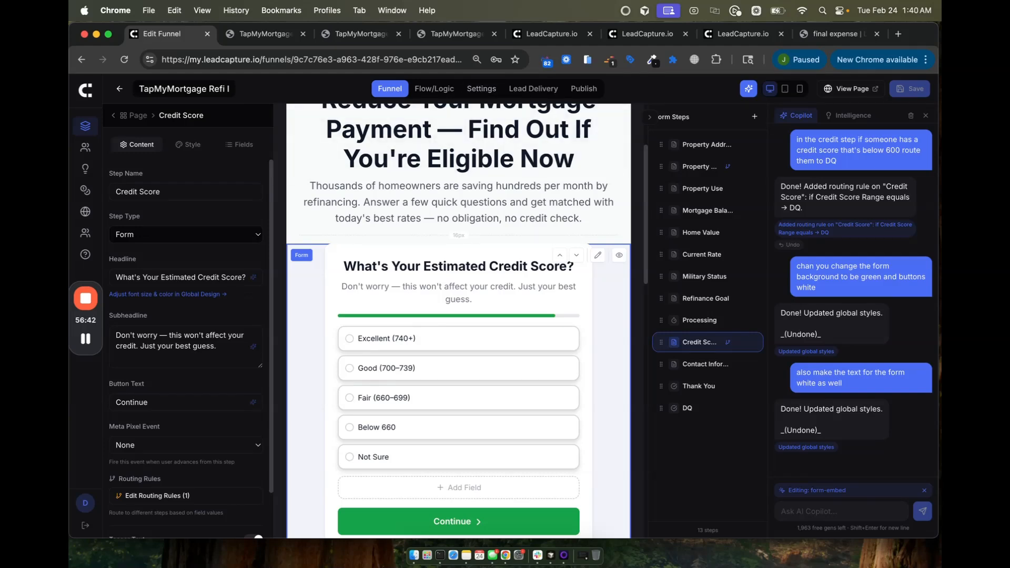
# Step: Hide the AI Copilot panel and open the refi funnel's Settings tab
pyautogui.click(925, 115)
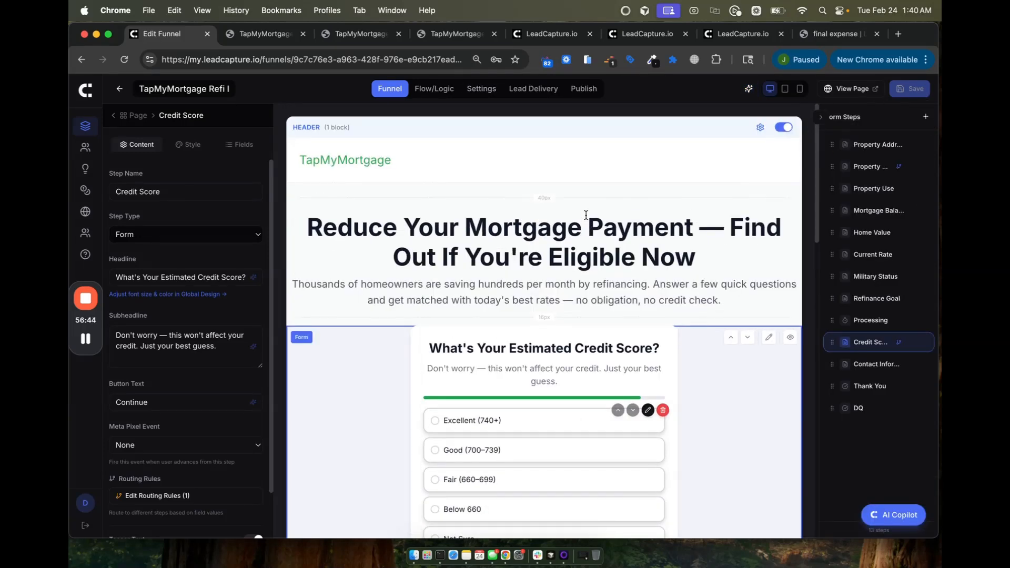
pyautogui.scroll(-3, 586, 215)
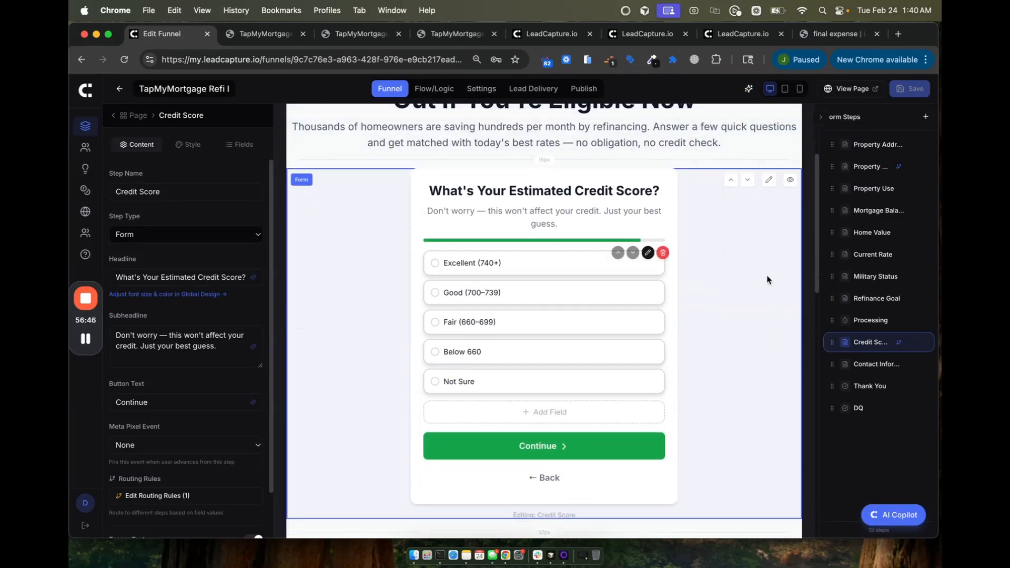
pyautogui.scroll(-8, 604, 371)
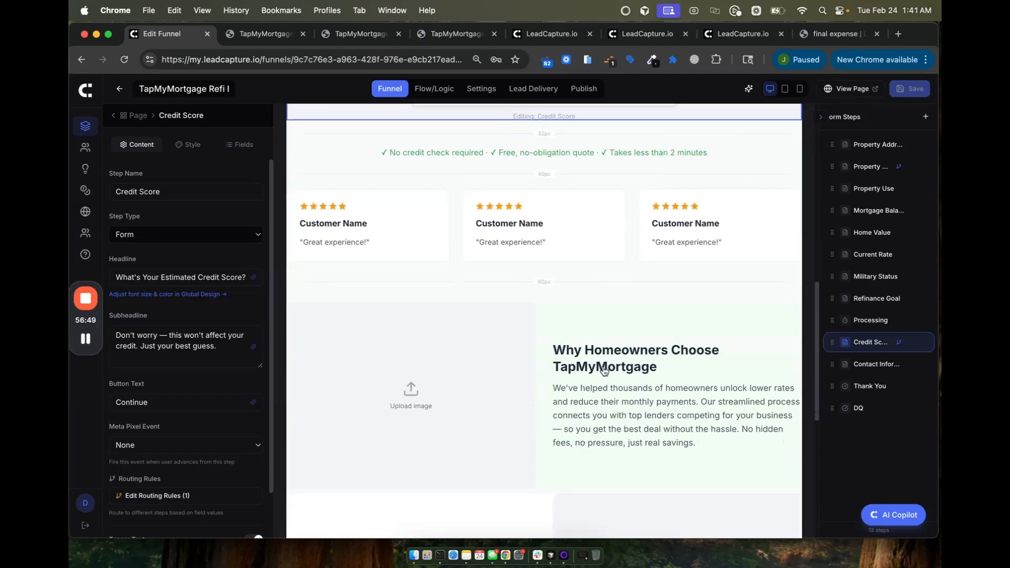
pyautogui.scroll(8, 603, 371)
pyautogui.scroll(-7, 604, 371)
pyautogui.scroll(10, 603, 370)
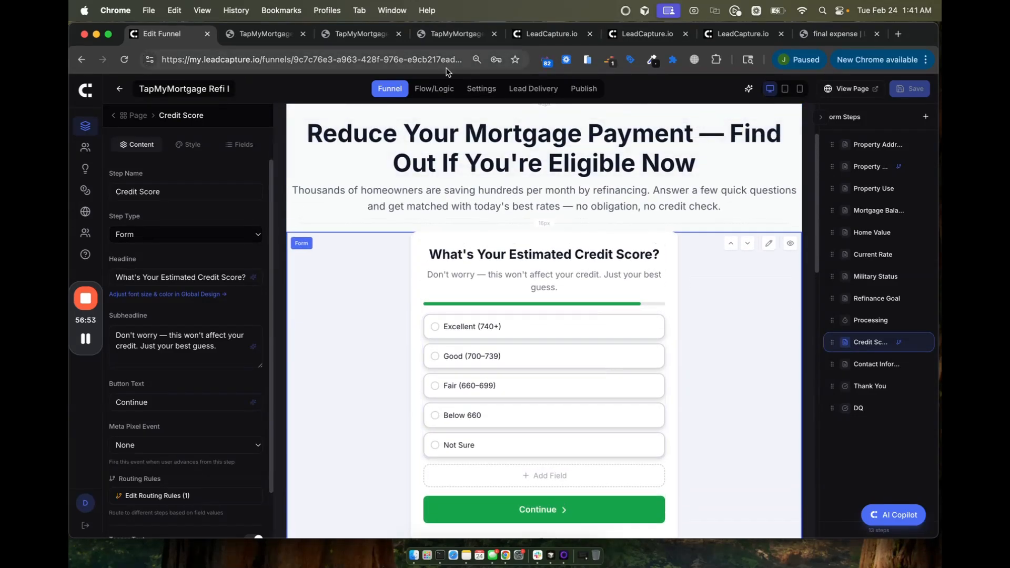
pyautogui.click(480, 97)
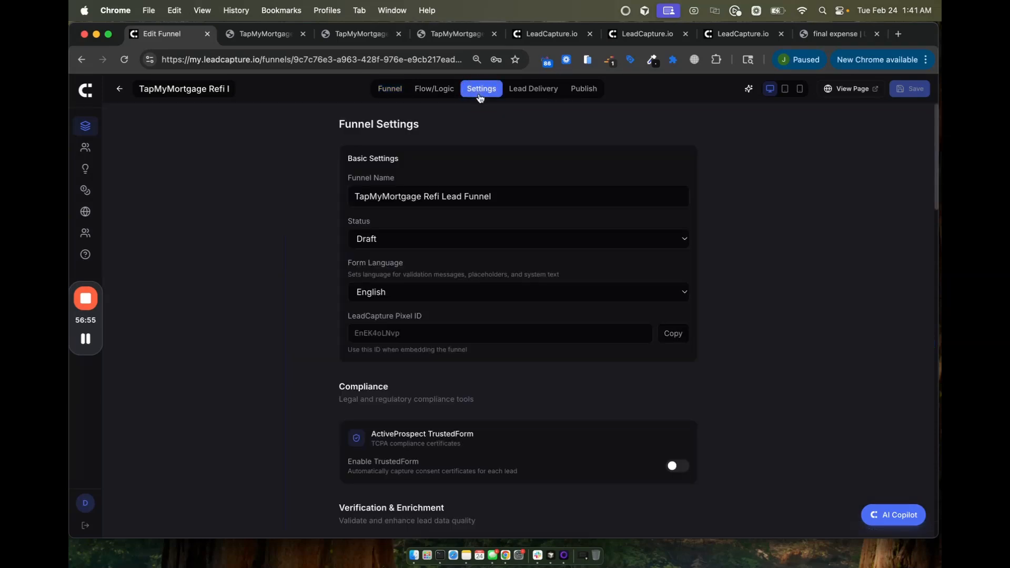
# Step: Switch on Enable TrustedForm and Enable Email Verification in the funnel settings
pyautogui.scroll(-3, 604, 331)
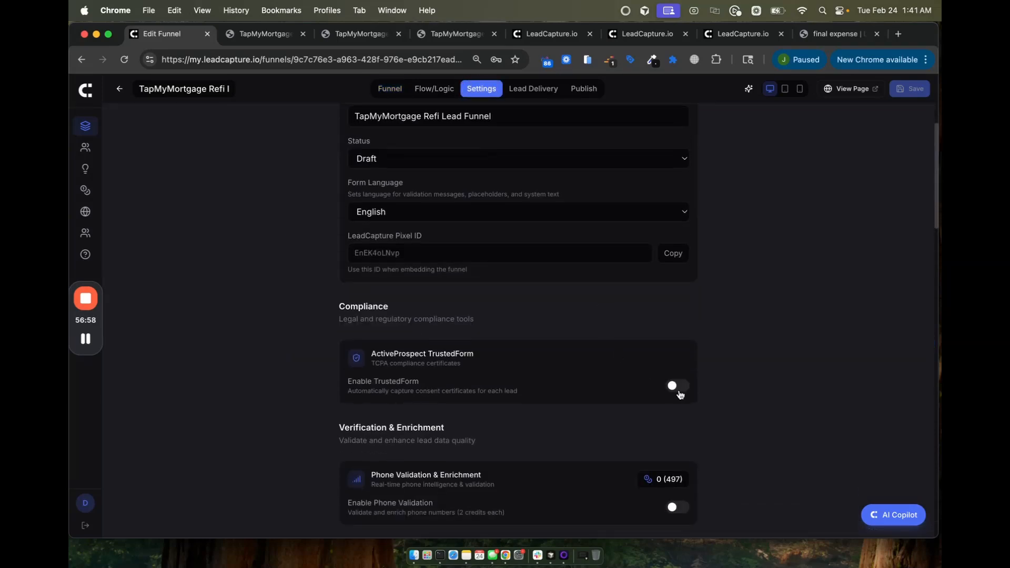
pyautogui.click(676, 388)
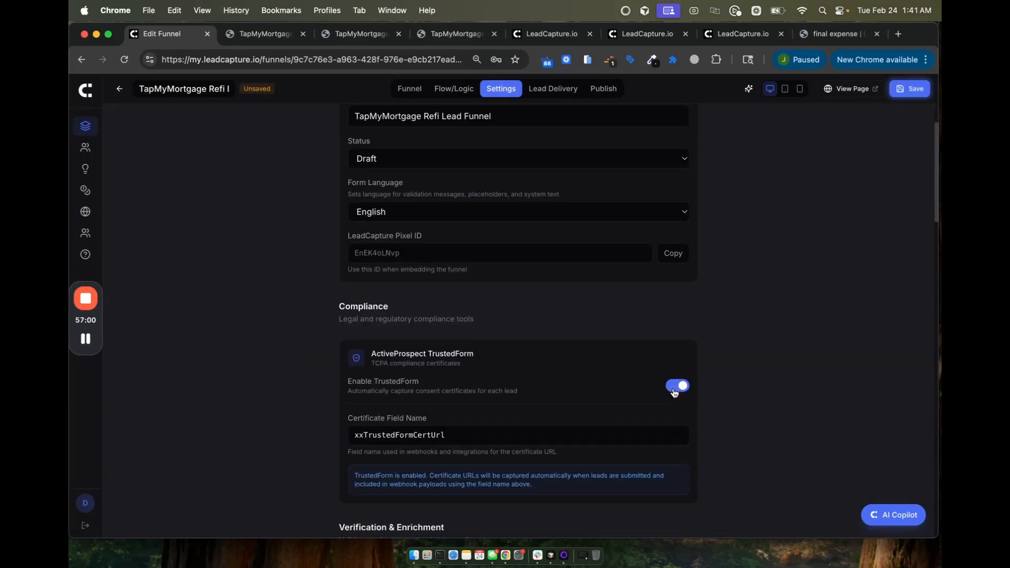
pyautogui.scroll(-6, 674, 392)
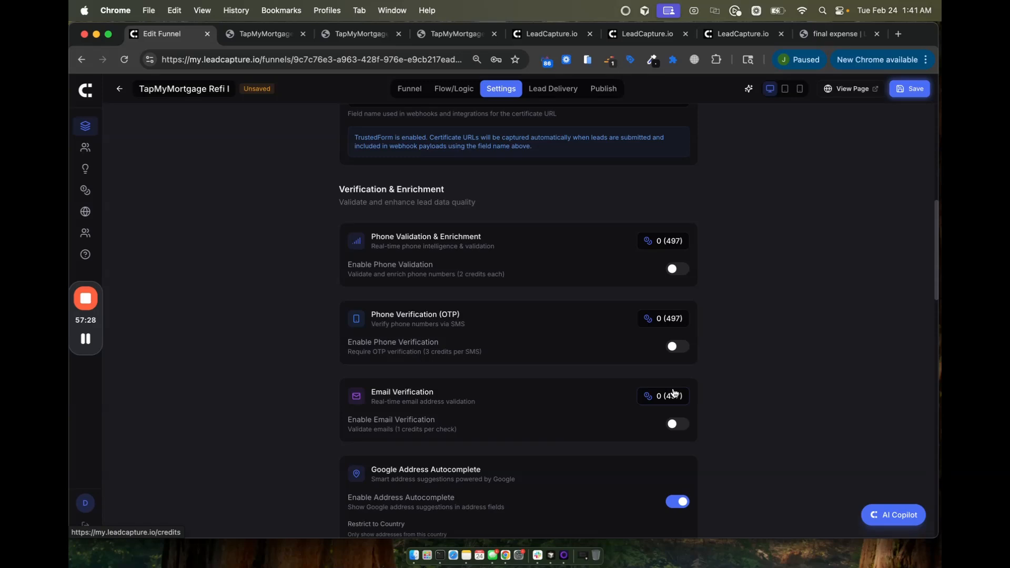
pyautogui.click(676, 423)
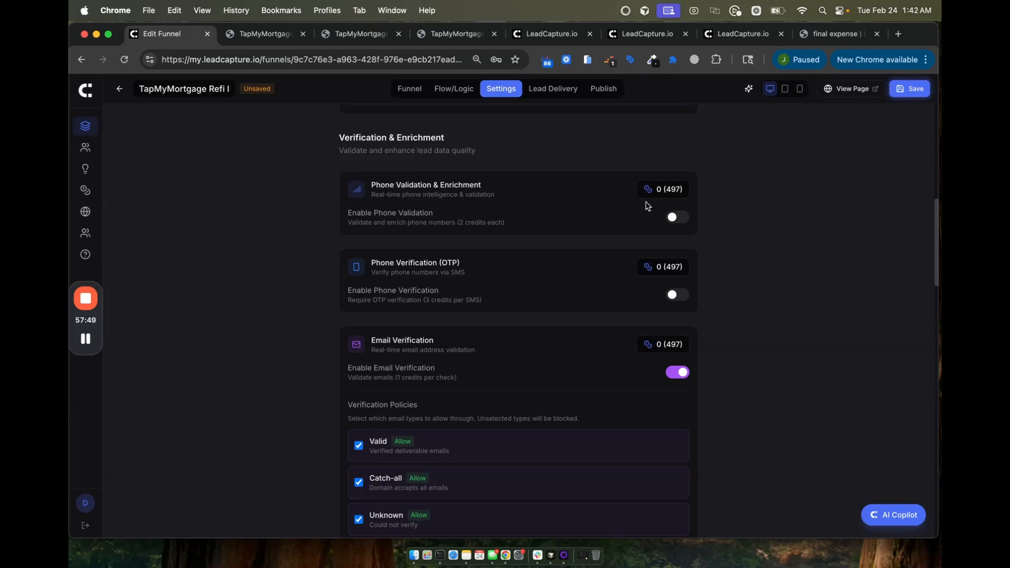
# Step: Enable phone validation with rules: reject Unknown lines, block prepaid and TCPA litigators, minimum score 30
pyautogui.click(673, 220)
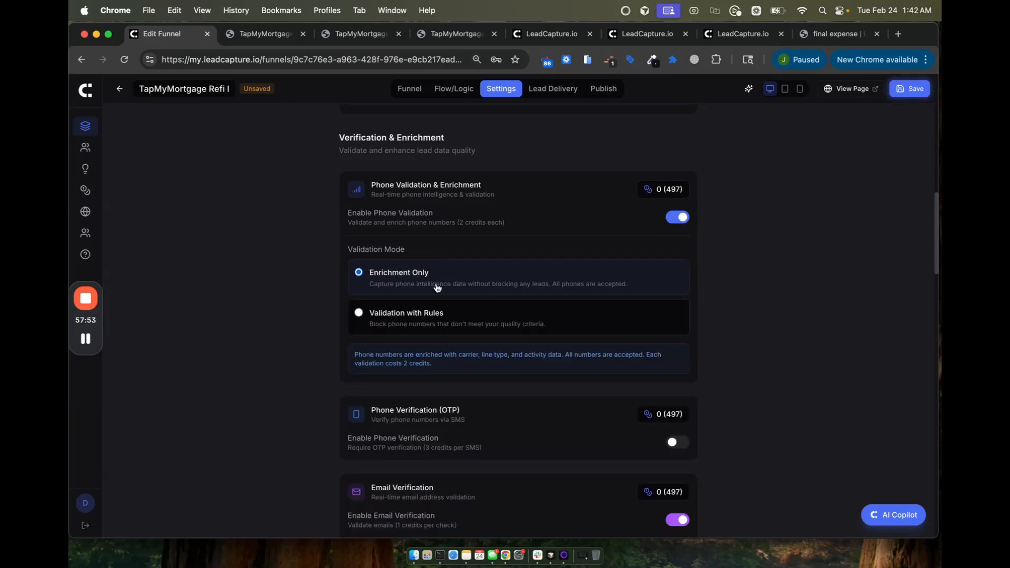
pyautogui.click(400, 320)
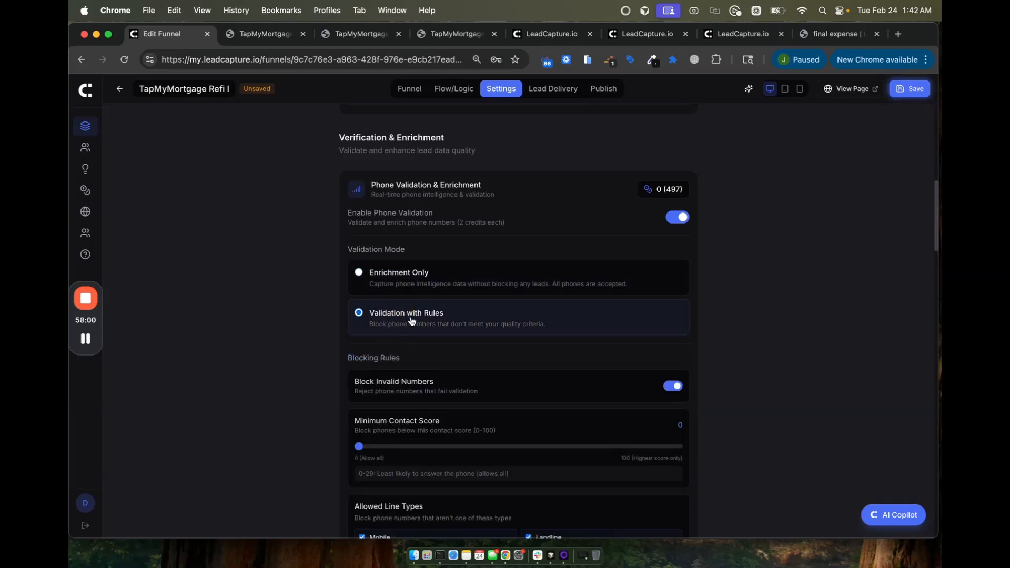
pyautogui.scroll(-5, 410, 322)
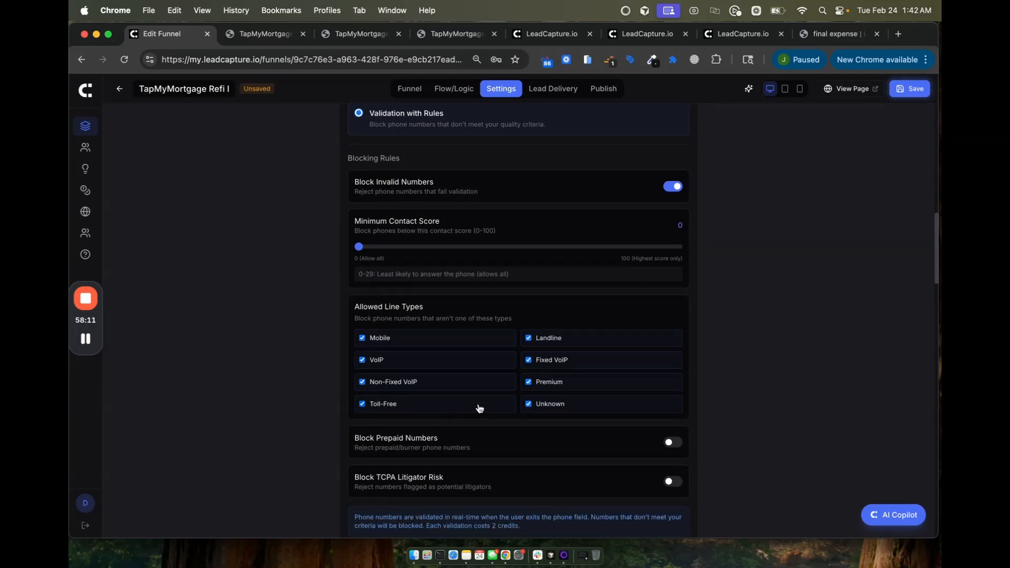
pyautogui.click(529, 403)
pyautogui.scroll(-2, 489, 387)
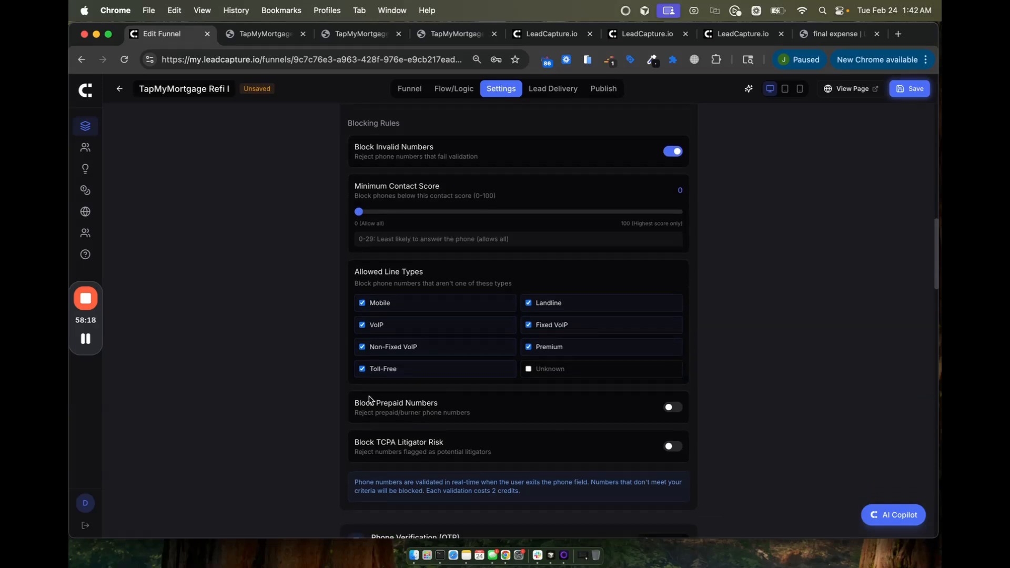
pyautogui.click(669, 408)
pyautogui.scroll(-1, 482, 443)
pyautogui.click(672, 421)
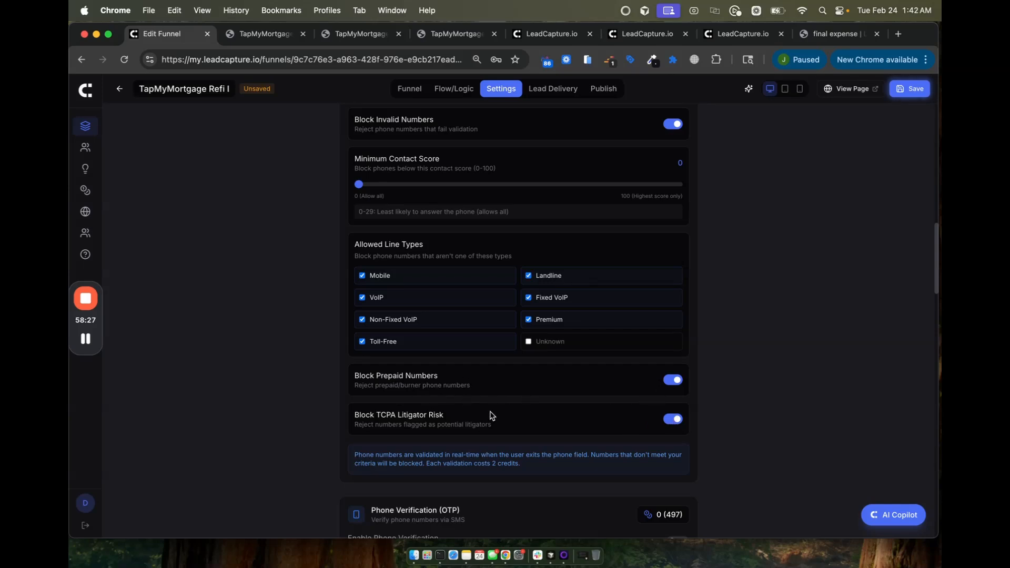
pyautogui.moveTo(359, 185); pyautogui.dragTo(454, 185)
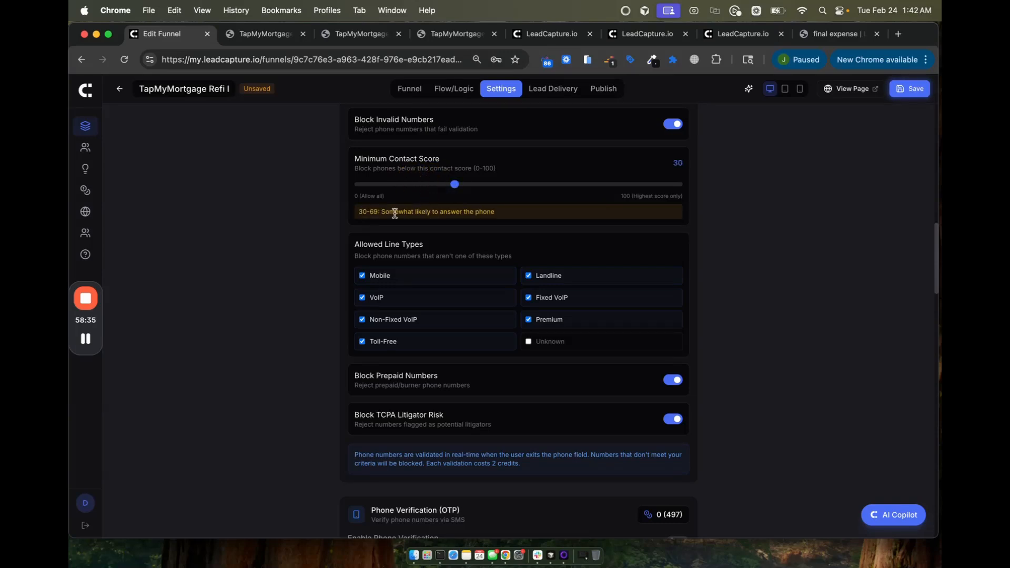
# Step: Switch off Google Address Autocomplete
pyautogui.scroll(1, 468, 202)
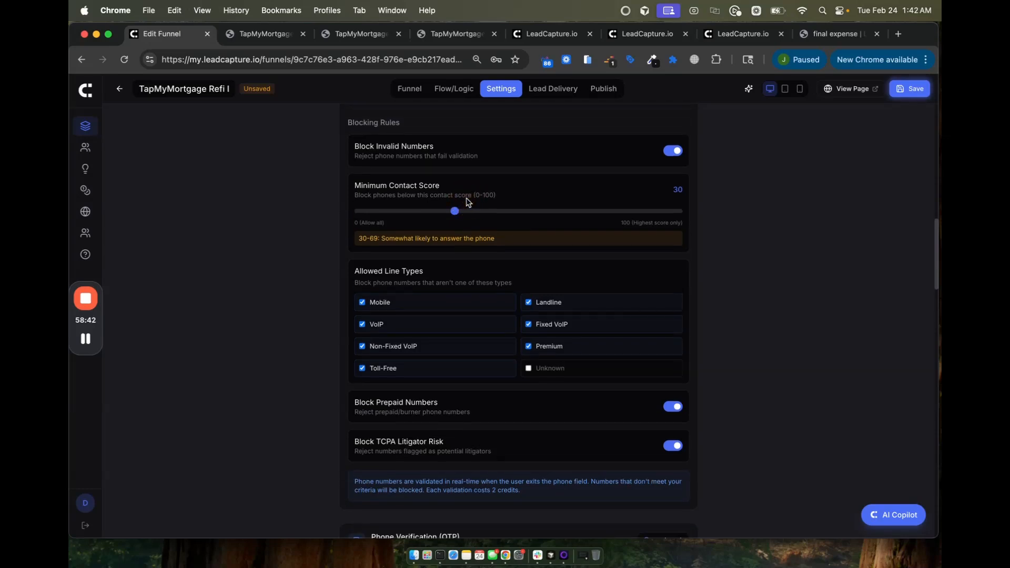
pyautogui.scroll(7, 468, 202)
pyautogui.scroll(-6, 468, 202)
pyautogui.scroll(3, 468, 202)
pyautogui.scroll(-10, 468, 202)
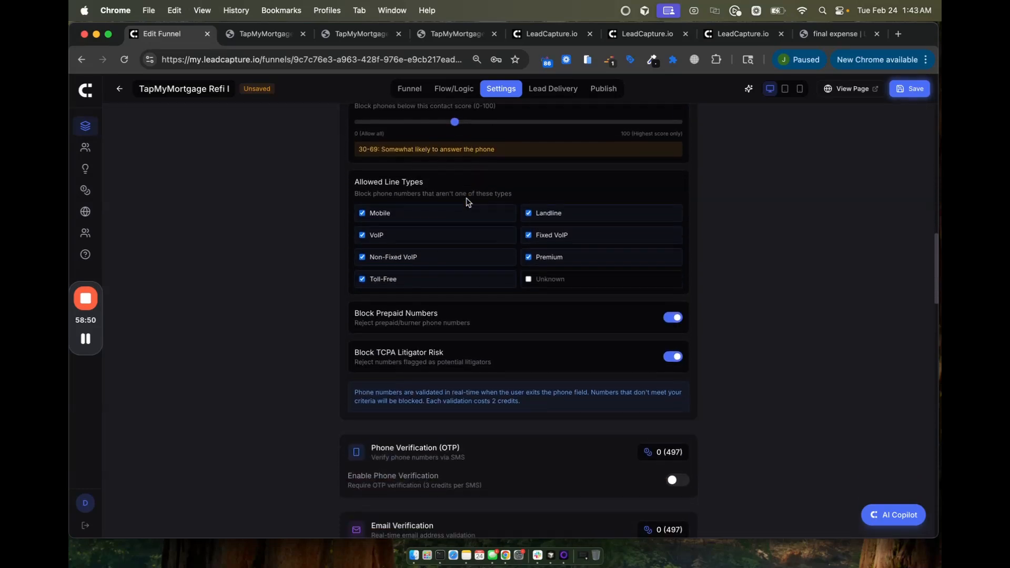
pyautogui.scroll(-15, 466, 199)
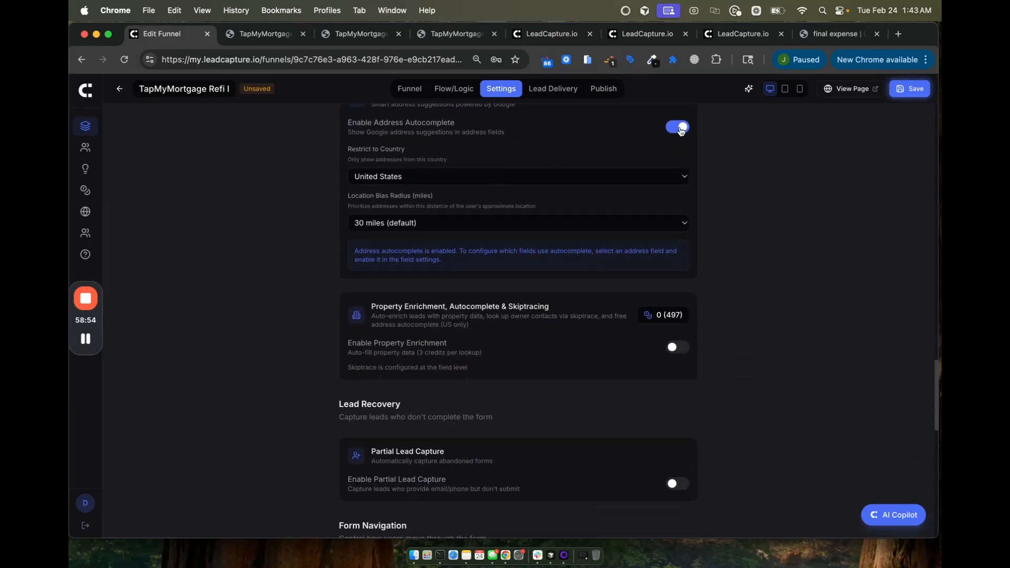
pyautogui.click(680, 128)
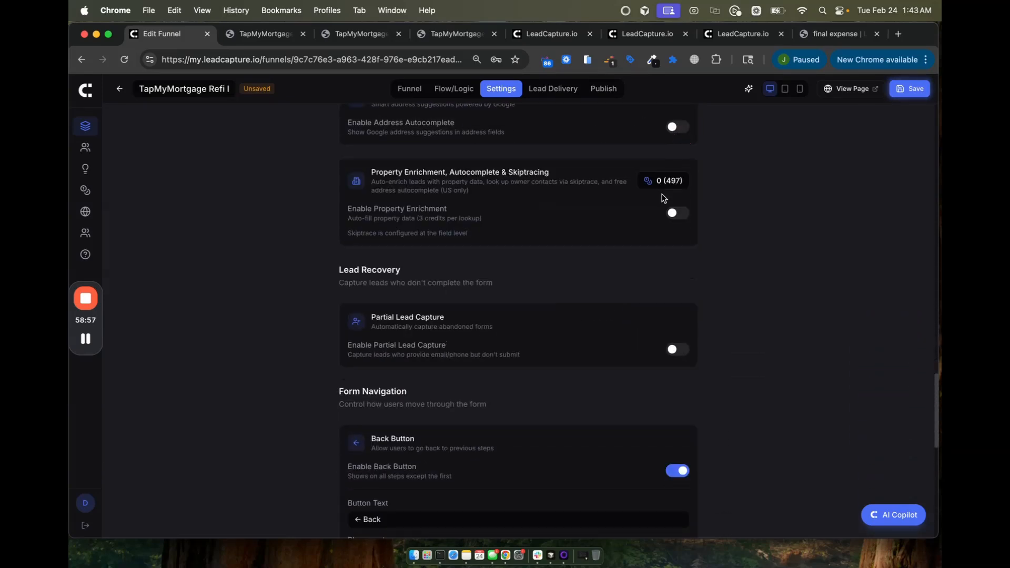
# Step: Turn on Property Enrichment, save the settings, and select the live page's address field
pyautogui.click(673, 214)
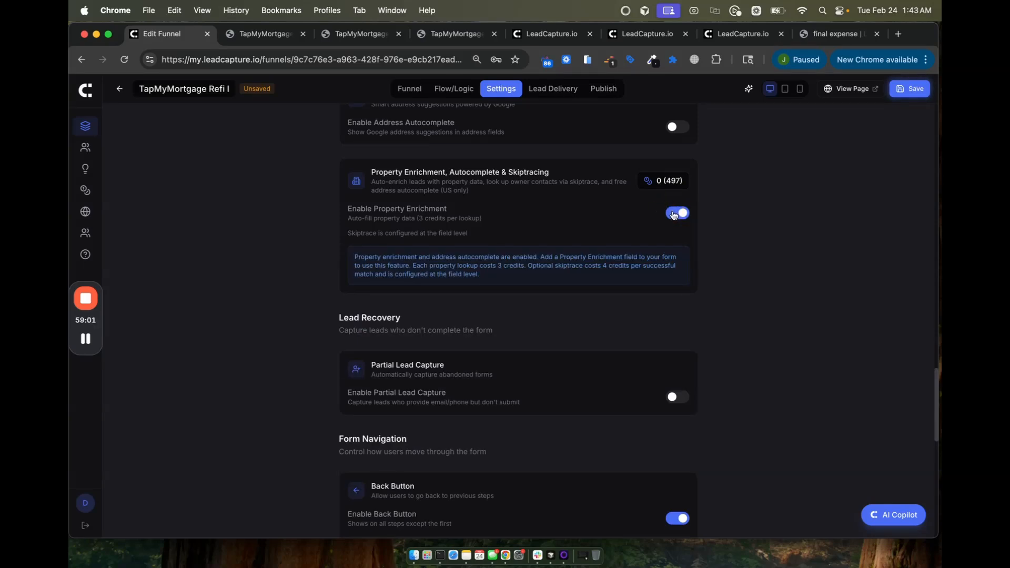
pyautogui.click(914, 89)
pyautogui.scroll(-10, 606, 395)
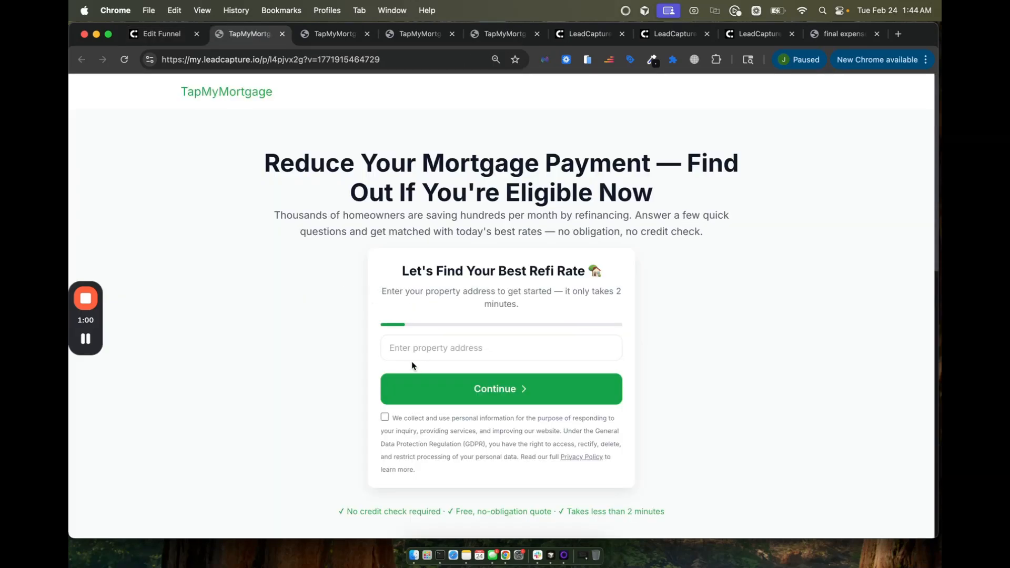
pyautogui.click(403, 347)
# Step: Enter an address starting with '4', pick the suggestion, accept consent and continue
pyautogui.write('467')
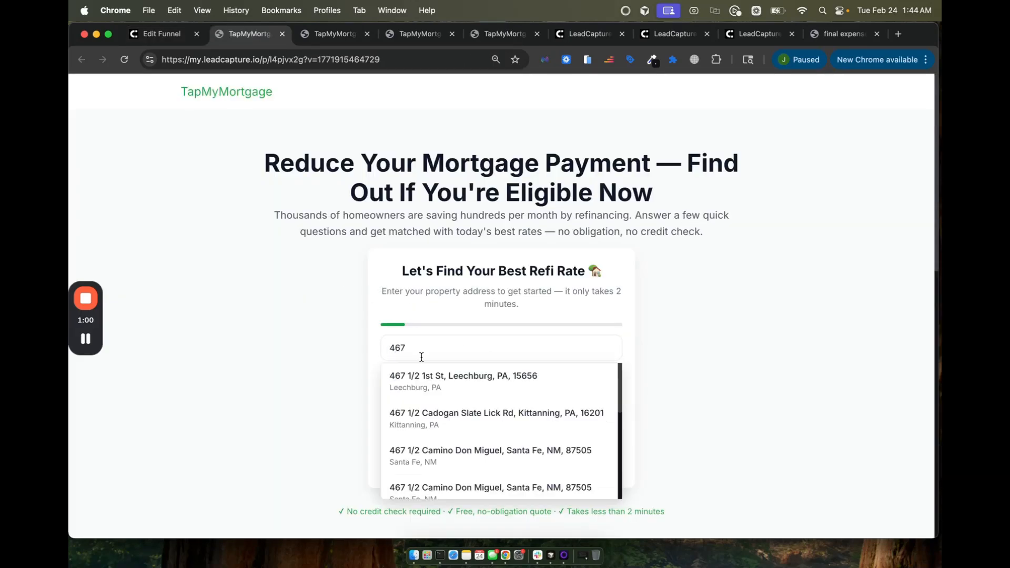
pyautogui.click(424, 375)
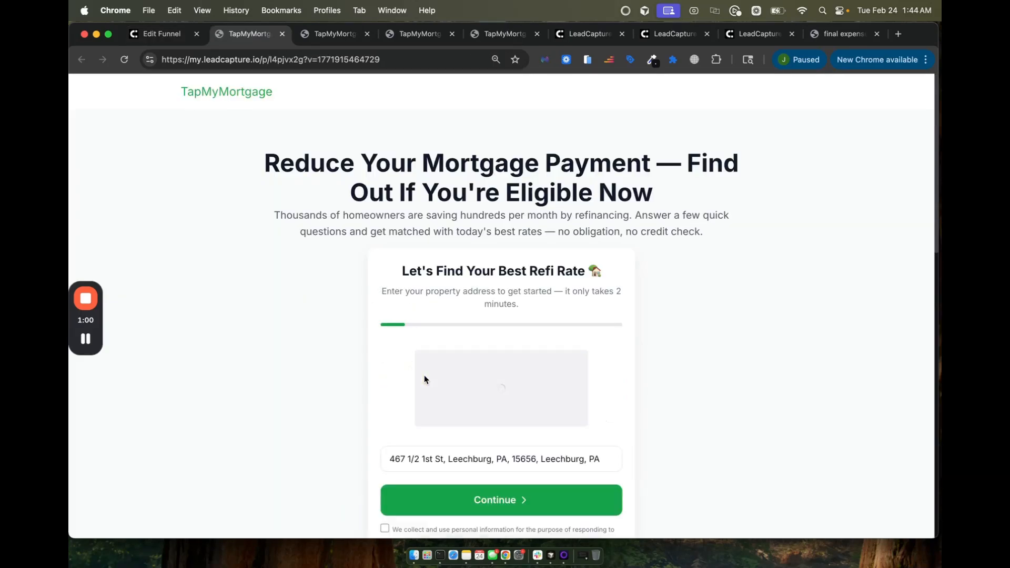
pyautogui.scroll(-3, 424, 375)
pyautogui.click(384, 444)
pyautogui.click(414, 432)
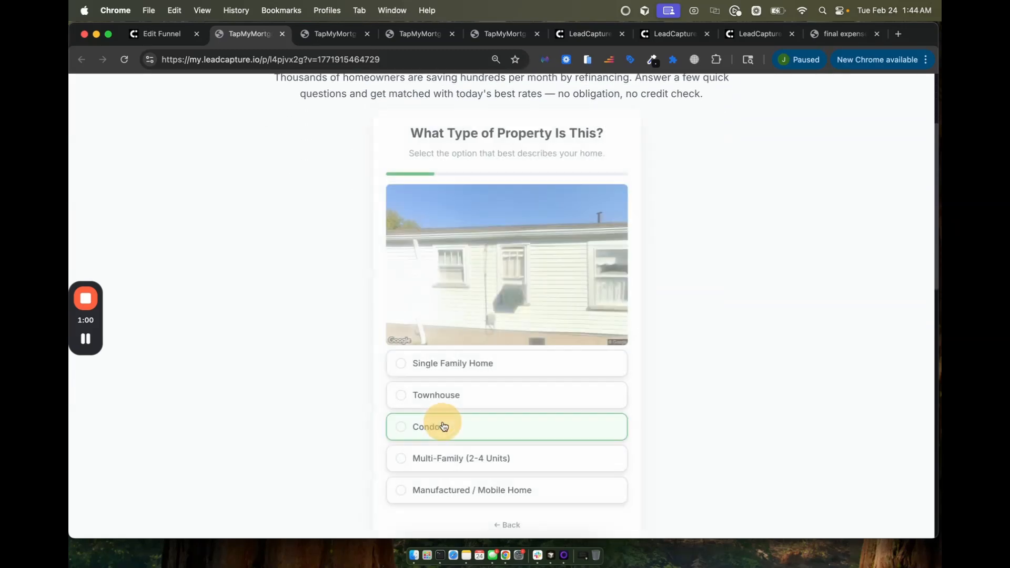
# Step: Answer Single Family Home, second home, $450K value, 6.5% rate, veteran Yes, lower payment, Excellent (740+)
pyautogui.click(427, 365)
pyautogui.click(402, 398)
pyautogui.click(468, 458)
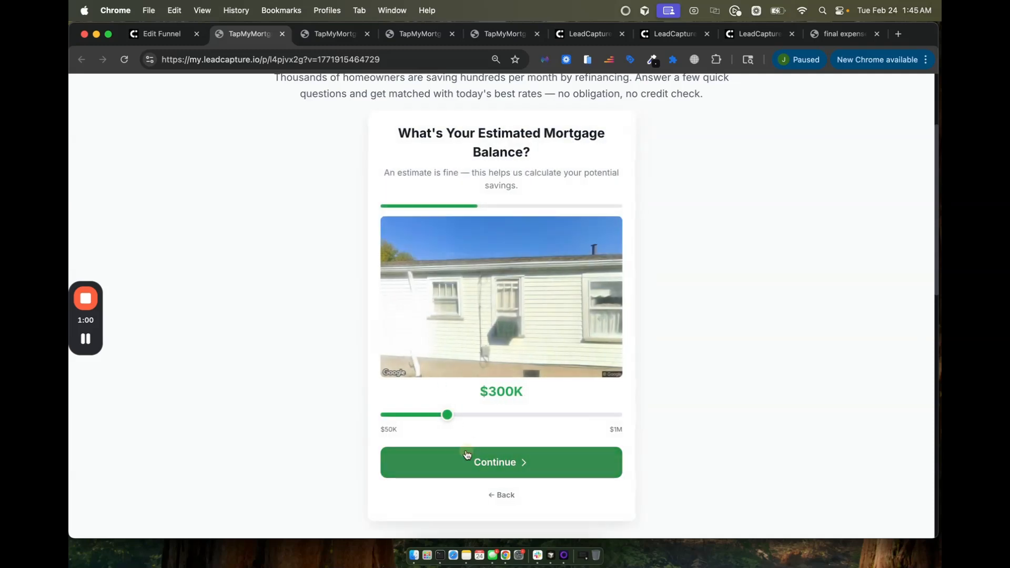
pyautogui.click(457, 443)
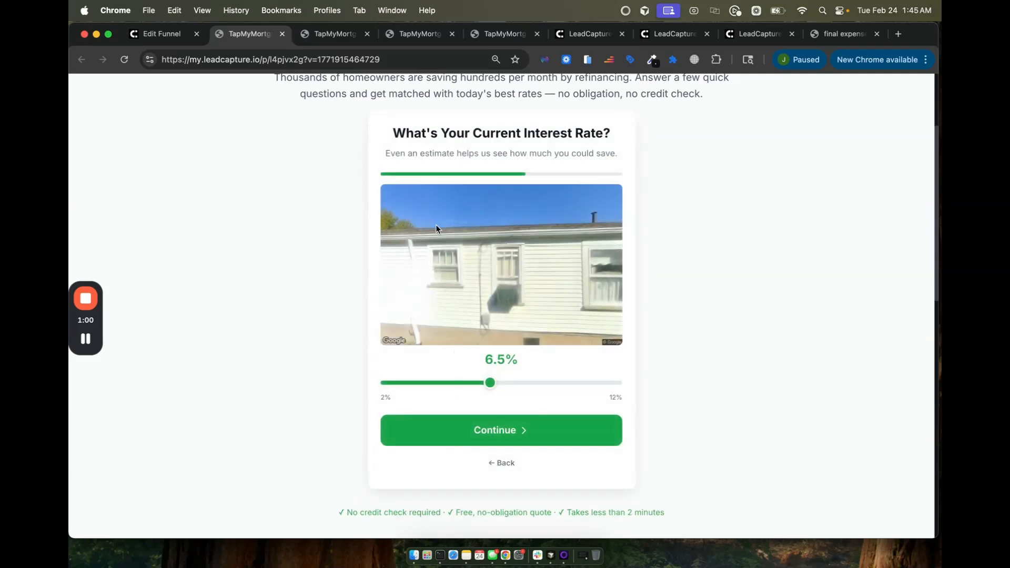
pyautogui.click(447, 434)
pyautogui.click(446, 394)
pyautogui.click(446, 383)
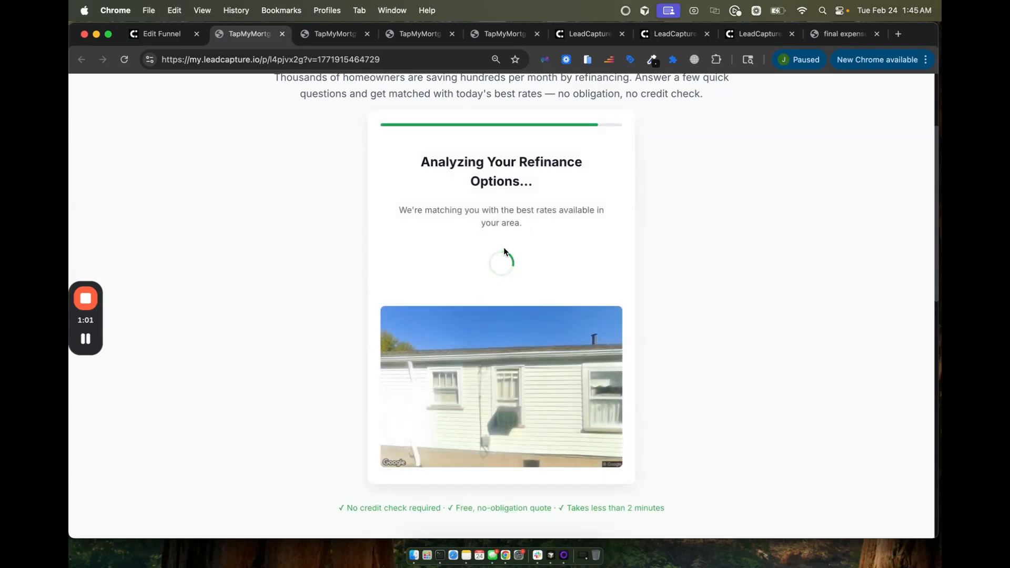
pyautogui.click(451, 370)
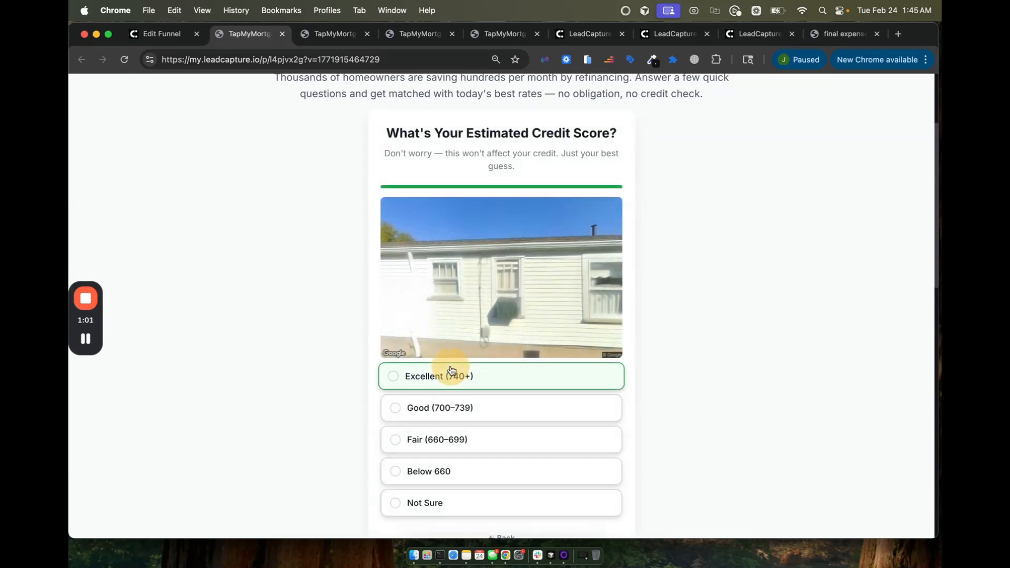
pyautogui.click(452, 381)
# Step: Fill in the test lead's first name, last name, e-mail address and phone number
pyautogui.write('Joh')
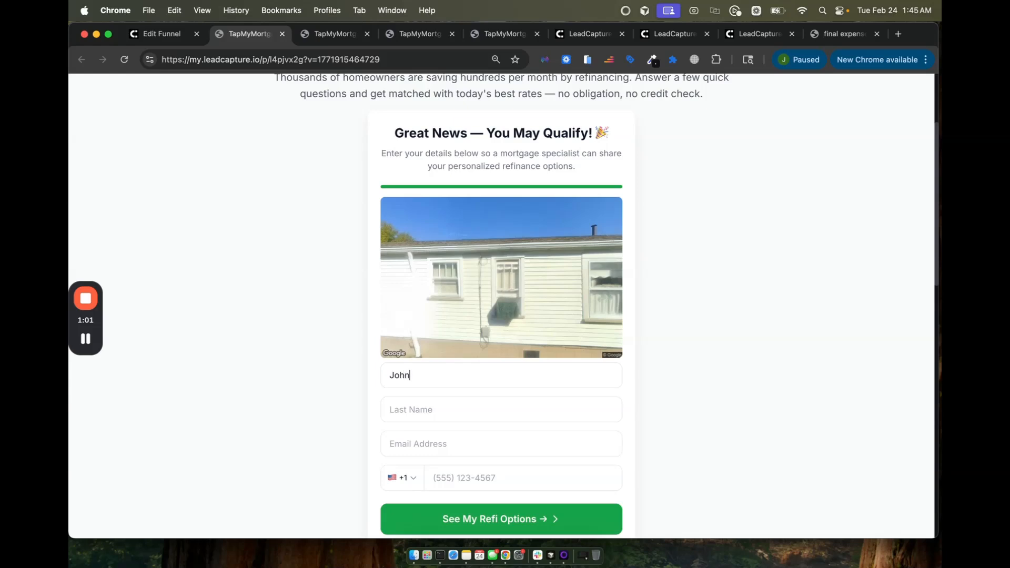
pyautogui.write('n')
pyautogui.press('Tab')
pyautogui.write('Test')
pyautogui.press('Tab')
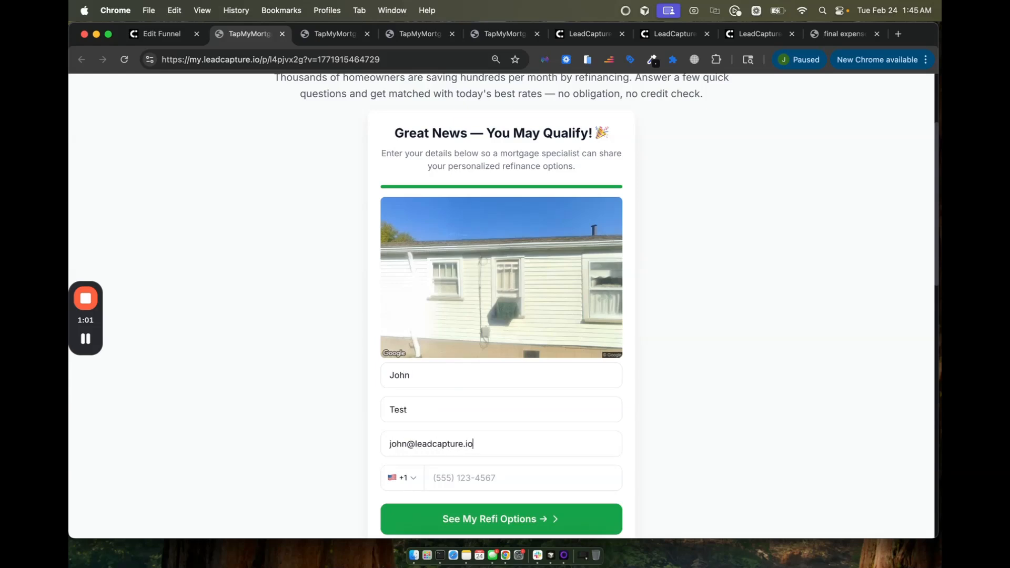
pyautogui.press('Tab')
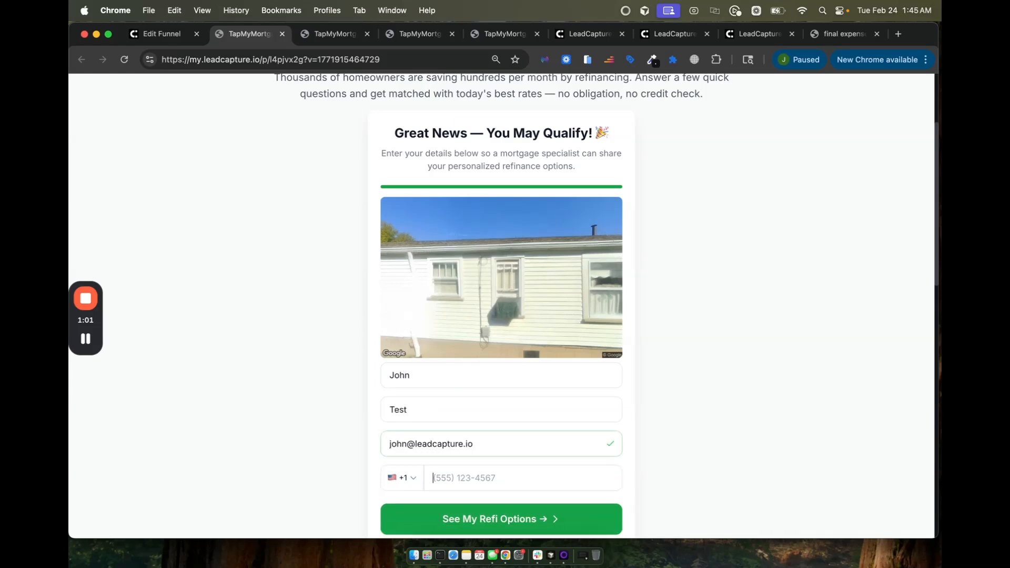
# Step: Highlight the phone rejection message and review the result page
pyautogui.scroll(-3, 516, 365)
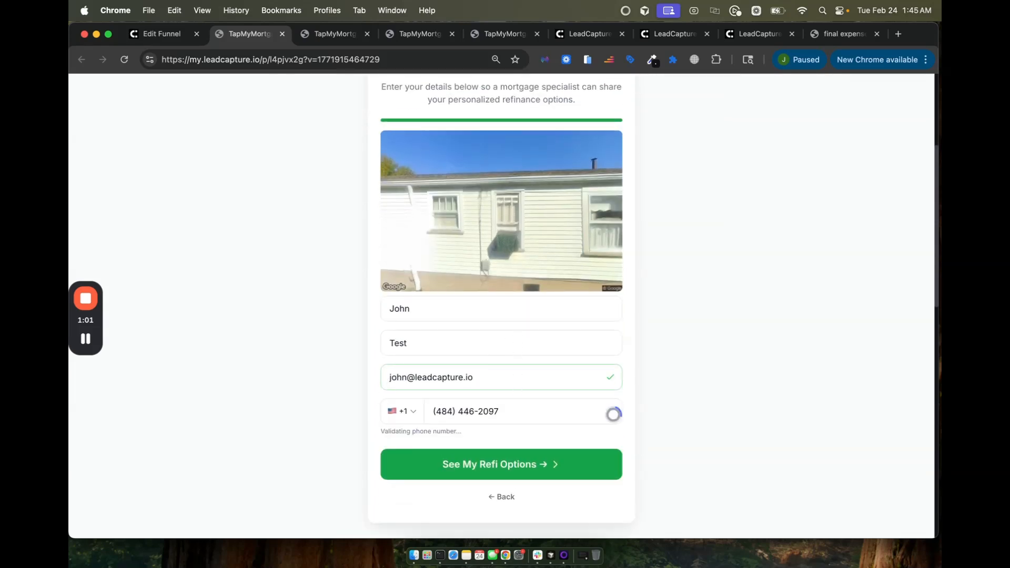
pyautogui.tripleClick(383, 432)
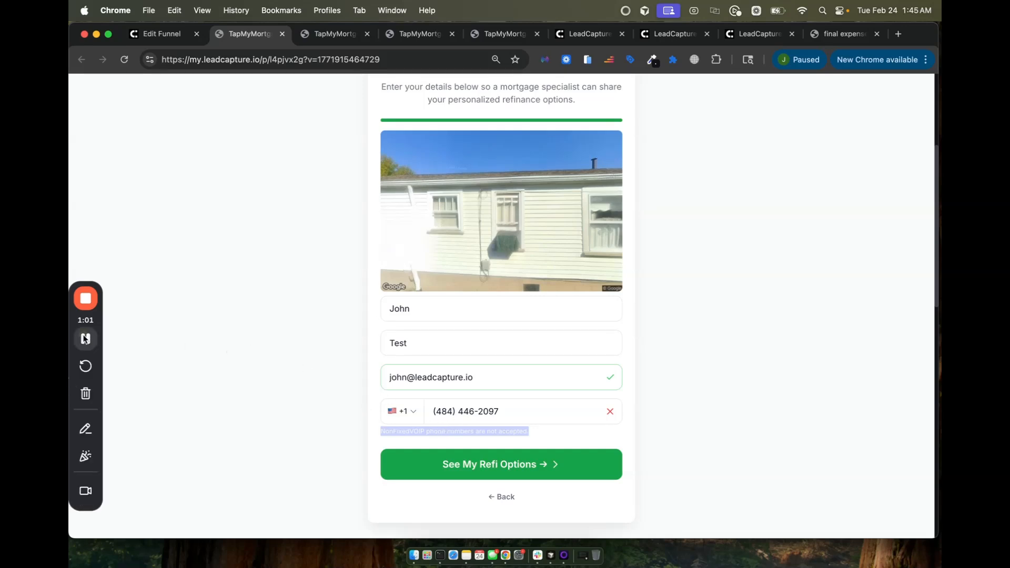
pyautogui.click(85, 339)
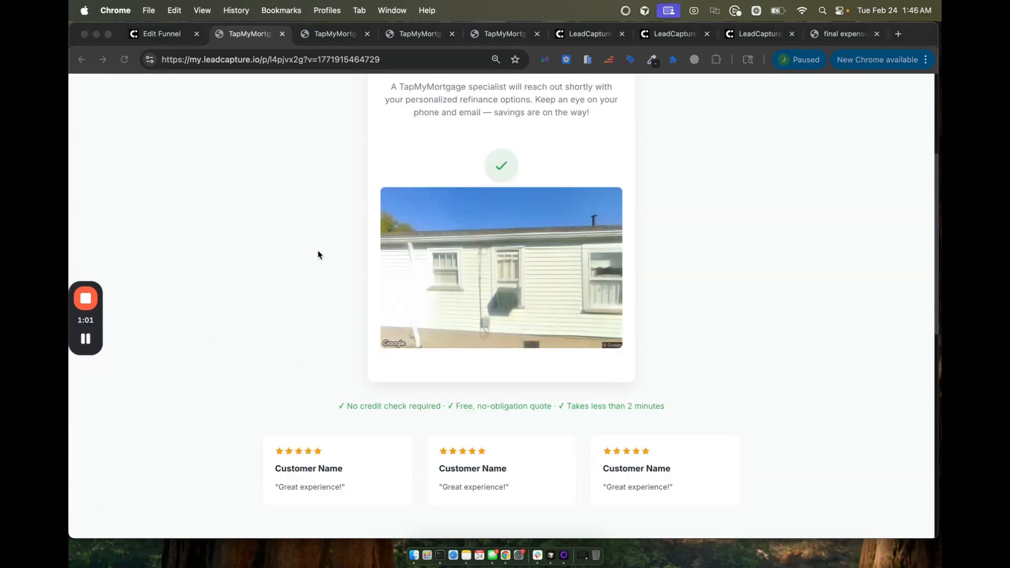
pyautogui.scroll(4, 317, 255)
pyautogui.scroll(-1, 318, 255)
pyautogui.scroll(1, 318, 255)
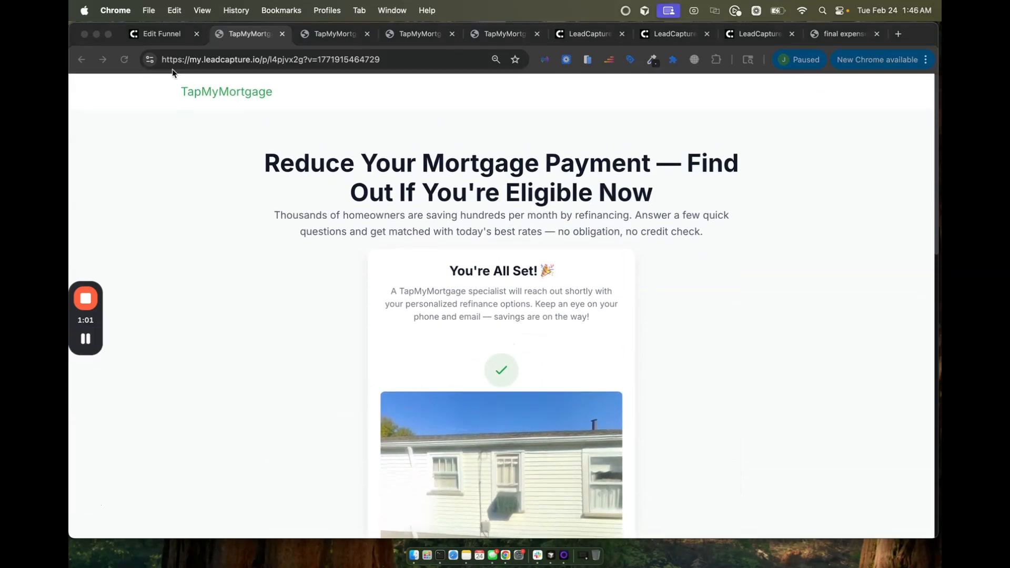
# Step: Scroll through the test lead's Property Information, Owner Information and Financial Data
pyautogui.click(167, 36)
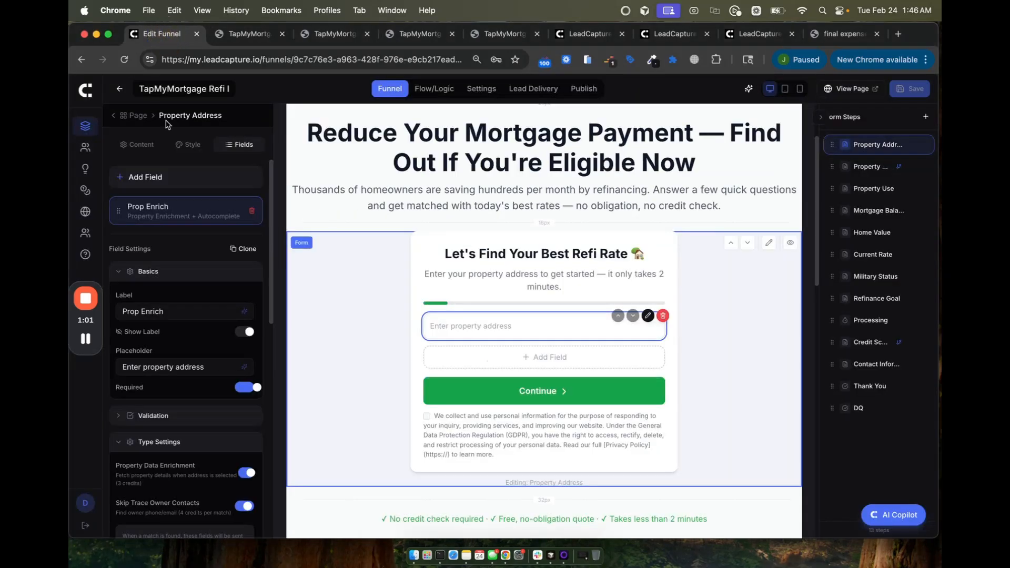
pyautogui.moveTo(82, 340)
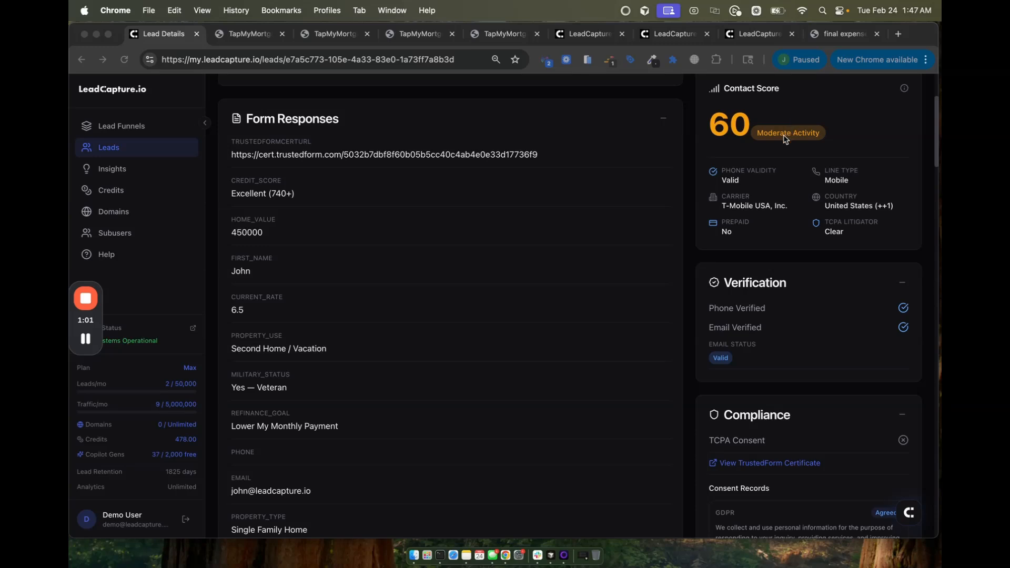
pyautogui.scroll(-2, 536, 329)
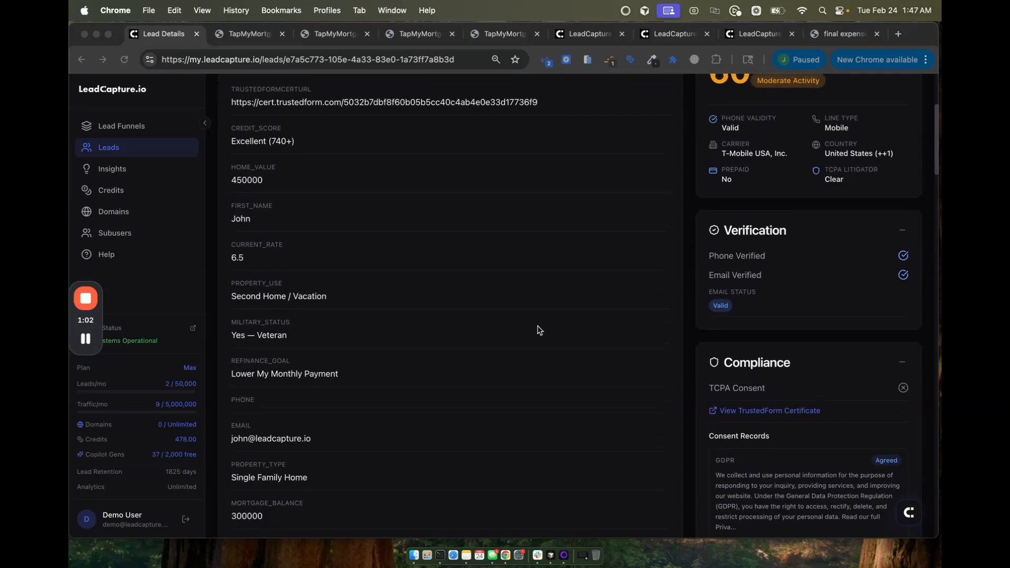
pyautogui.scroll(-2, 545, 311)
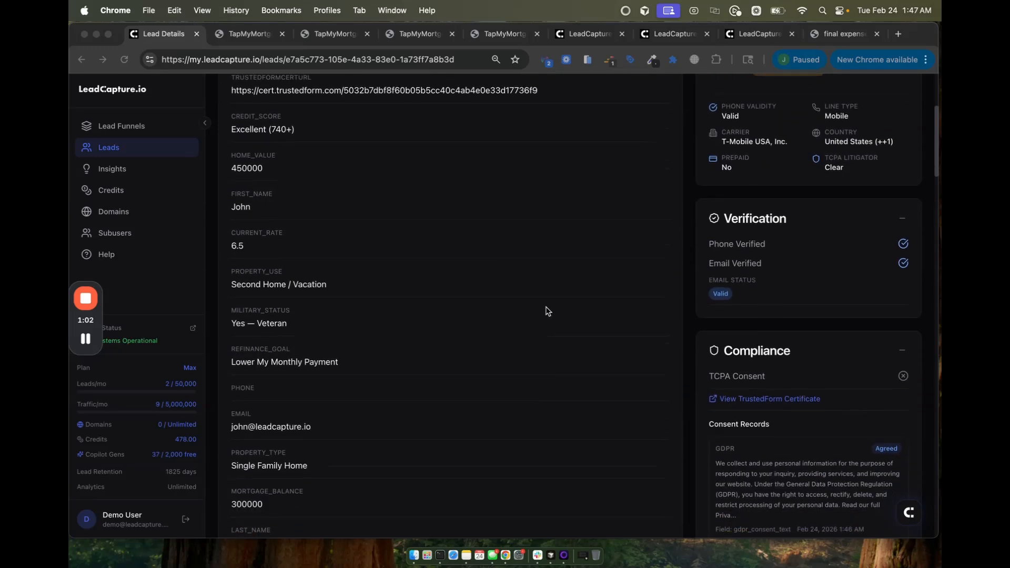
pyautogui.scroll(-1, 764, 467)
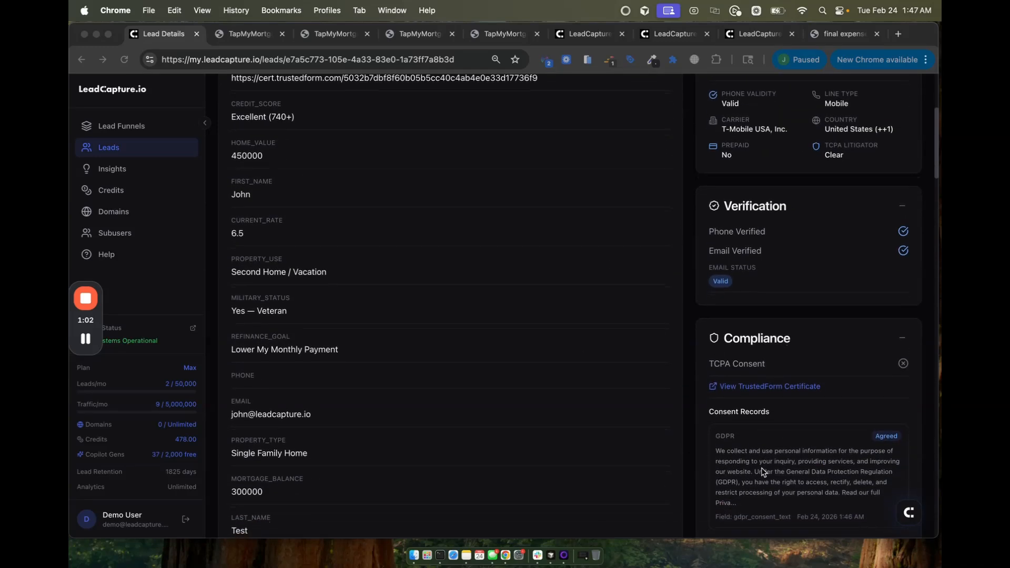
pyautogui.scroll(-2, 742, 458)
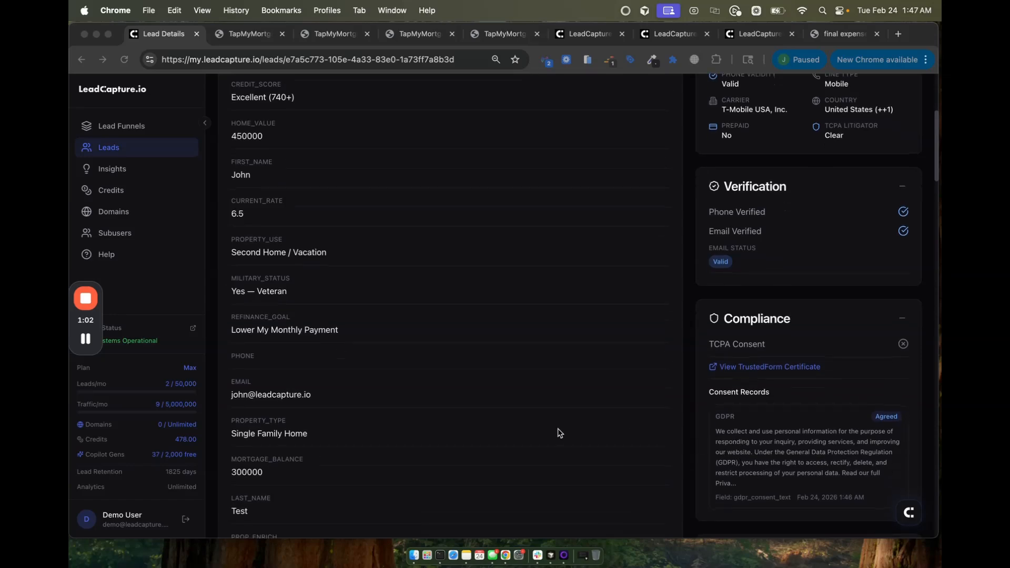
pyautogui.scroll(-10, 558, 428)
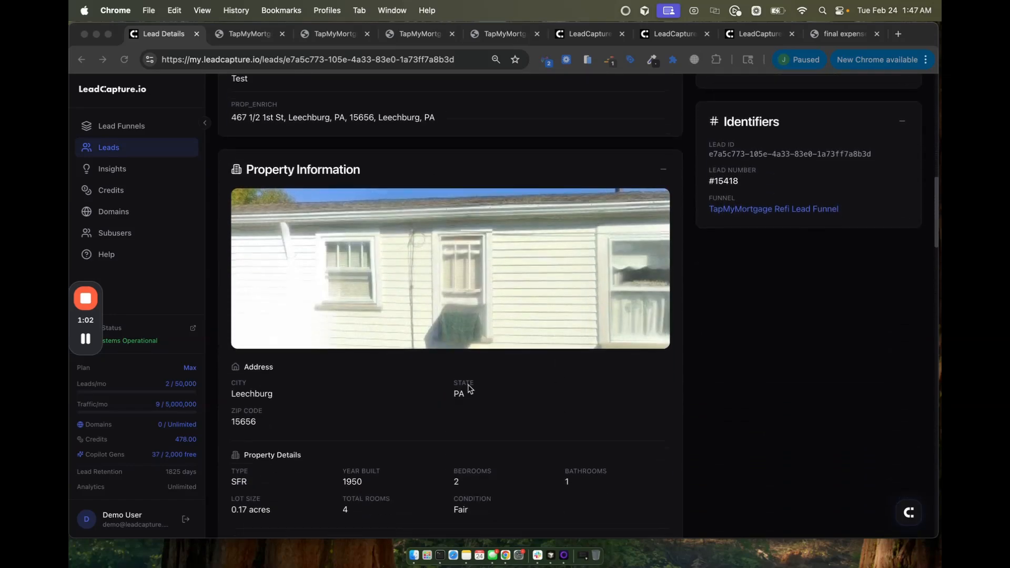
pyautogui.scroll(-5, 431, 280)
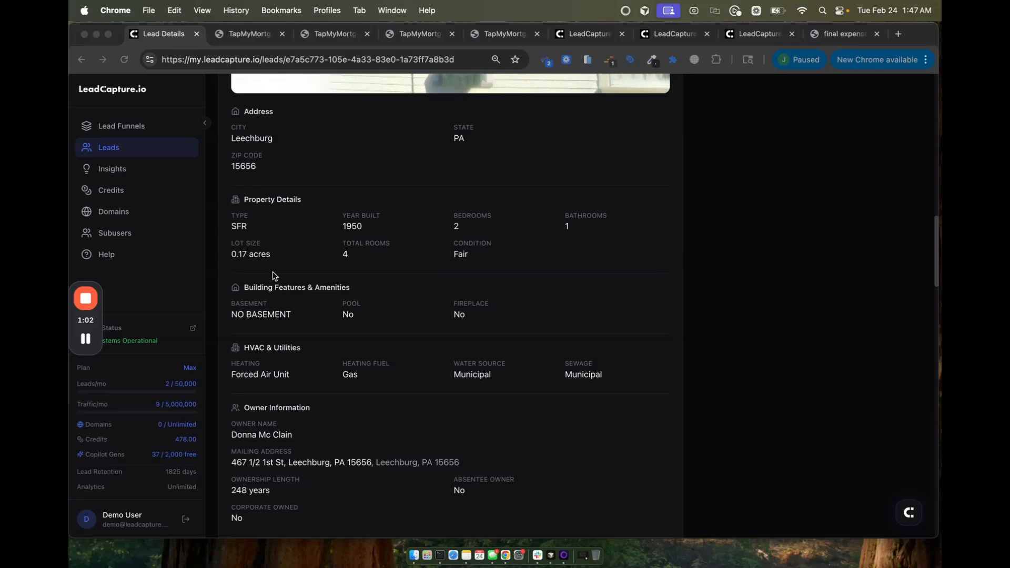
pyautogui.scroll(-1, 274, 275)
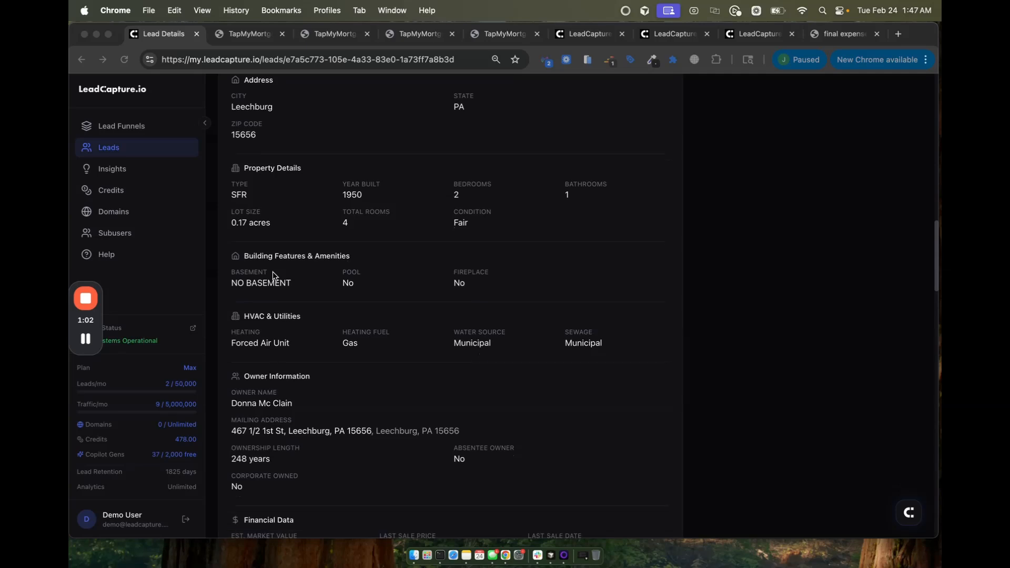
# Step: Continue through Skip Trace Results, Technical Details and Webhook Deliveries, then return to the refi funnel editor
pyautogui.scroll(1, 273, 260)
pyautogui.scroll(-2, 273, 259)
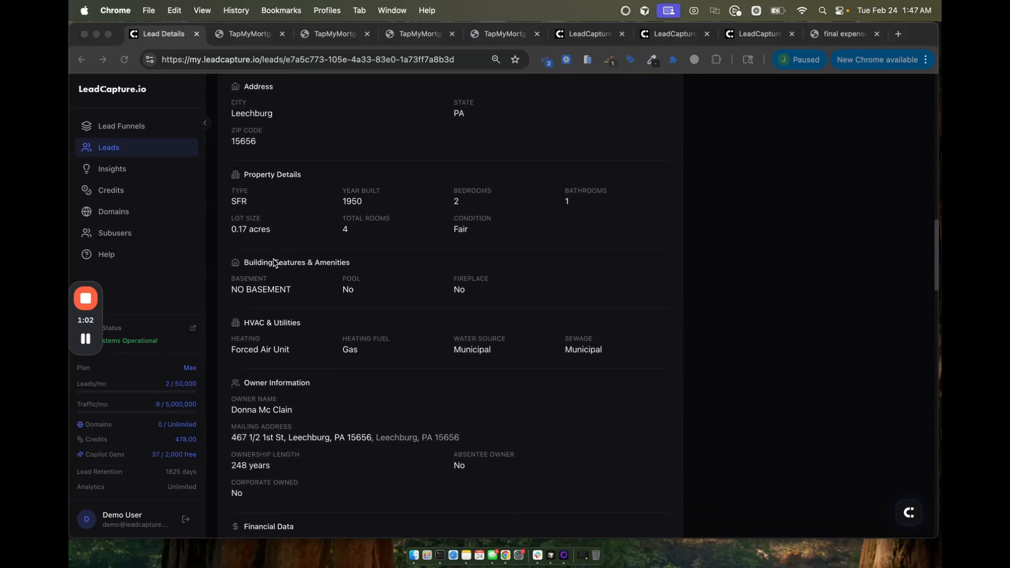
pyautogui.scroll(-3, 273, 262)
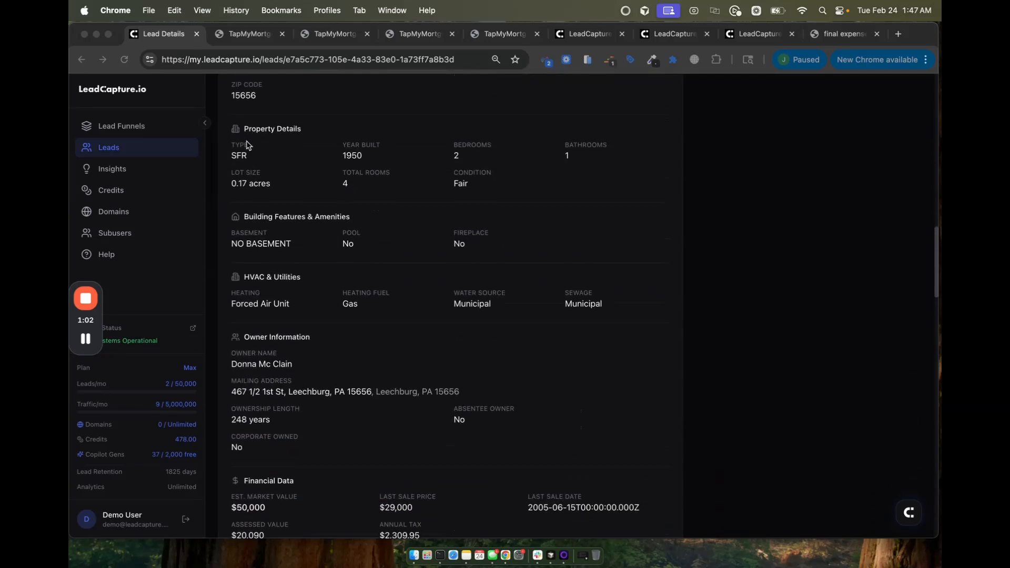
pyautogui.scroll(1, 247, 144)
pyautogui.scroll(-3, 293, 198)
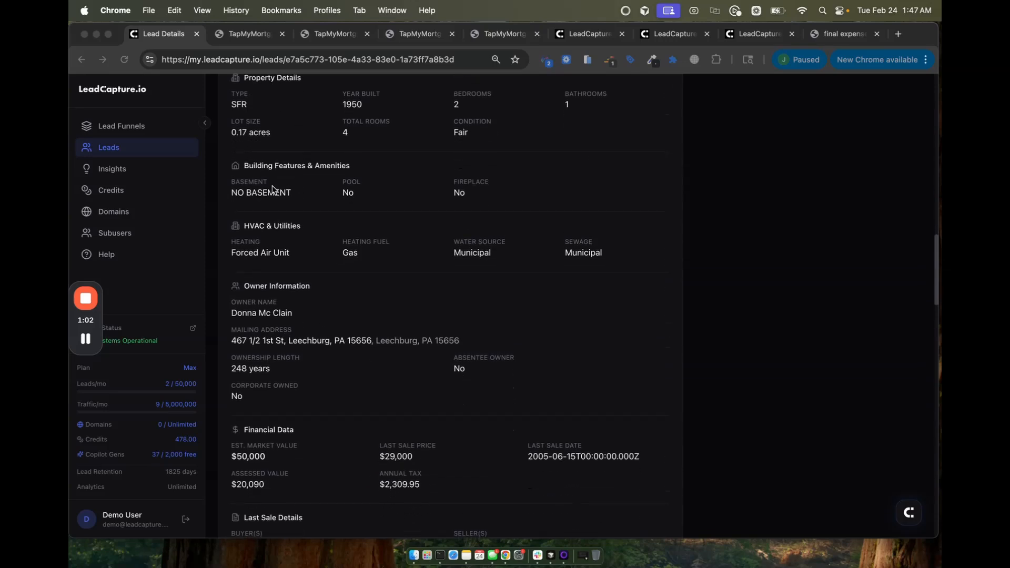
pyautogui.scroll(-2, 275, 208)
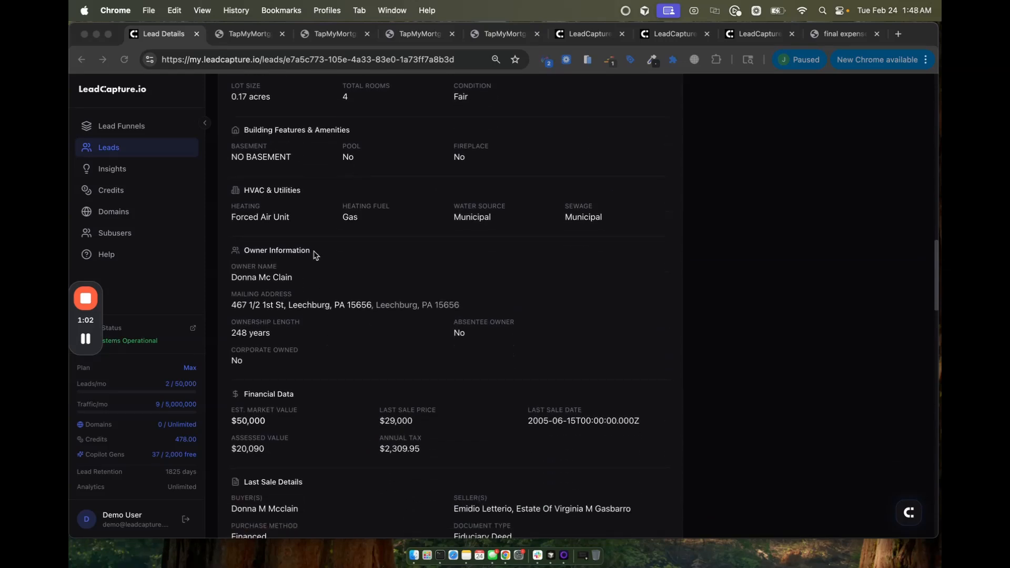
pyautogui.scroll(-1, 302, 252)
pyautogui.scroll(-2, 278, 246)
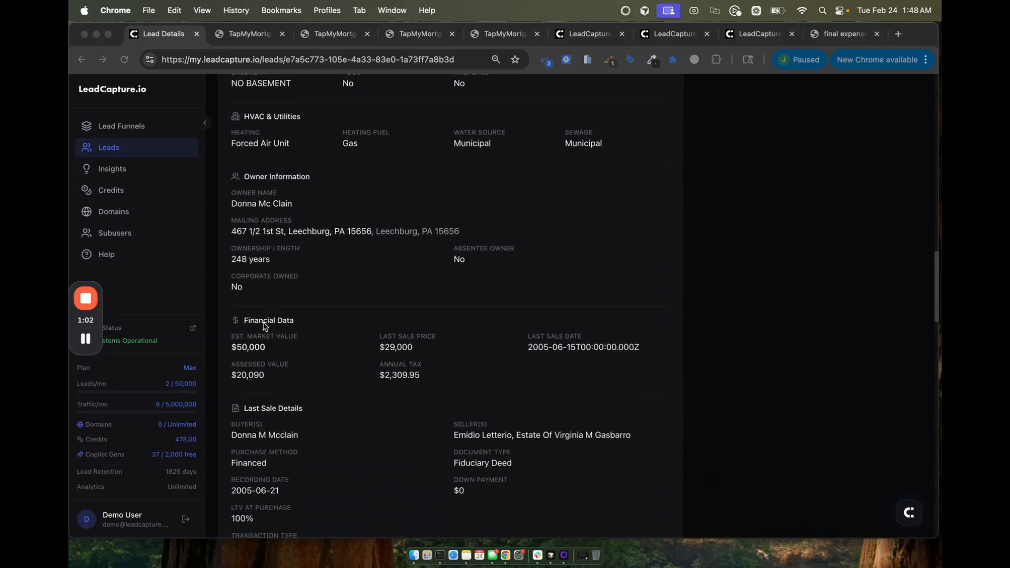
pyautogui.scroll(-3, 266, 325)
pyautogui.scroll(-2, 289, 256)
pyautogui.scroll(-3, 289, 258)
pyautogui.scroll(-5, 282, 274)
pyautogui.scroll(-12, 279, 284)
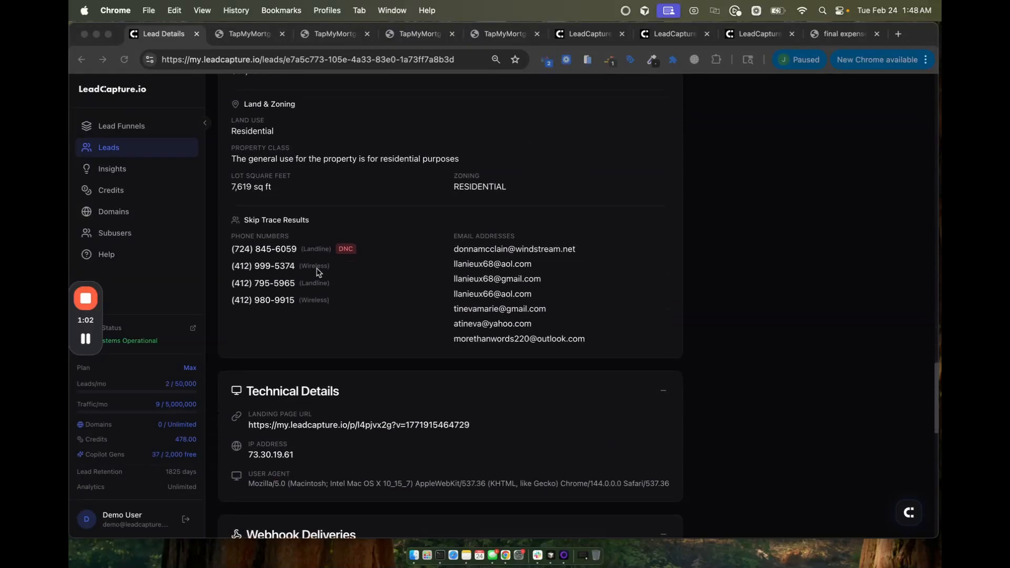
pyautogui.scroll(-4, 317, 272)
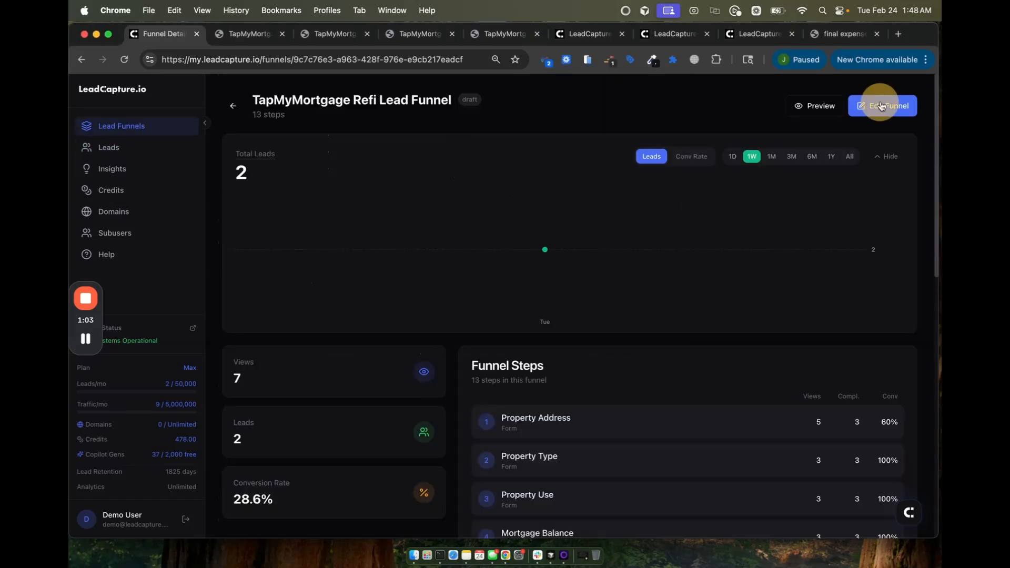
pyautogui.click(882, 107)
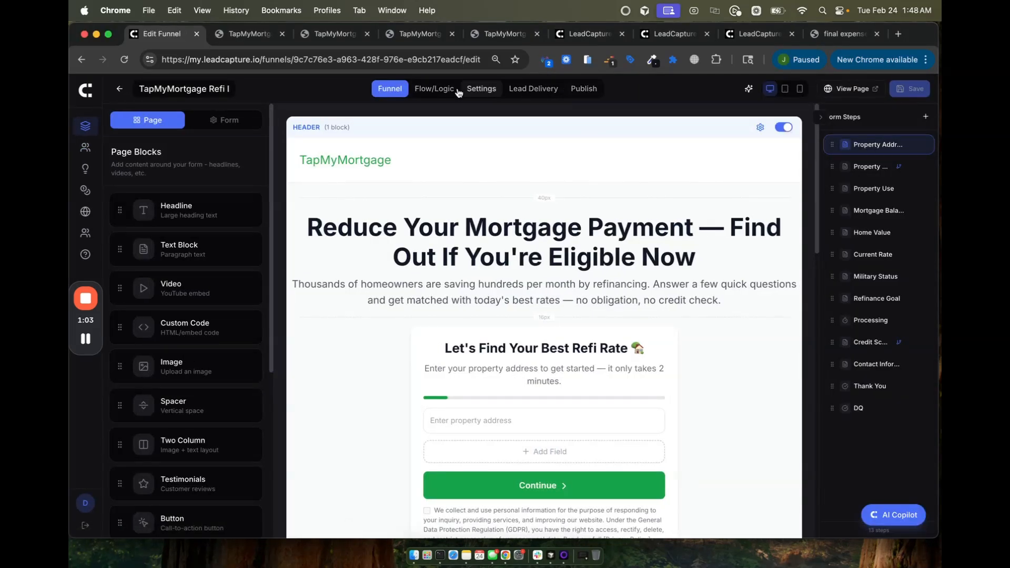
# Step: Look over the refi funnel's general Settings and its Lead Delivery integrations
pyautogui.click(480, 89)
pyautogui.scroll(-4, 477, 289)
pyautogui.scroll(4, 476, 289)
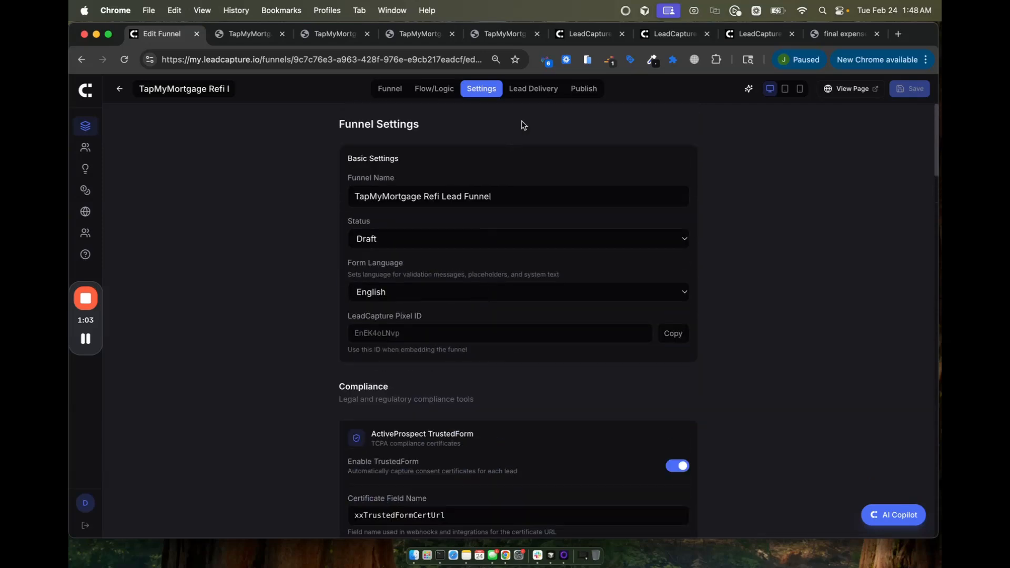
pyautogui.click(531, 94)
pyautogui.scroll(-1, 421, 237)
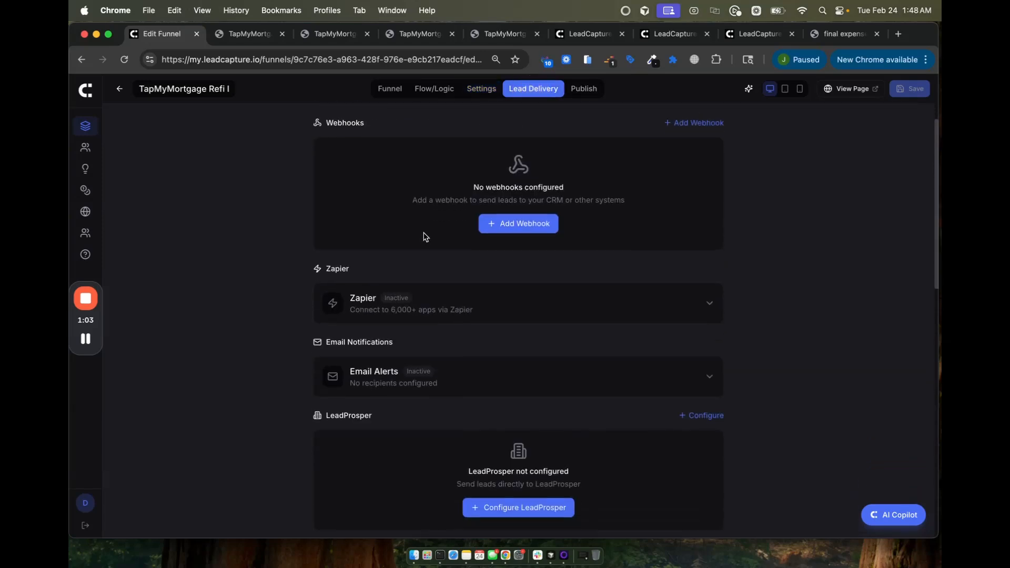
# Step: Expand the Zapier delivery options and scroll through them
pyautogui.click(564, 301)
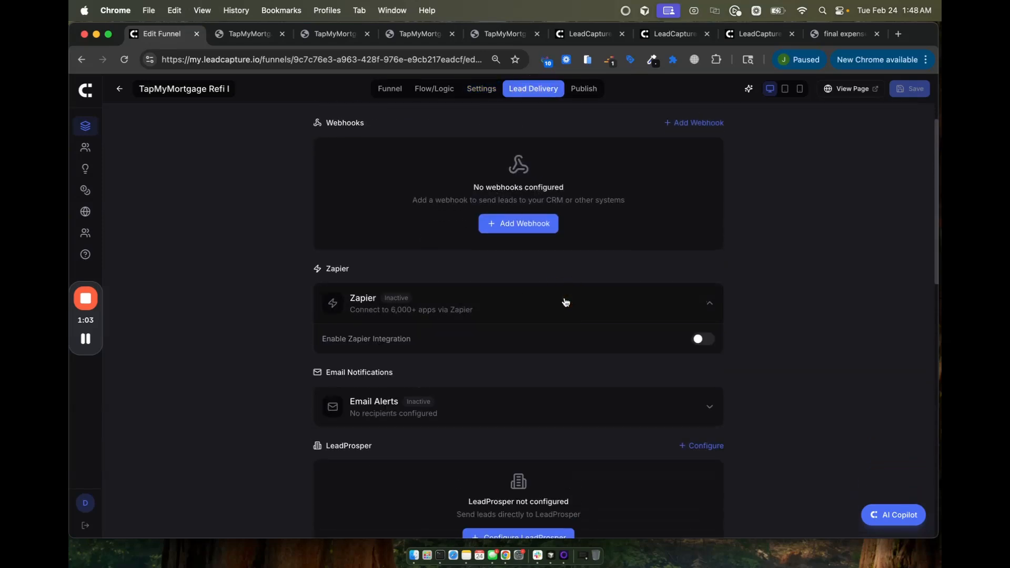
pyautogui.scroll(-3, 559, 300)
pyautogui.scroll(-10, 485, 237)
pyautogui.scroll(-2, 484, 240)
pyautogui.scroll(10, 471, 330)
pyautogui.scroll(-10, 471, 330)
pyautogui.scroll(10, 475, 313)
pyautogui.scroll(-2, 474, 314)
pyautogui.scroll(2, 544, 258)
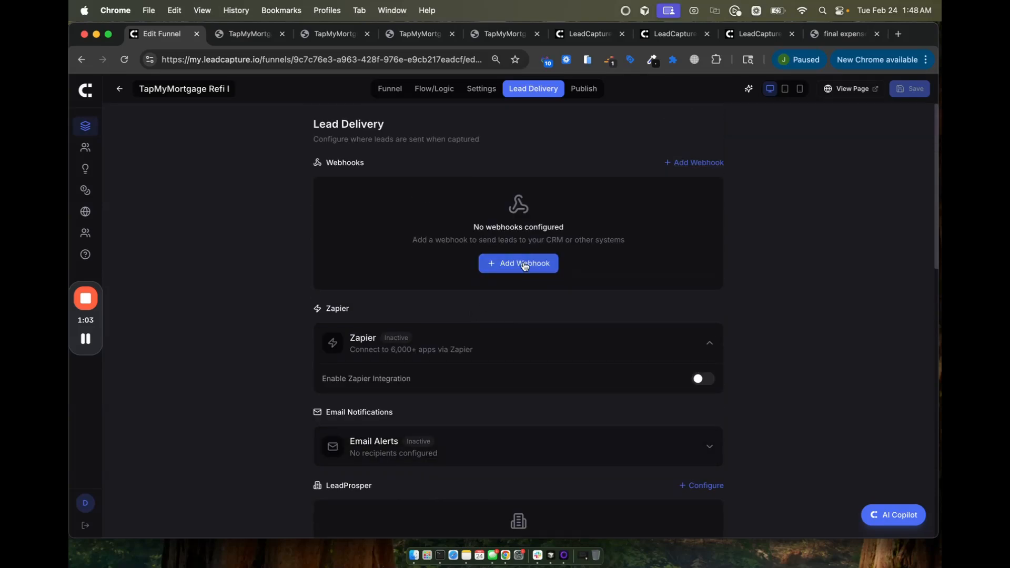
# Step: Add a blank New Webhook, inspect its name and POST URL fields unsaved, then show Publish Options
pyautogui.click(525, 265)
pyautogui.tripleClick(344, 272)
pyautogui.click(349, 313)
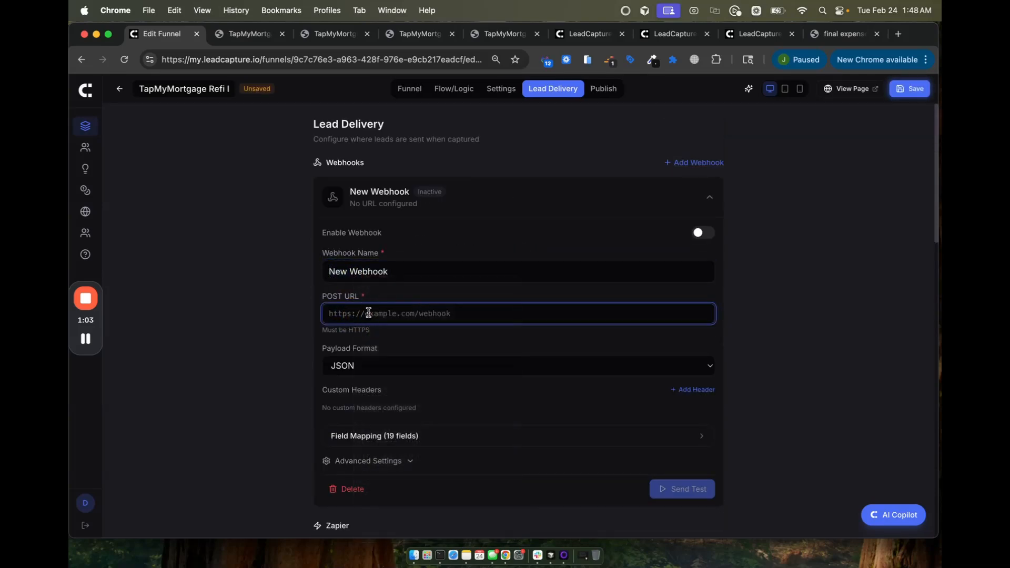
pyautogui.scroll(-1, 339, 389)
pyautogui.rightClick(346, 349)
pyautogui.click(282, 362)
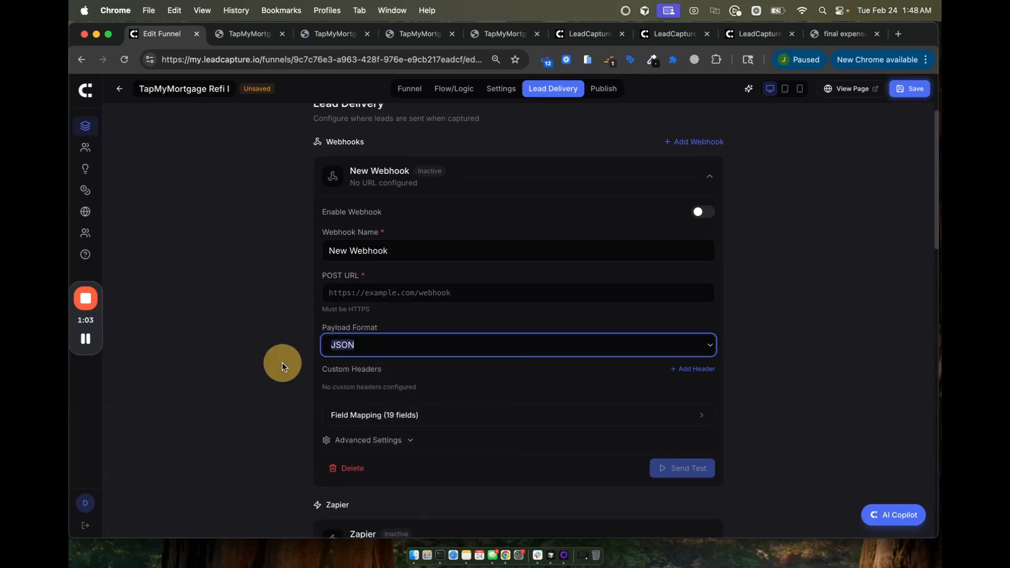
pyautogui.scroll(-3, 282, 362)
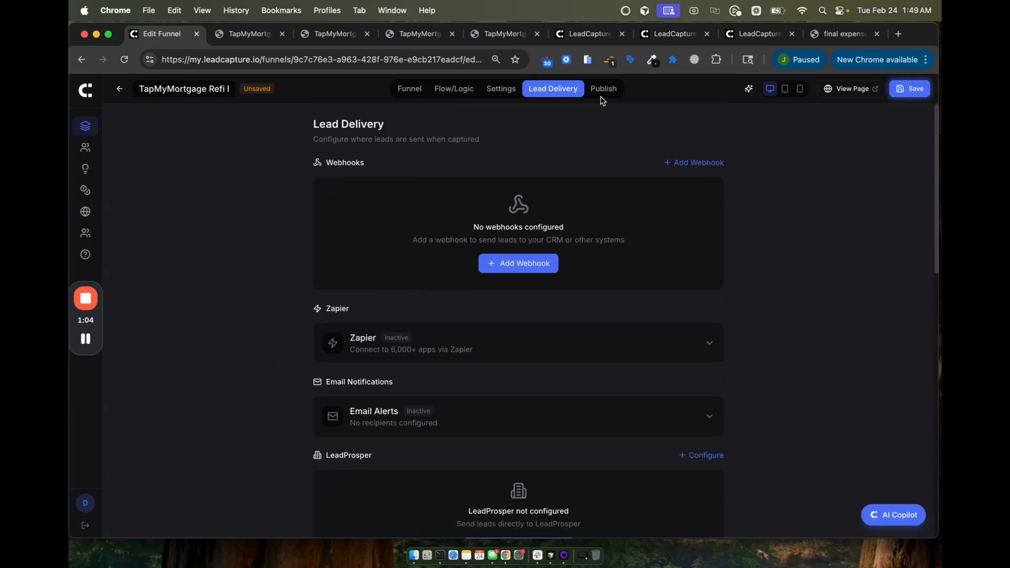
pyautogui.click(602, 90)
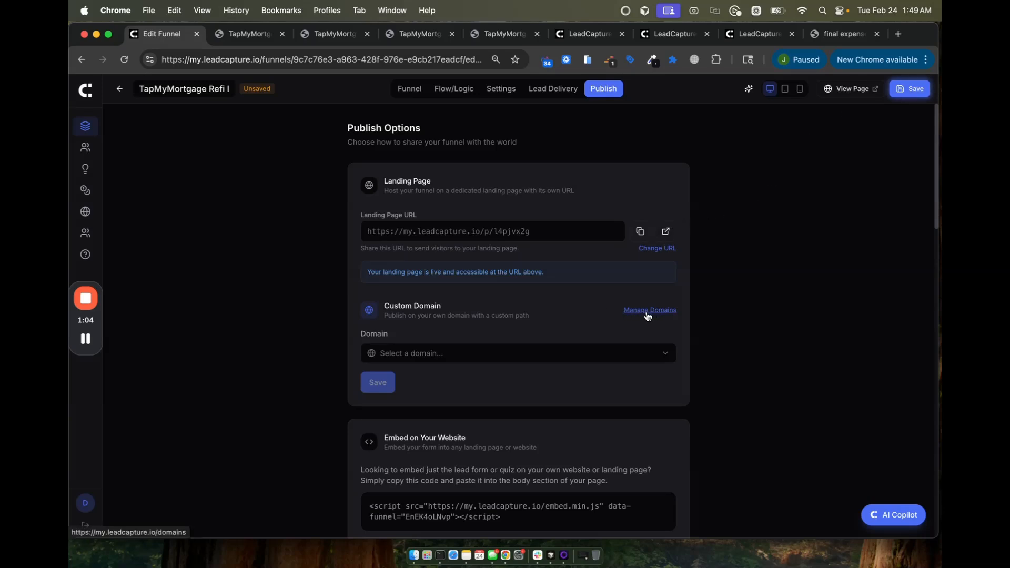
# Step: Check the custom Domain list without choosing one, and select the entire embed script code
pyautogui.click(403, 361)
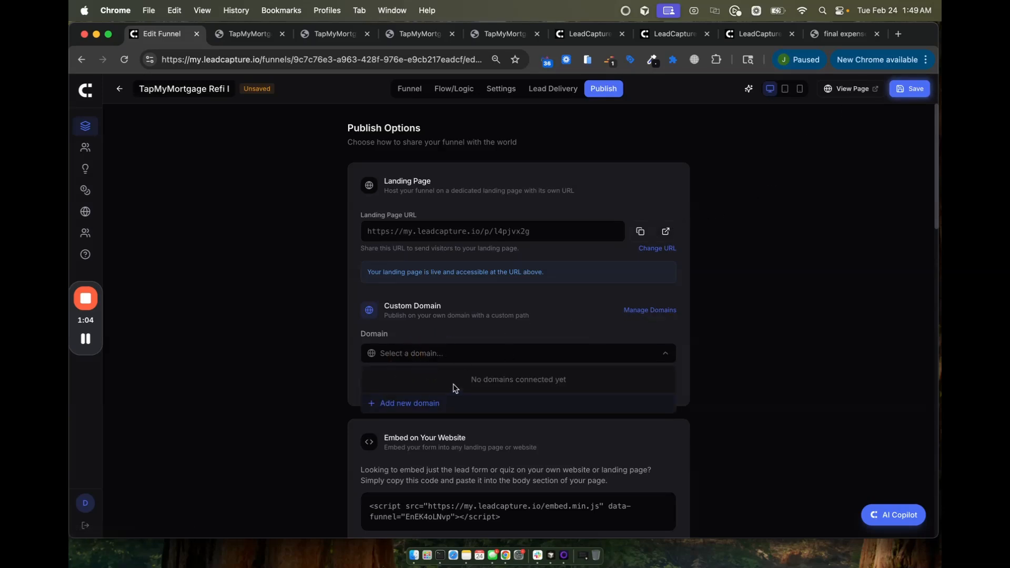
pyautogui.click(304, 430)
pyautogui.scroll(-1, 328, 463)
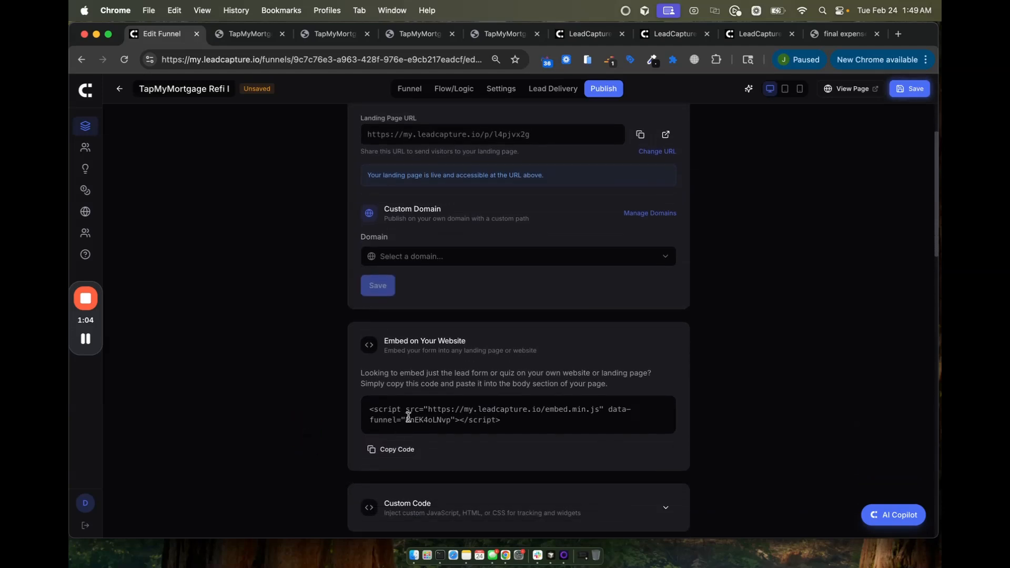
pyautogui.click(369, 415)
pyautogui.tripleClick(368, 414)
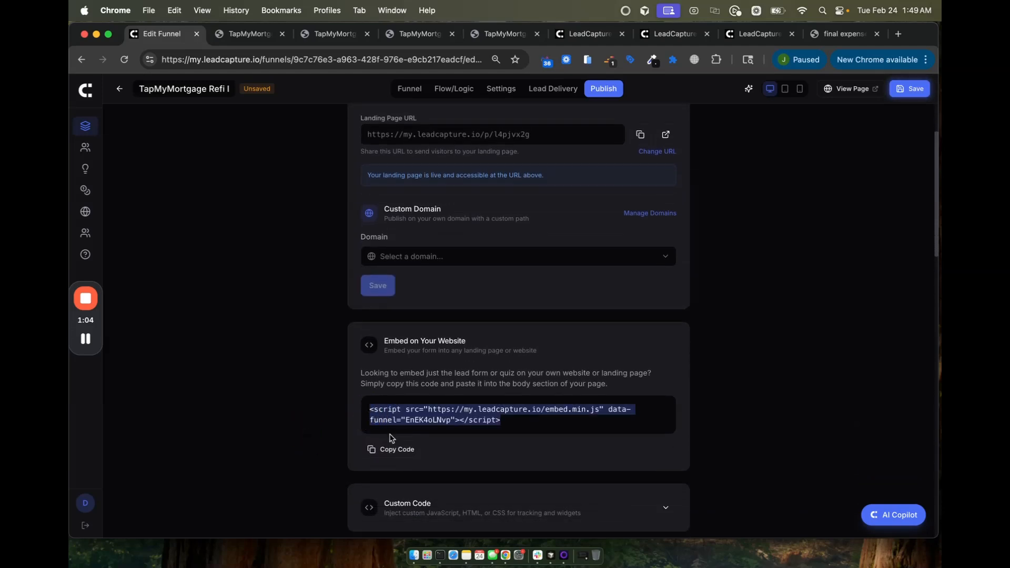
# Step: Expand Custom Code, review SEO and Social Sharing, and return to the Lead Funnels dashboard
pyautogui.scroll(-4, 494, 405)
pyautogui.click(497, 340)
pyautogui.scroll(-2, 441, 421)
pyautogui.scroll(-5, 442, 420)
pyautogui.scroll(-2, 412, 421)
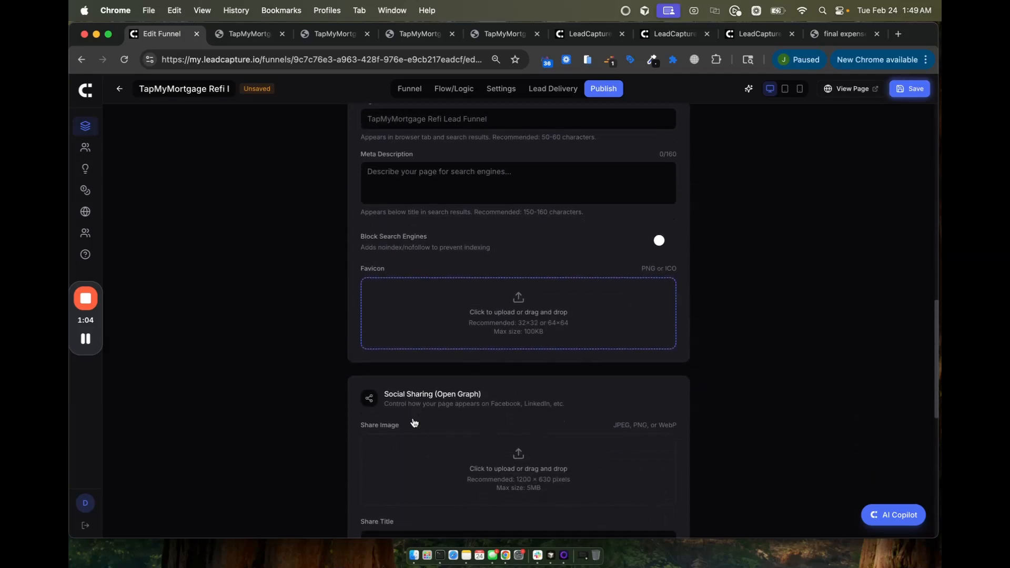
pyautogui.scroll(-6, 478, 262)
pyautogui.scroll(10, 480, 262)
pyautogui.scroll(-6, 478, 261)
pyautogui.scroll(15, 476, 261)
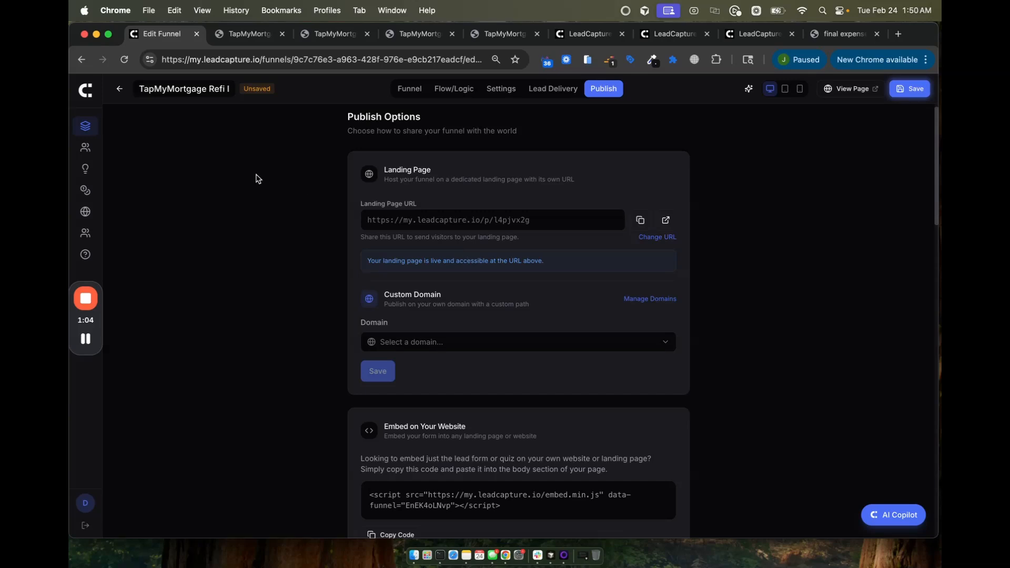
pyautogui.click(87, 93)
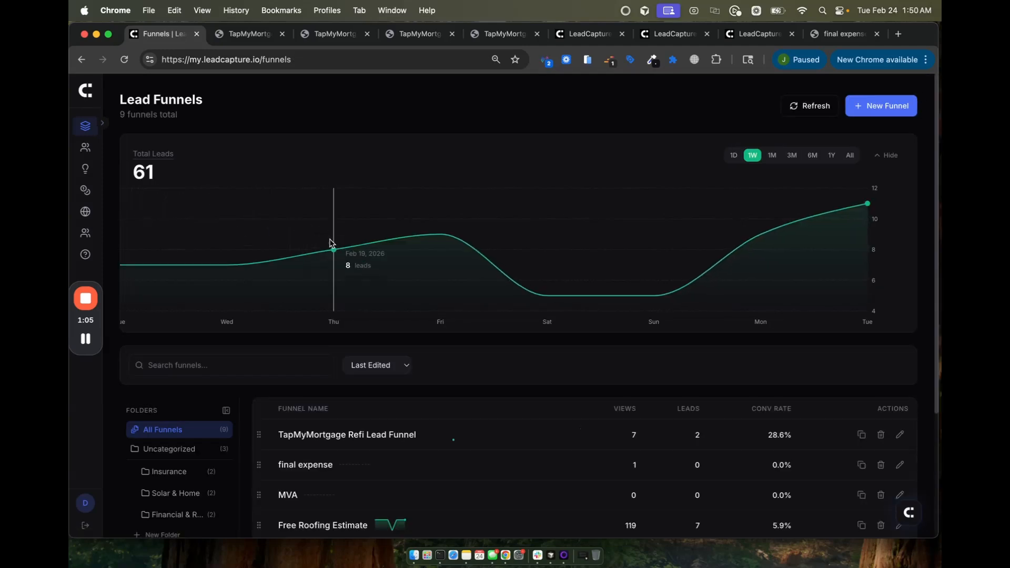
# Step: Open the AI Intelligence page showing tips like 68% mobile traffic and a 38% Health Status drop-off
pyautogui.click(88, 174)
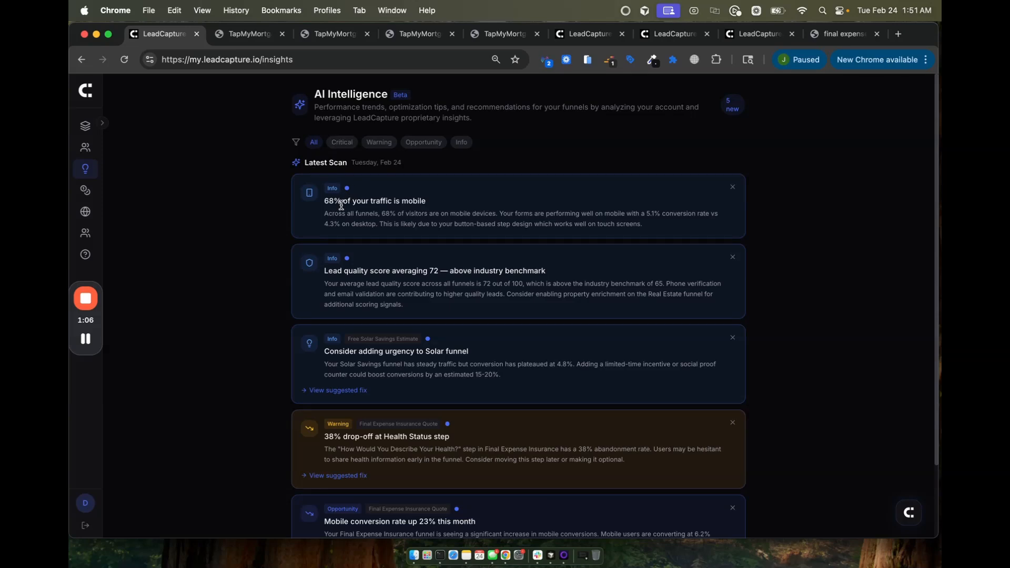
# Step: Open 'View suggested fix' on the warning about the 38% Health Status drop-off
pyautogui.scroll(-3, 334, 361)
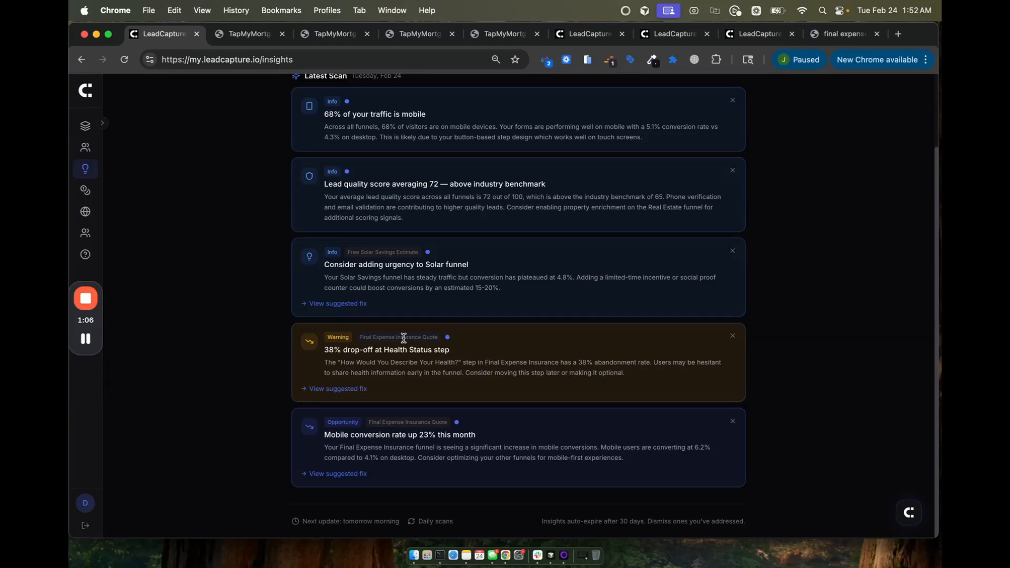
pyautogui.click(318, 389)
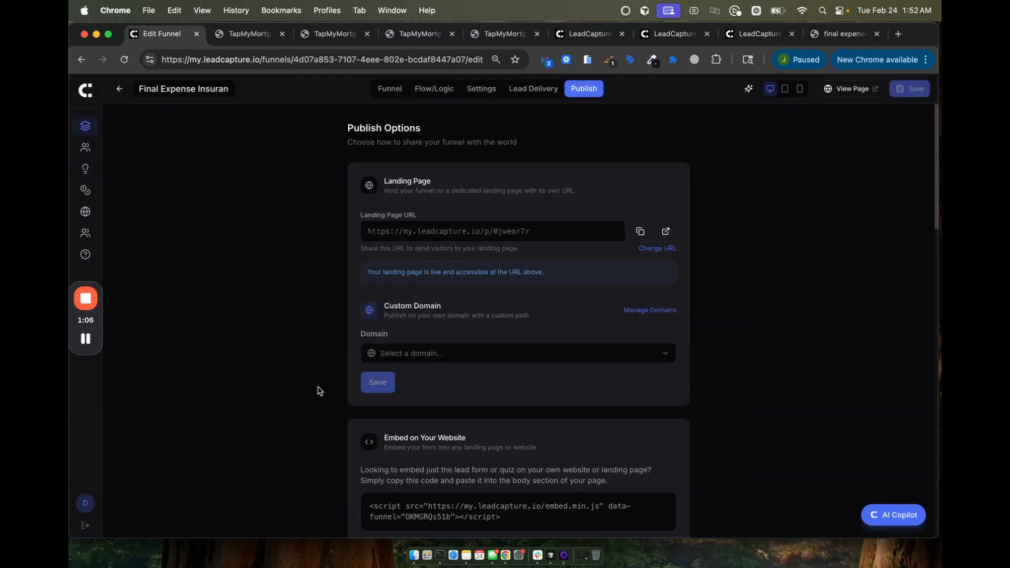
# Step: View the Final Expense funnel's Age Range form, then go back to the list of all funnels
pyautogui.click(388, 90)
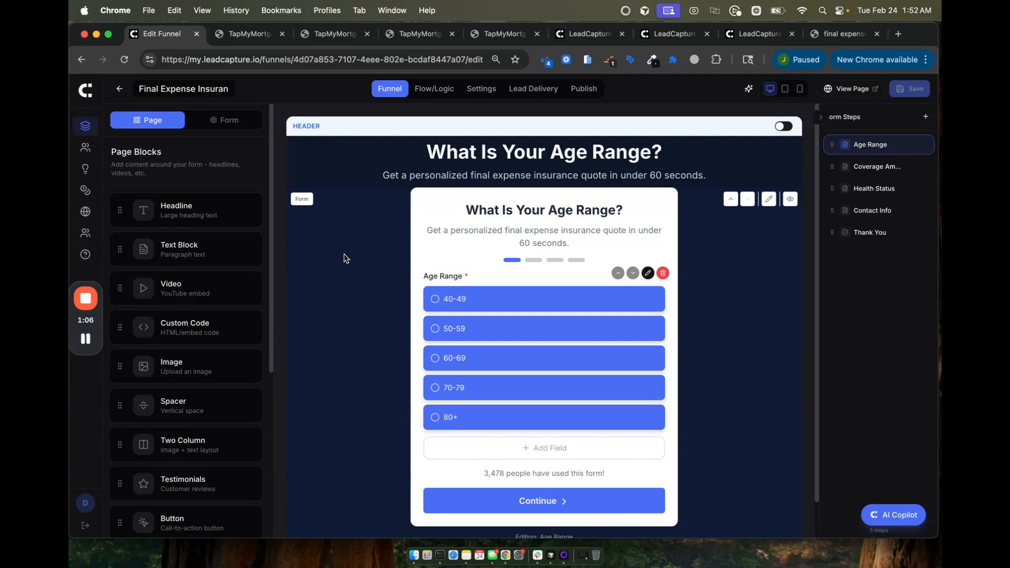
pyautogui.click(88, 94)
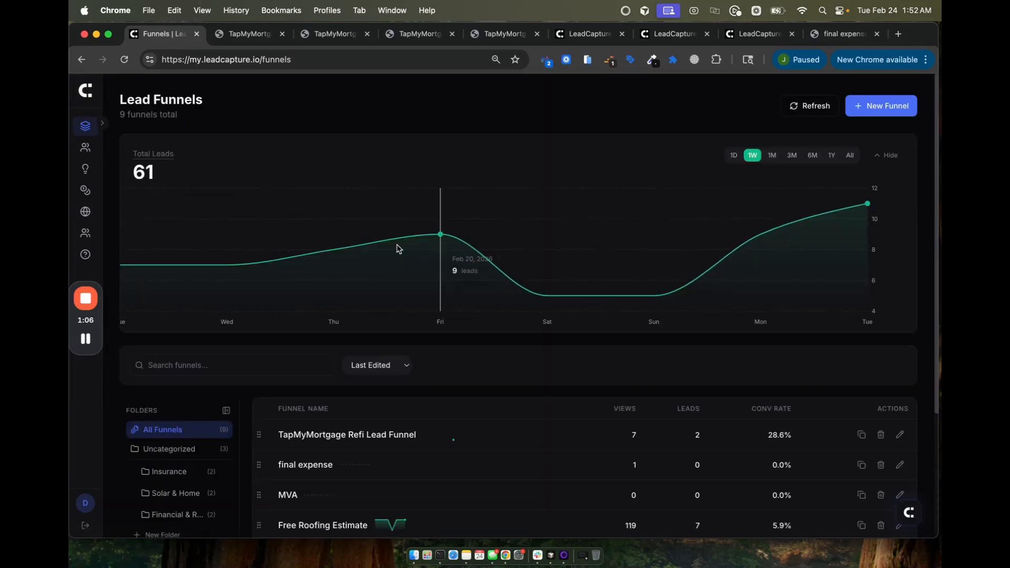
# Step: Reset the Lead Funnels page zoom to 100% and open the AI Intelligence chat
pyautogui.scroll(-5, 804, 473)
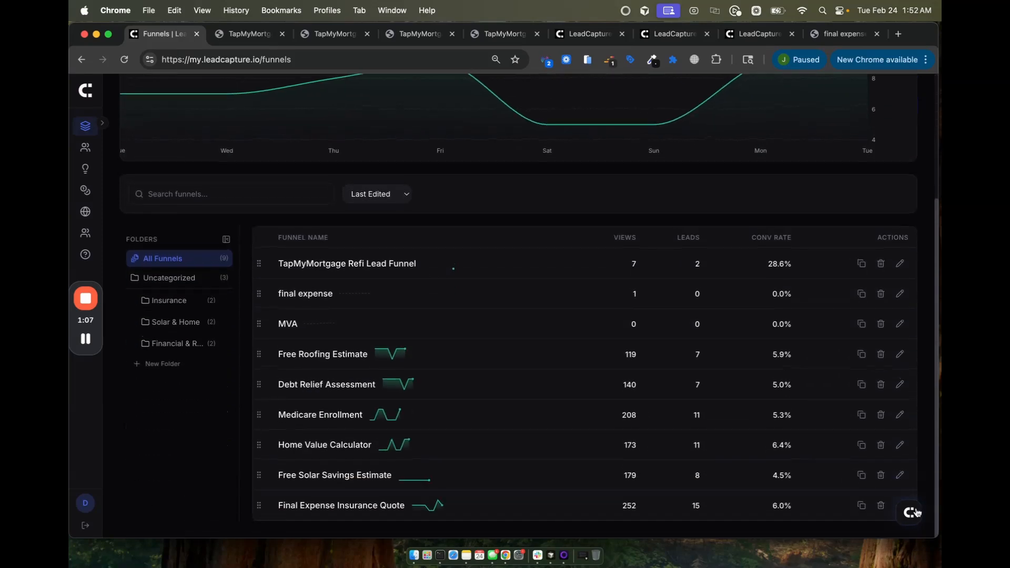
pyautogui.press('super+0')
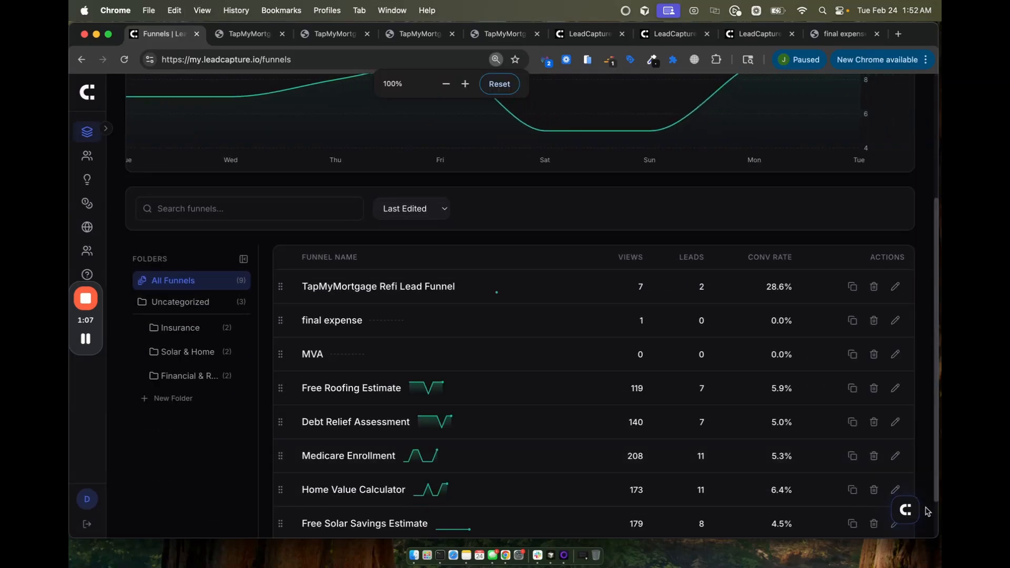
pyautogui.click(911, 513)
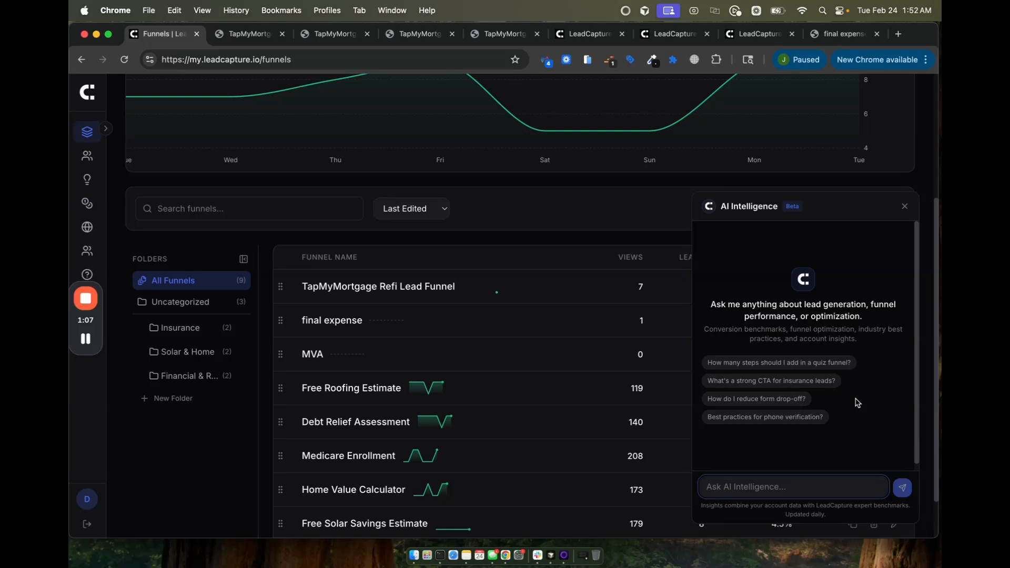
# Step: Ask AI Intelligence 'how many leads did I get this week? And what were my top funnels?' and read the reply
pyautogui.write('how many led')
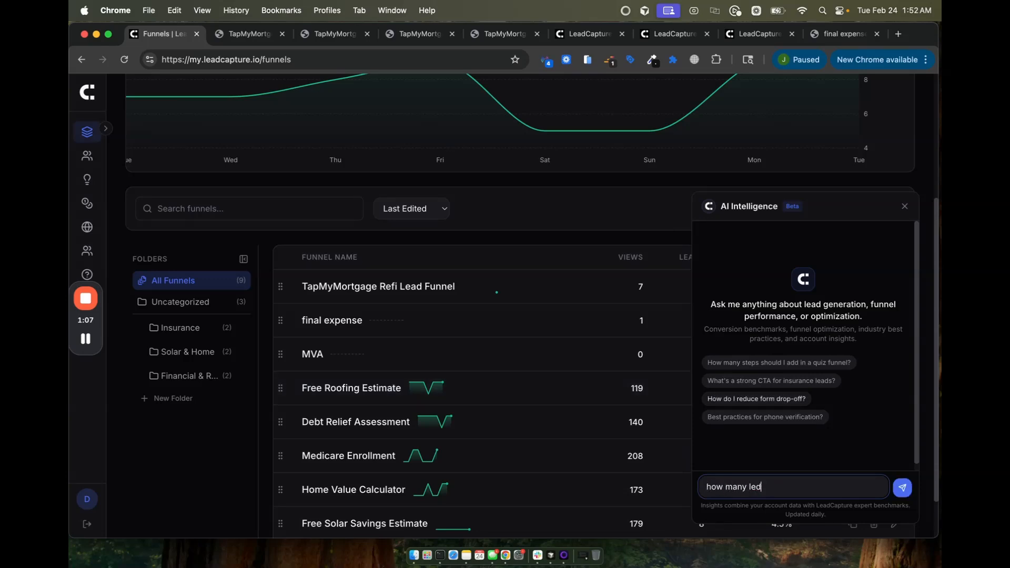
pyautogui.press('BackSpace')
pyautogui.write('ads did I get this week? An')
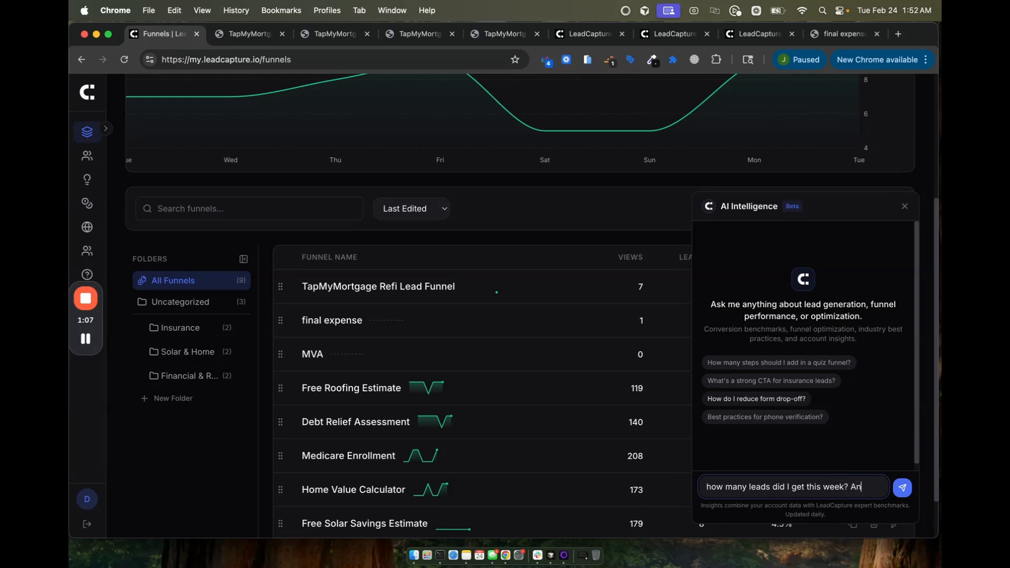
pyautogui.write('d what were my top funnels?')
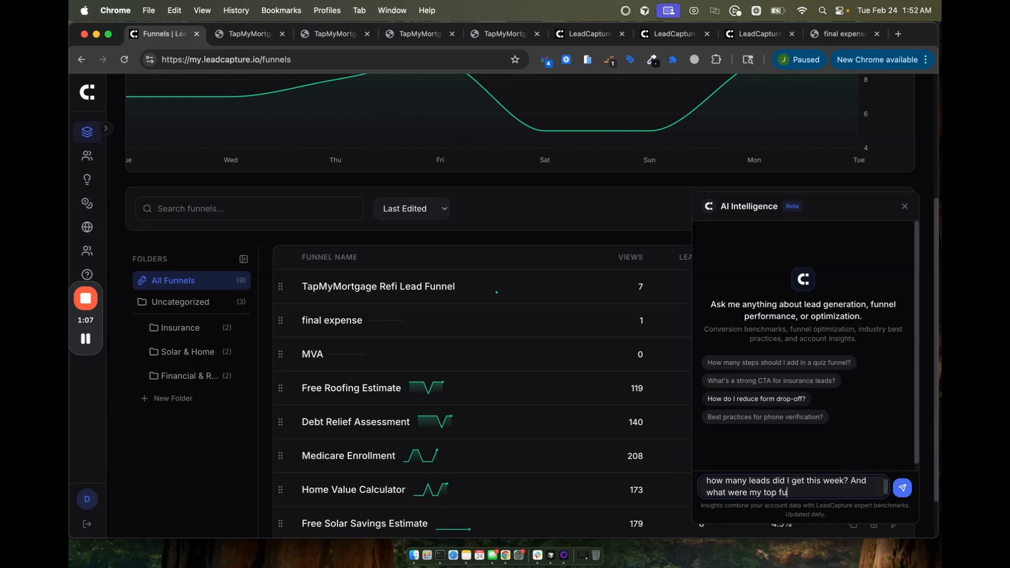
pyautogui.press('Return')
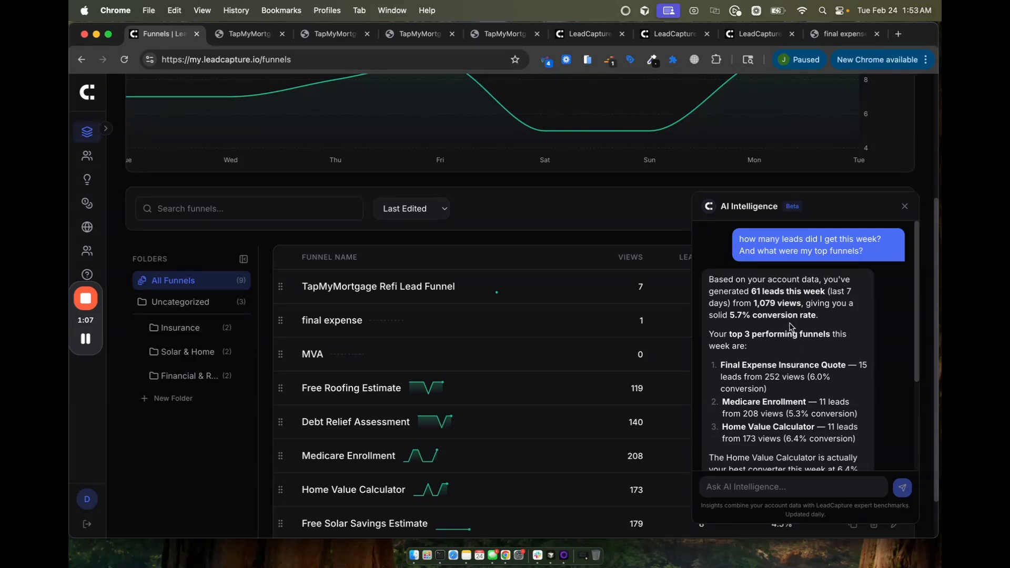
pyautogui.scroll(-3, 792, 326)
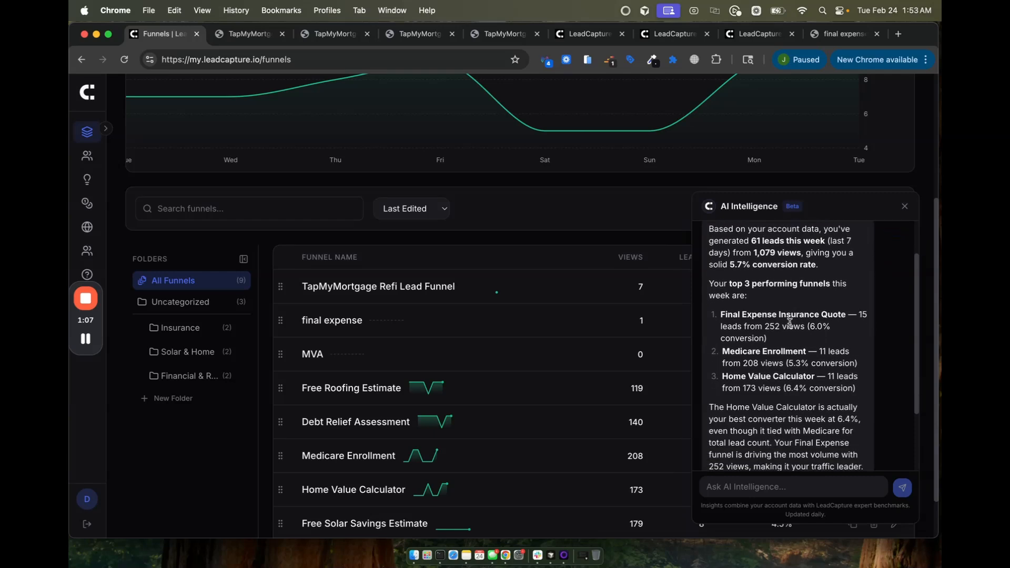
pyautogui.scroll(-1, 769, 372)
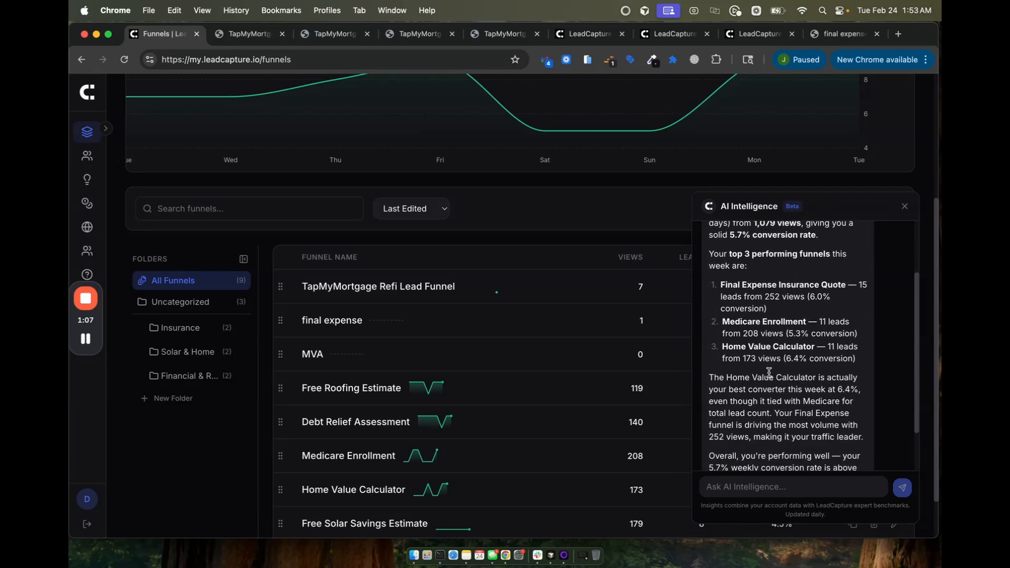
pyautogui.scroll(-3, 778, 372)
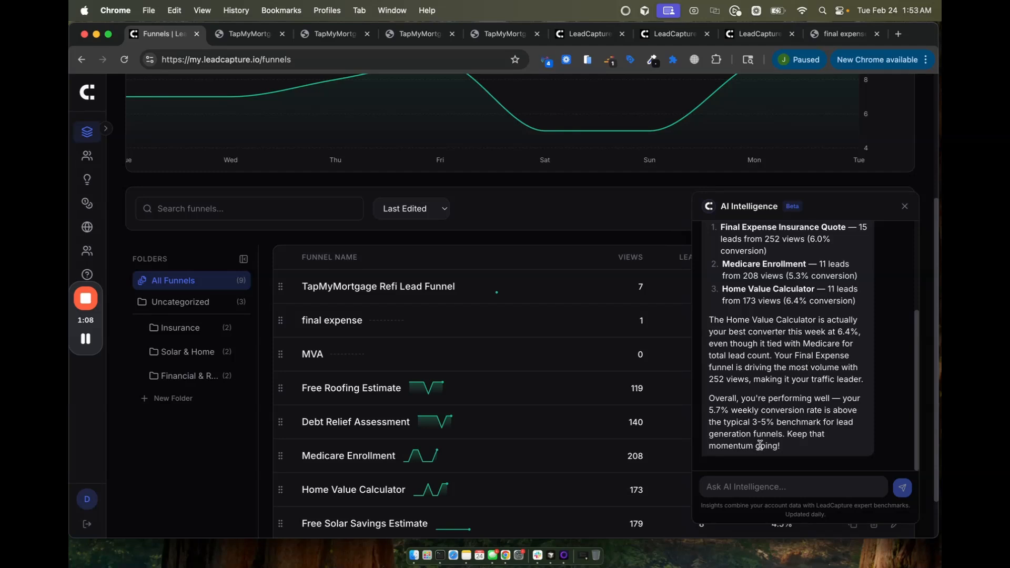
pyautogui.click(748, 486)
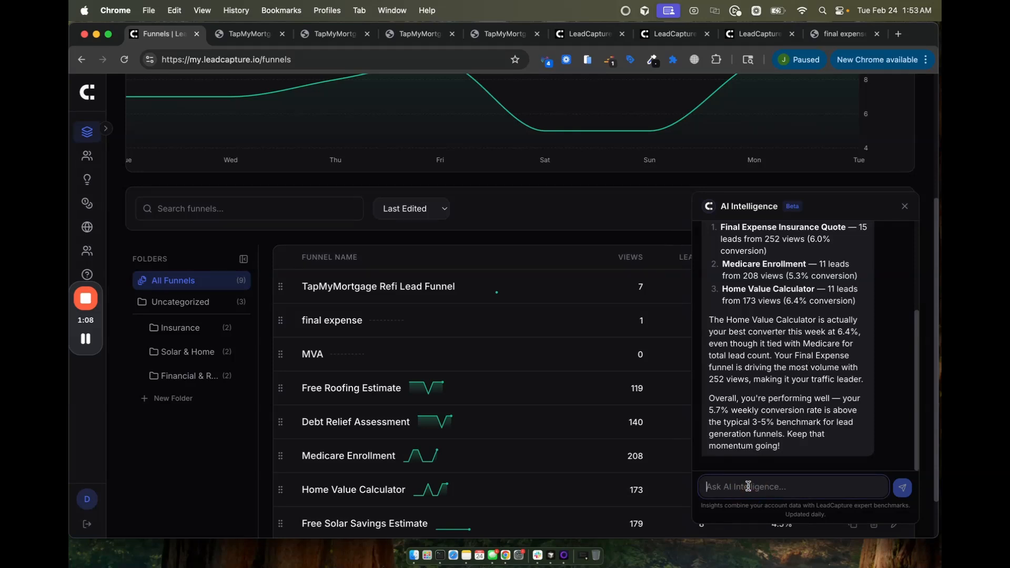
# Step: Open the Free Roofing Estimate funnel's details showing 119 views, 7 leads and 5.9% conversion
pyautogui.click(378, 388)
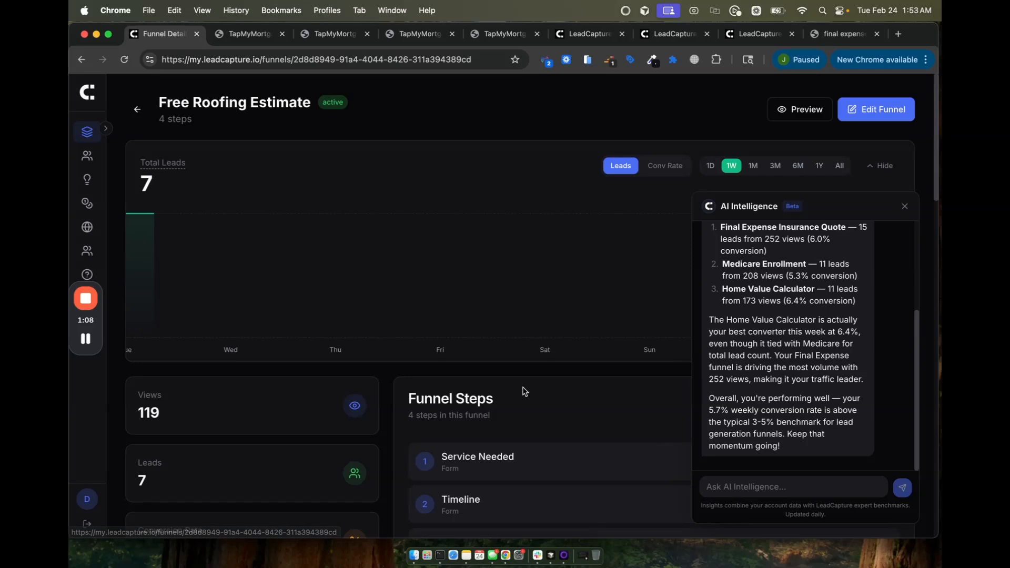
pyautogui.scroll(-8, 524, 391)
pyautogui.scroll(6, 525, 391)
pyautogui.scroll(3, 525, 392)
# Step: Close the AI Intelligence chat, reopen it with the earlier conversation, and close it again
pyautogui.click(762, 486)
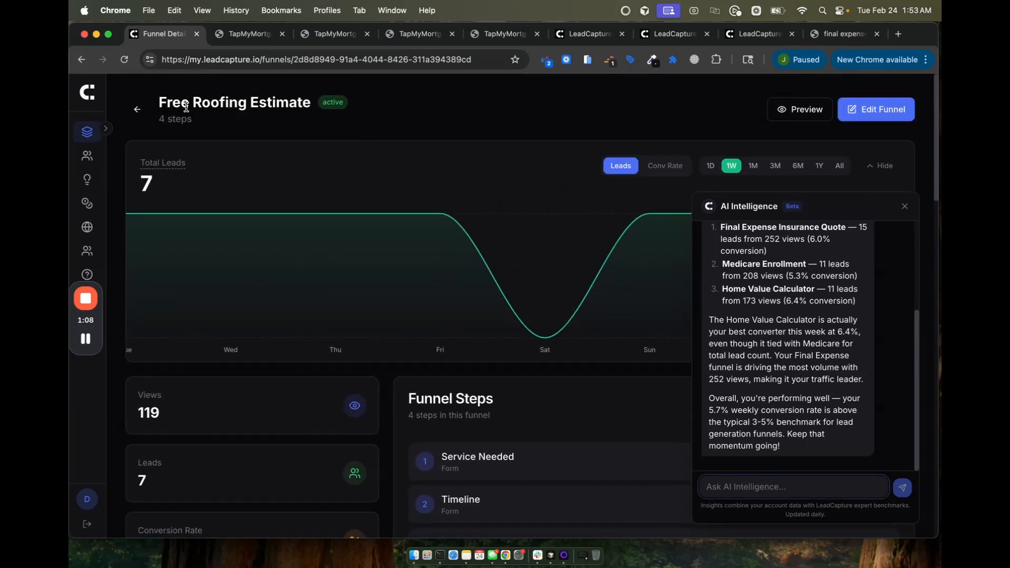
pyautogui.scroll(-6, 354, 232)
pyautogui.scroll(1, 497, 193)
pyautogui.scroll(-4, 497, 193)
pyautogui.click(904, 206)
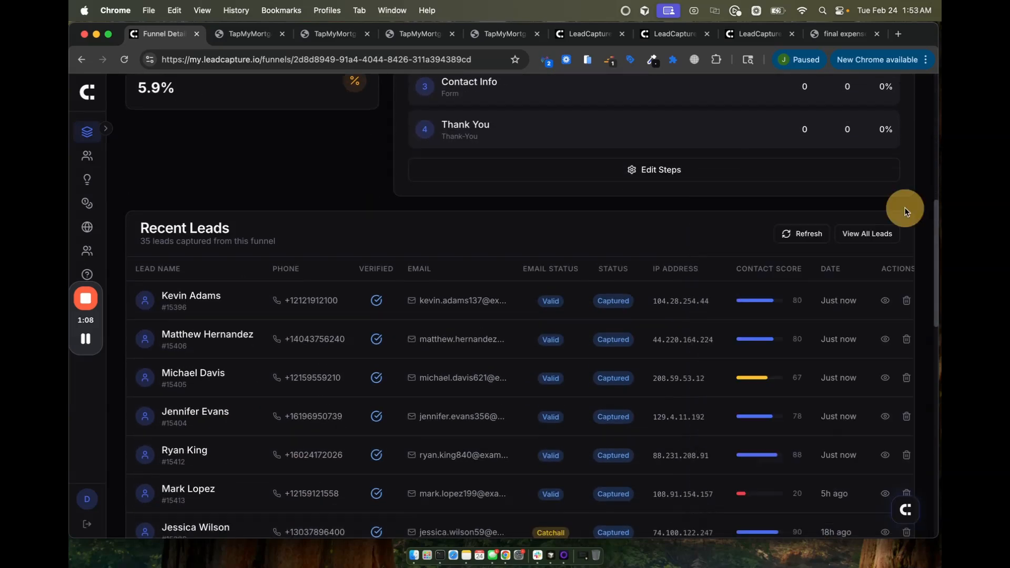
pyautogui.scroll(5, 899, 226)
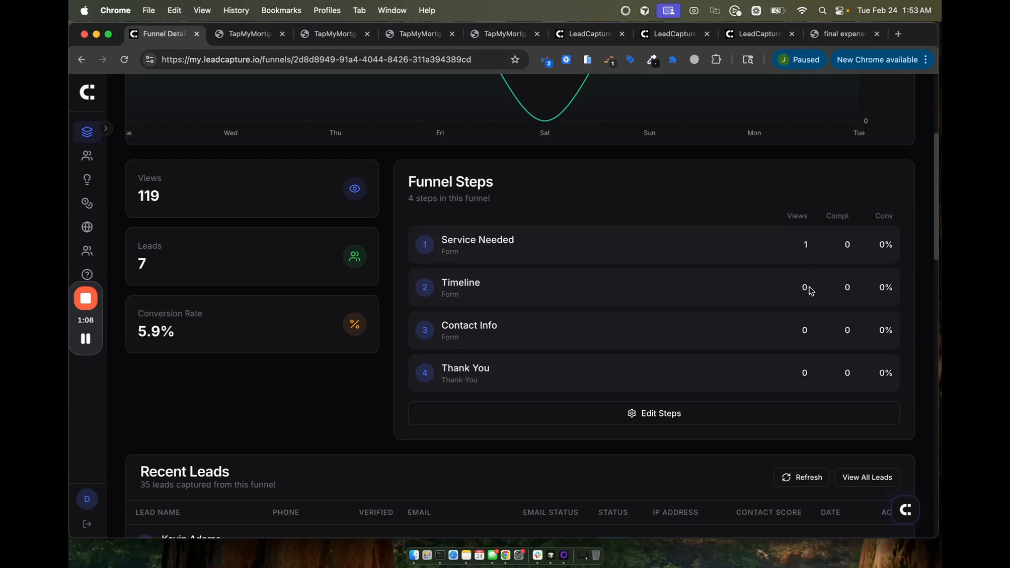
pyautogui.click(905, 508)
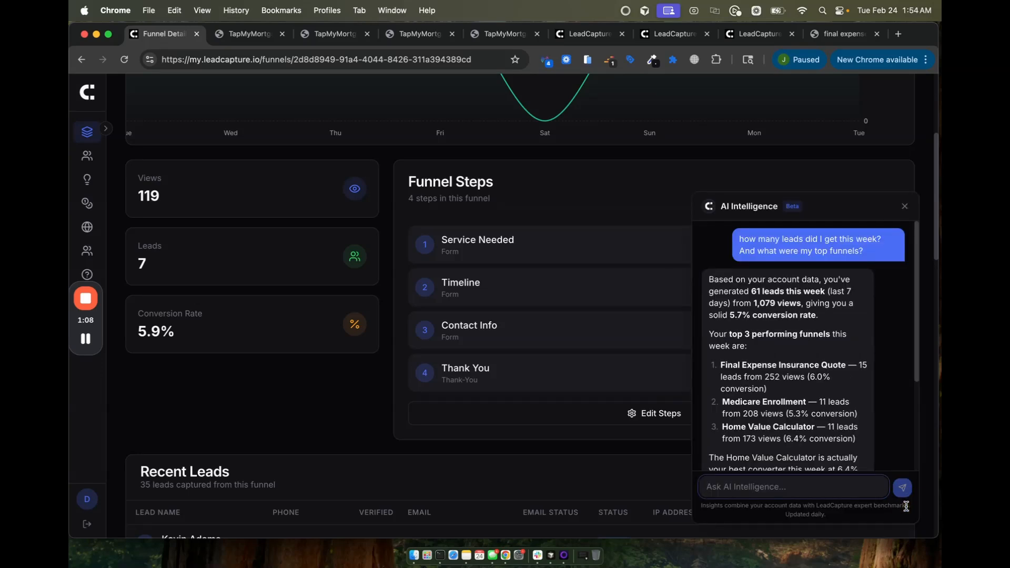
pyautogui.click(904, 206)
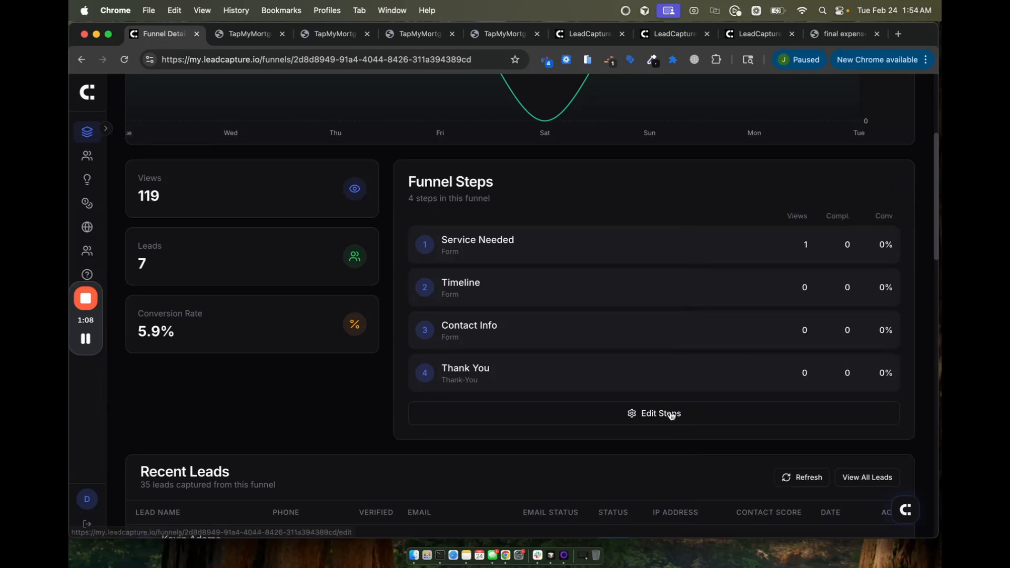
pyautogui.scroll(5, 771, 159)
# Step: Open the Free Roofing Estimate editor with the AI Copilot panel on its Intelligence tab
pyautogui.click(877, 110)
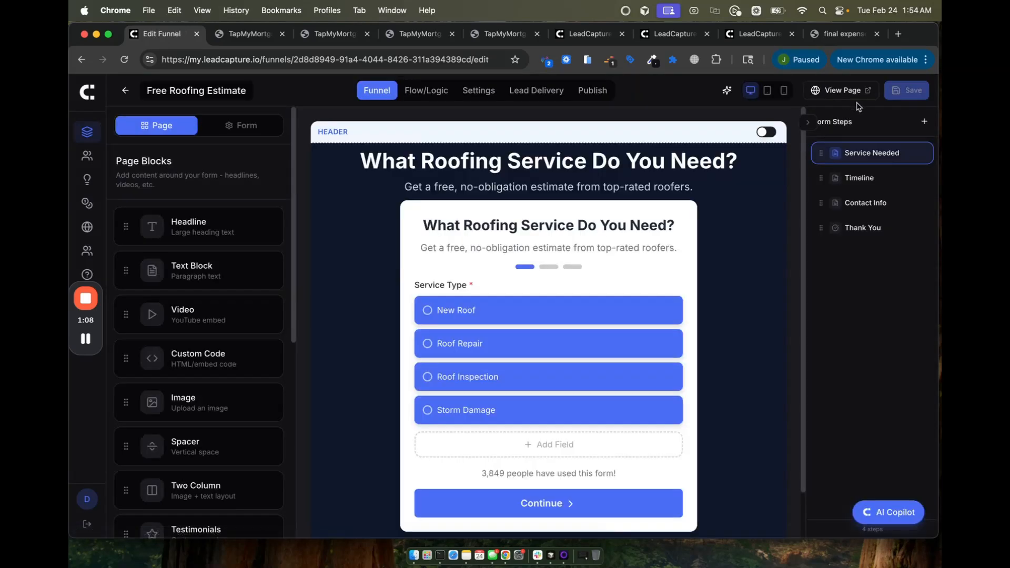
pyautogui.click(895, 512)
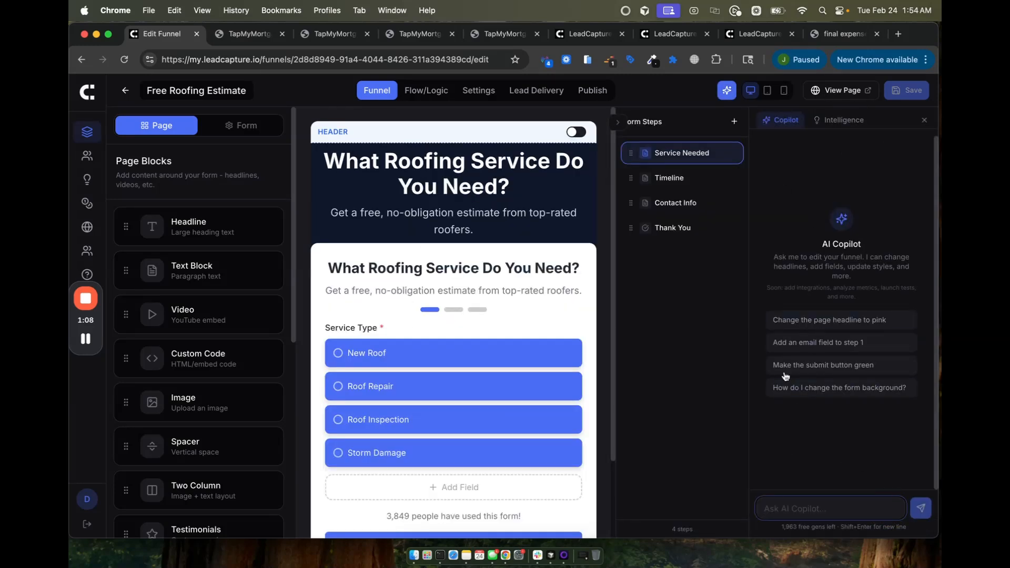
pyautogui.click(841, 121)
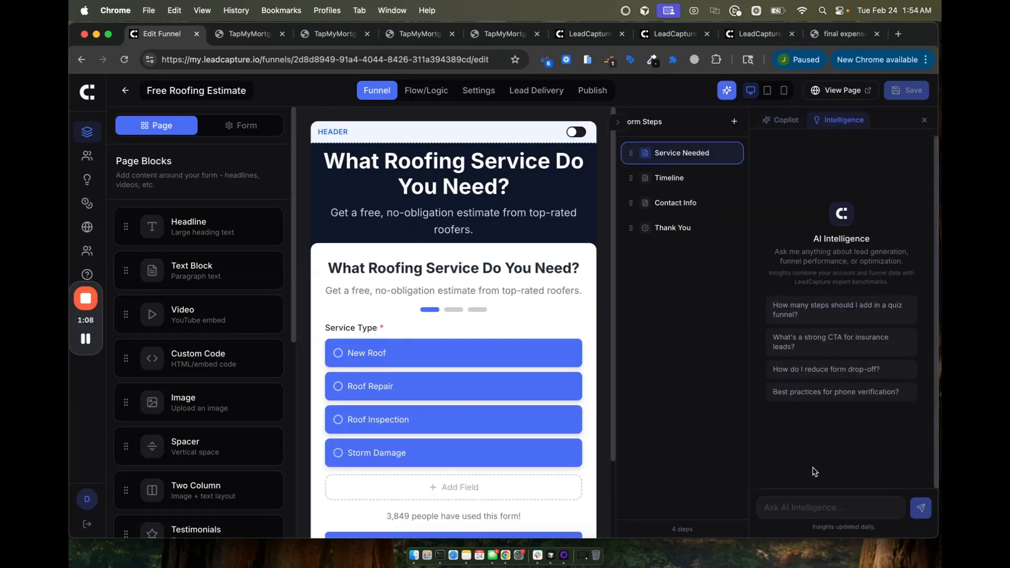